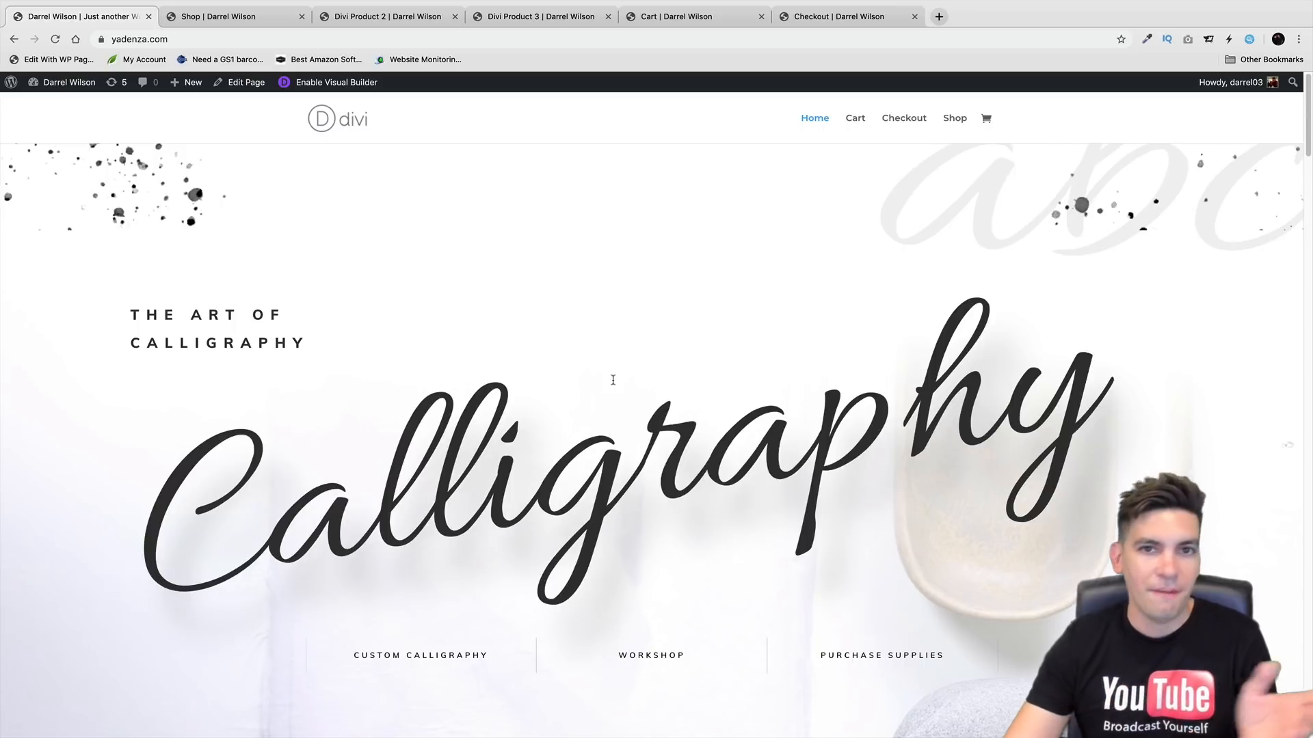
Go from the homepage's Purchase Supplies link to the shop page and open Divi Product 1
left_click(905, 660)
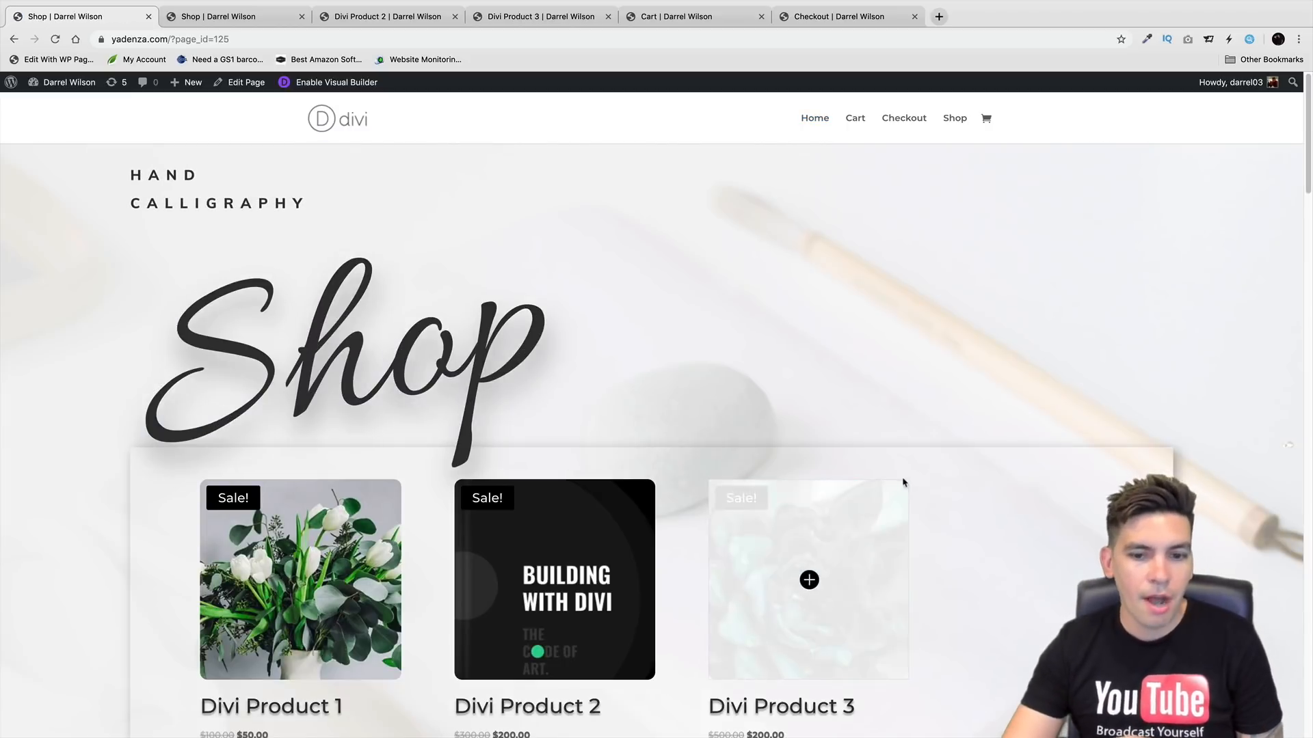
scroll(904, 483, "down", 3)
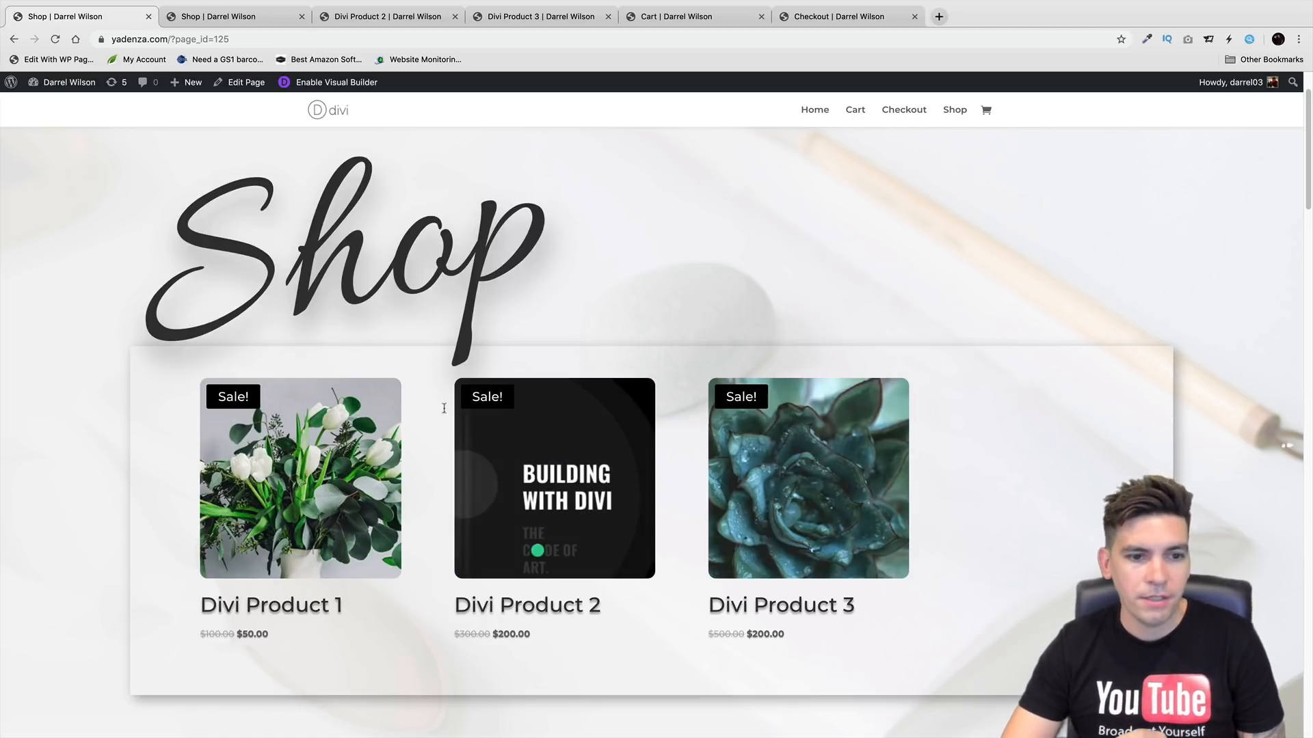
left_click(302, 480)
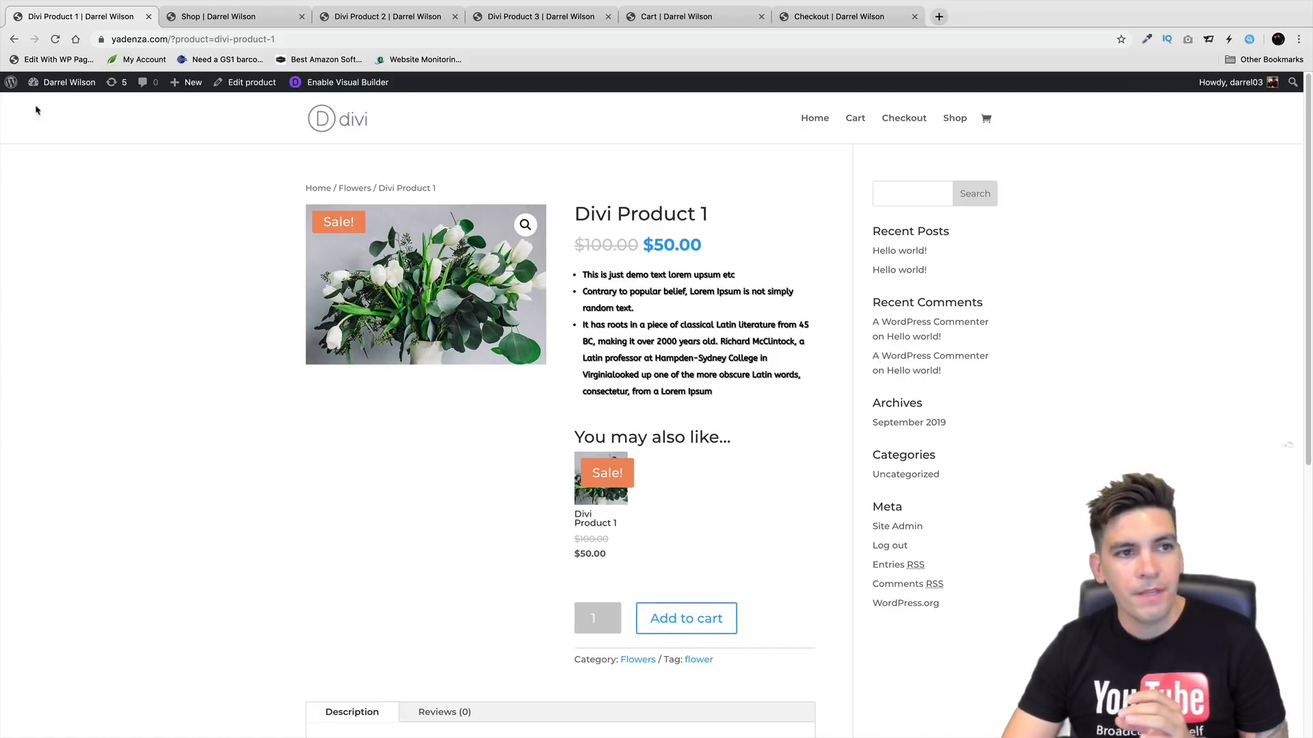
Examine the Divi Product 2 landing page, including its heading, price, cart button and book content sections
left_click(378, 16)
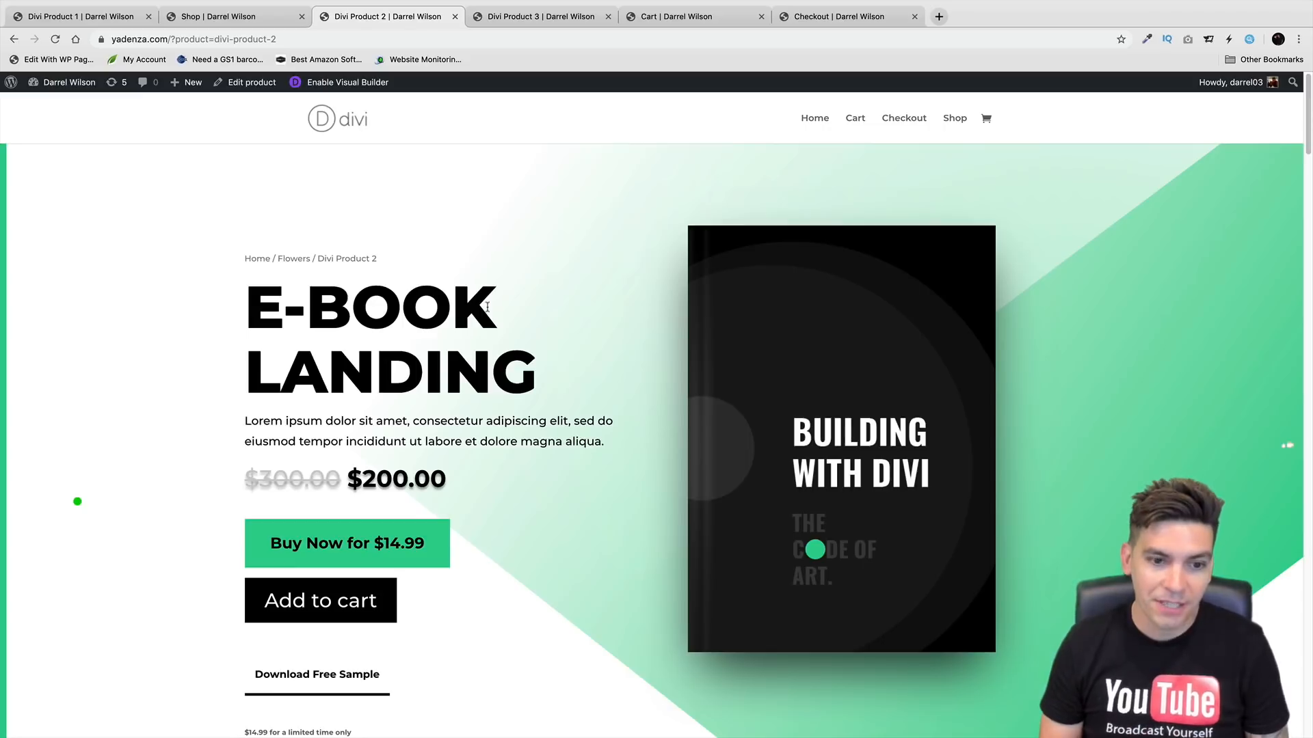
left_click_drag(283, 304, 491, 383)
scroll(394, 448, "down", 1)
left_click_drag(362, 444, 415, 445)
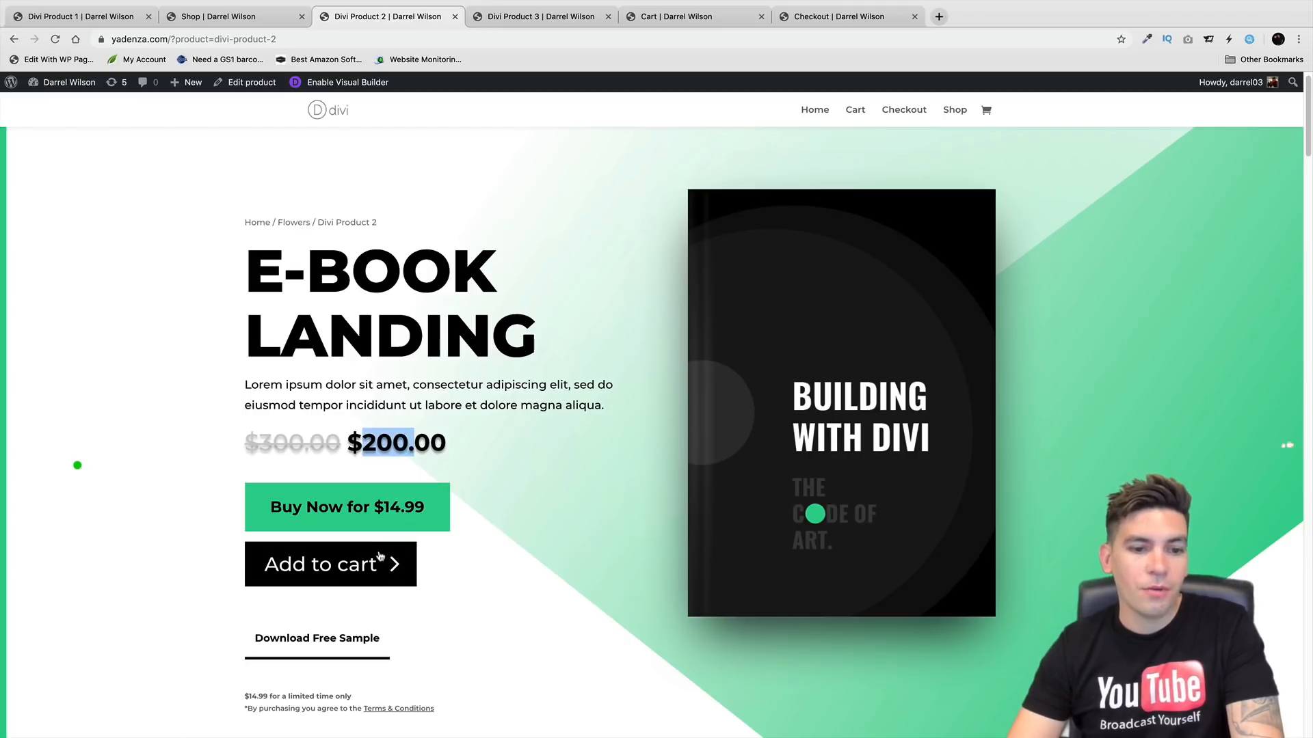
scroll(478, 572, "up", 1)
scroll(478, 573, "up", 1)
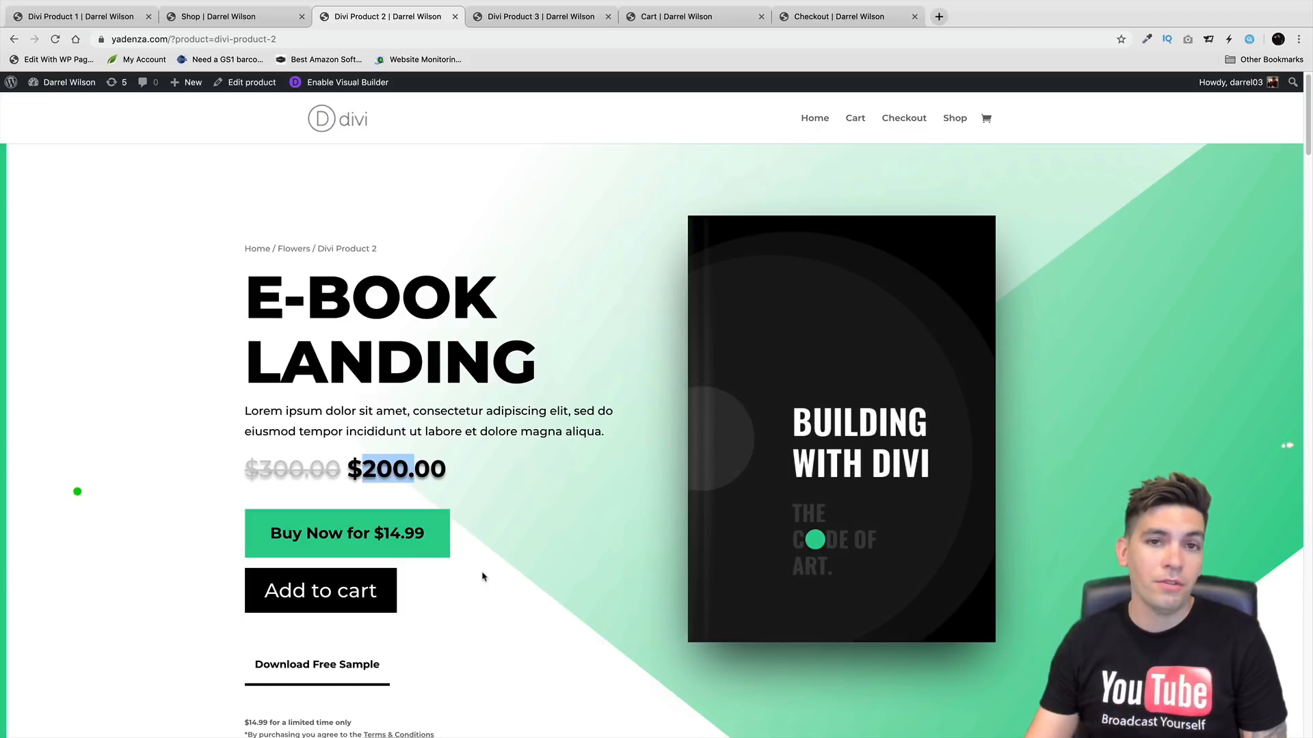
scroll(528, 385, "down", 5)
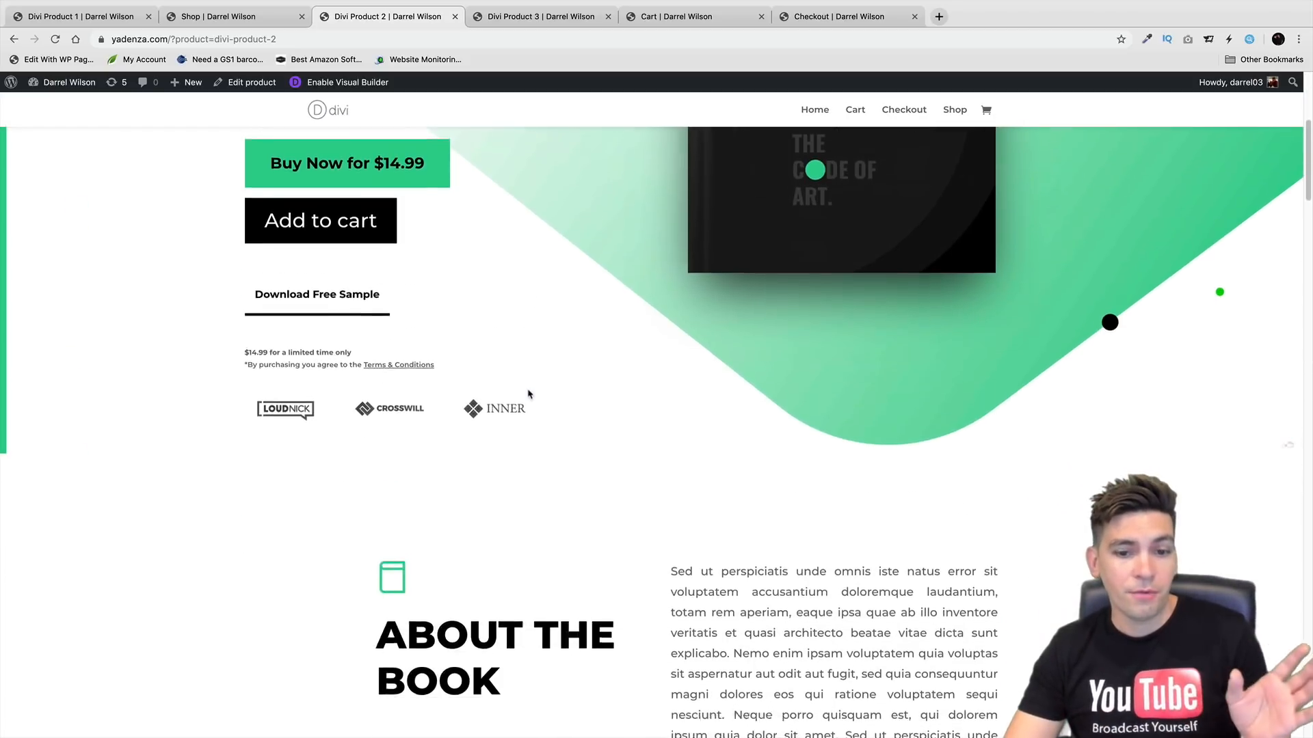
scroll(529, 393, "down", 13)
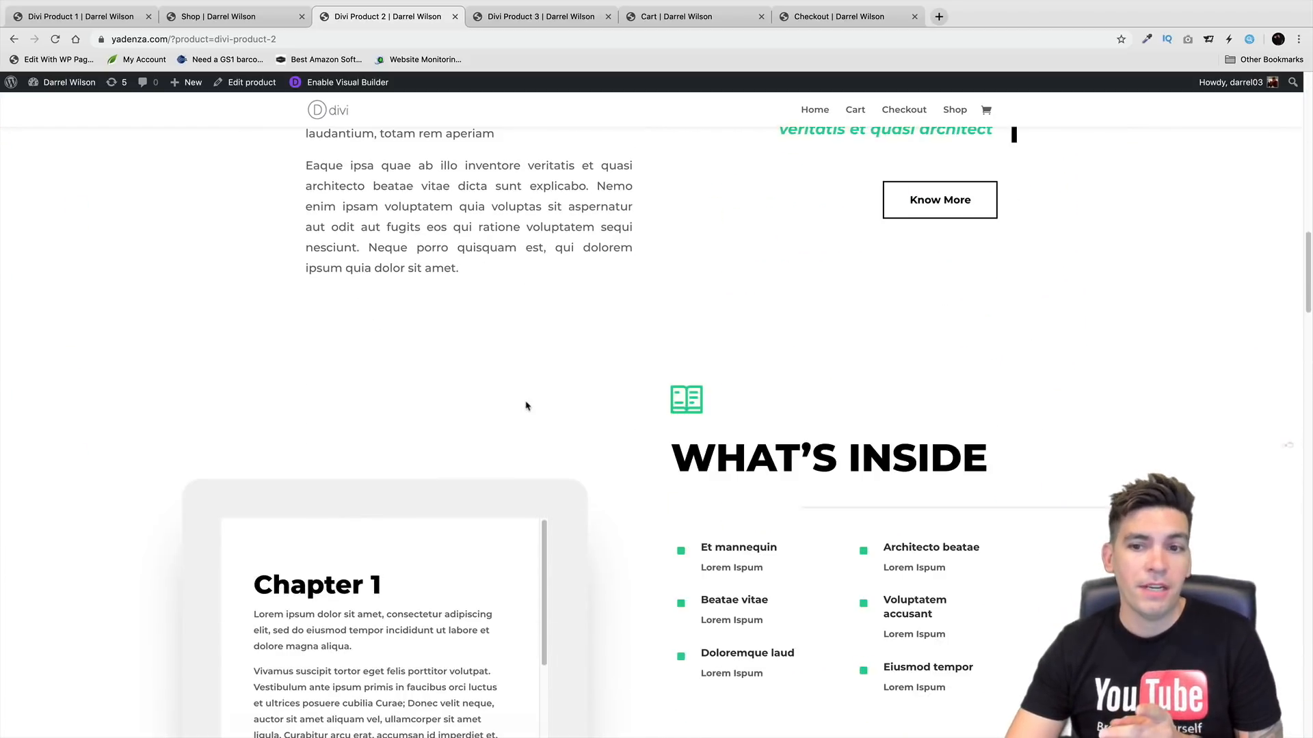
scroll(526, 406, "down", 2)
scroll(518, 448, "up", 11)
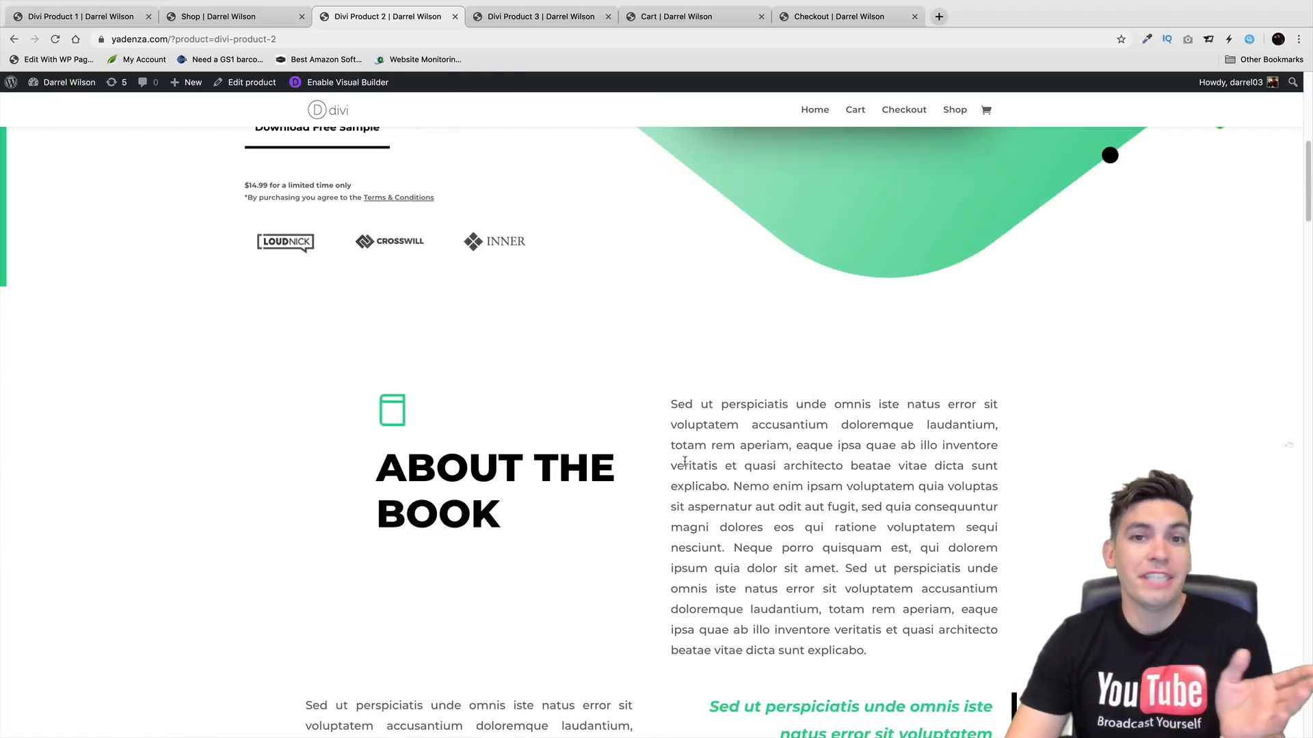
scroll(684, 463, "up", 8)
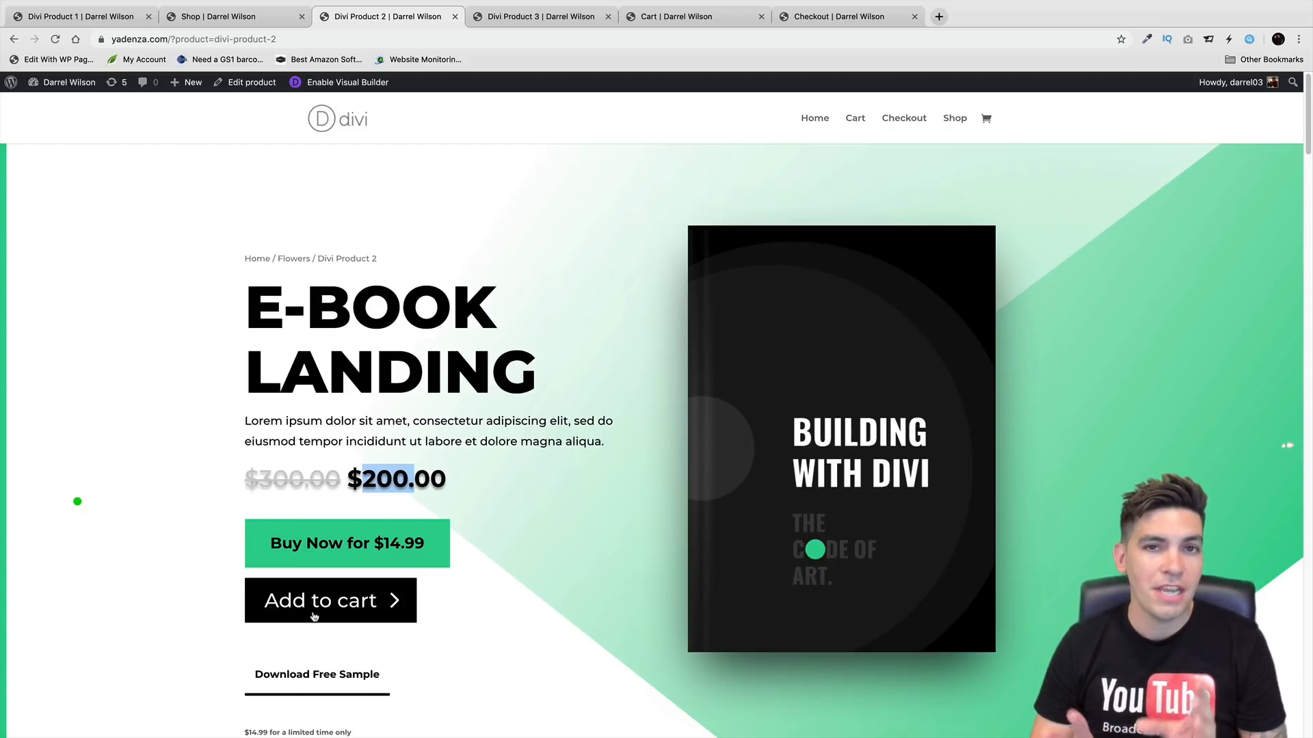
Examine the Divi Product 3 page's image gallery and product details box
left_click(546, 18)
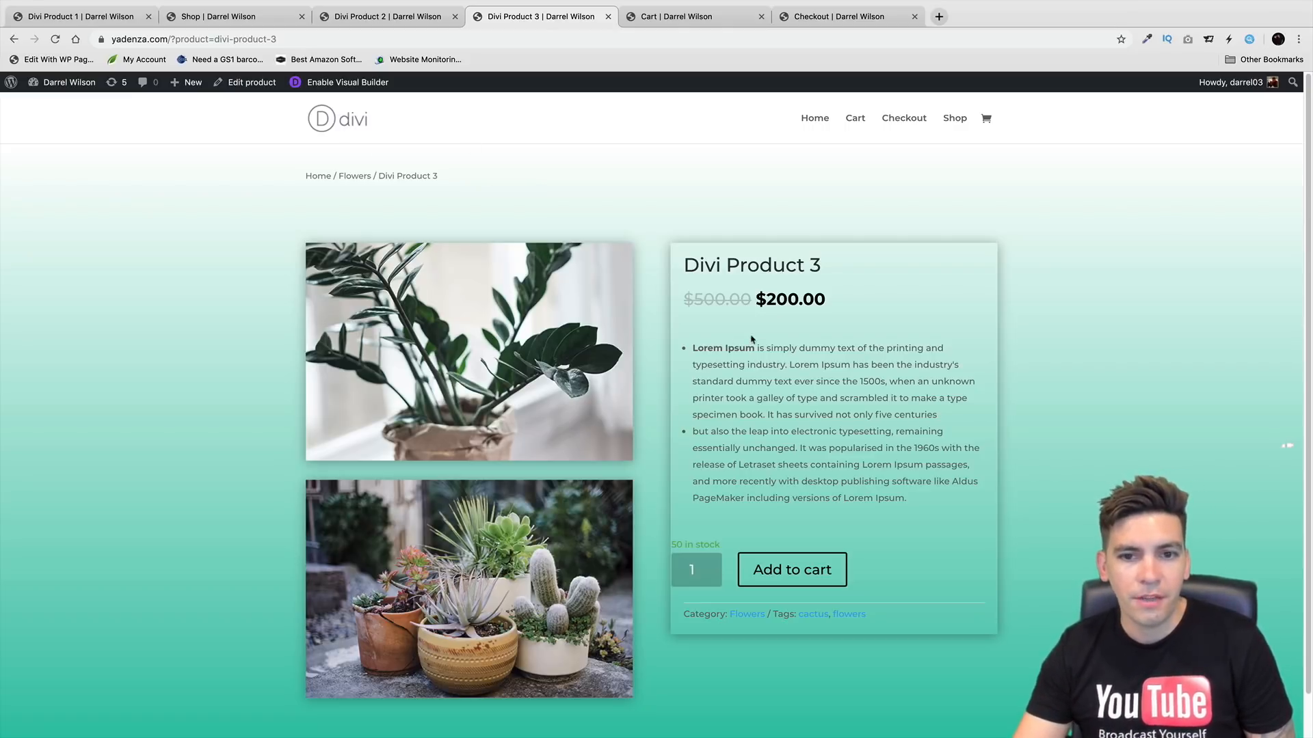
scroll(753, 339, "down", 1)
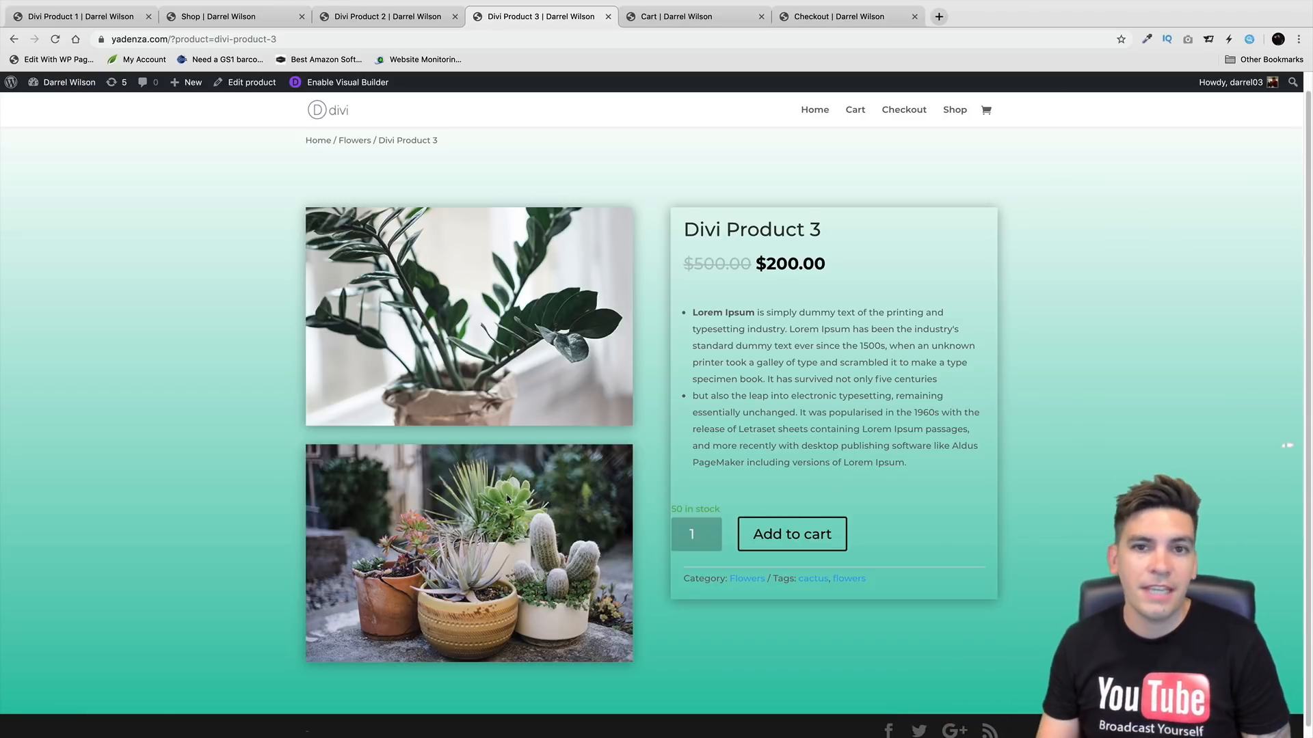
Examine the custom cart page, including its heading, product table, cart totals and checkout area
left_click(687, 19)
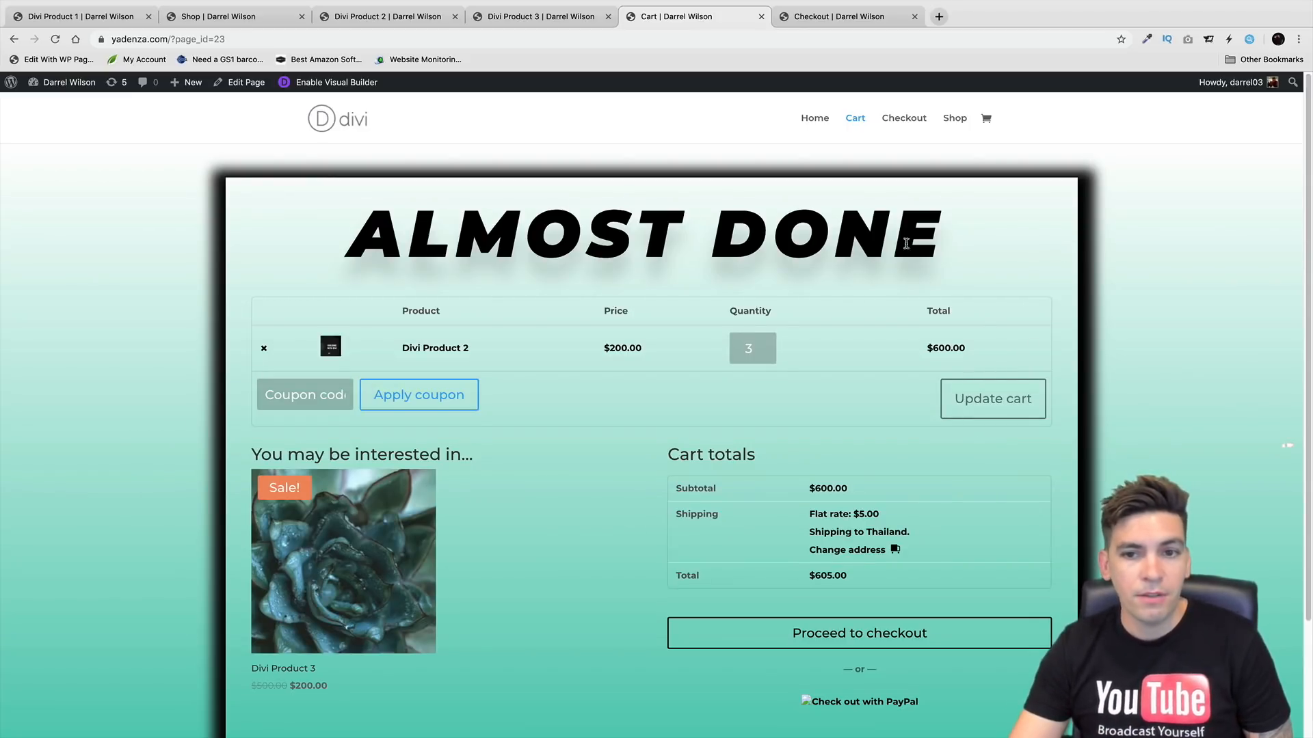
left_click_drag(943, 236, 394, 274)
scroll(393, 274, "down", 1)
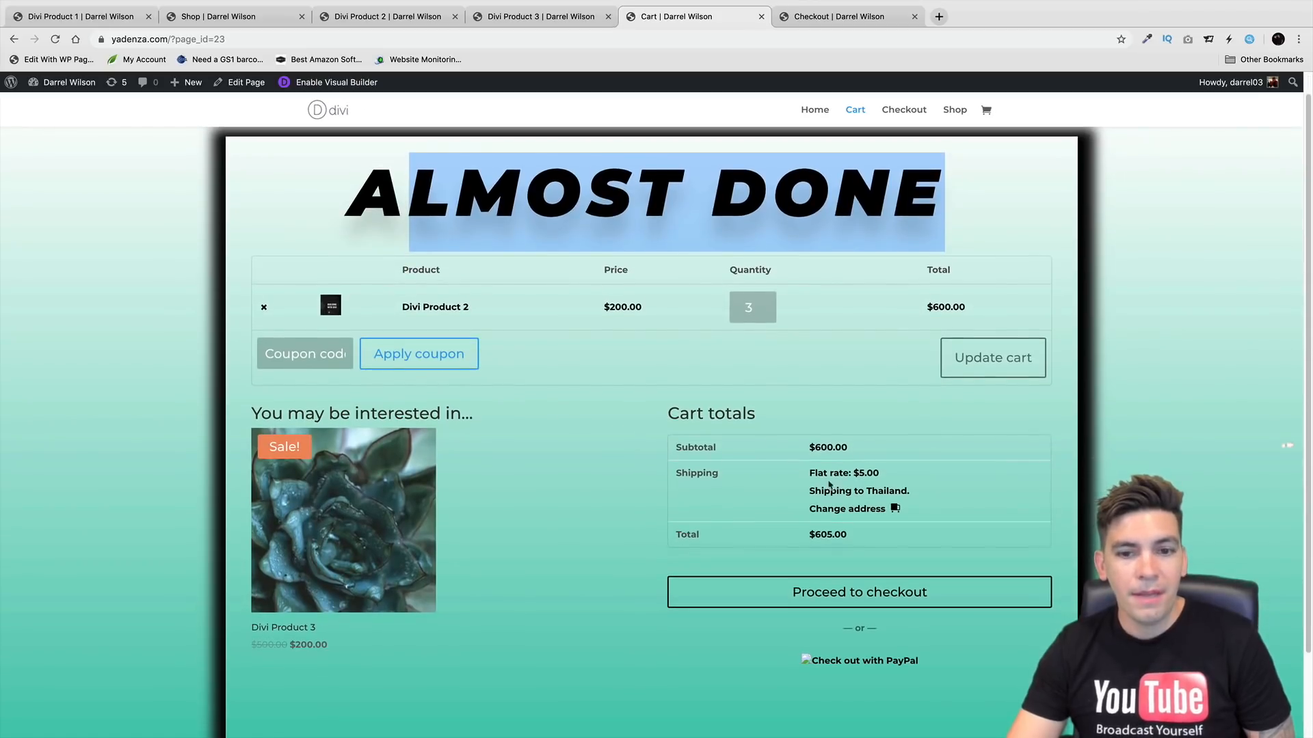
left_click(796, 434)
left_click_drag(748, 414, 668, 429)
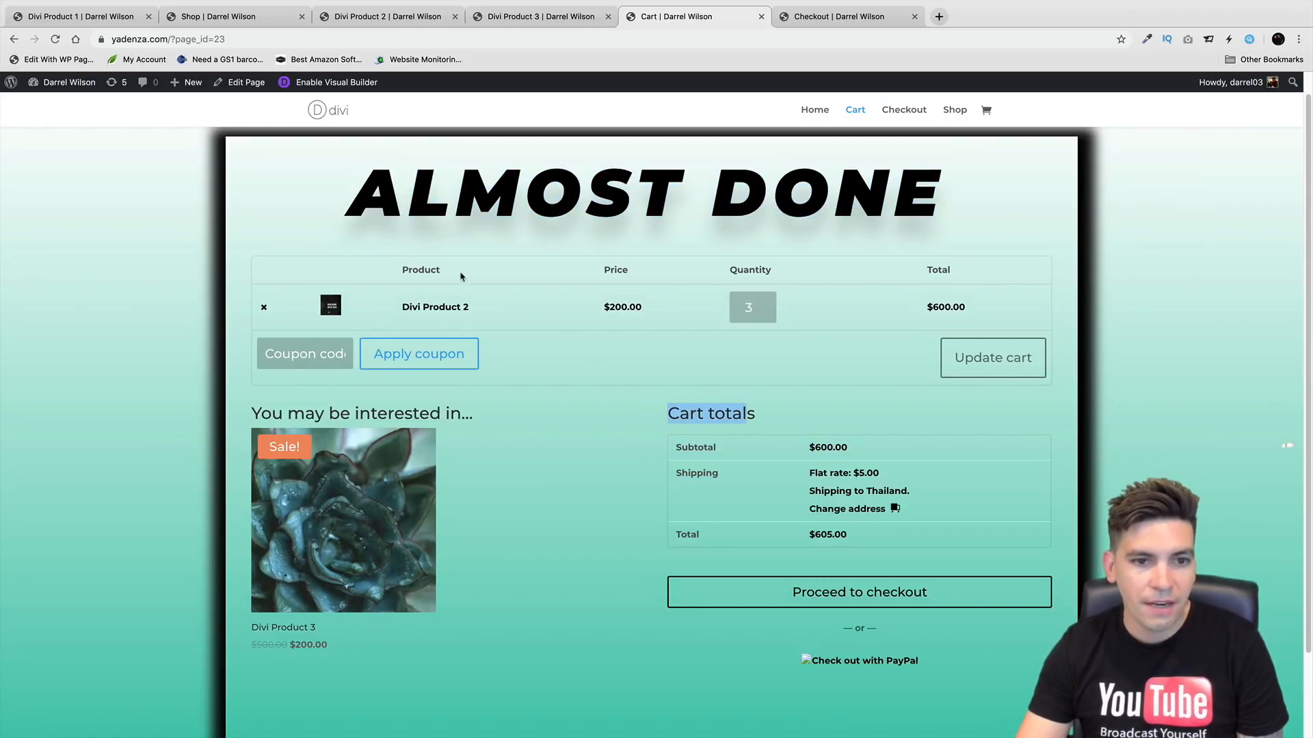
left_click_drag(451, 274, 417, 270)
left_click(602, 272)
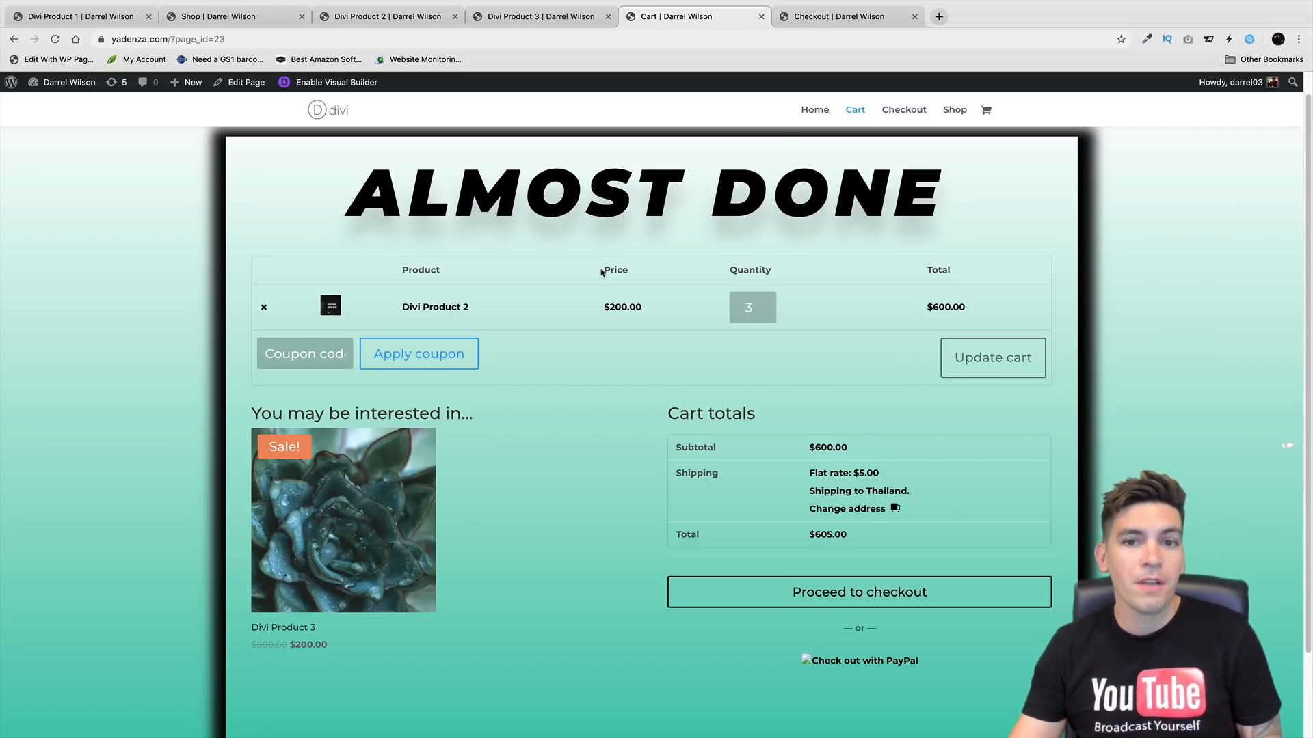
left_click_drag(952, 197, 448, 246)
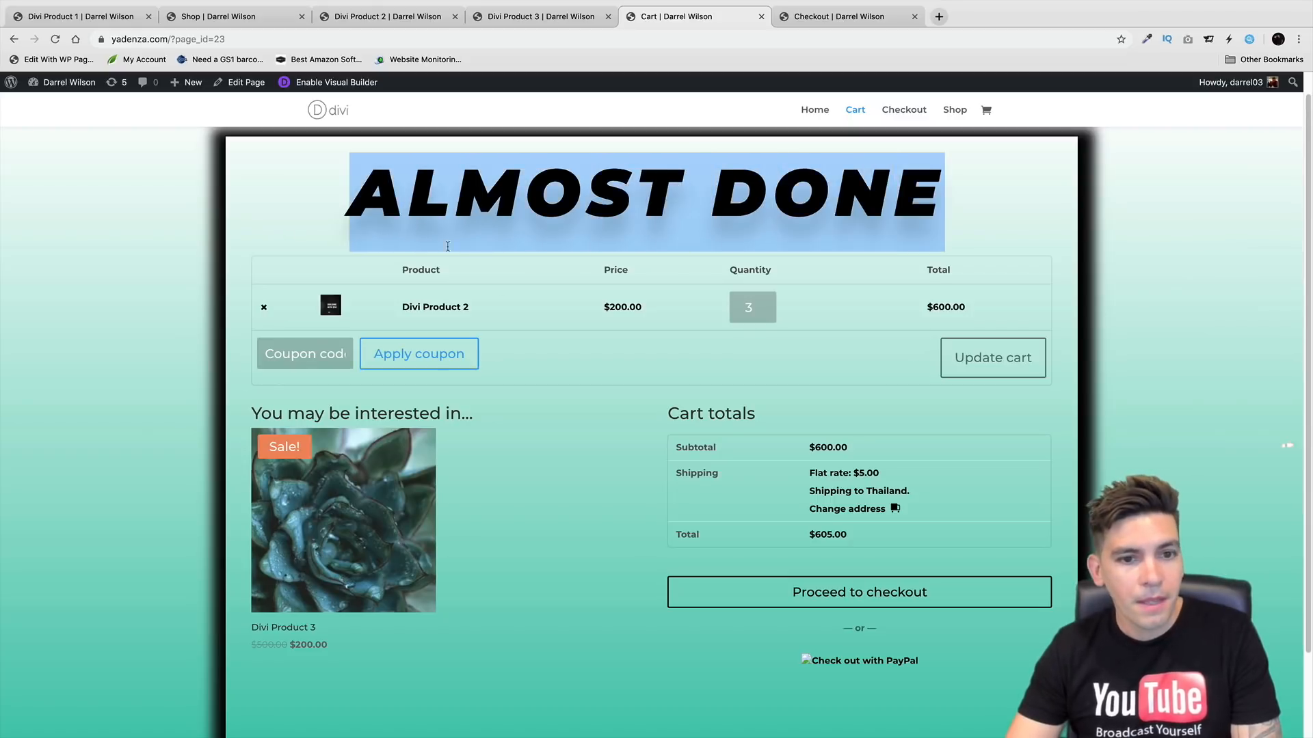
left_click(186, 301)
scroll(547, 356, "down", 2)
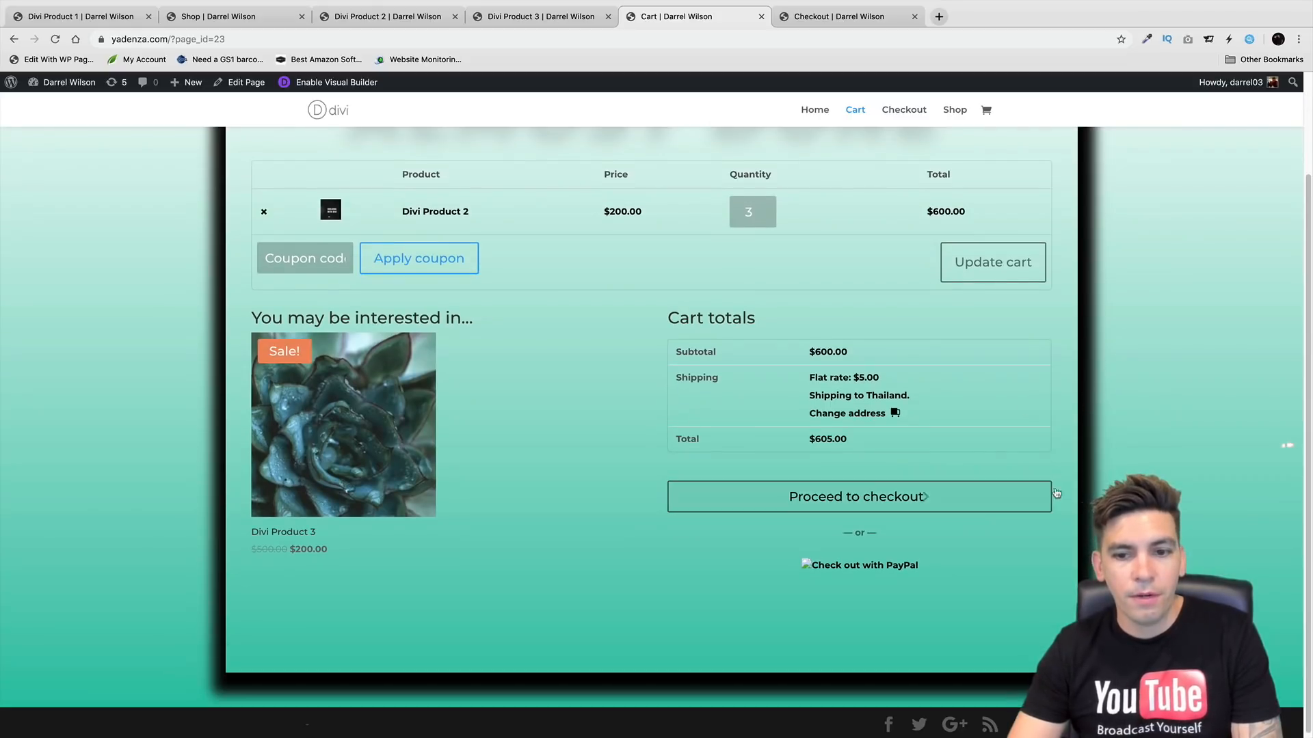
scroll(1020, 470, "up", 2)
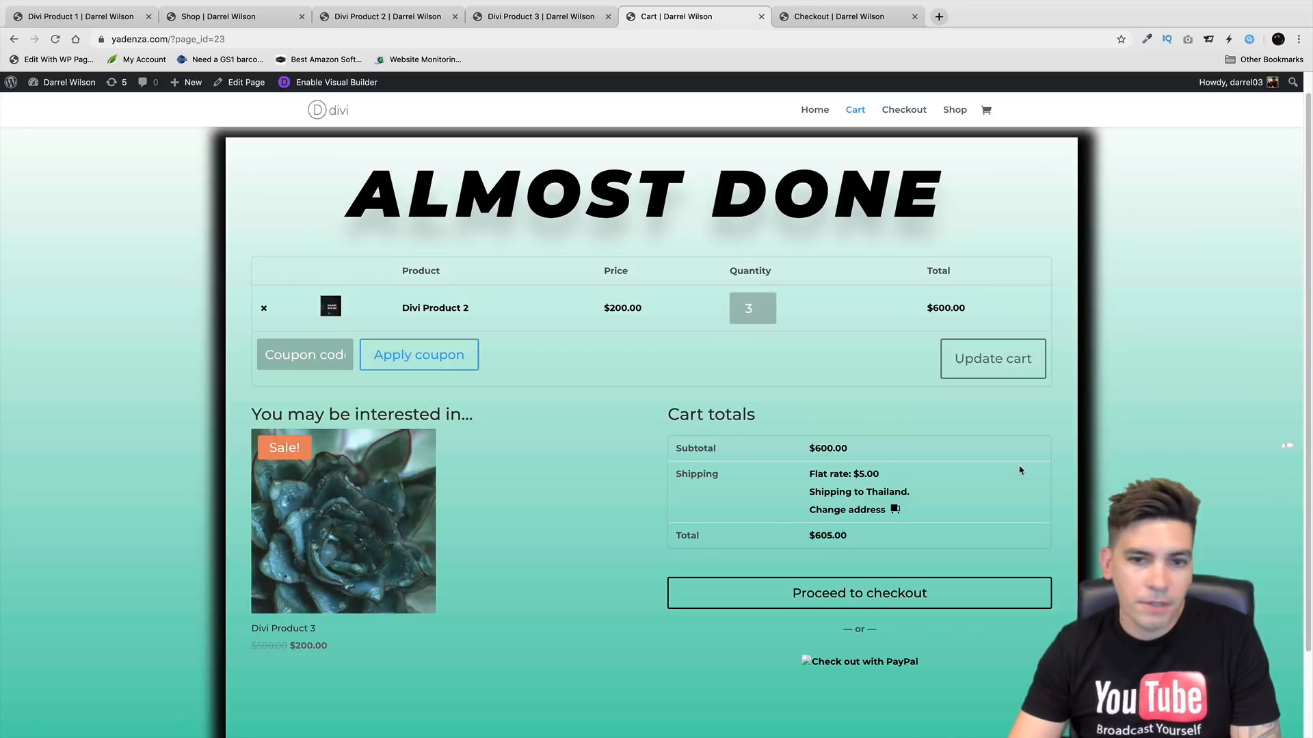
scroll(1021, 471, "up", 1)
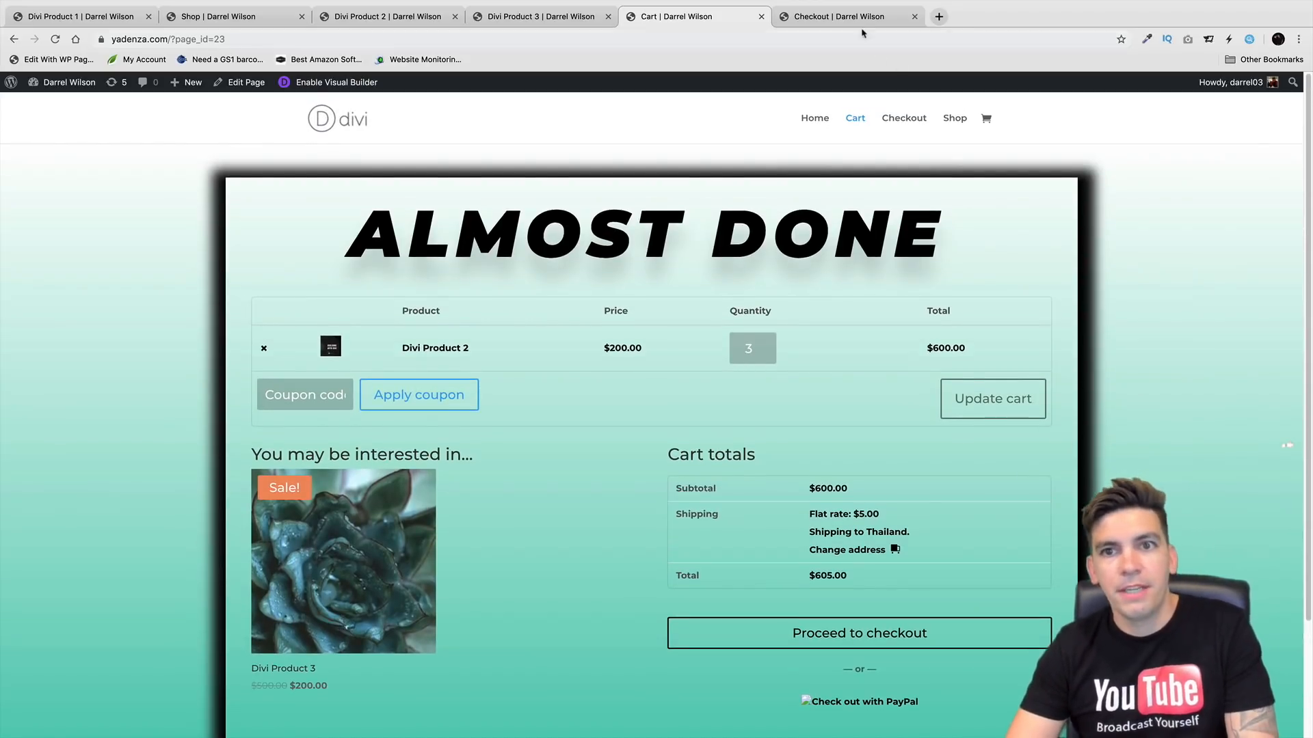
Examine the custom checkout page from the heading and coupon bar through billing details to the order summary
left_click(864, 19)
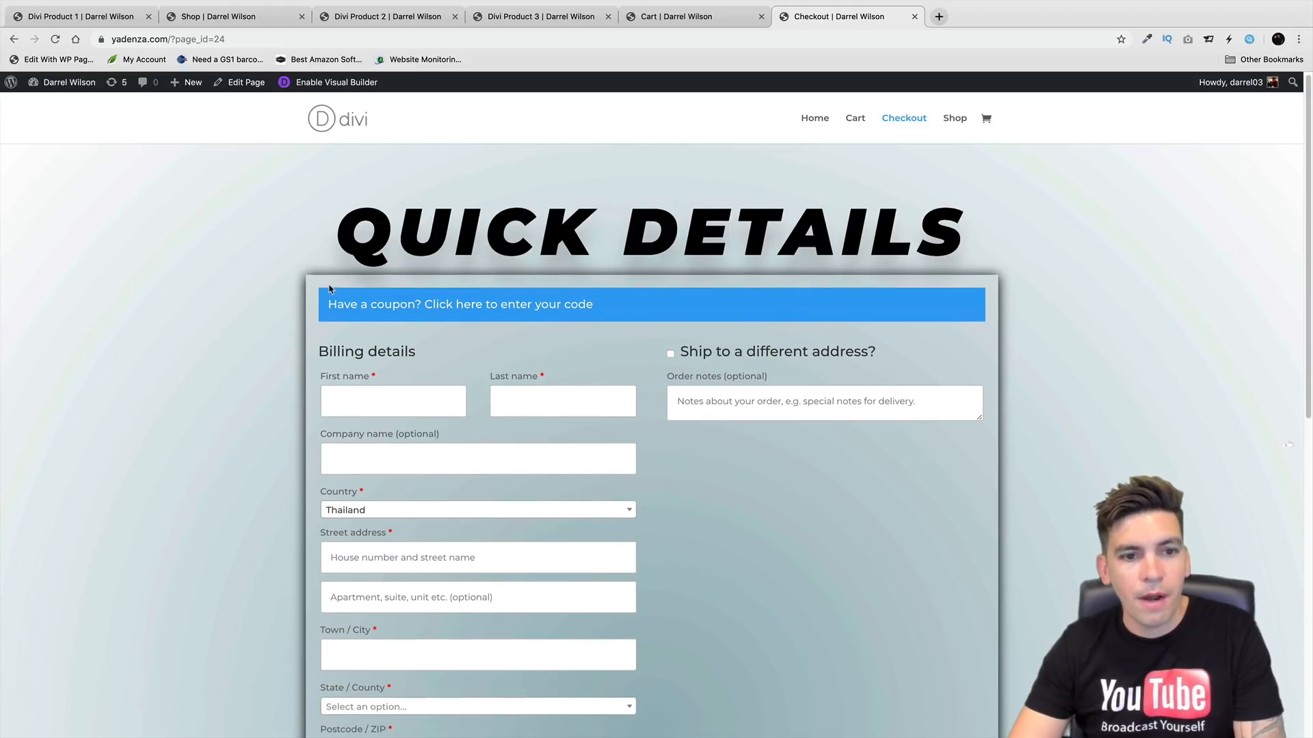
left_click_drag(339, 233, 925, 277)
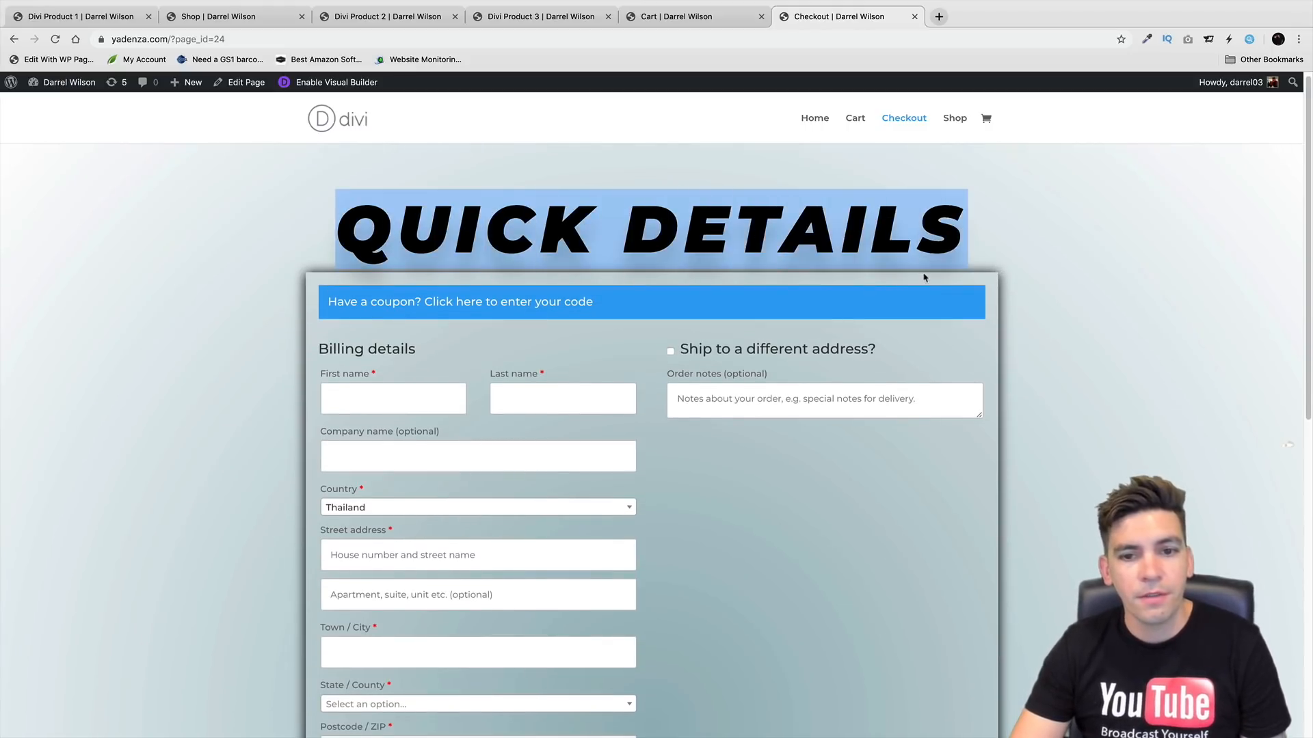
left_click_drag(594, 302, 547, 299)
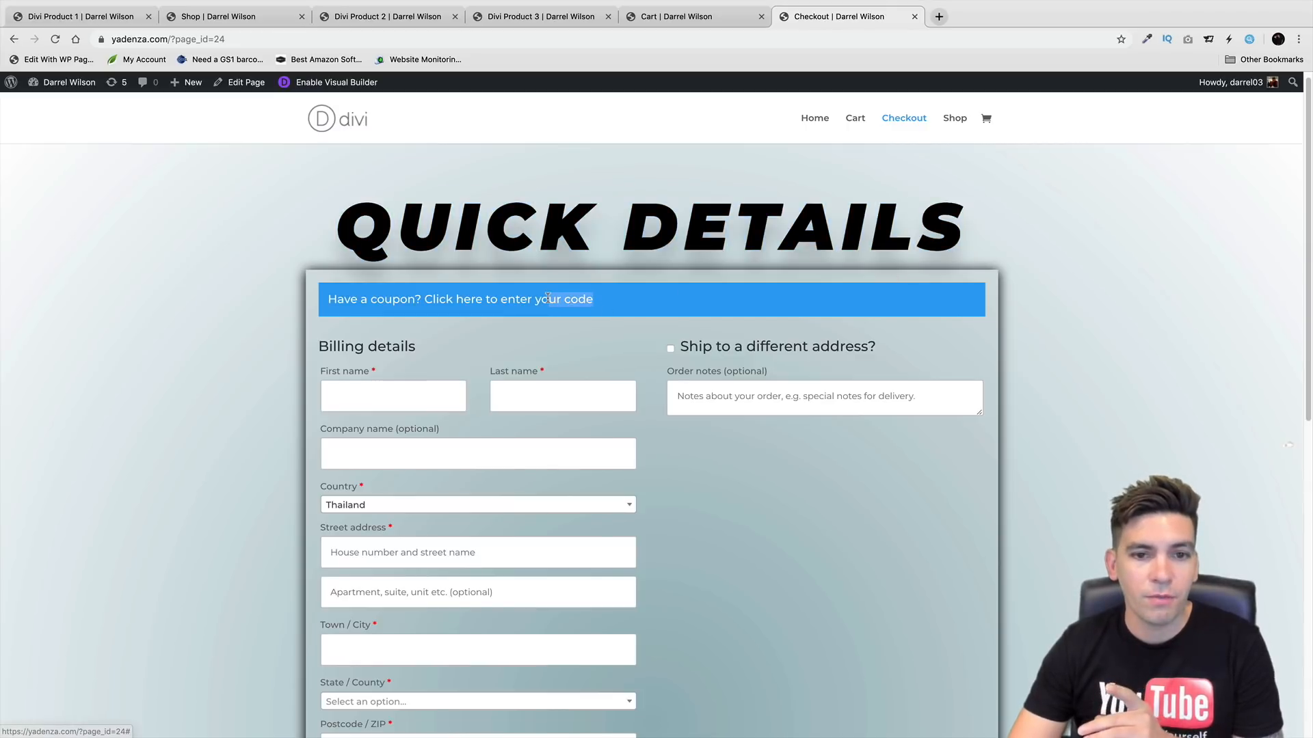
scroll(661, 298, "down", 2)
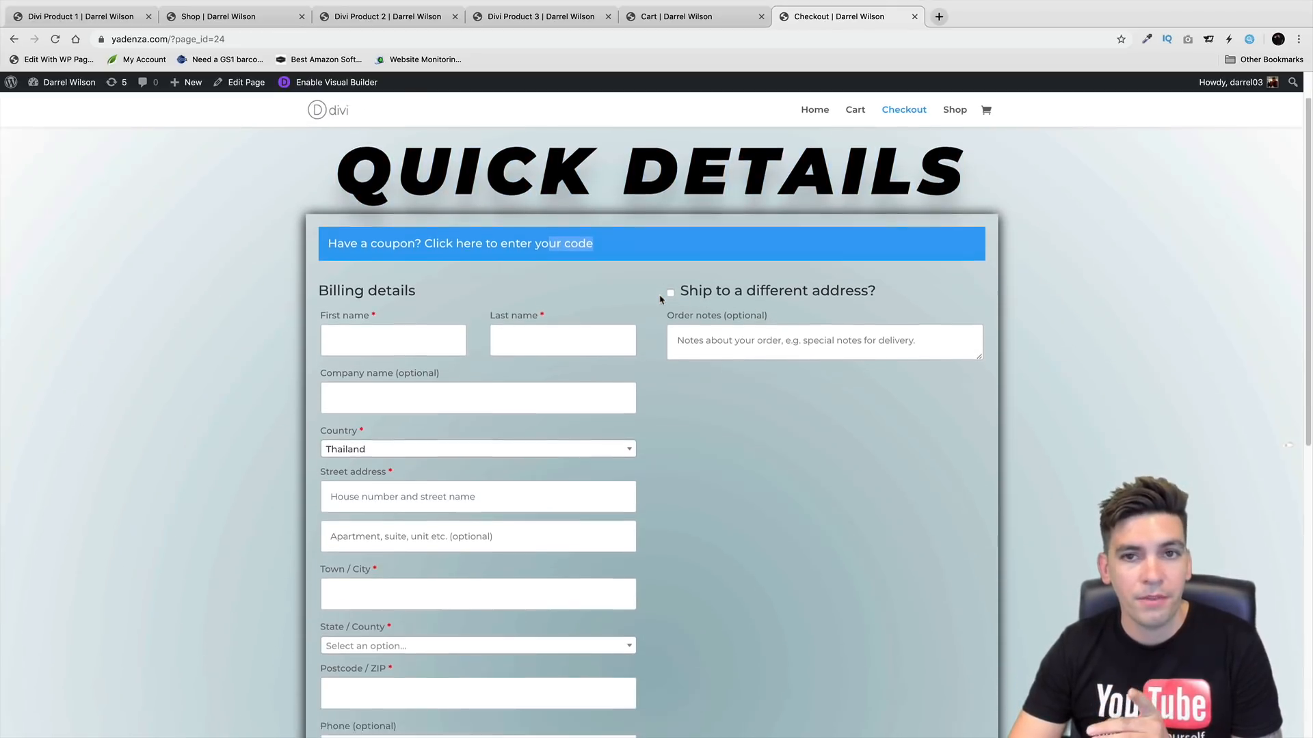
scroll(660, 299, "down", 8)
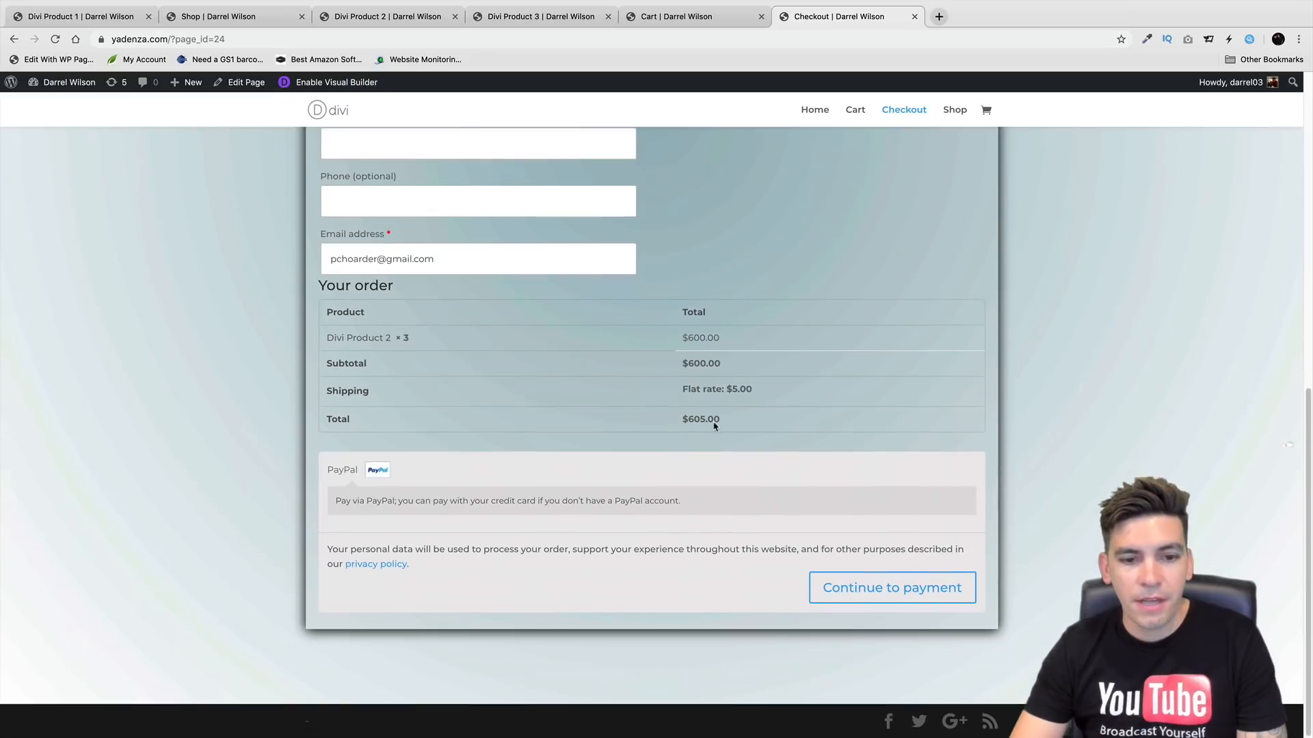
scroll(705, 479, "up", 10)
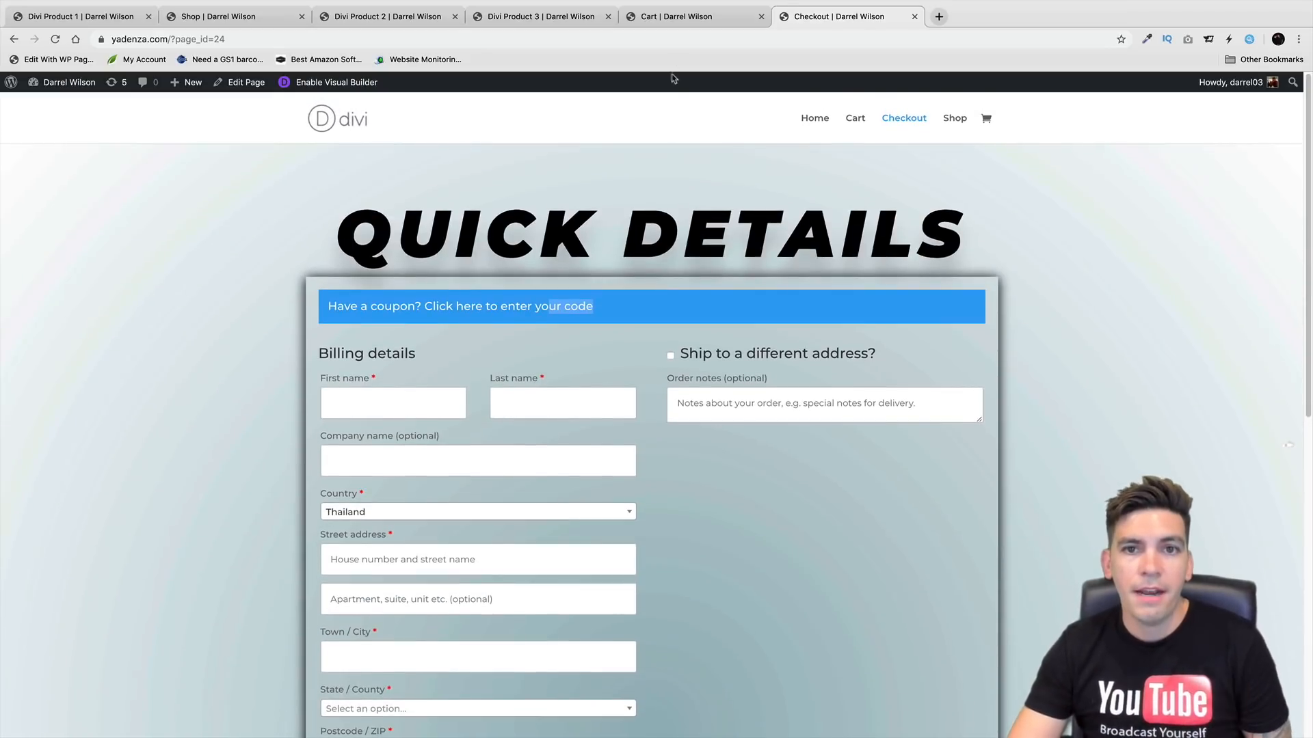
Open Divi Product 1 from the shop page and enable the Visual Builder on it
left_click(687, 22)
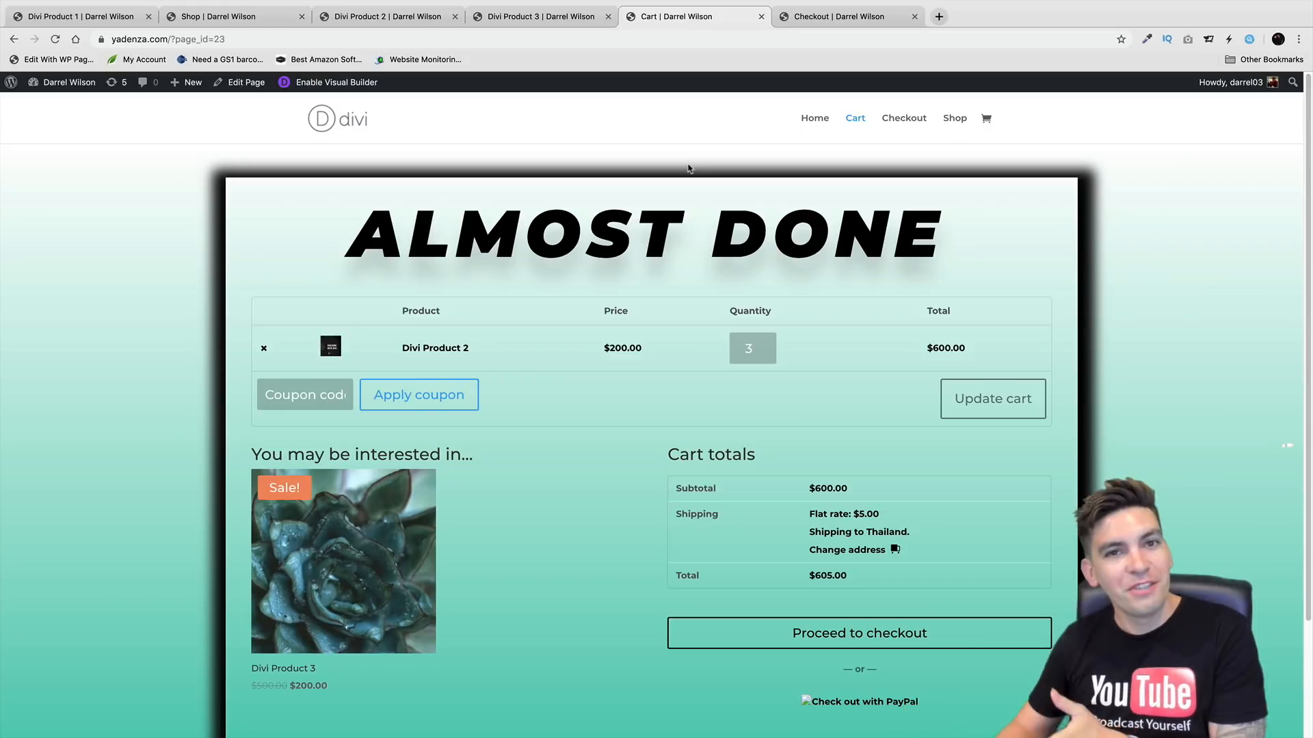
left_click(260, 23)
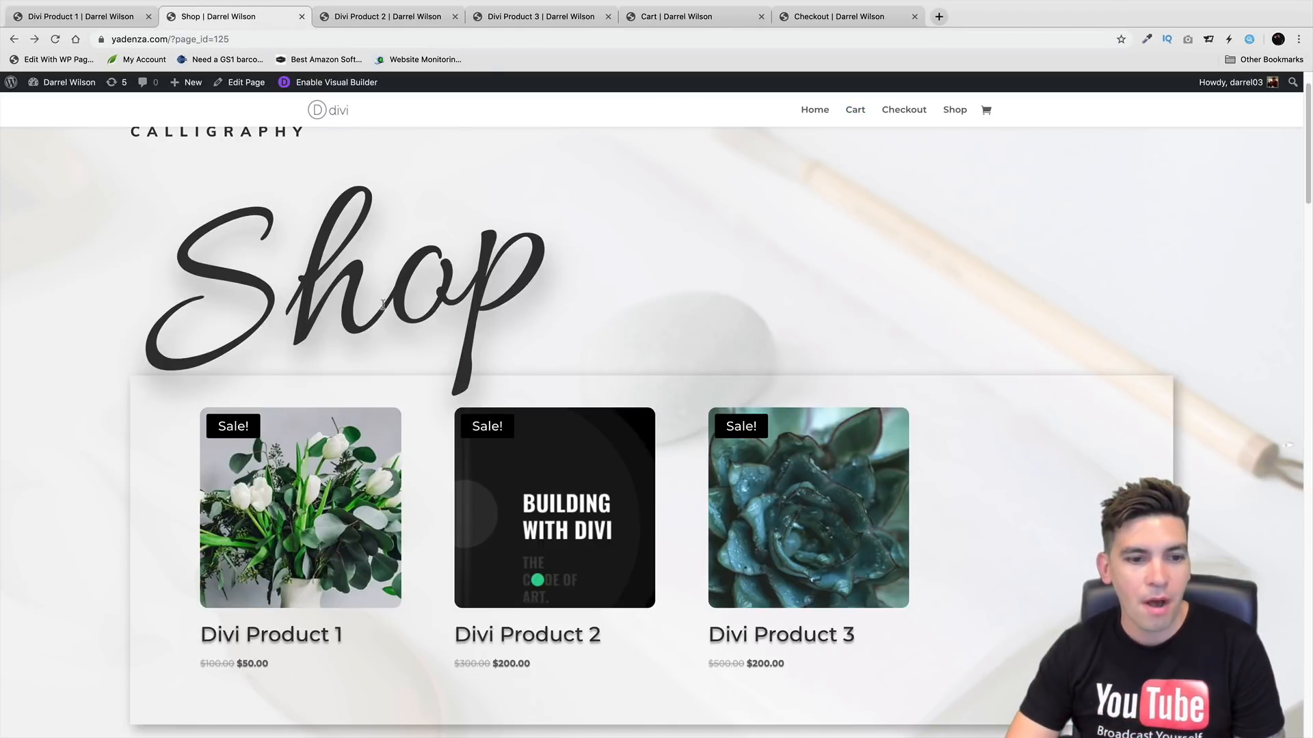
left_click(350, 458)
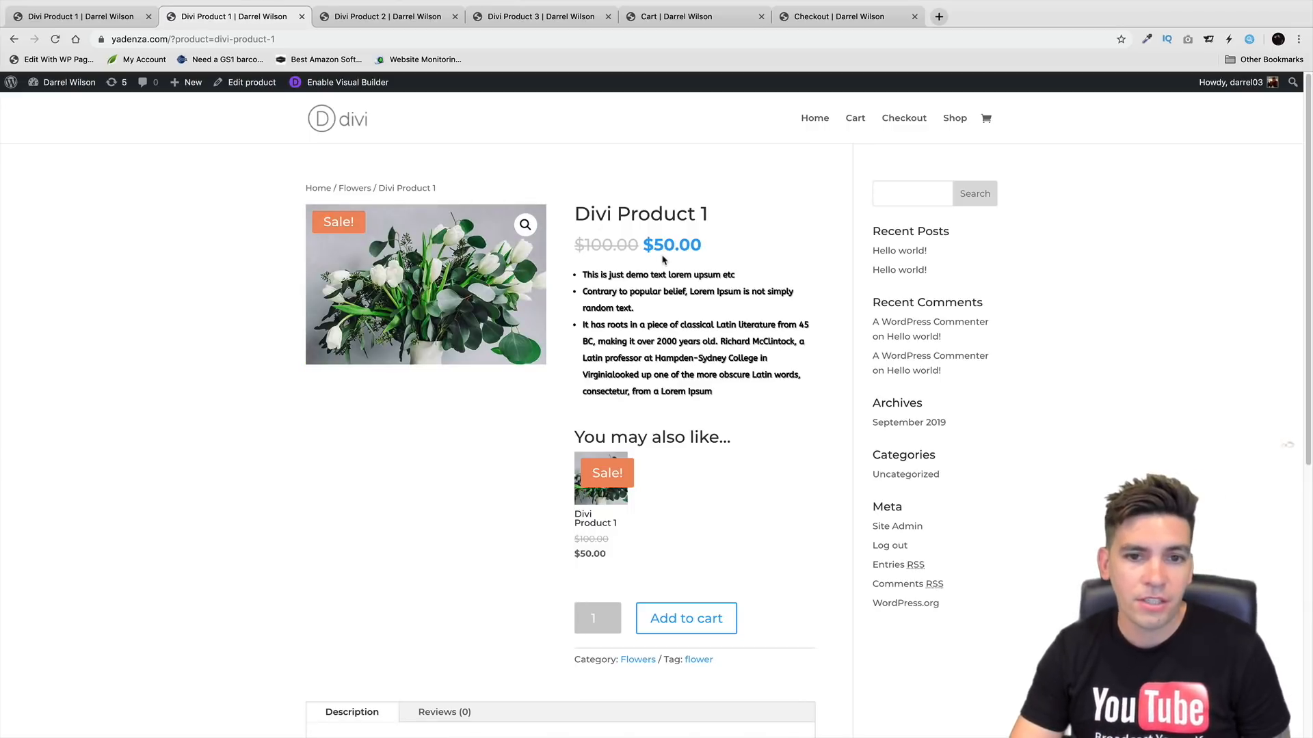
left_click(363, 83)
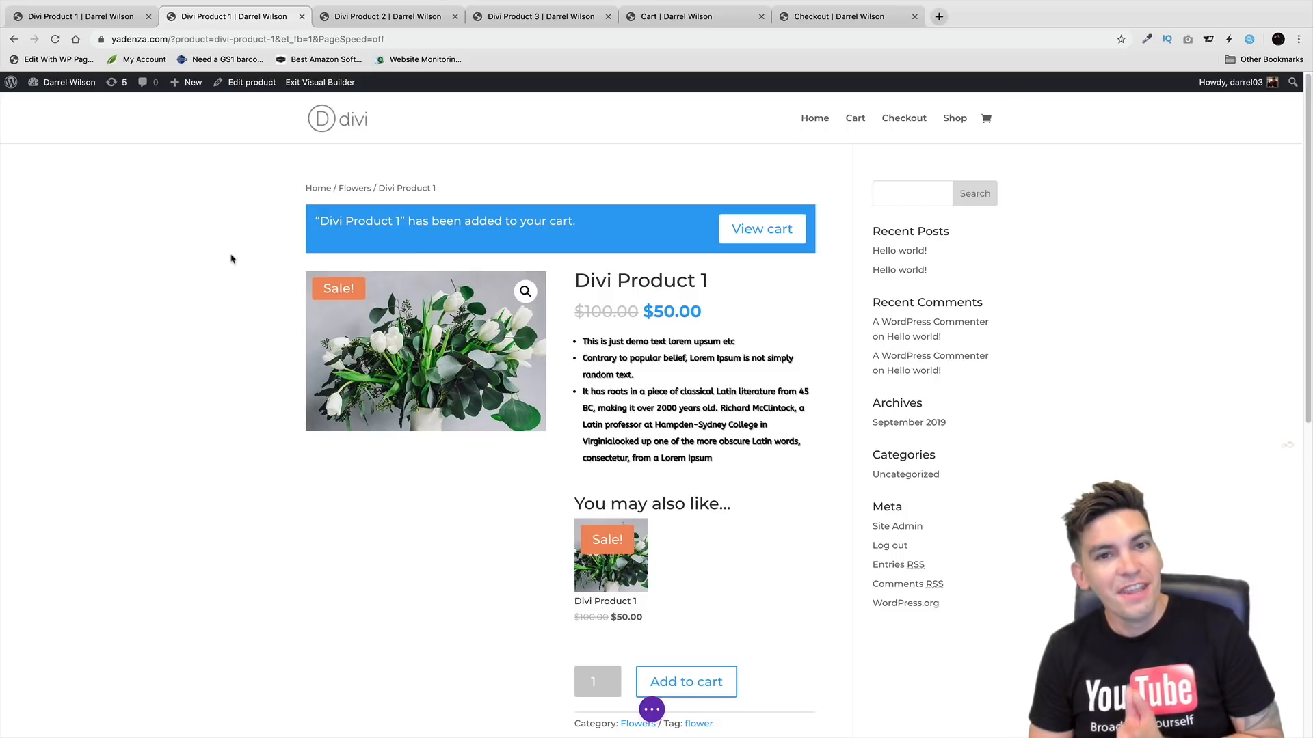
Switch to the Divi Product 2 page and add the product to the cart
left_click(377, 18)
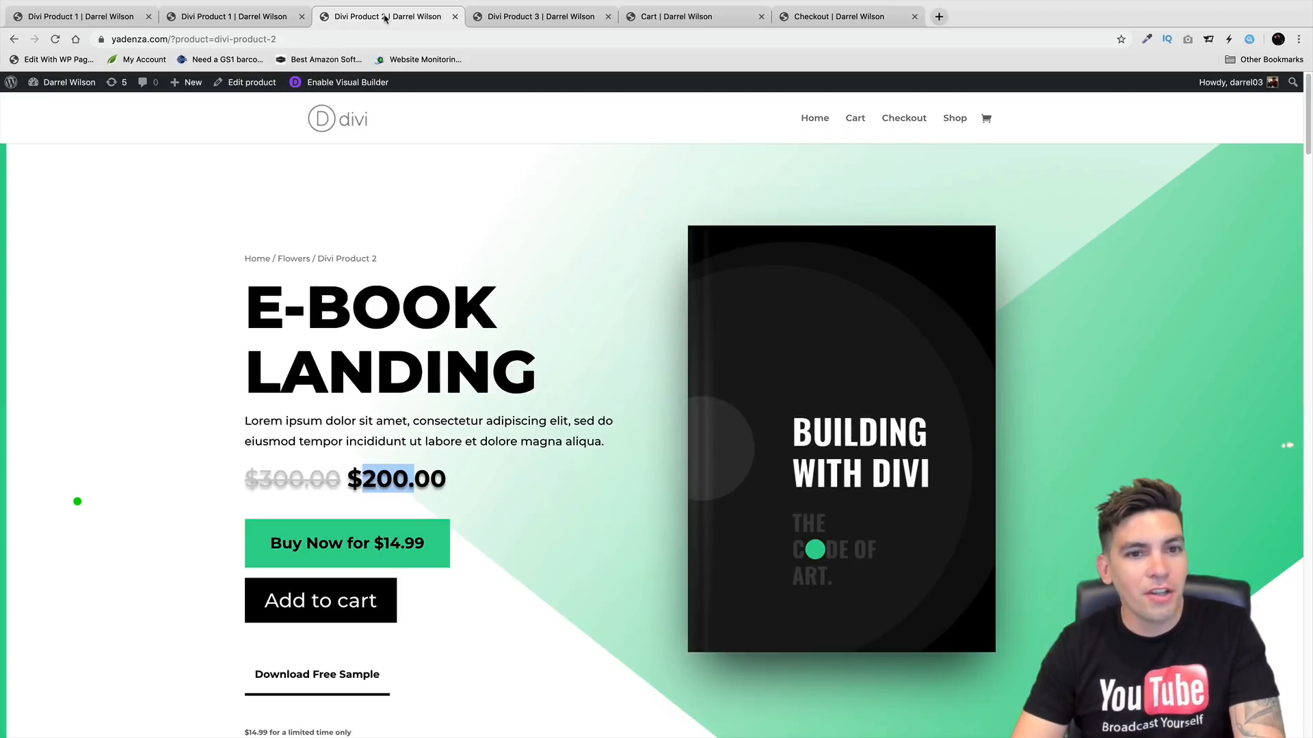
left_click(364, 611)
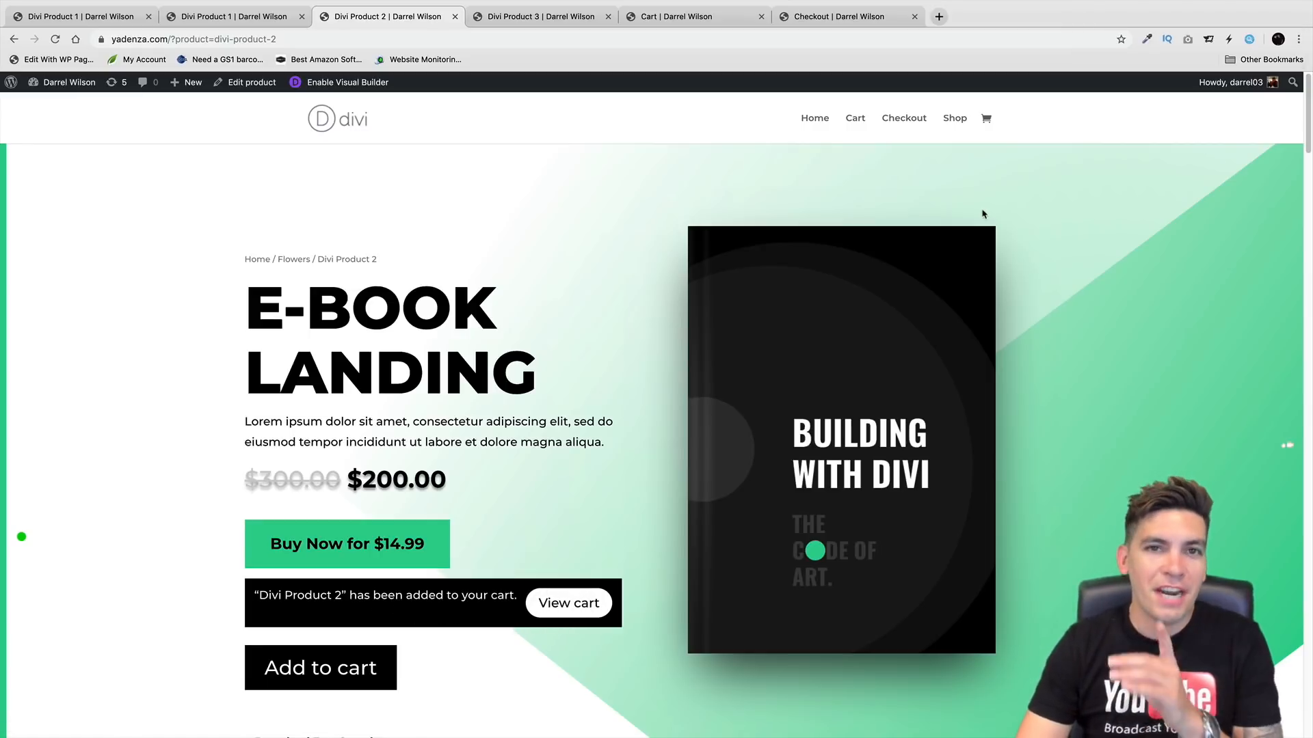
In the Divi Product 1 builder, move the description to the top of its column and the product title above the image
left_click(245, 19)
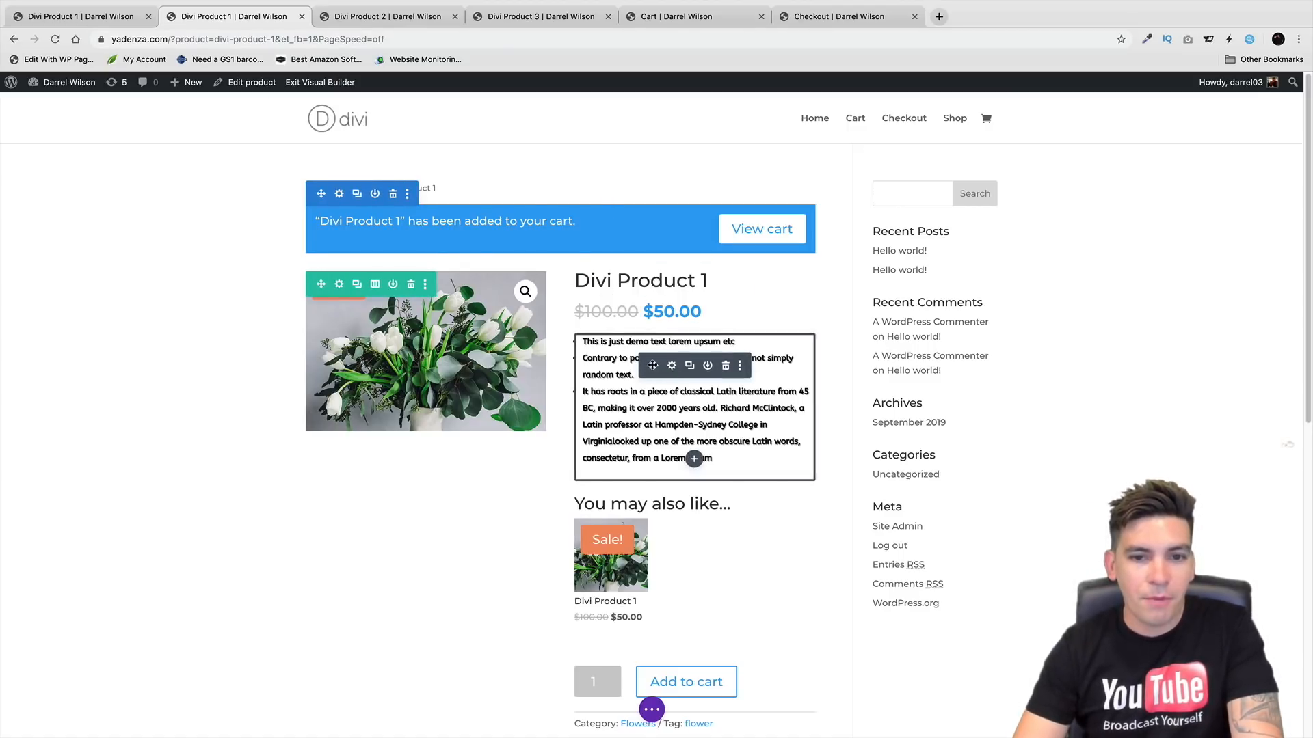
left_click_drag(653, 366, 653, 271)
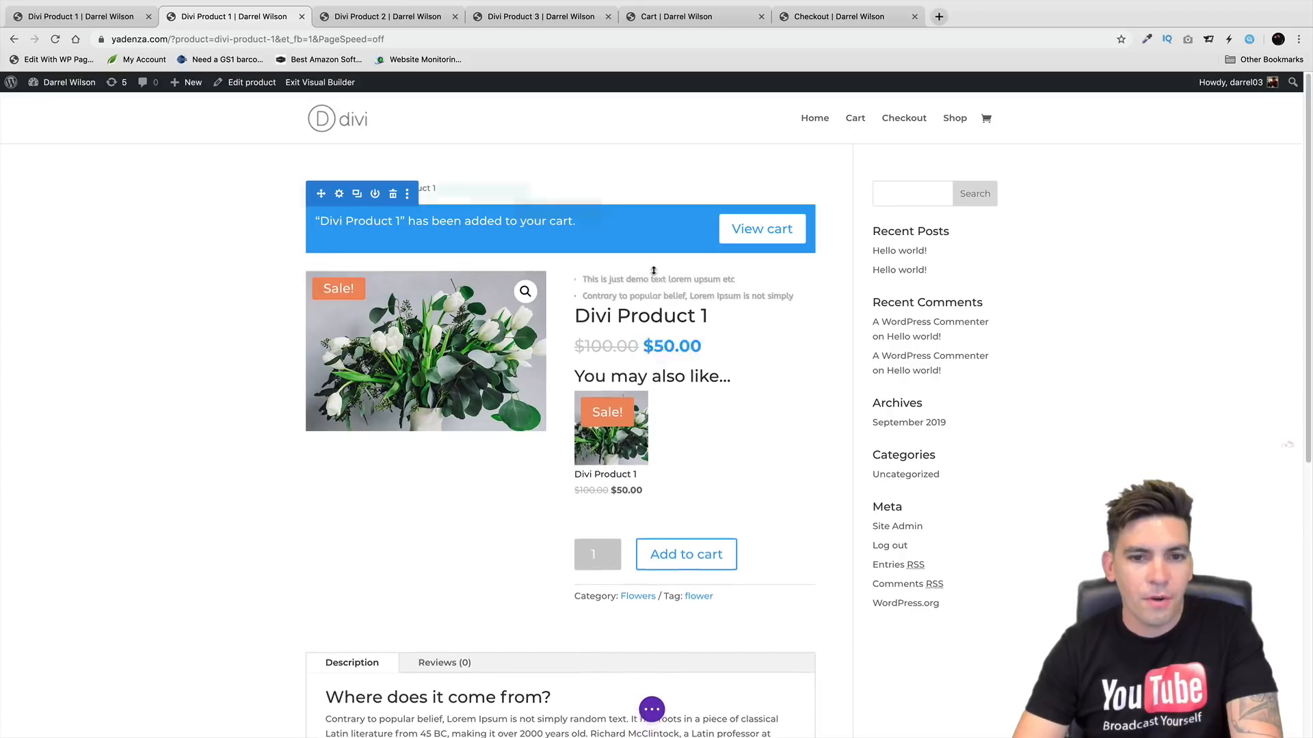
left_click_drag(654, 440, 430, 272)
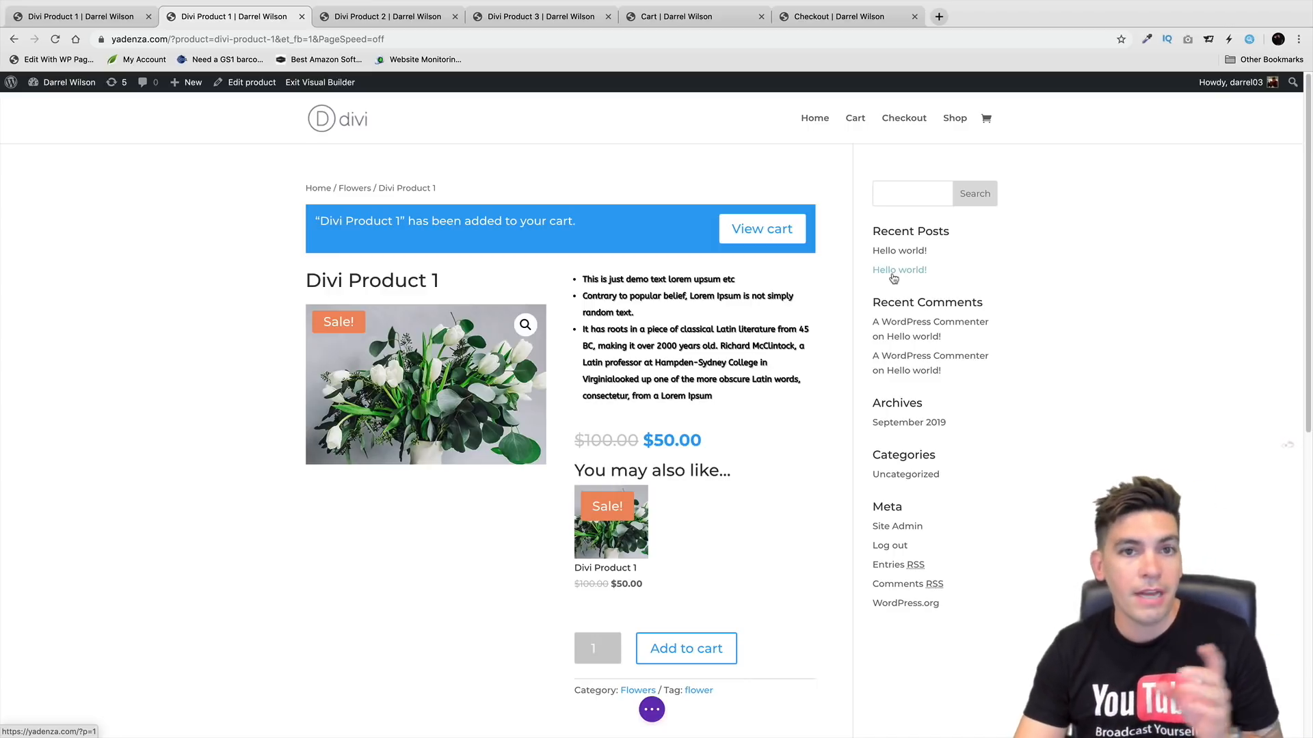
Check the Divi Product 3 page, and open Divi Product 1 in the product editor, discarding its unsaved builder changes
left_click(557, 22)
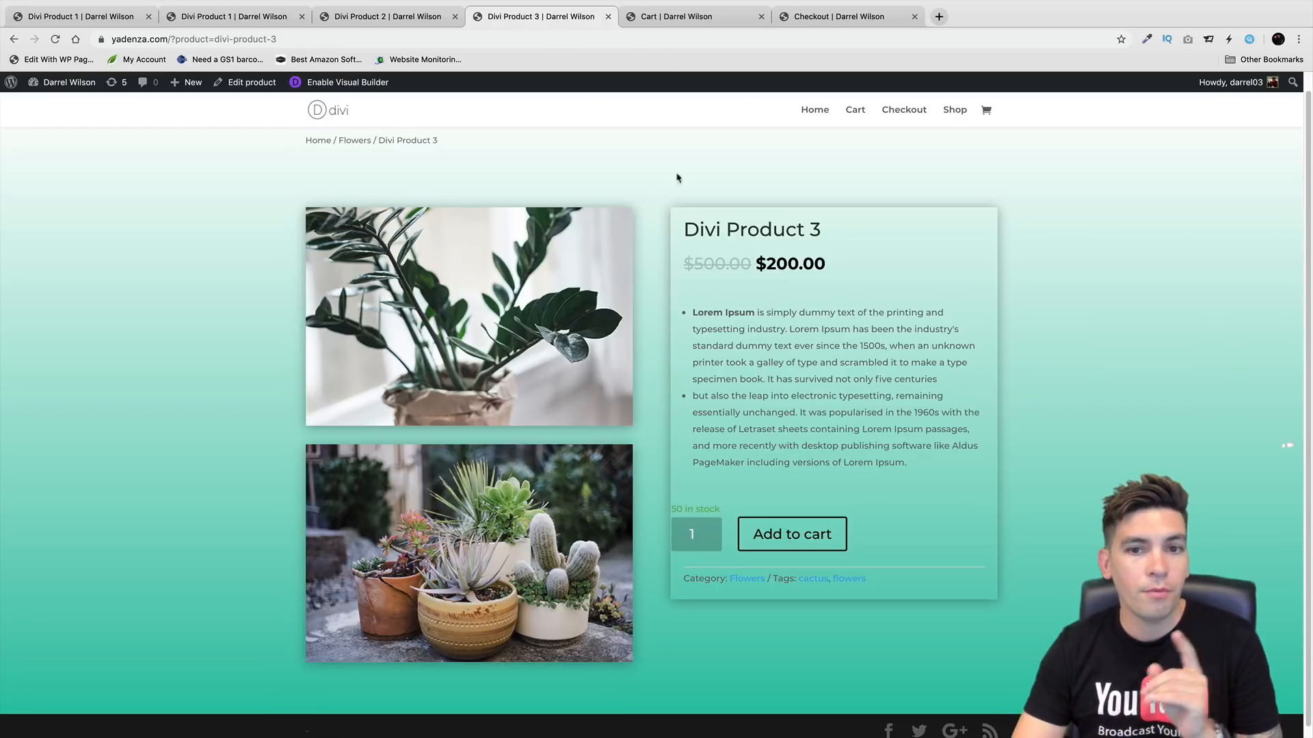
scroll(814, 344, "up", 1)
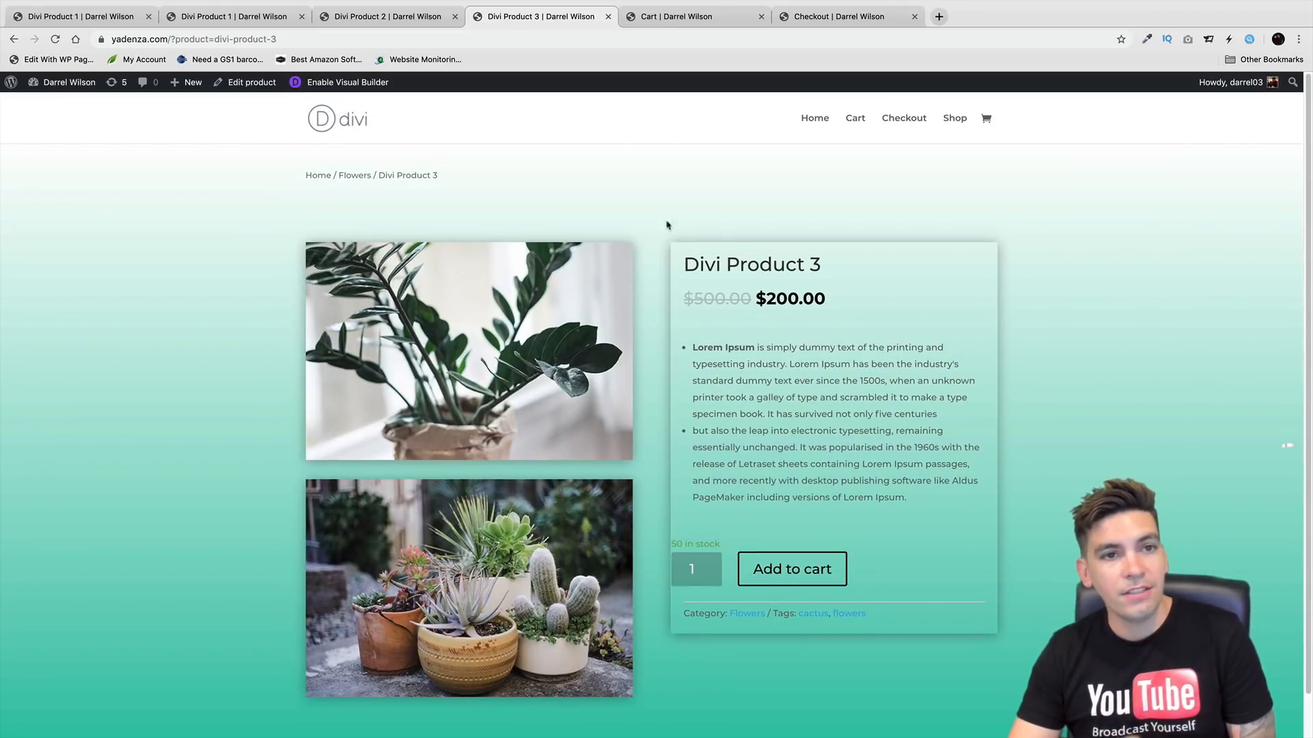
left_click(272, 18)
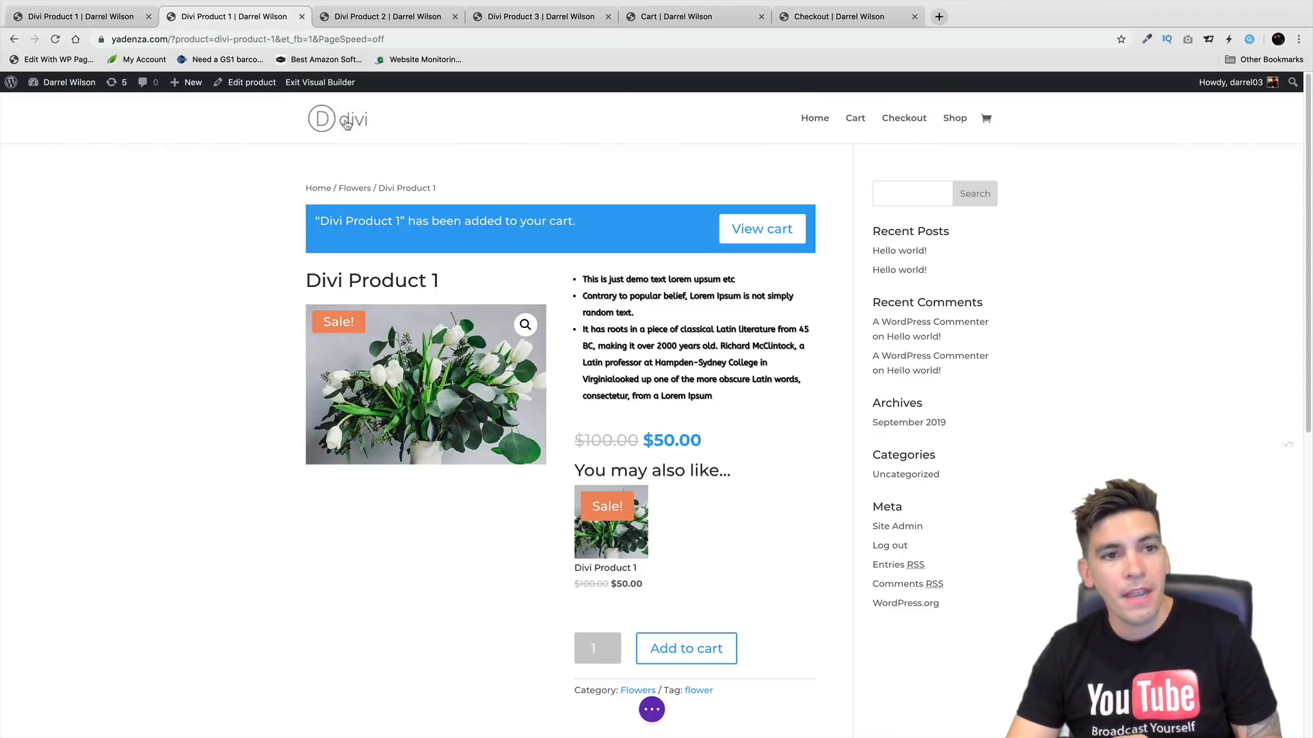
left_click(260, 83)
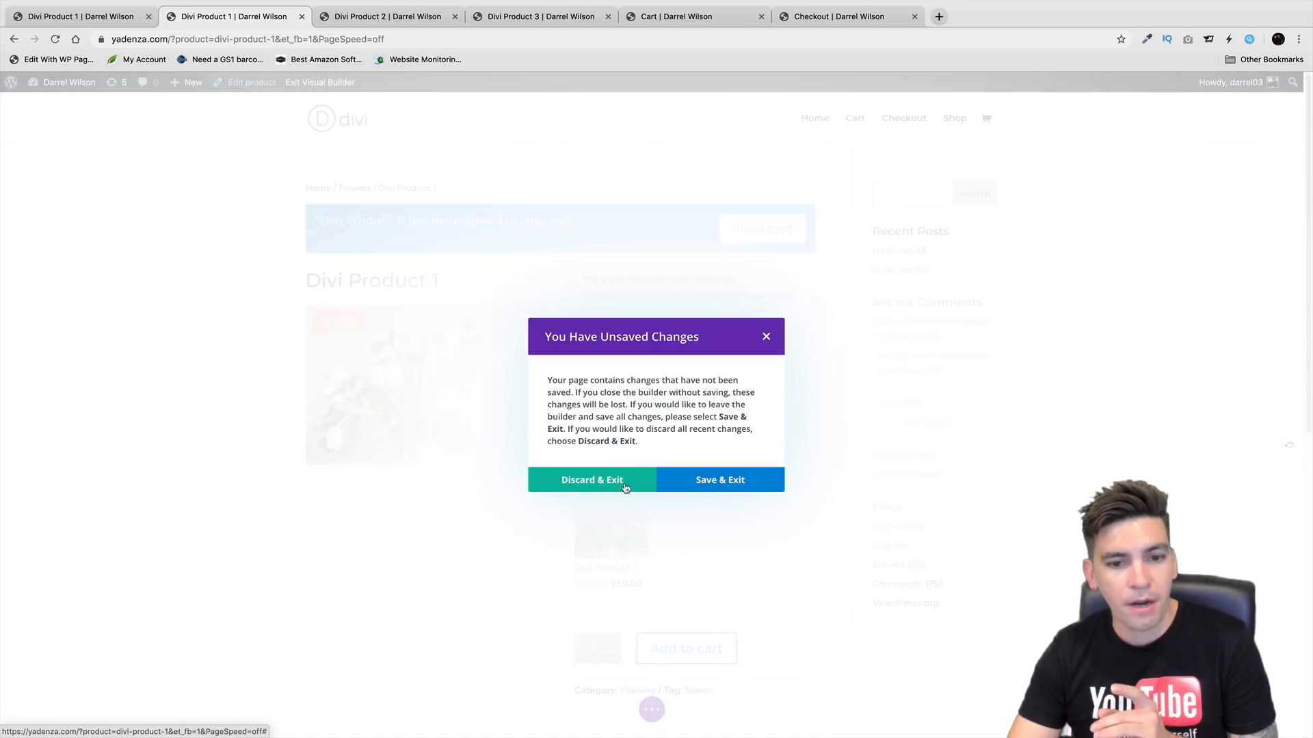
left_click(626, 487)
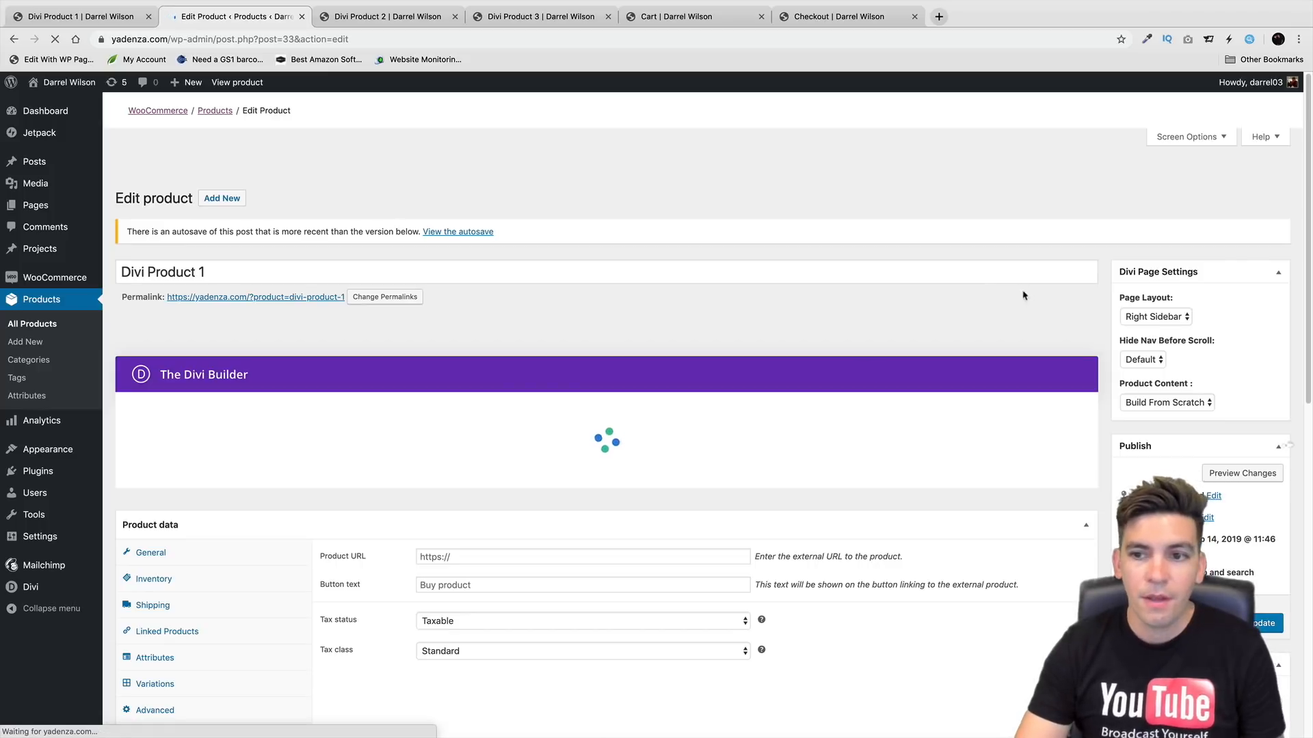
Examine Divi Product 1's Product Content options, the Woo modules in its builder layout, and the product data and descriptions
left_click(1166, 403)
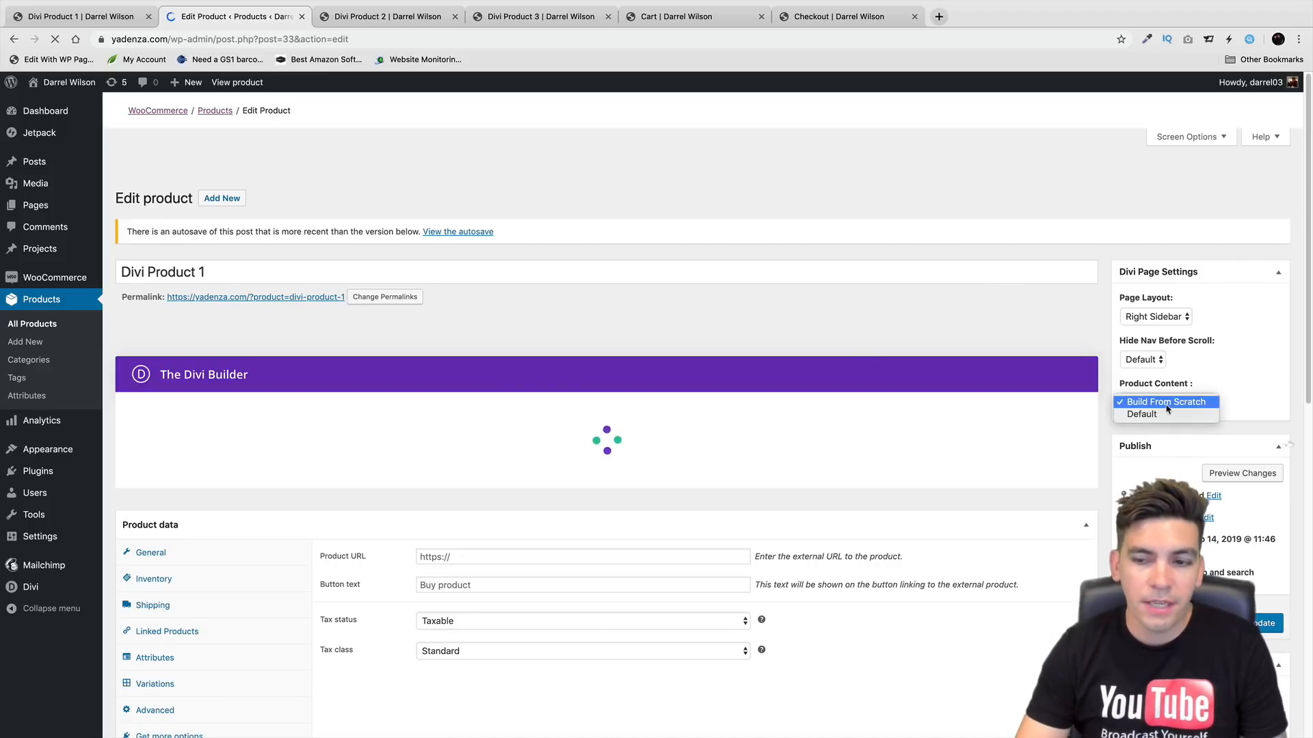
left_click(1168, 408)
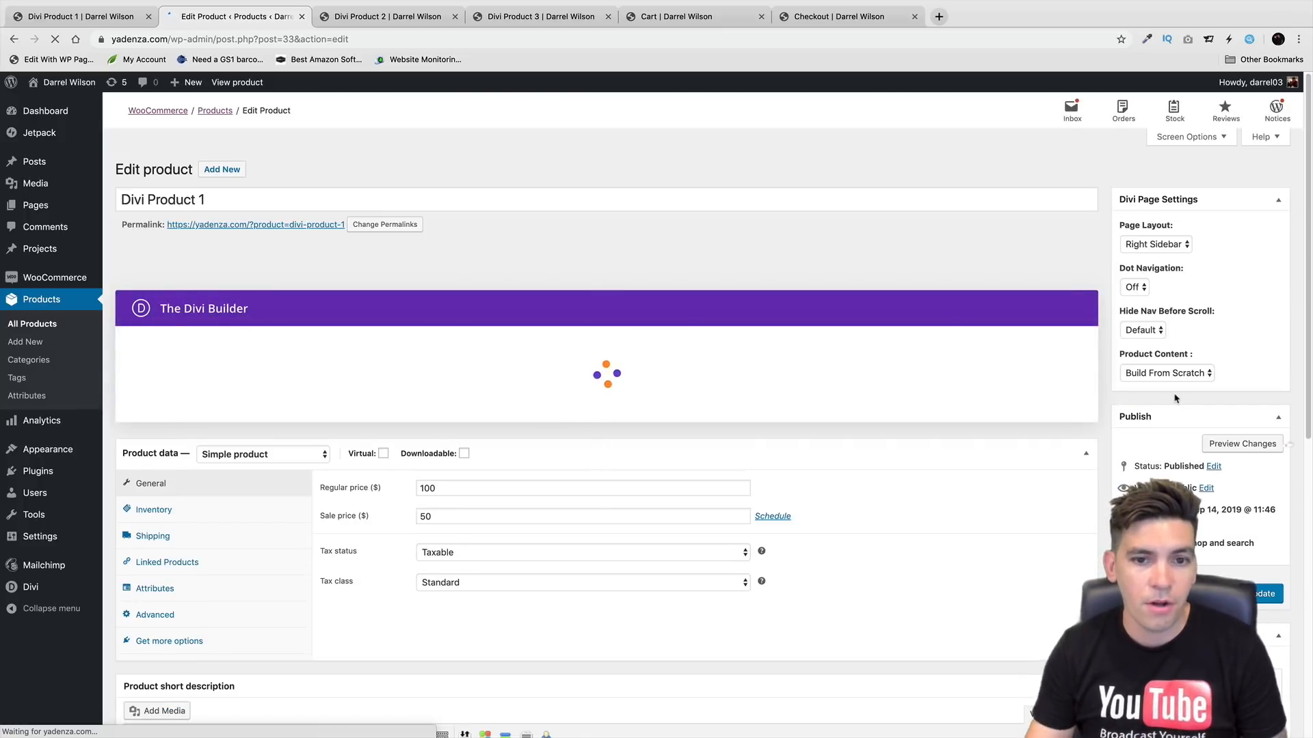
scroll(789, 374, "down", 1)
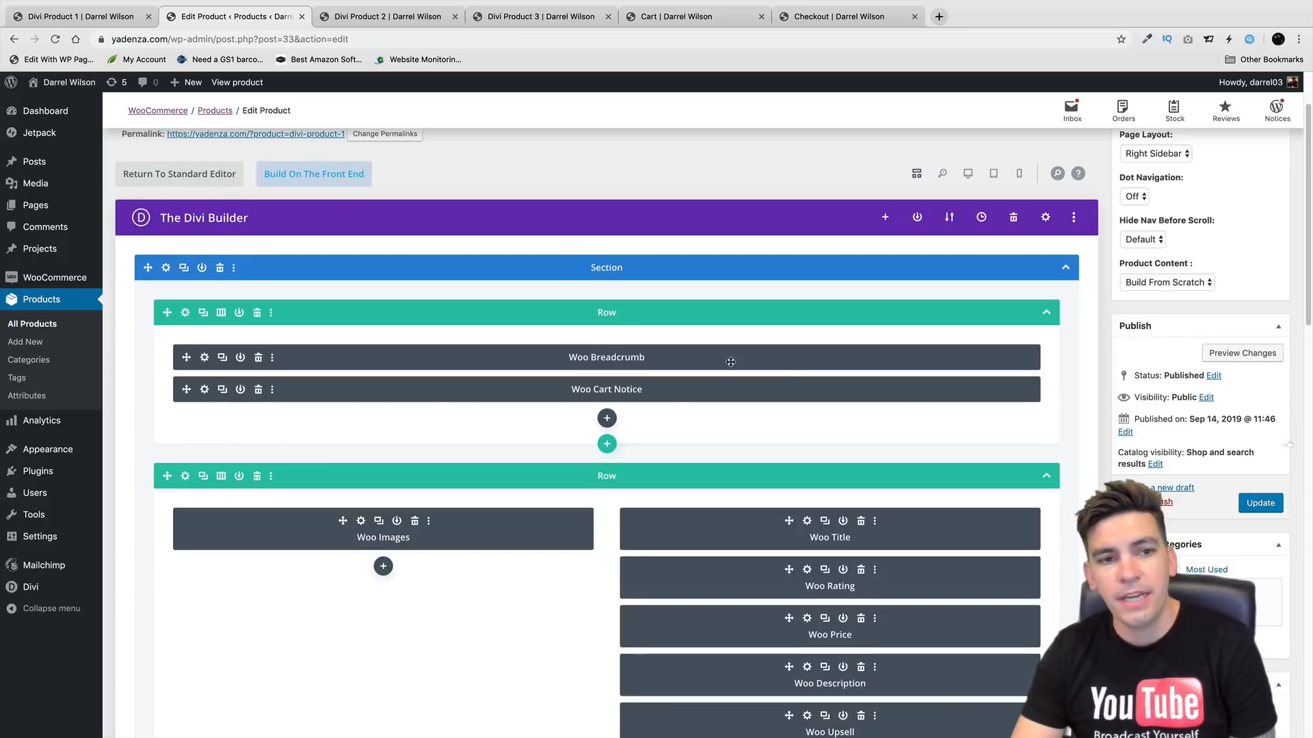
scroll(697, 460, "down", 5)
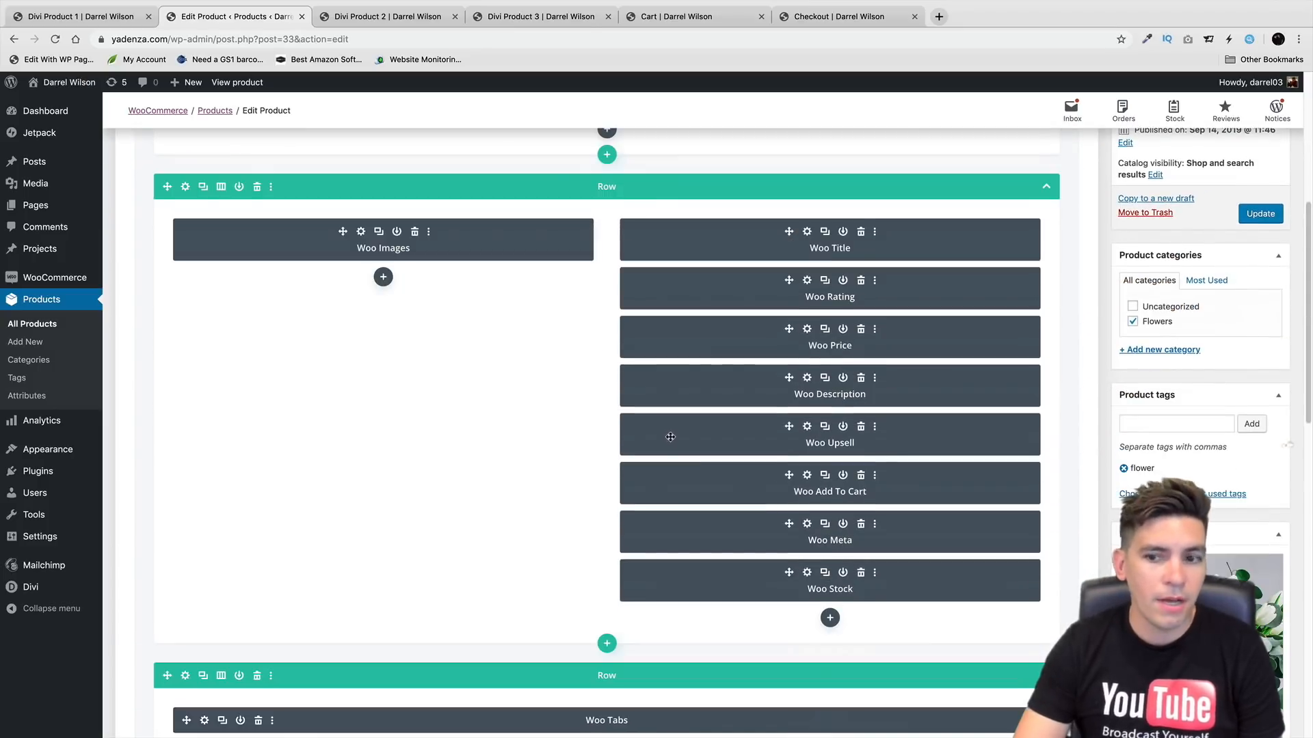
scroll(674, 427, "down", 5)
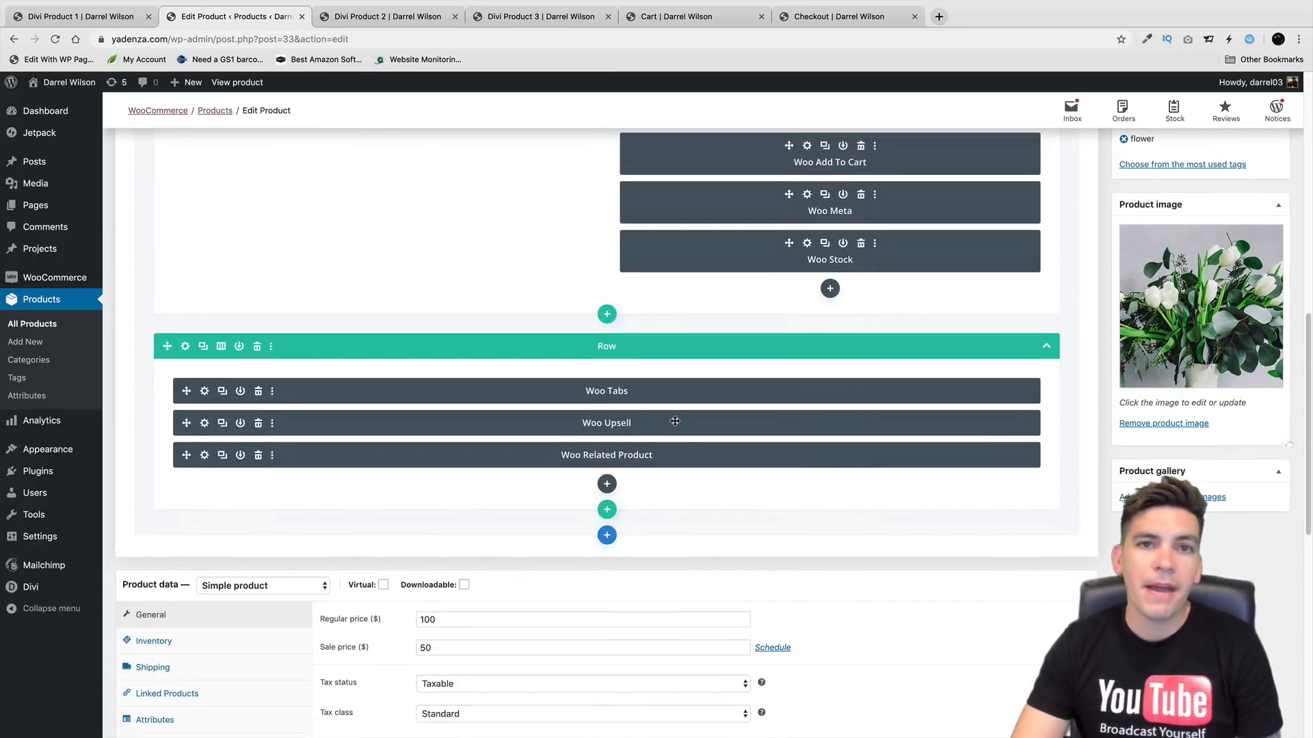
scroll(675, 421, "down", 1)
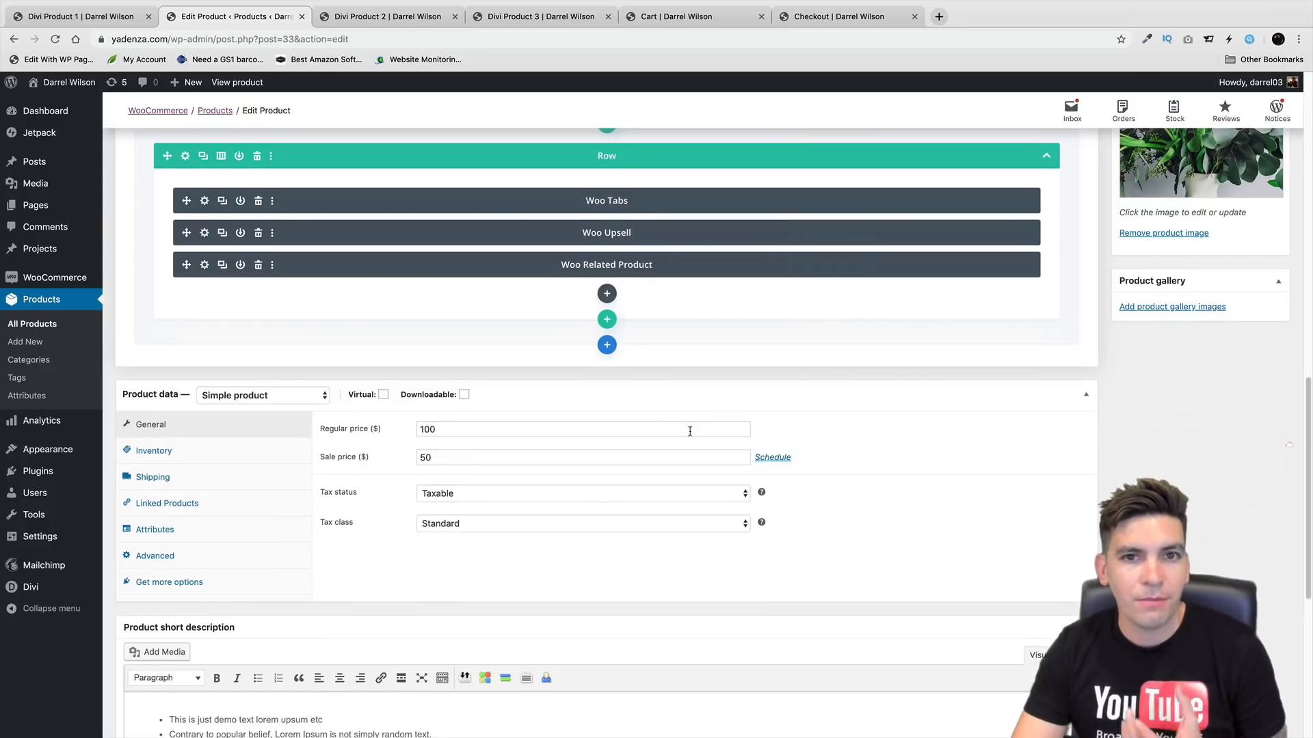
scroll(690, 431, "down", 5)
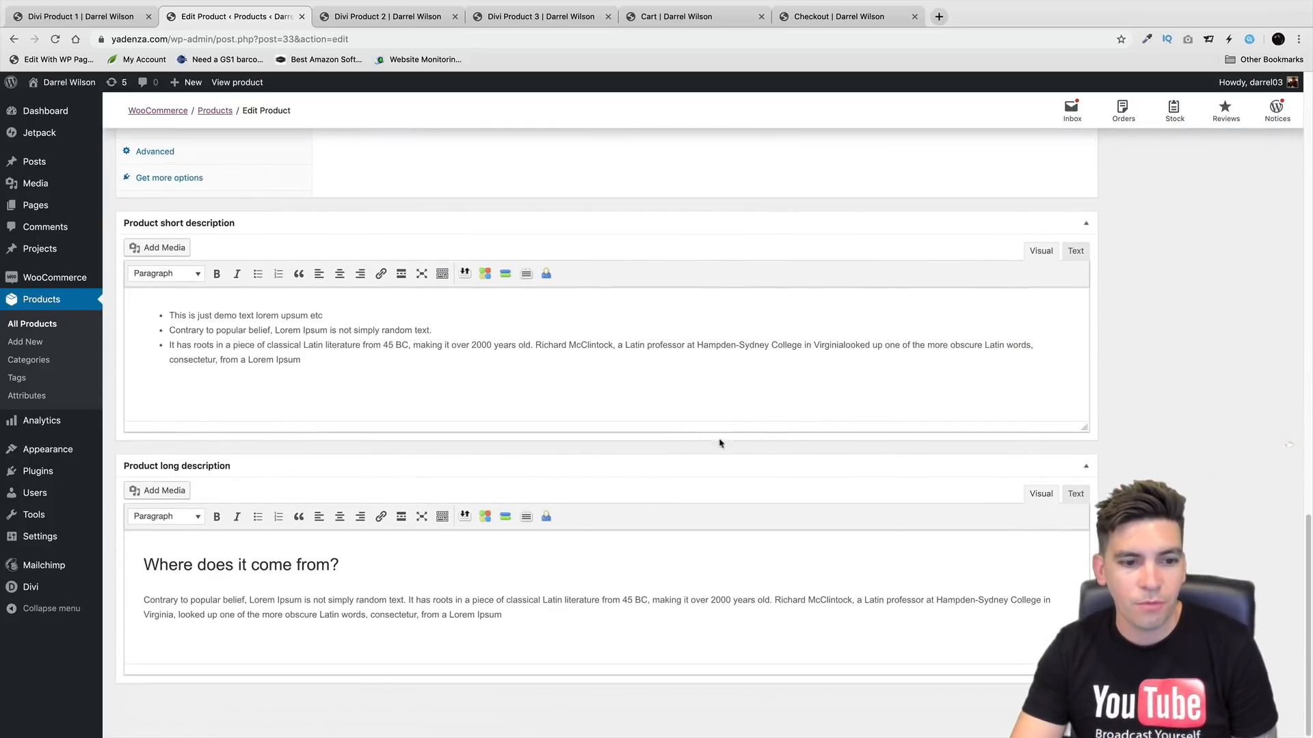
scroll(784, 466, "up", 15)
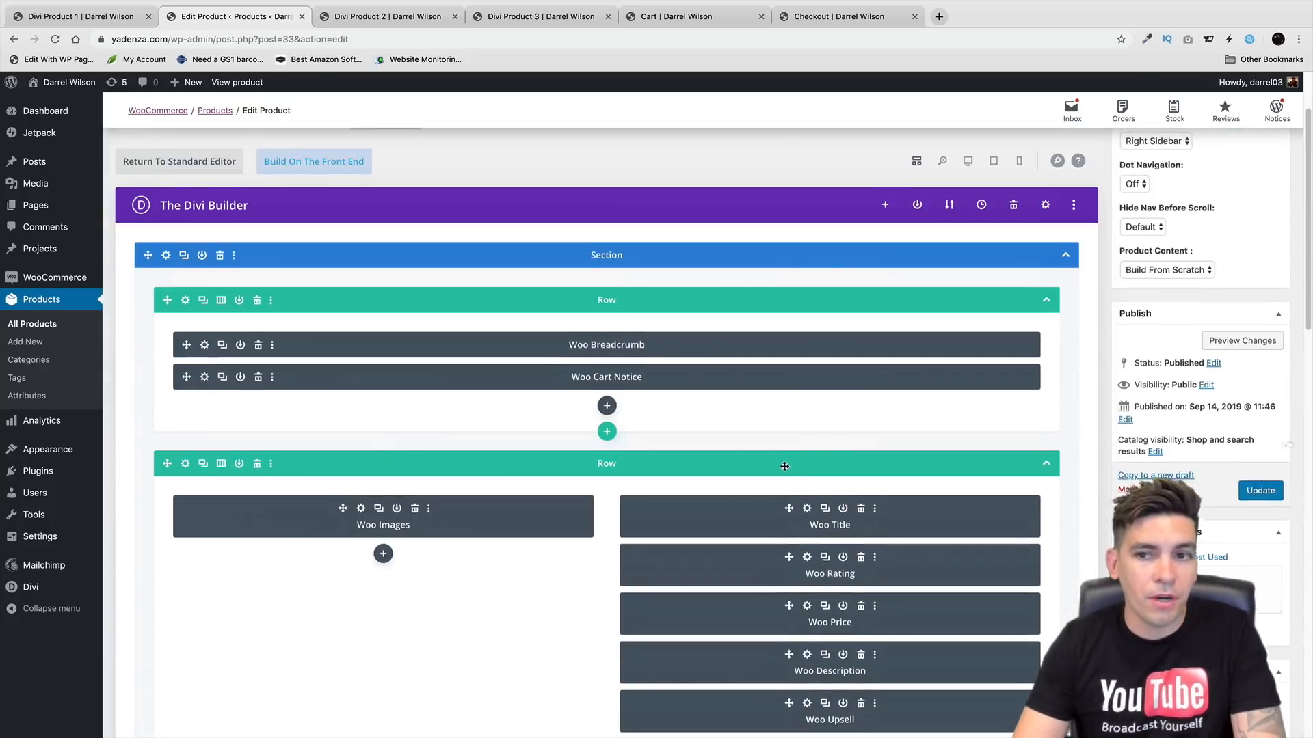
scroll(784, 466, "up", 2)
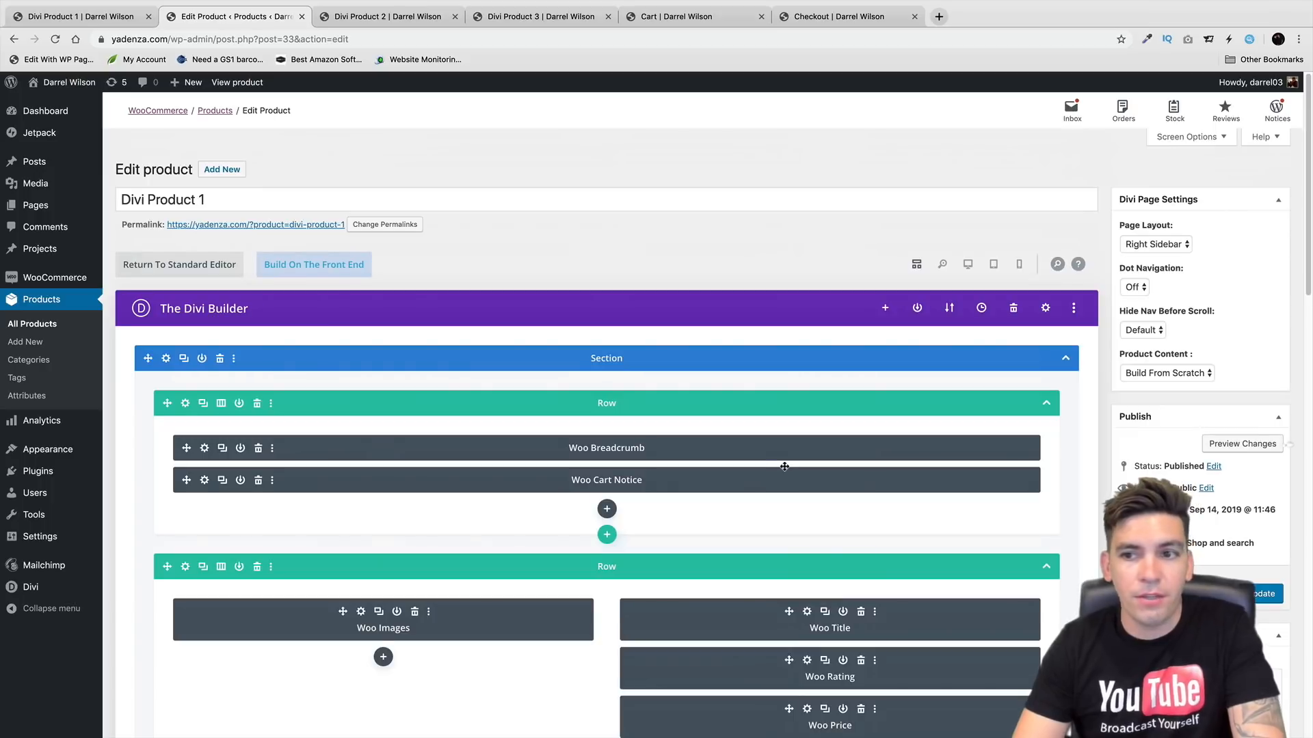
Set Divi Product 1's page layout to Fullwidth, keep its product content on Build From Scratch, and update the product
left_click(1164, 247)
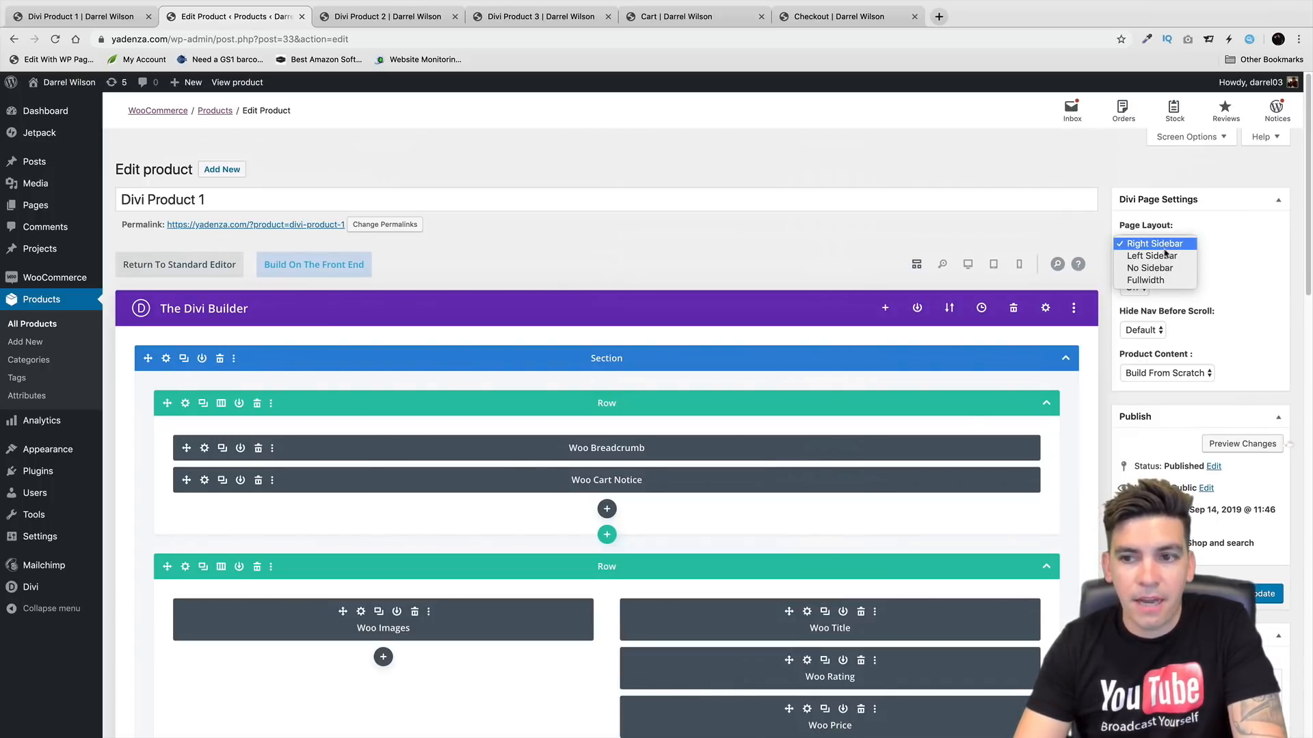
left_click(1167, 278)
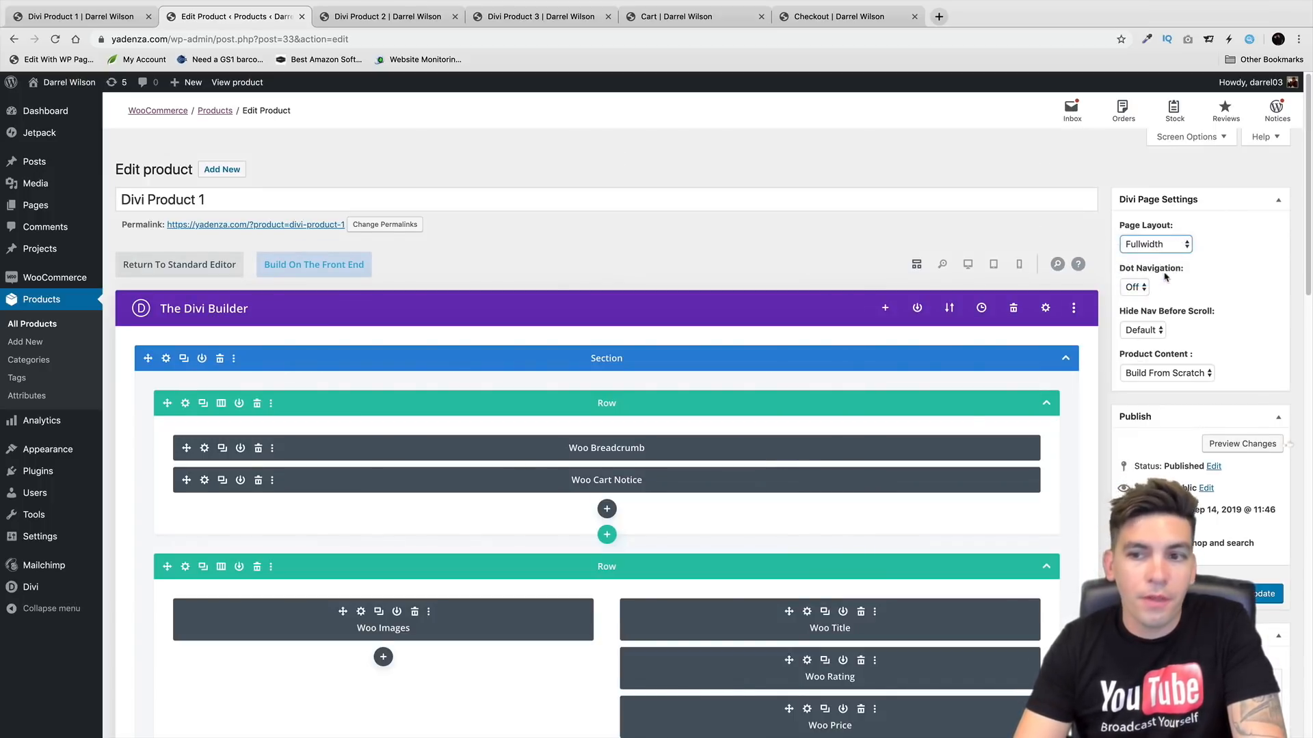
left_click(1174, 371)
left_click(1176, 373)
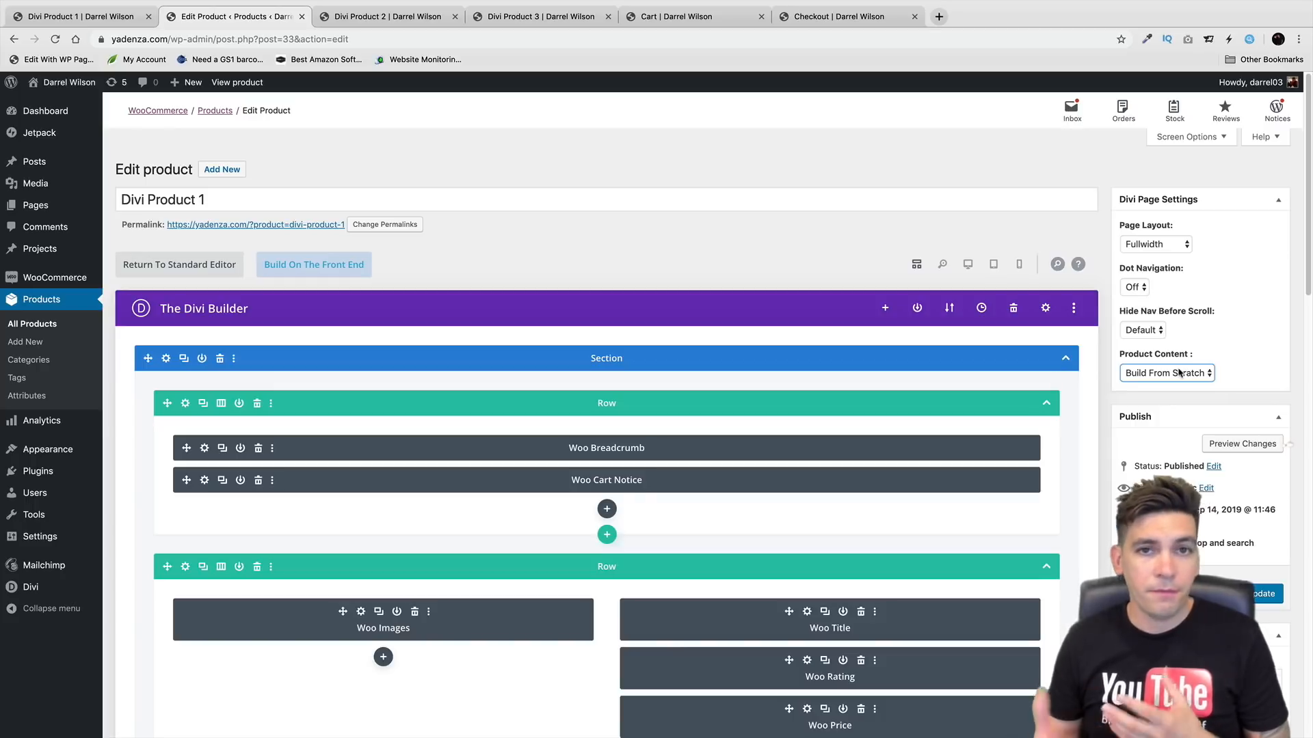
left_click(1156, 245)
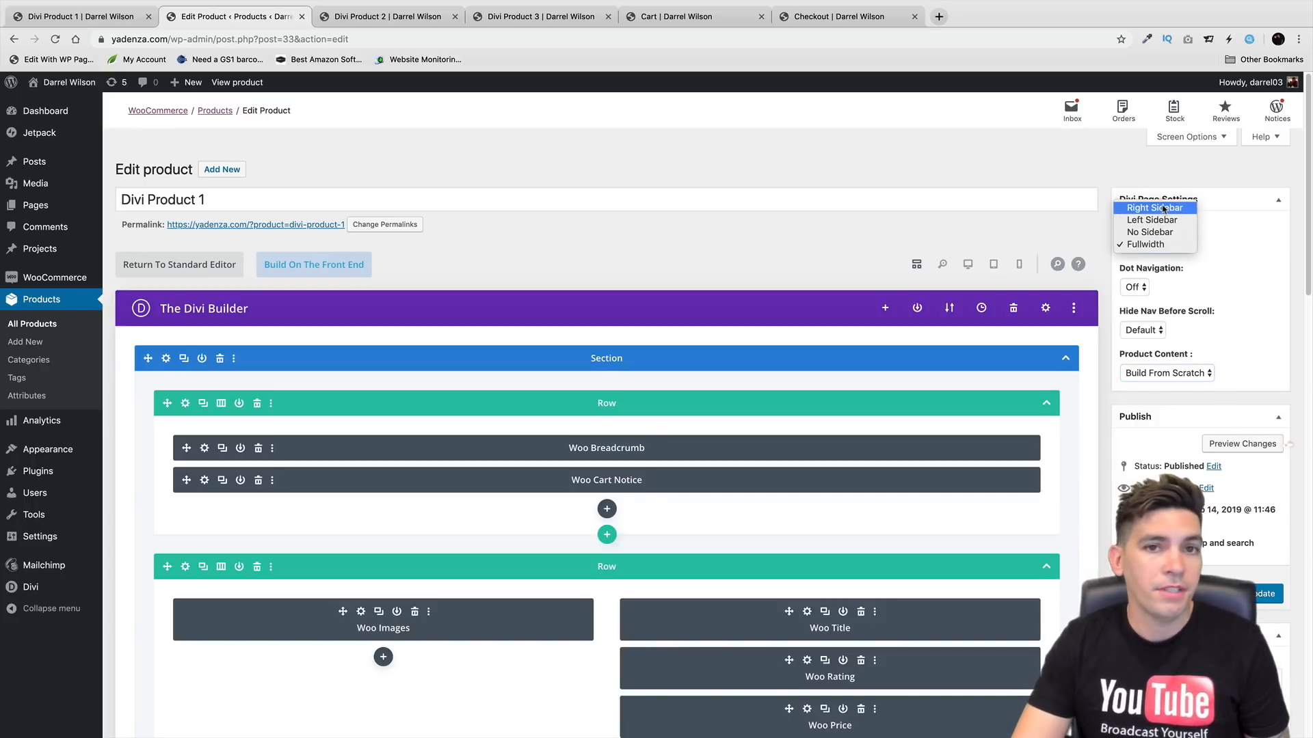
left_click(1167, 246)
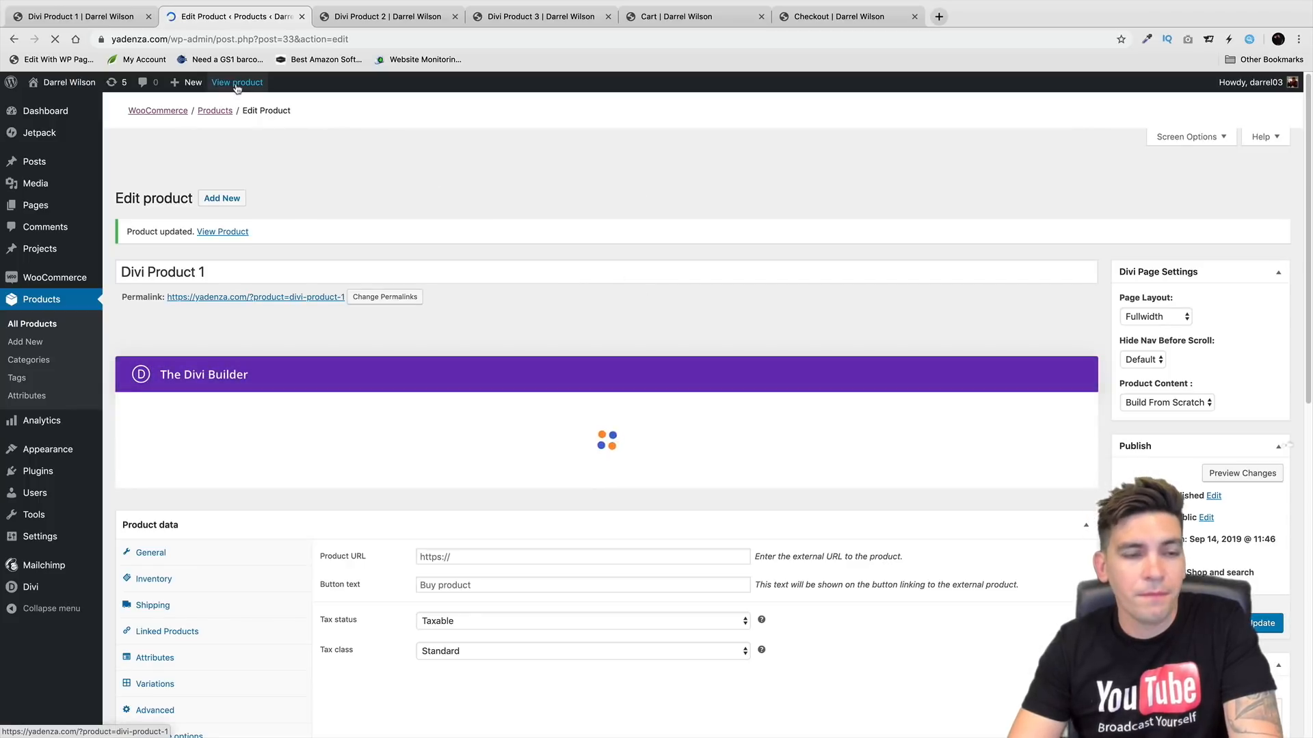
View the Divi Product 1 page and enable the Visual Builder on it
left_click(236, 83)
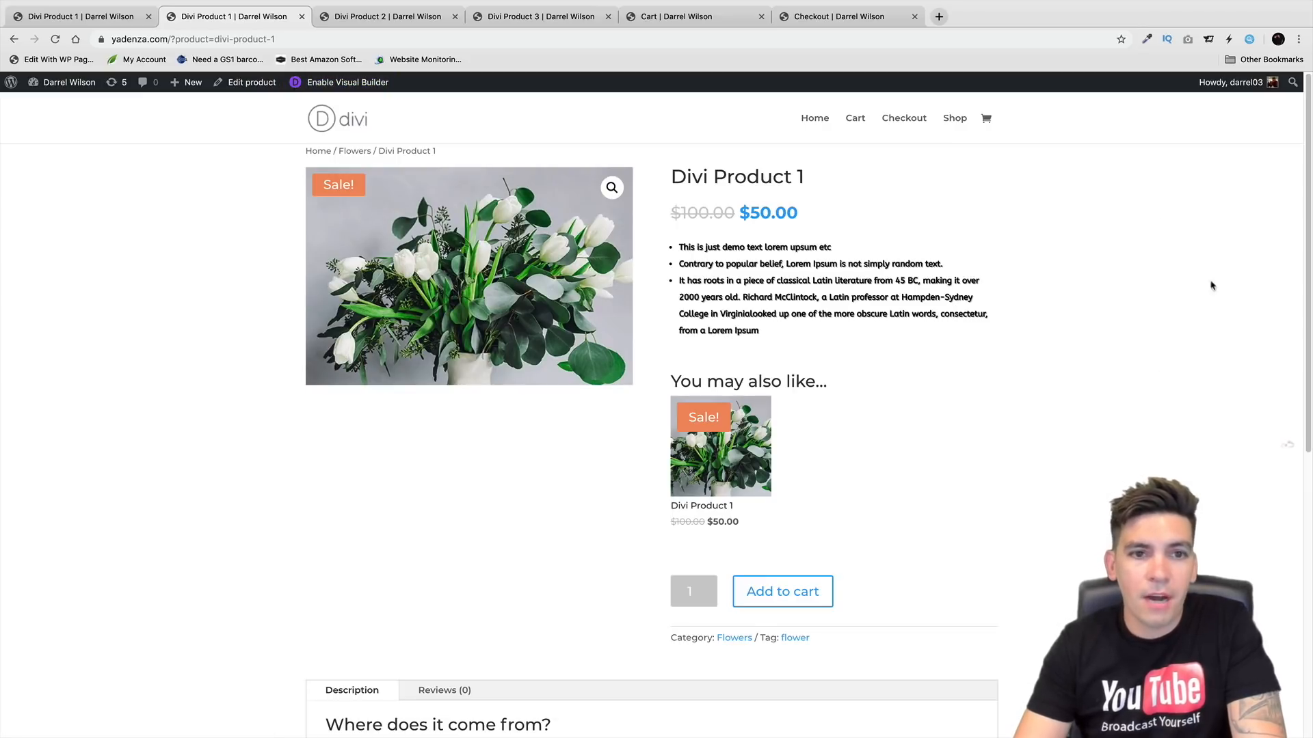
left_click(372, 85)
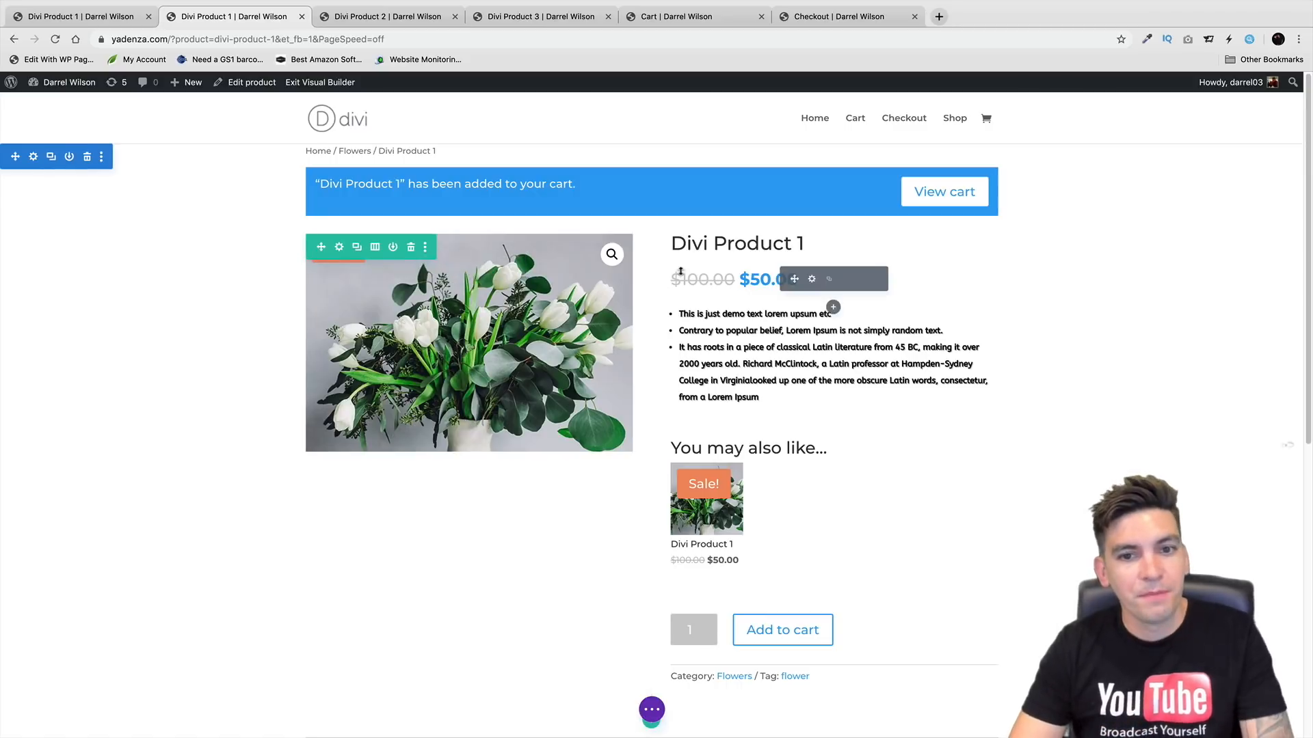
Examine the Woo modules available for insertion below the product description, and close the module list without adding one
scroll(709, 287, "down", 1)
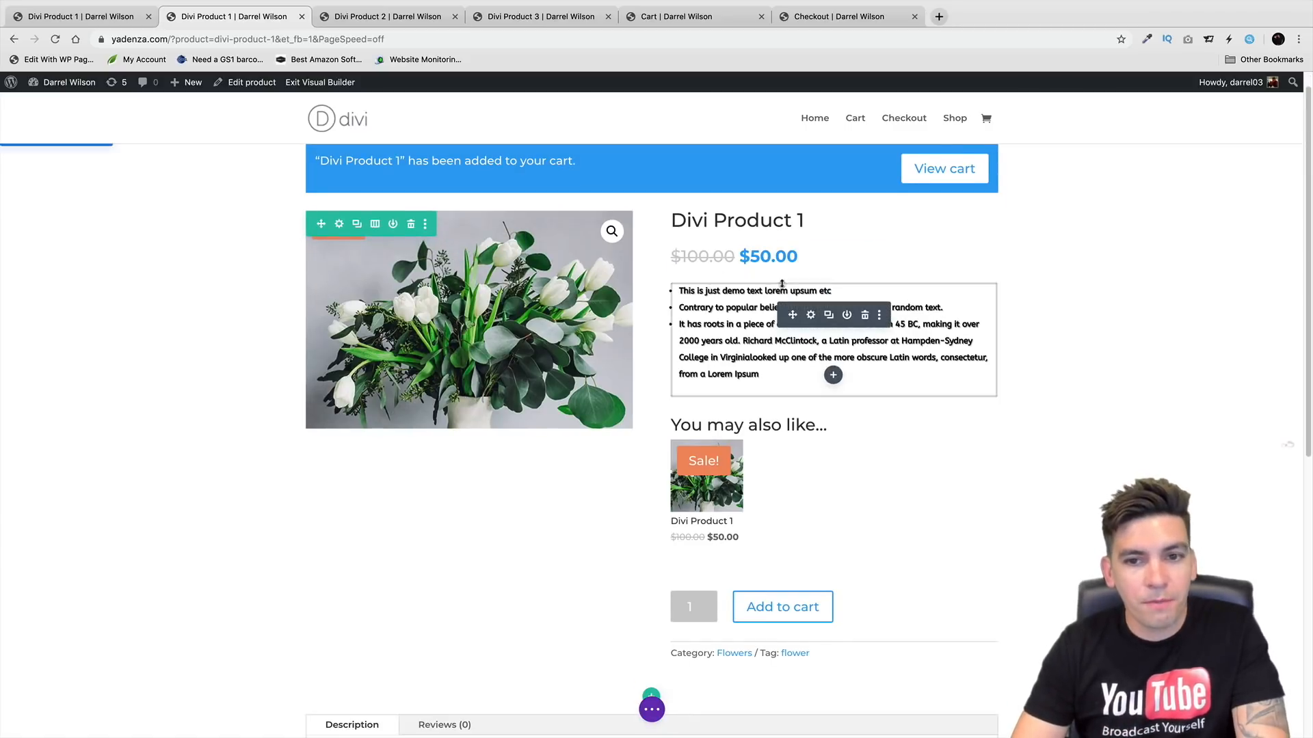
left_click(833, 377)
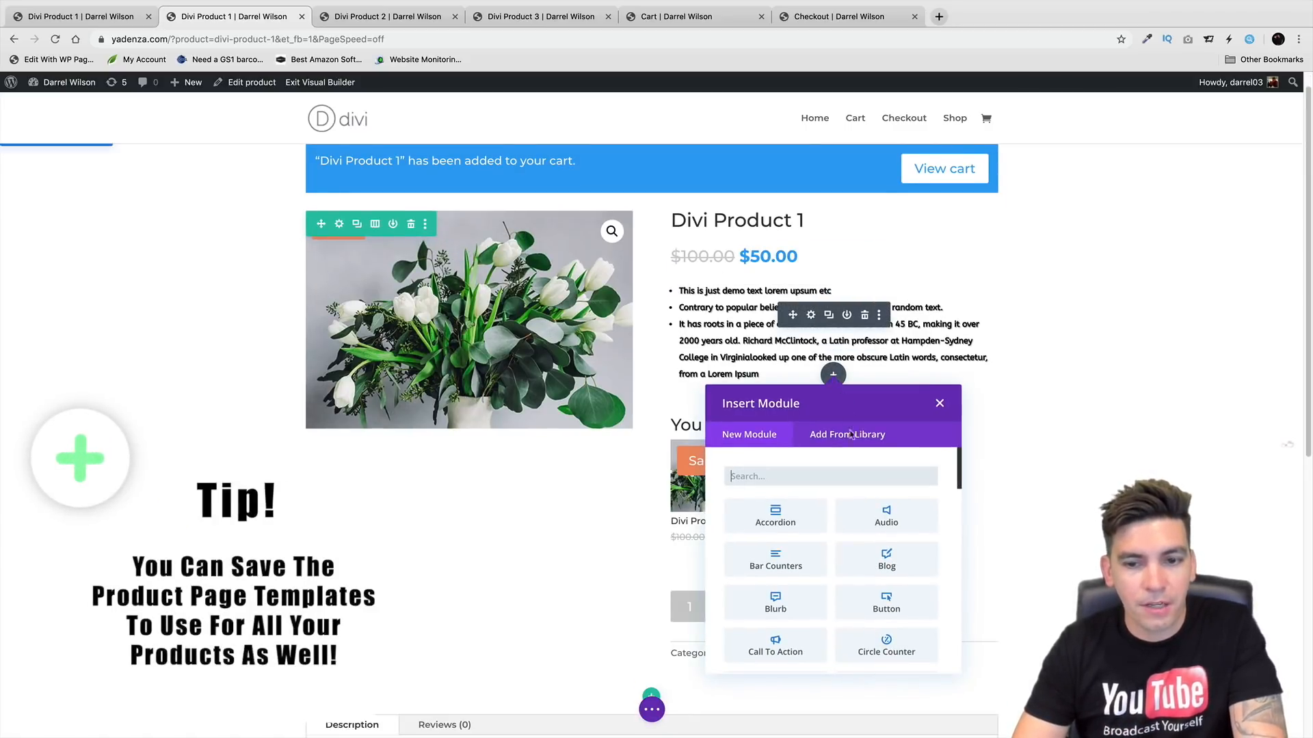
scroll(865, 582, "down", 5)
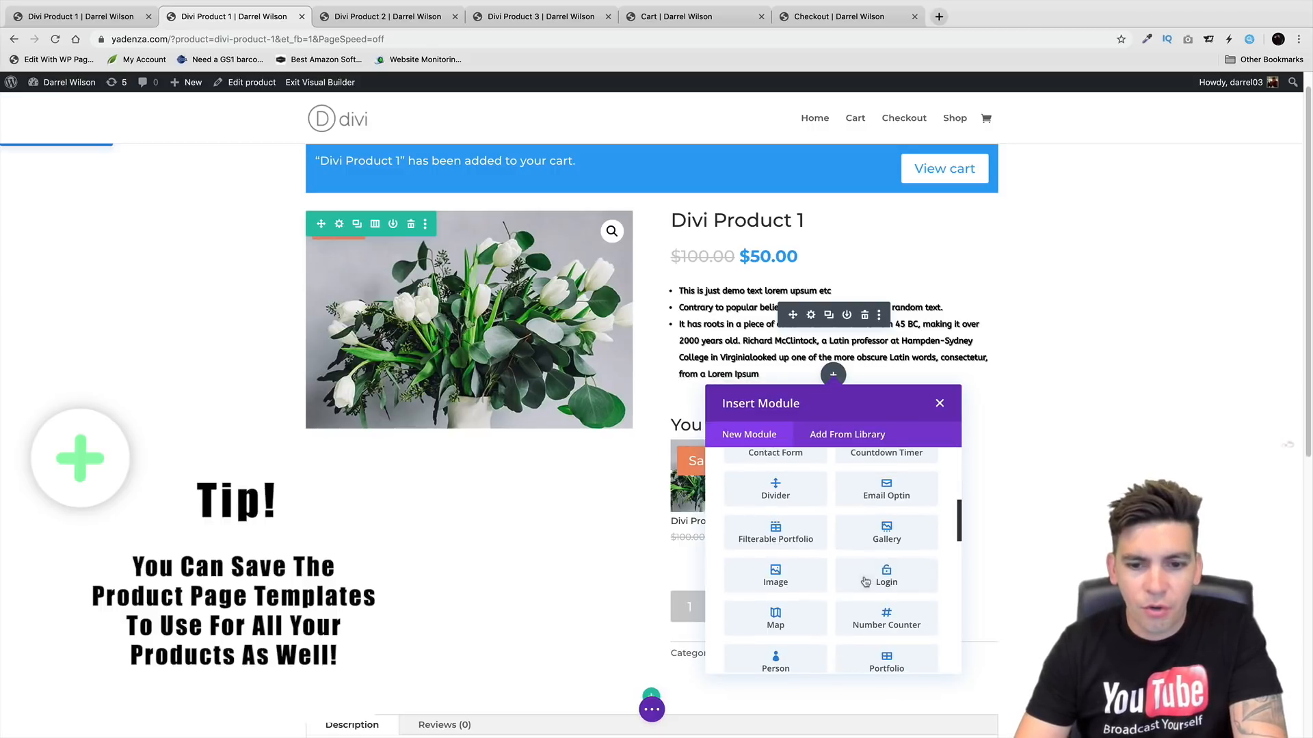
scroll(866, 582, "down", 5)
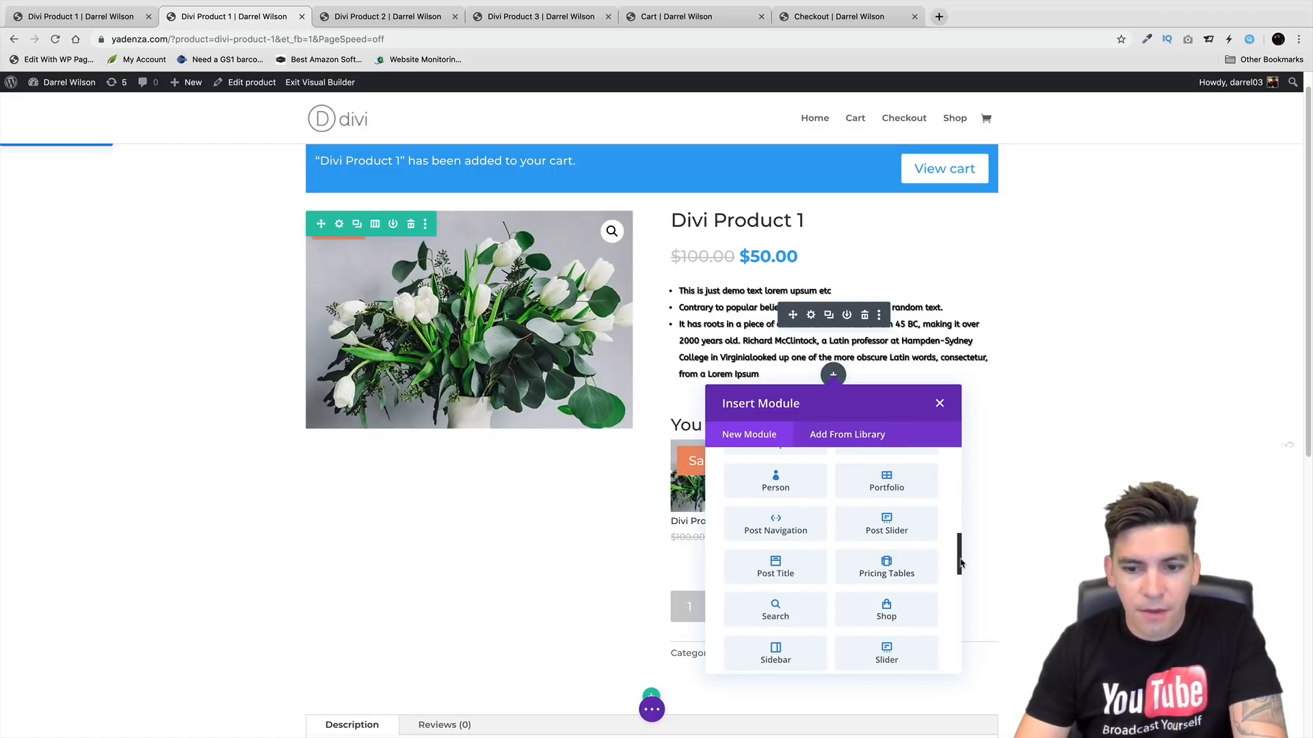
scroll(960, 562, "down", 5)
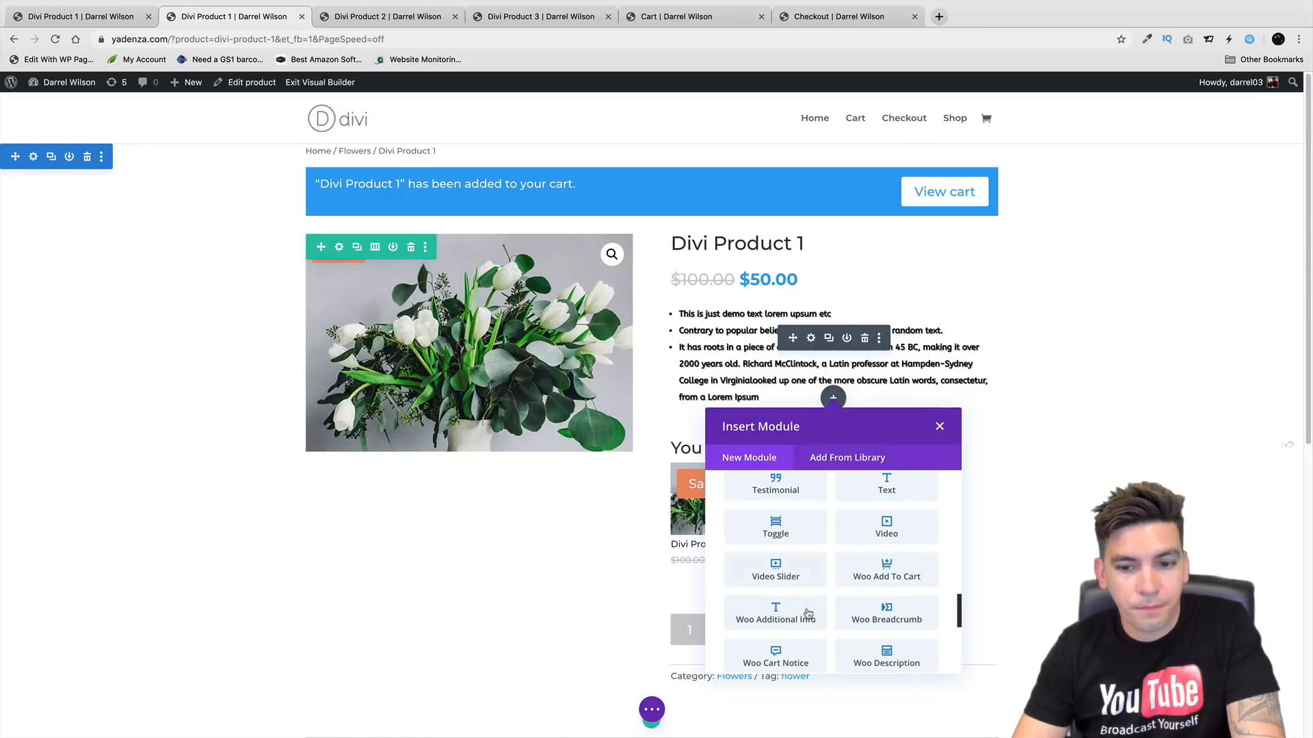
scroll(807, 619, "down", 1)
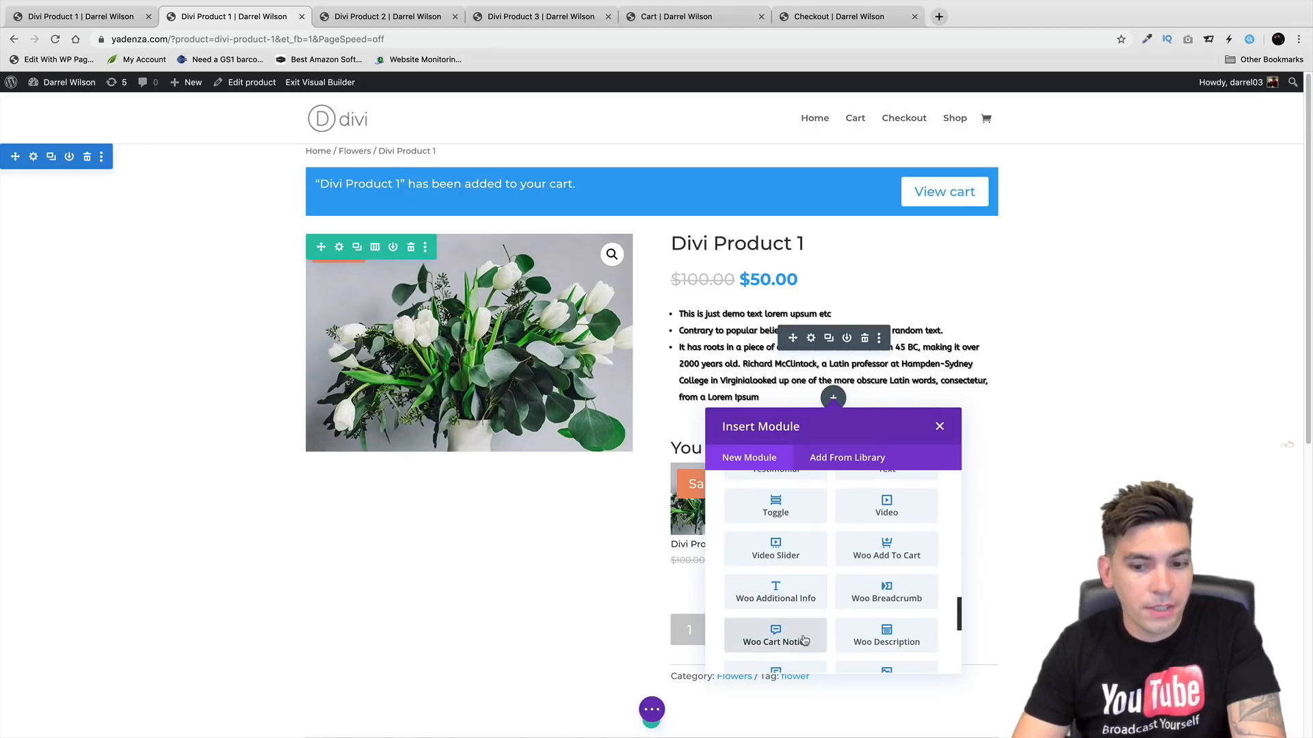
scroll(900, 646, "down", 1)
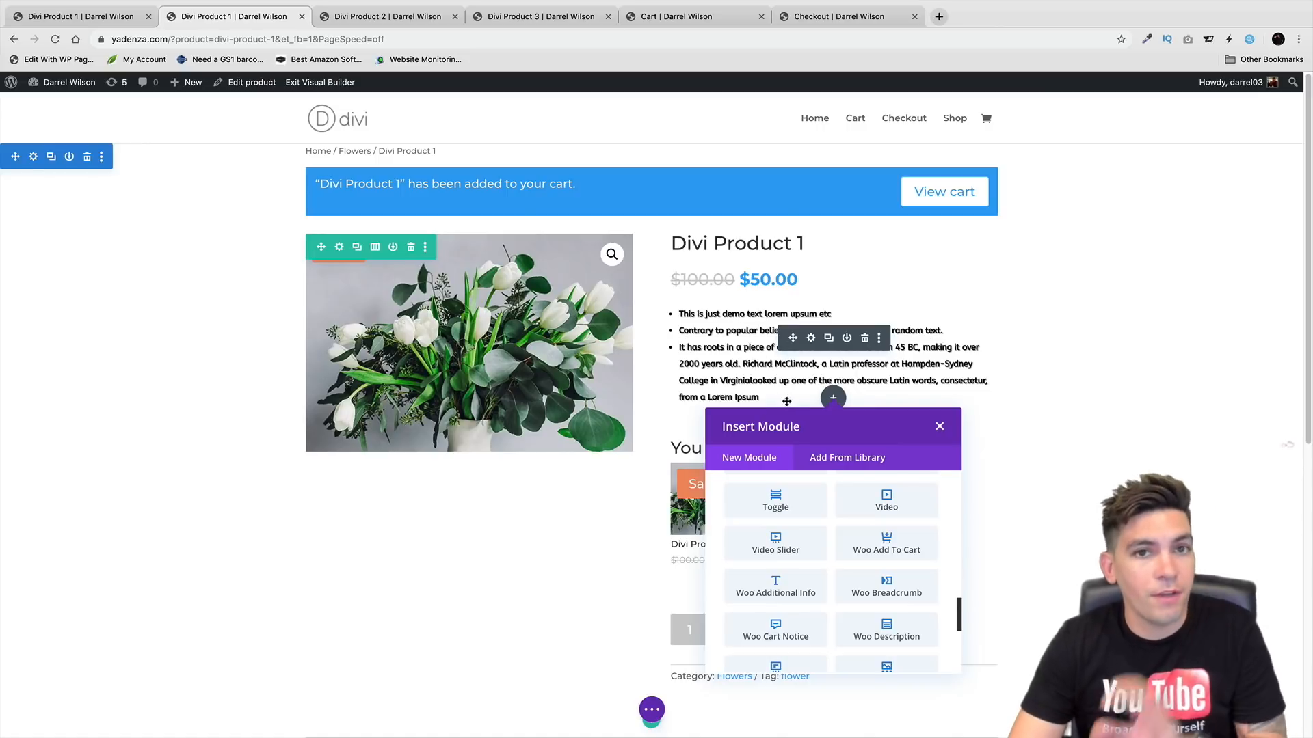
scroll(831, 546, "down", 3)
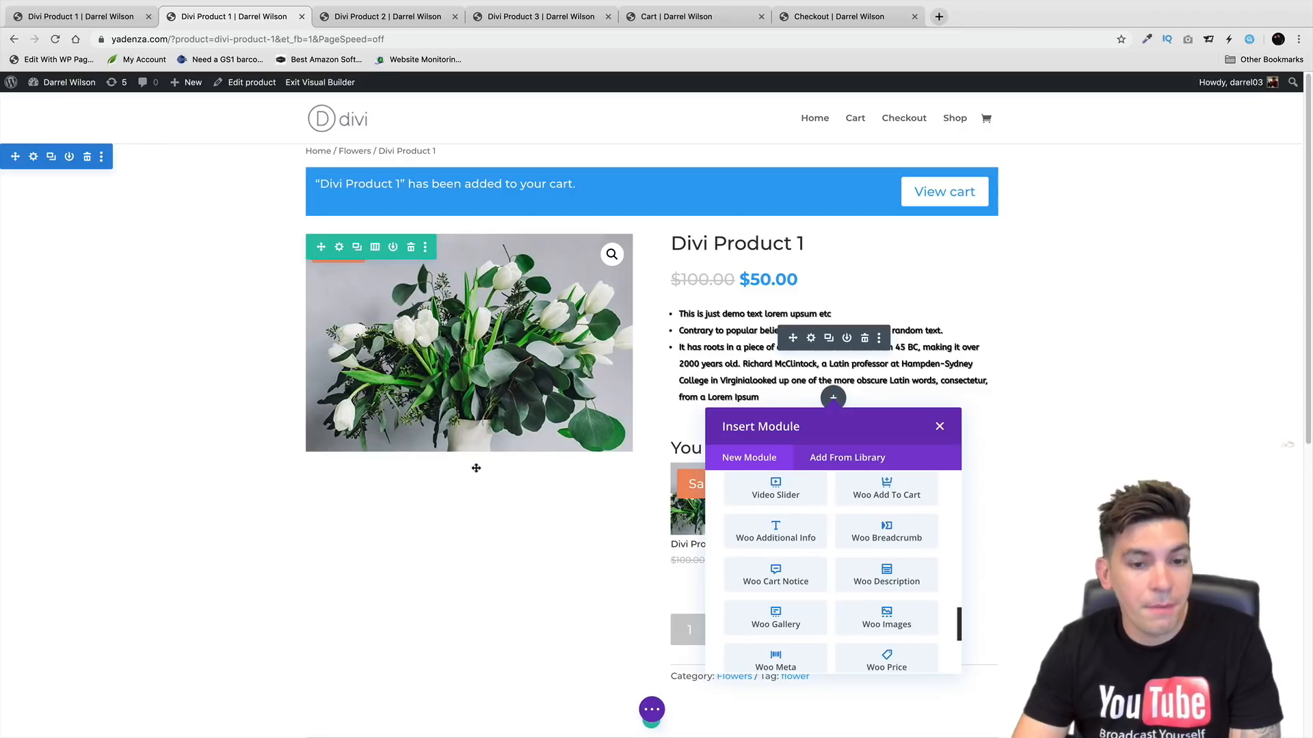
scroll(815, 638, "down", 1)
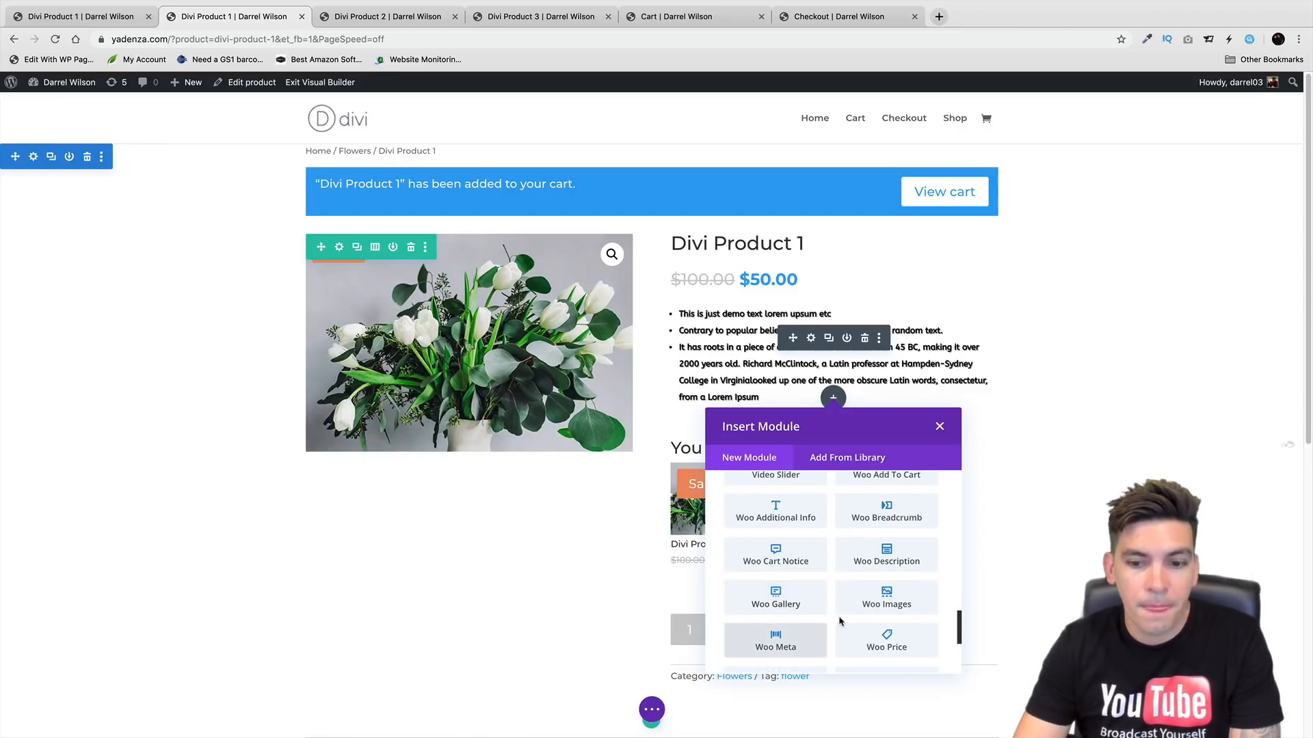
scroll(786, 615, "down", 2)
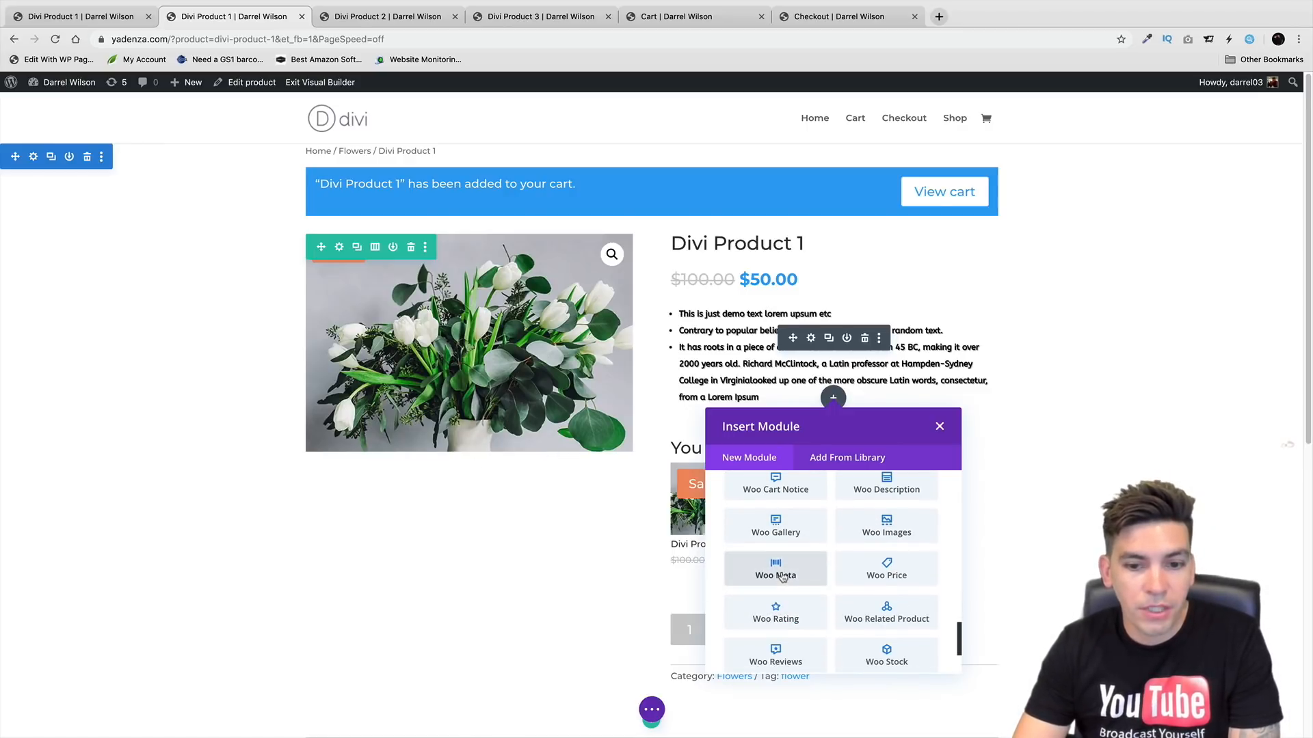
scroll(1094, 387, "down", 1)
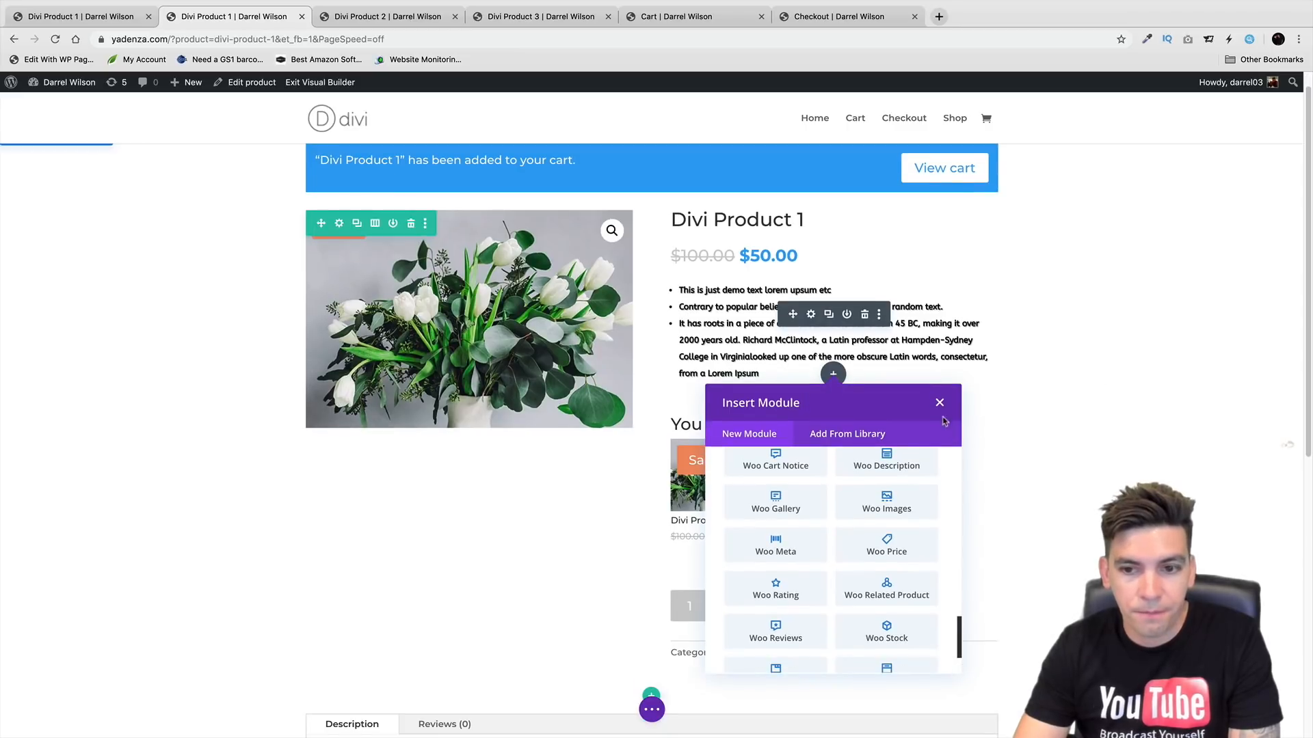
left_click(940, 403)
Insert a Woo Related Product module directly below the "You may also like" products in Divi Product 1's layout
scroll(927, 456, "down", 1)
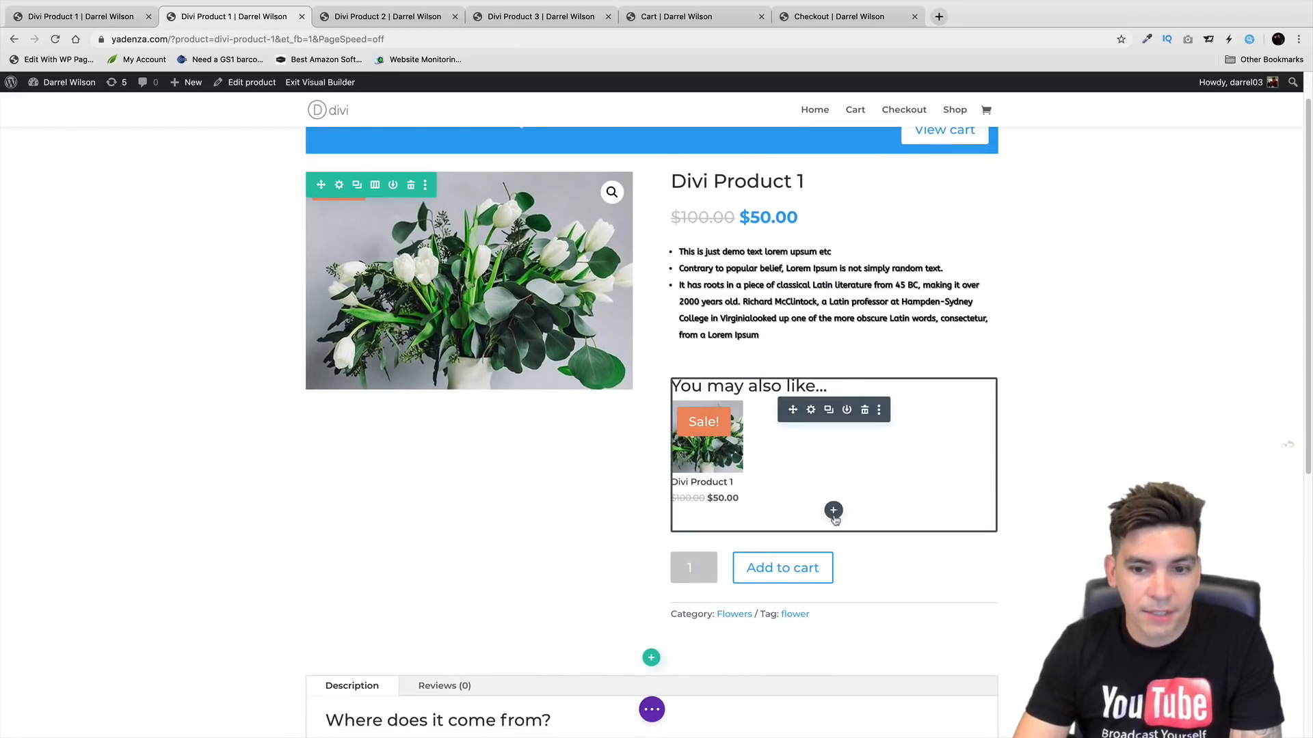
left_click(833, 511)
scroll(875, 431, "down", 10)
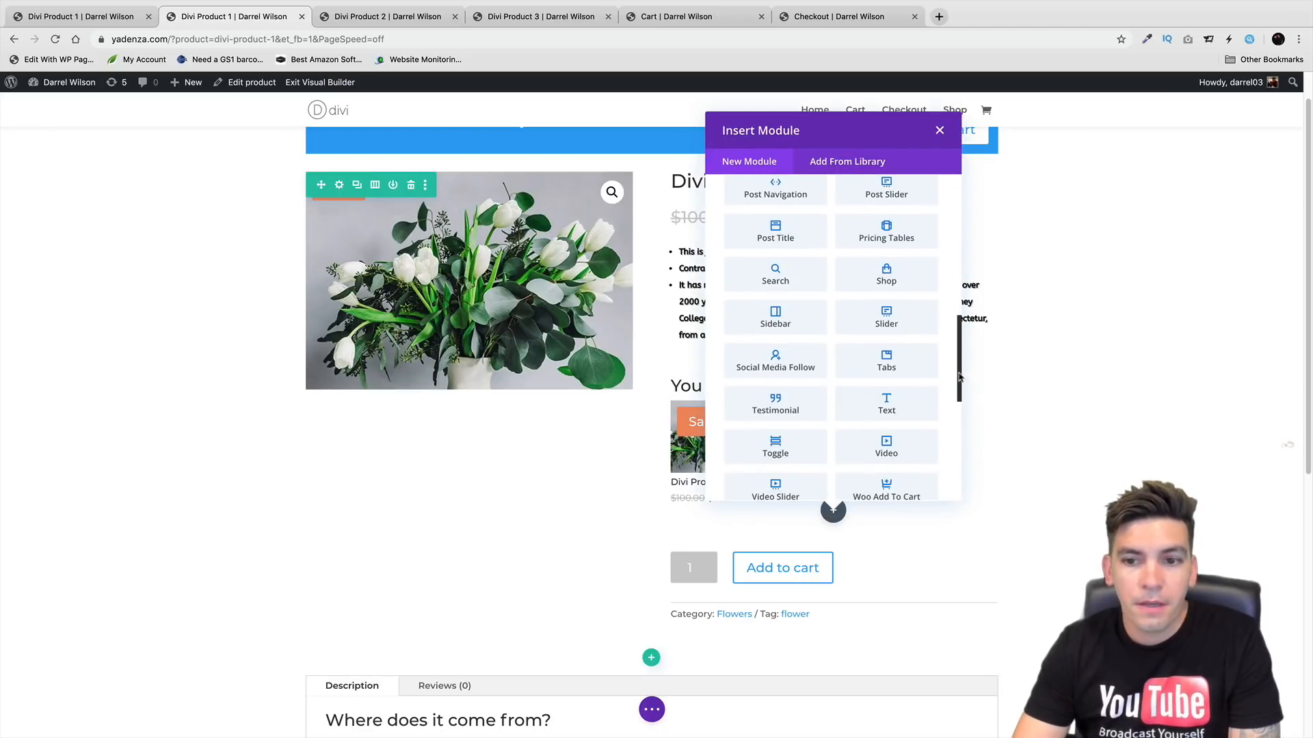
left_click_drag(961, 378, 955, 449)
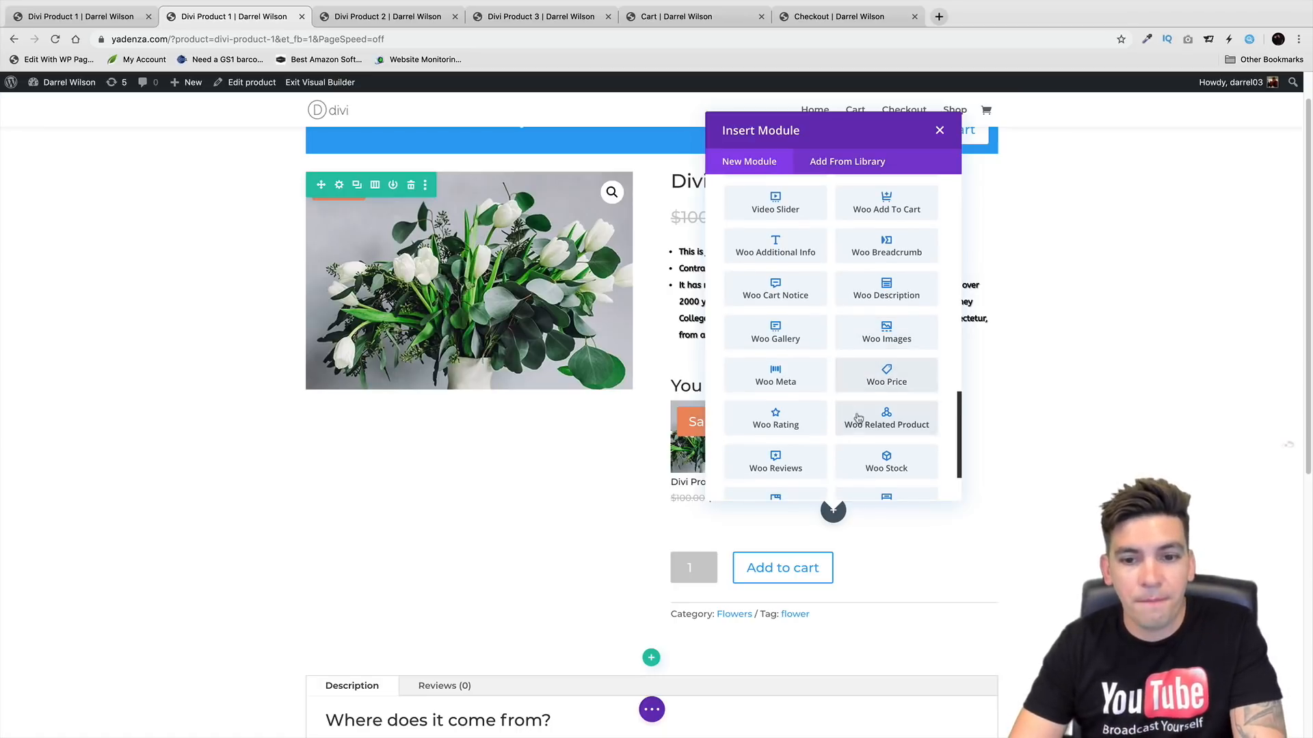
scroll(847, 410, "down", 3)
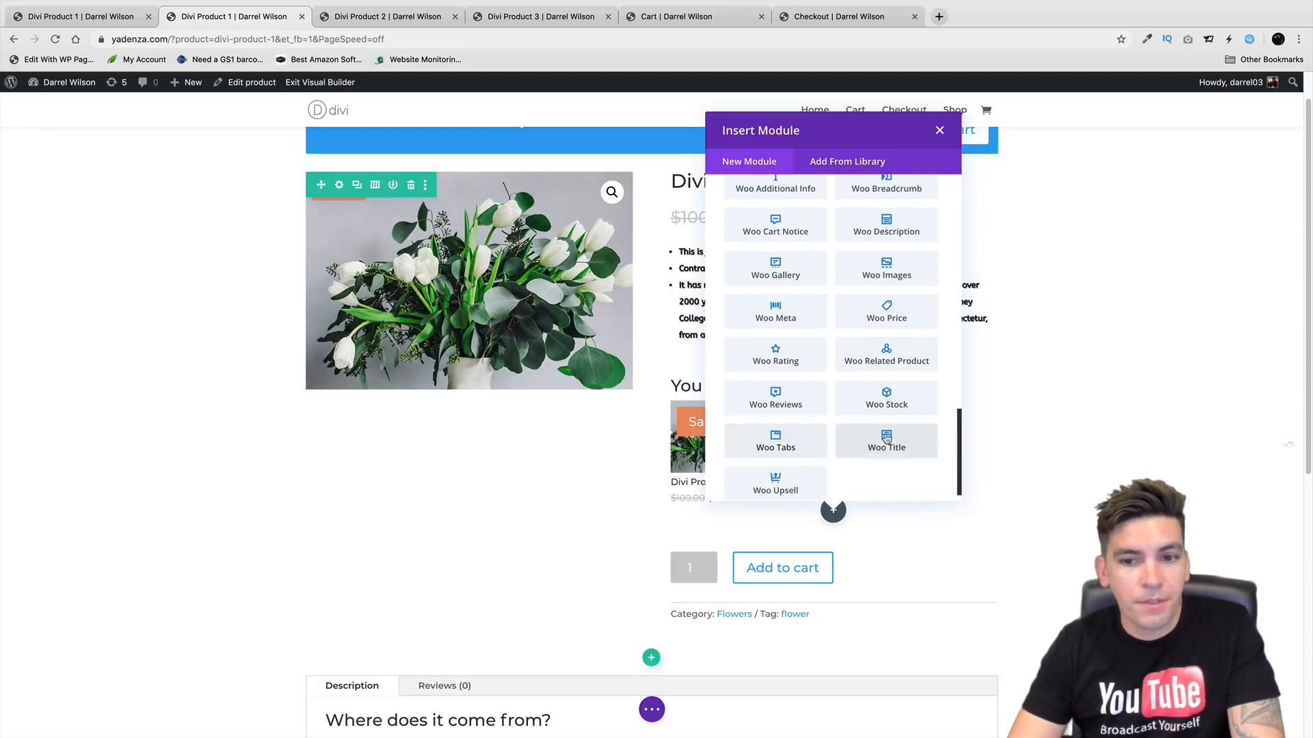
scroll(888, 440, "down", 1)
scroll(889, 439, "down", 1)
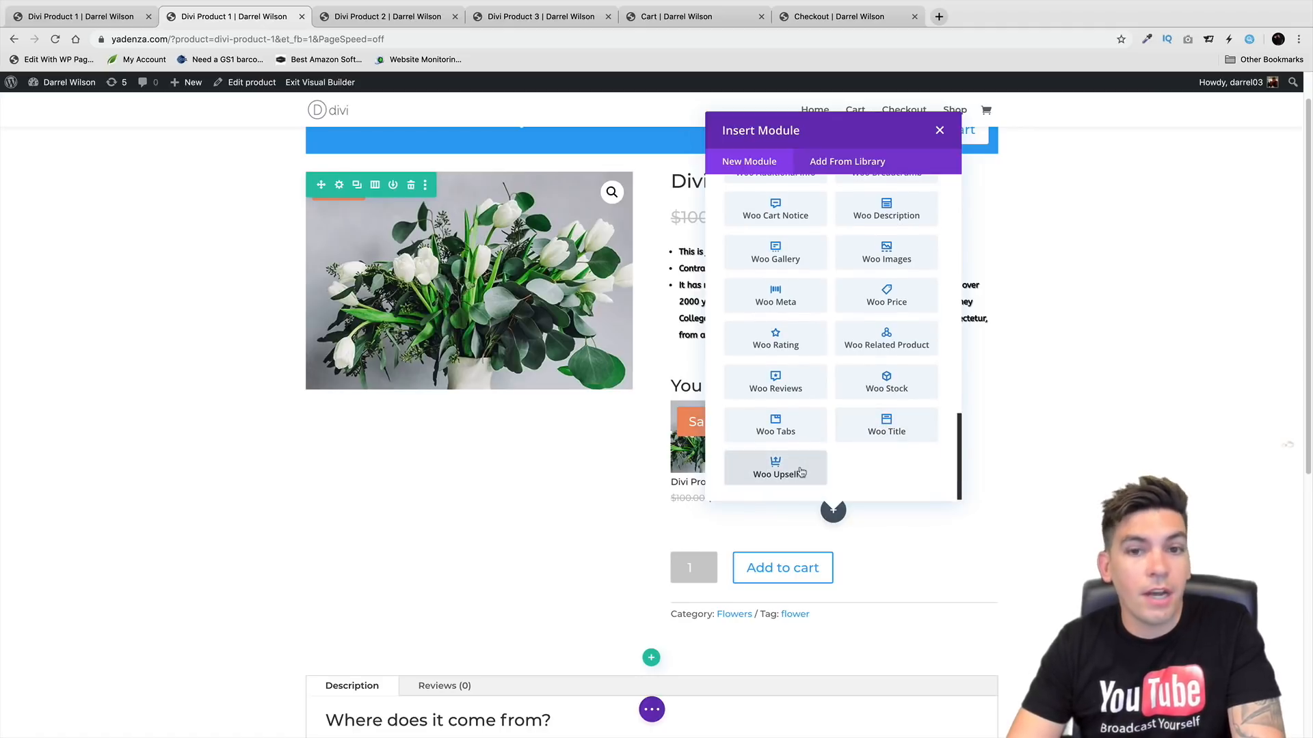
scroll(882, 417, "up", 1)
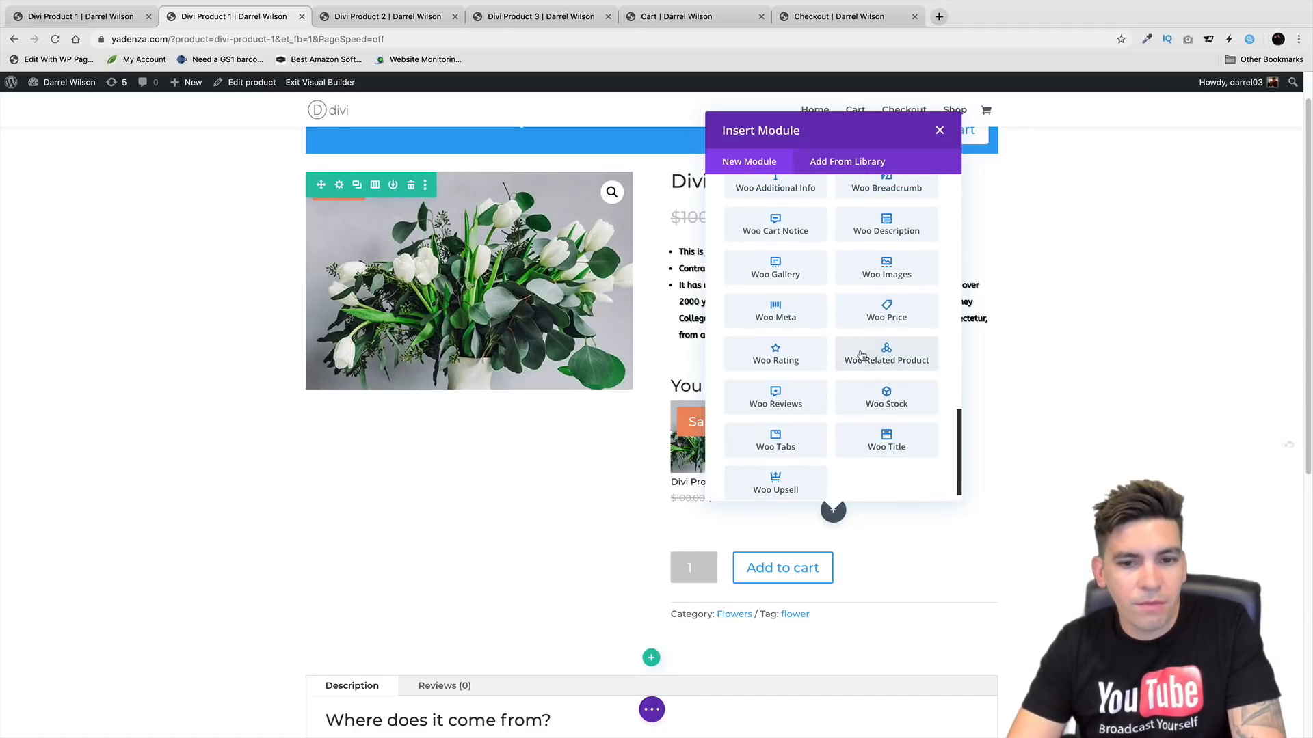
left_click(903, 356)
scroll(568, 435, "down", 3)
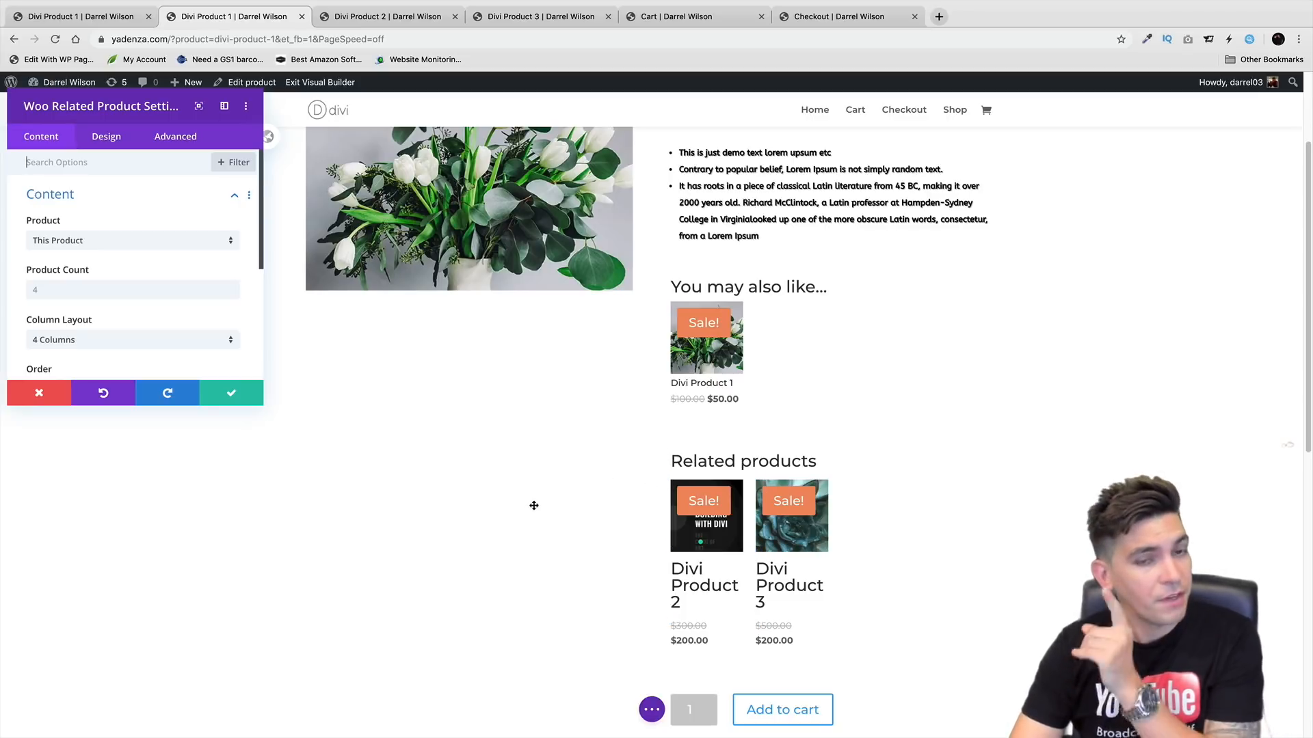
scroll(507, 523, "up", 4)
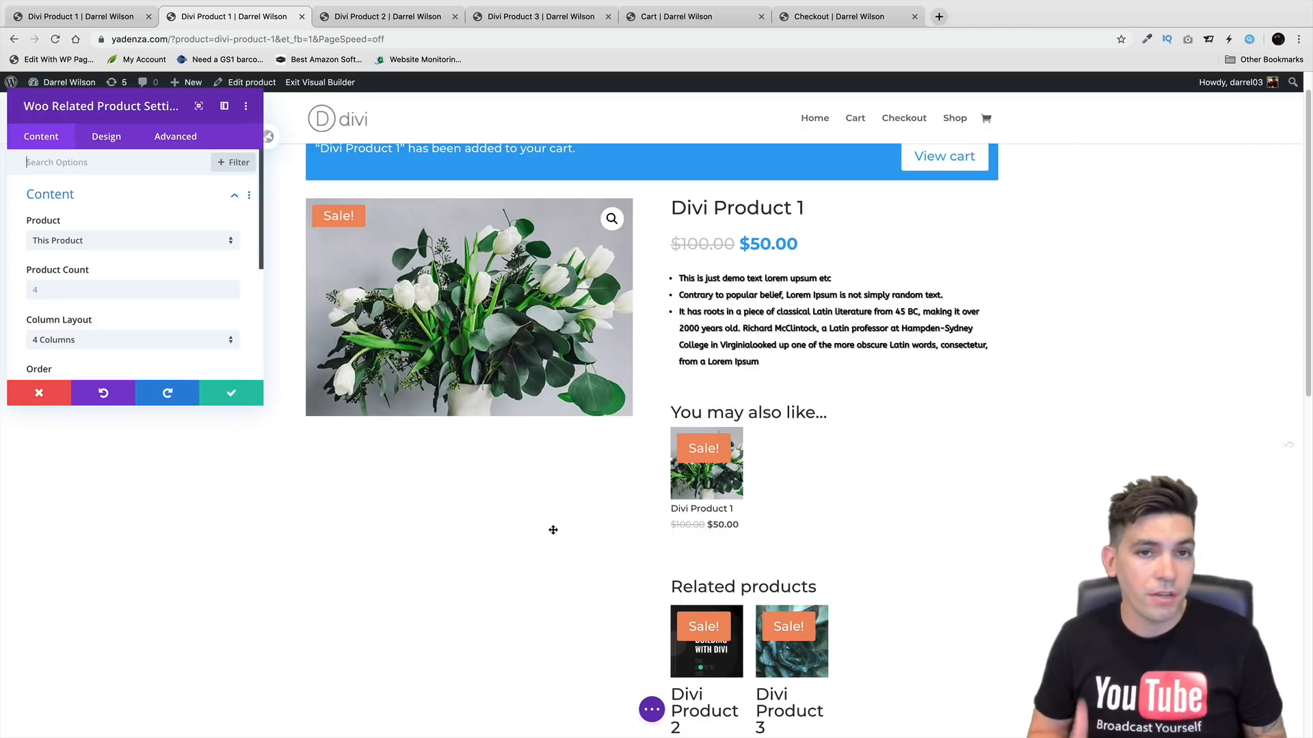
Try a text shadow, centered alignment and a black #000000 shadow color on the Woo Related Product text, then discard these design changes
left_click(106, 136)
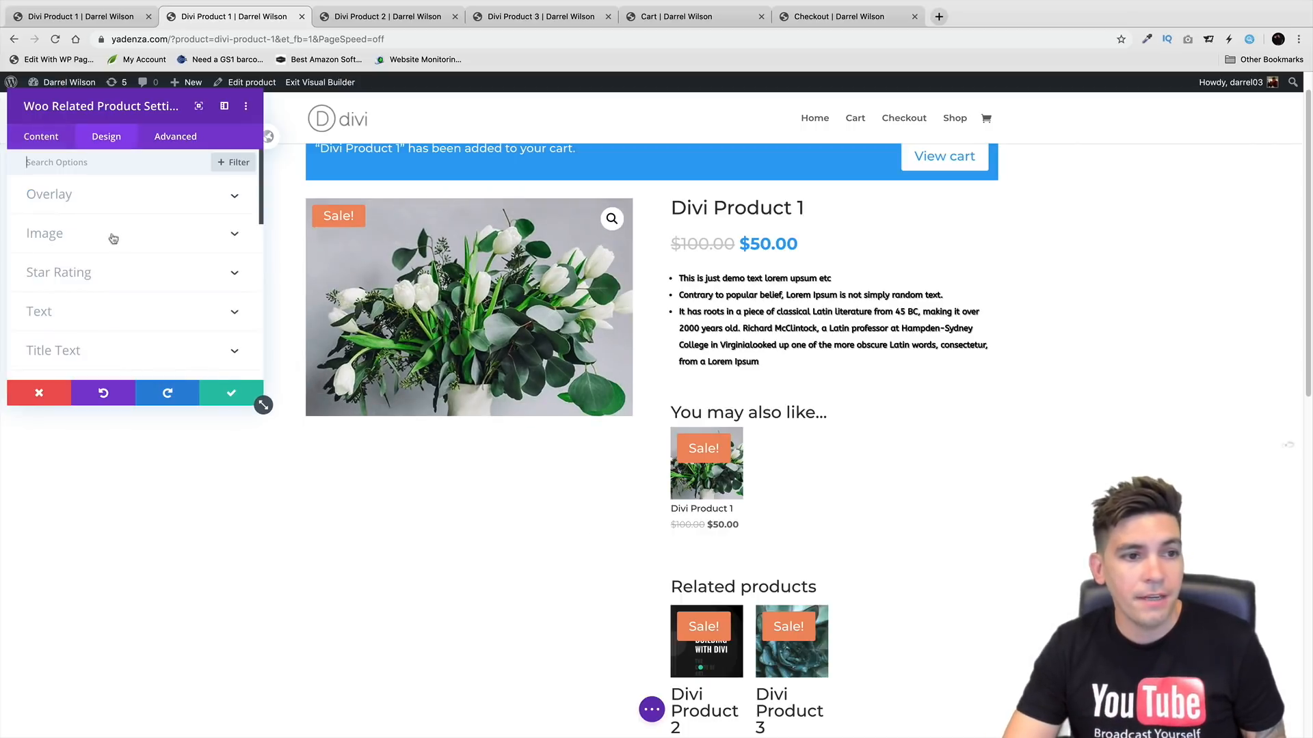
left_click(129, 312)
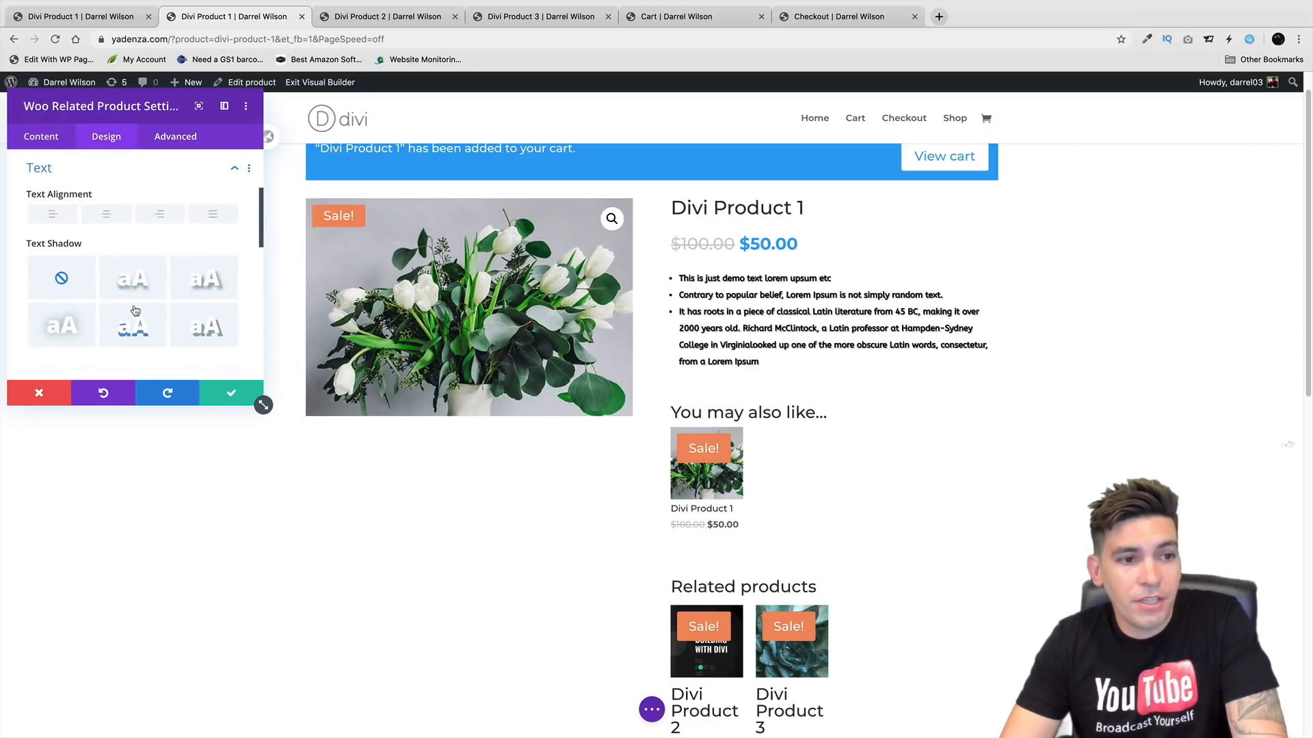
scroll(434, 410, "down", 2)
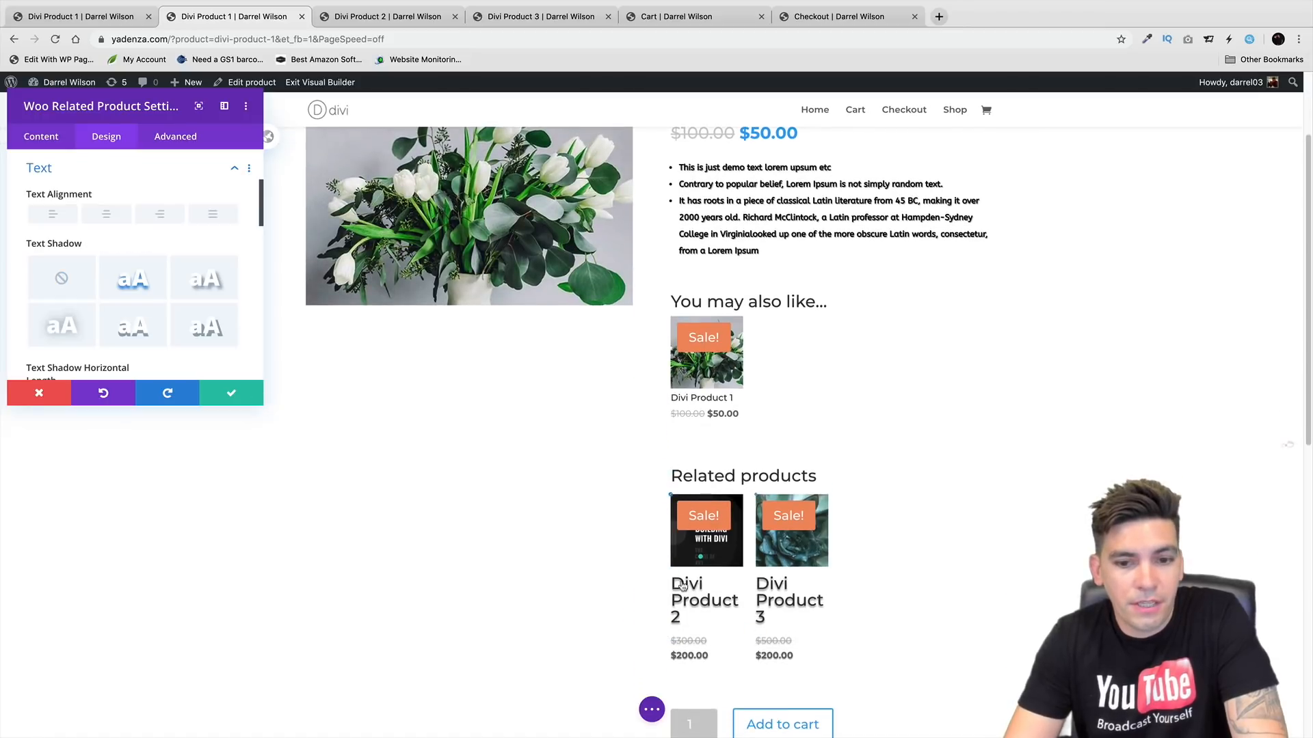
scroll(167, 342, "down", 4)
scroll(164, 273, "up", 4)
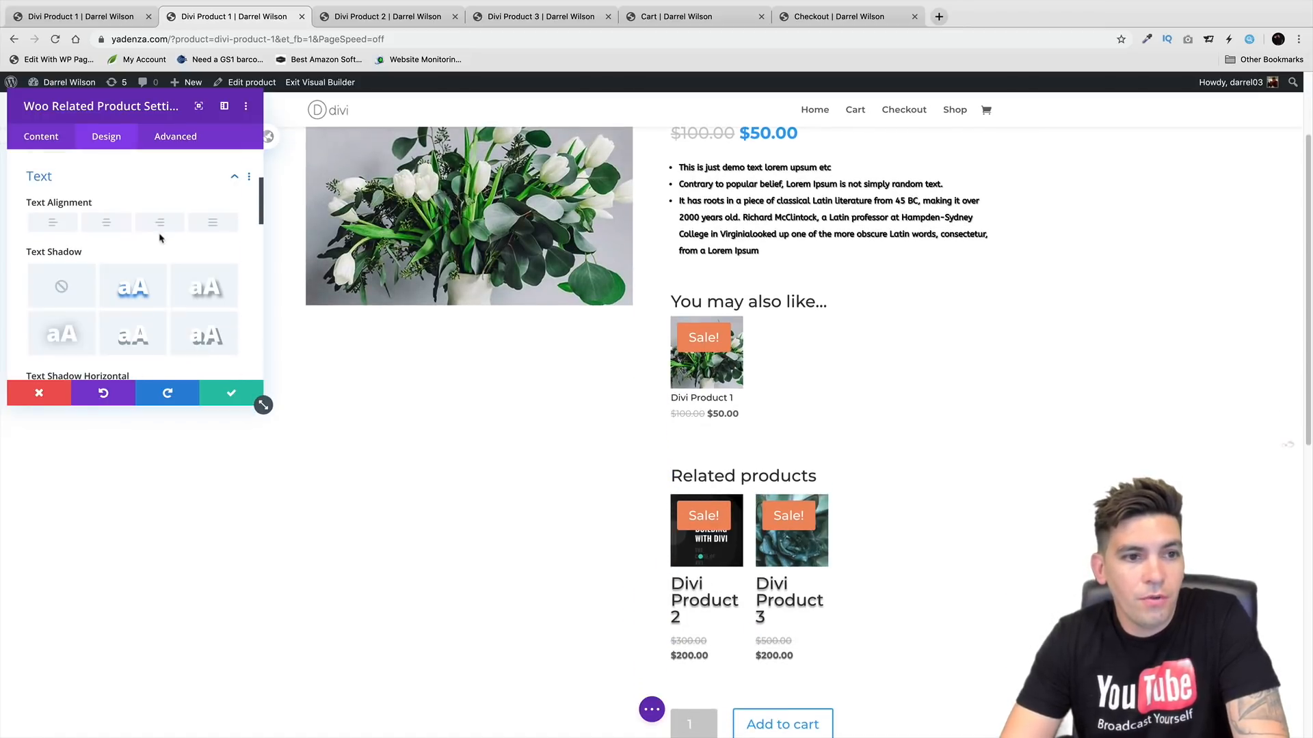
left_click(106, 222)
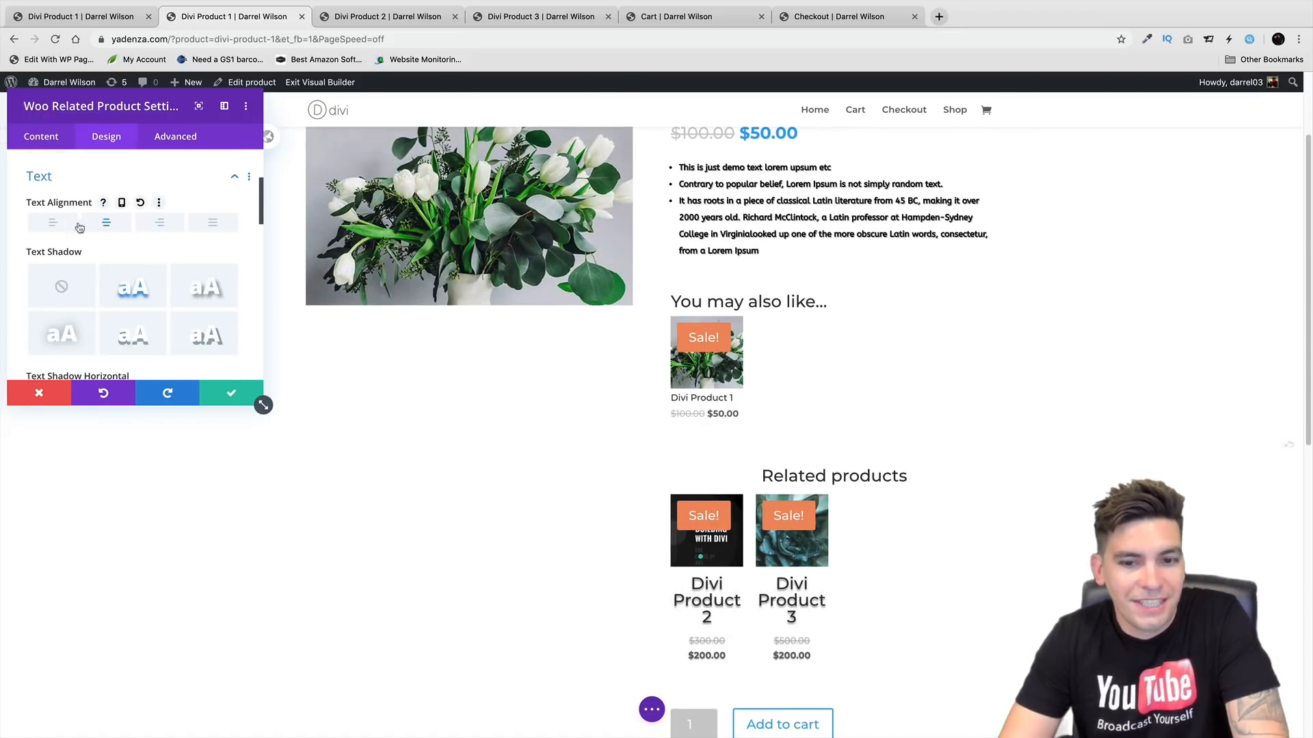
scroll(140, 299, "down", 4)
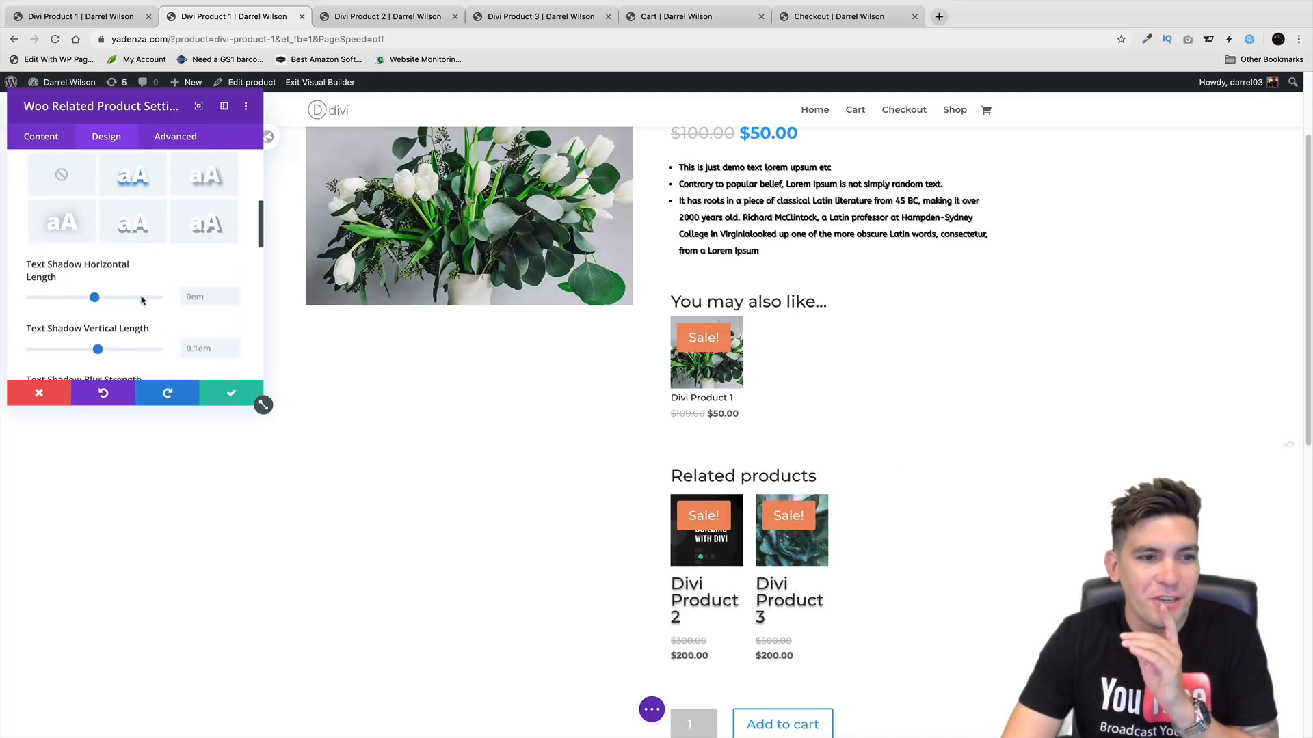
left_click(73, 322)
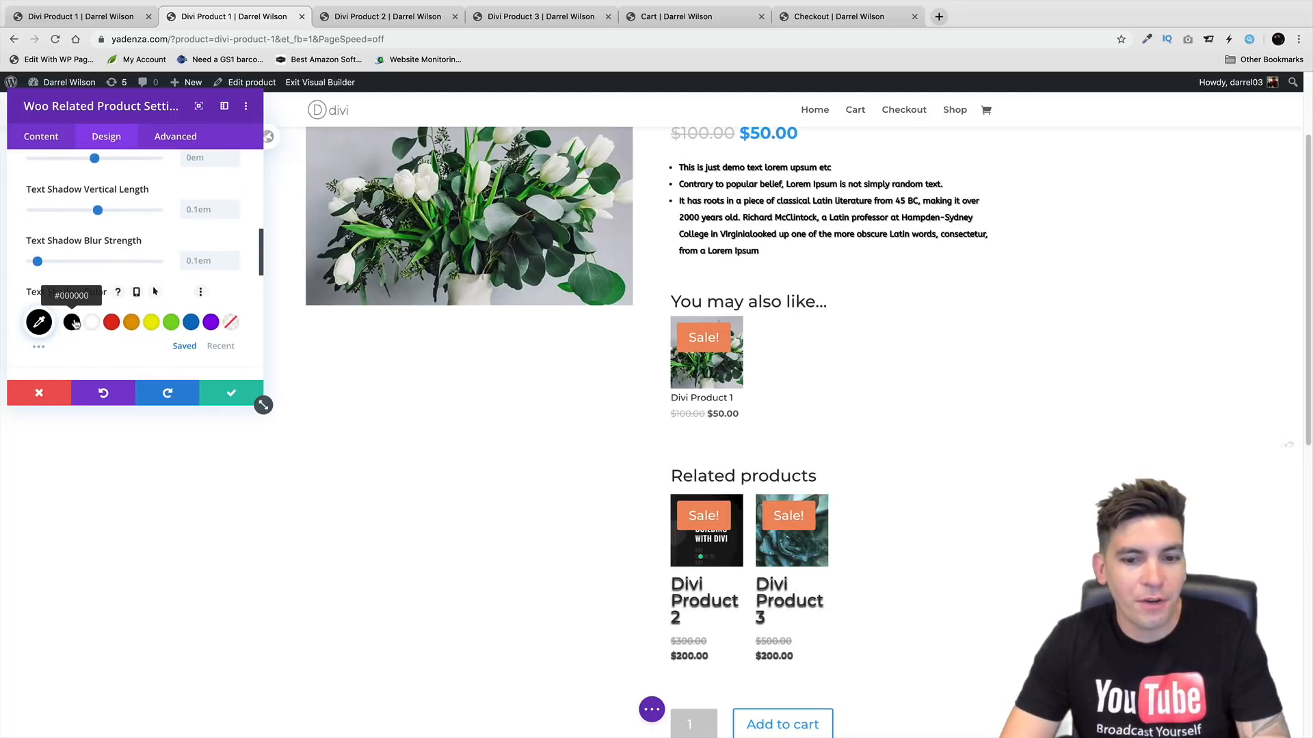
scroll(114, 306, "down", 3)
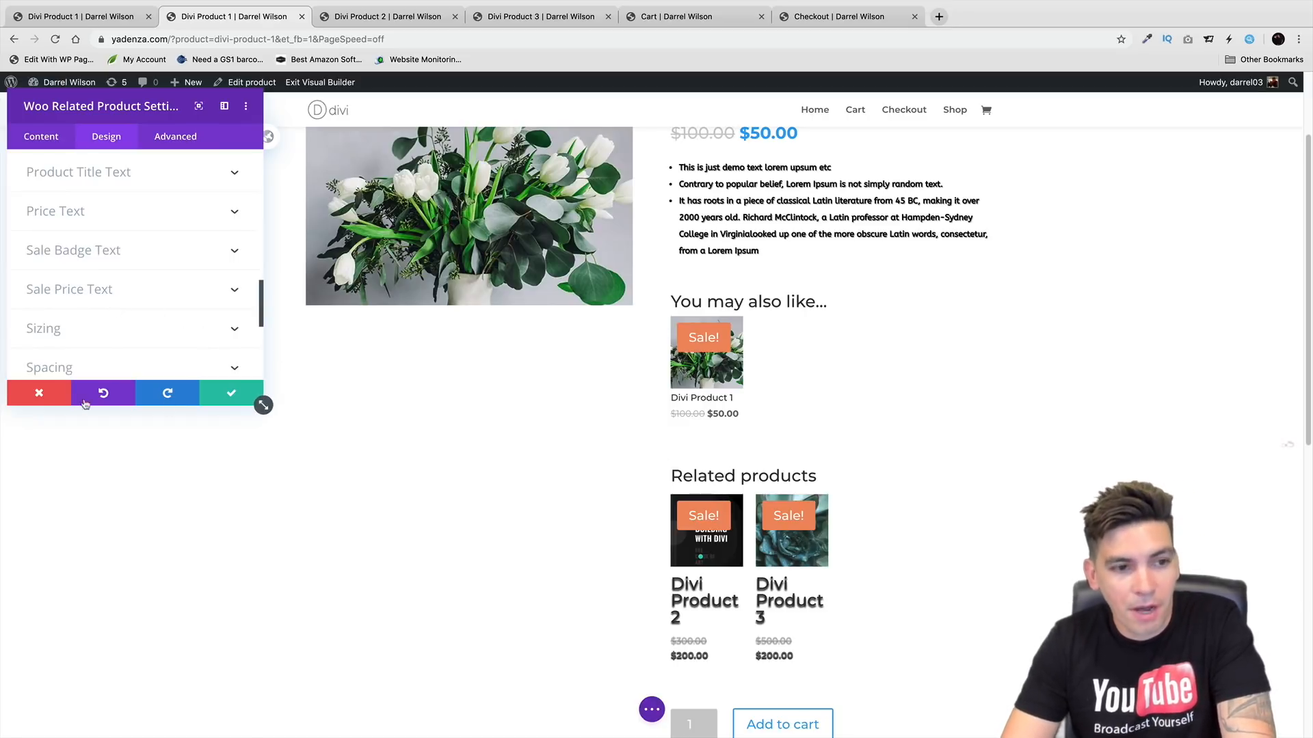
left_click(40, 395)
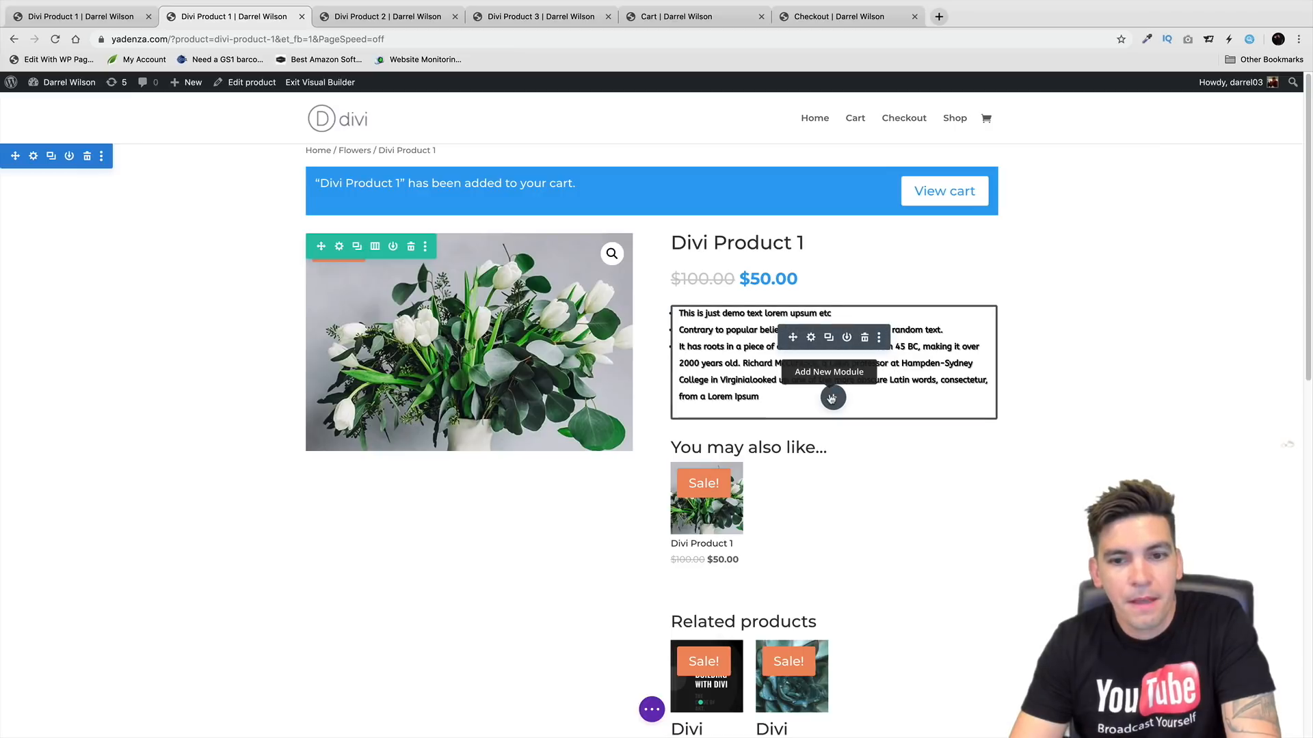
Move the Add to cart module up to sit between the product description and the "You may also like" products
scroll(830, 399, "down", 5)
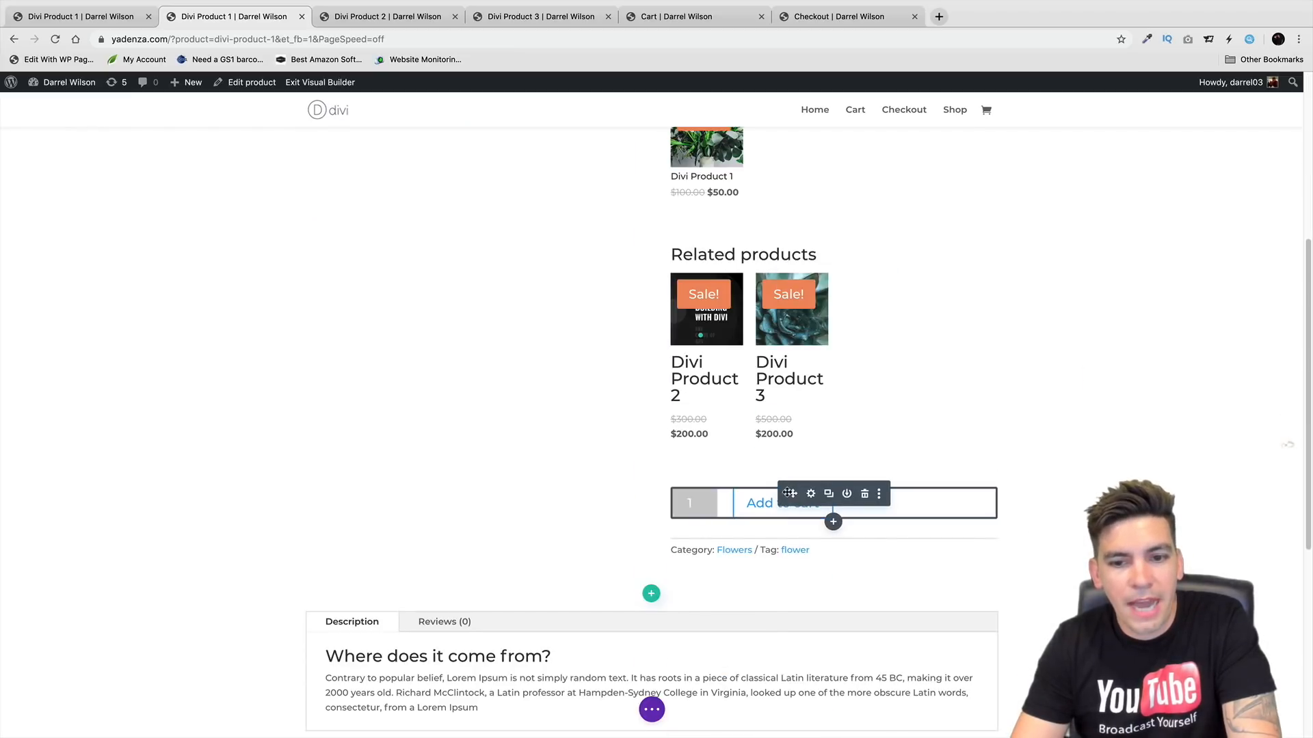
scroll(798, 477, "up", 4)
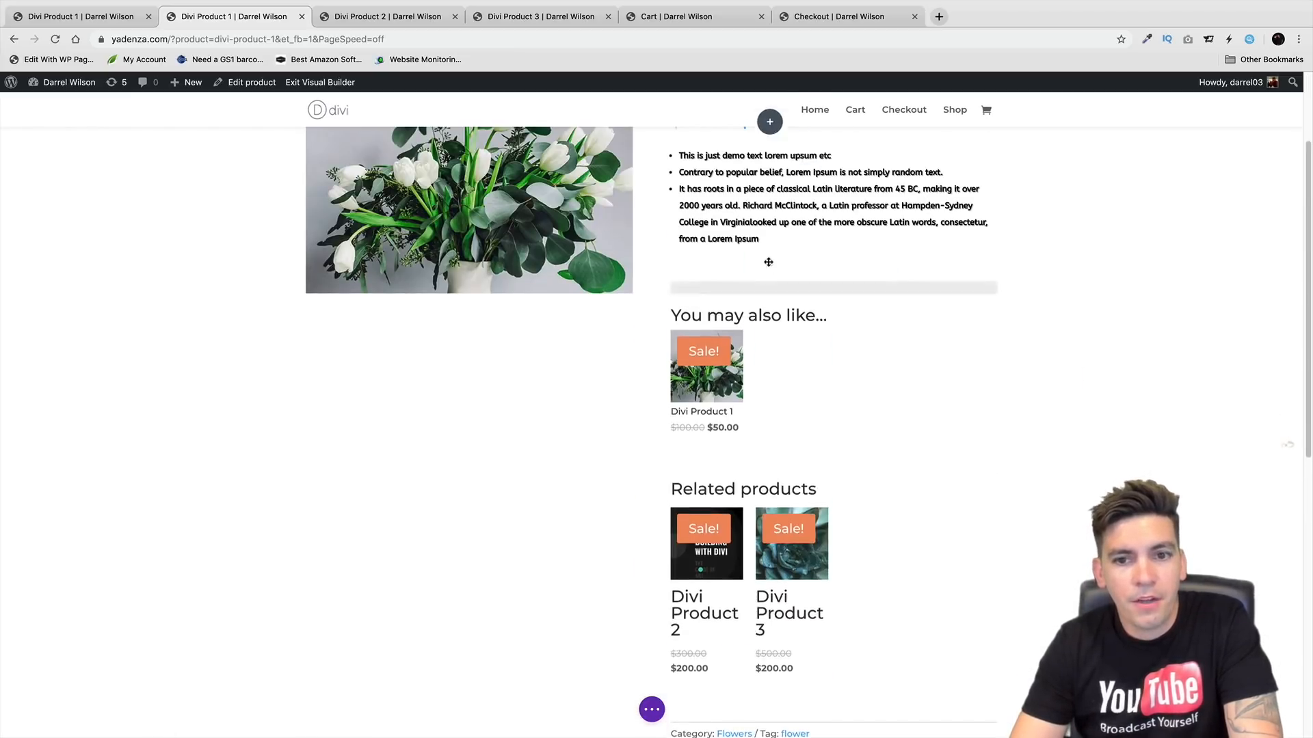
scroll(766, 267, "up", 3)
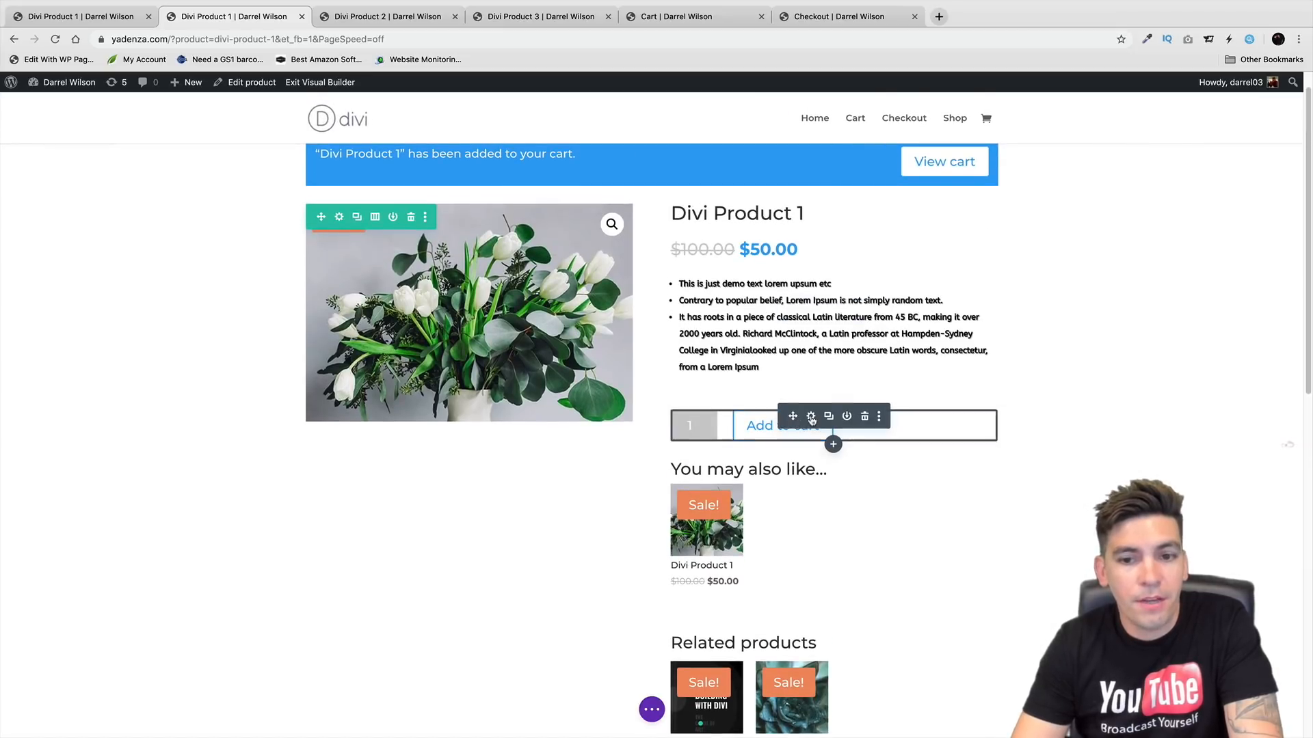
Enable custom button styles in the Woo Add To Cart module's design settings and set the button text color to black
left_click(812, 417)
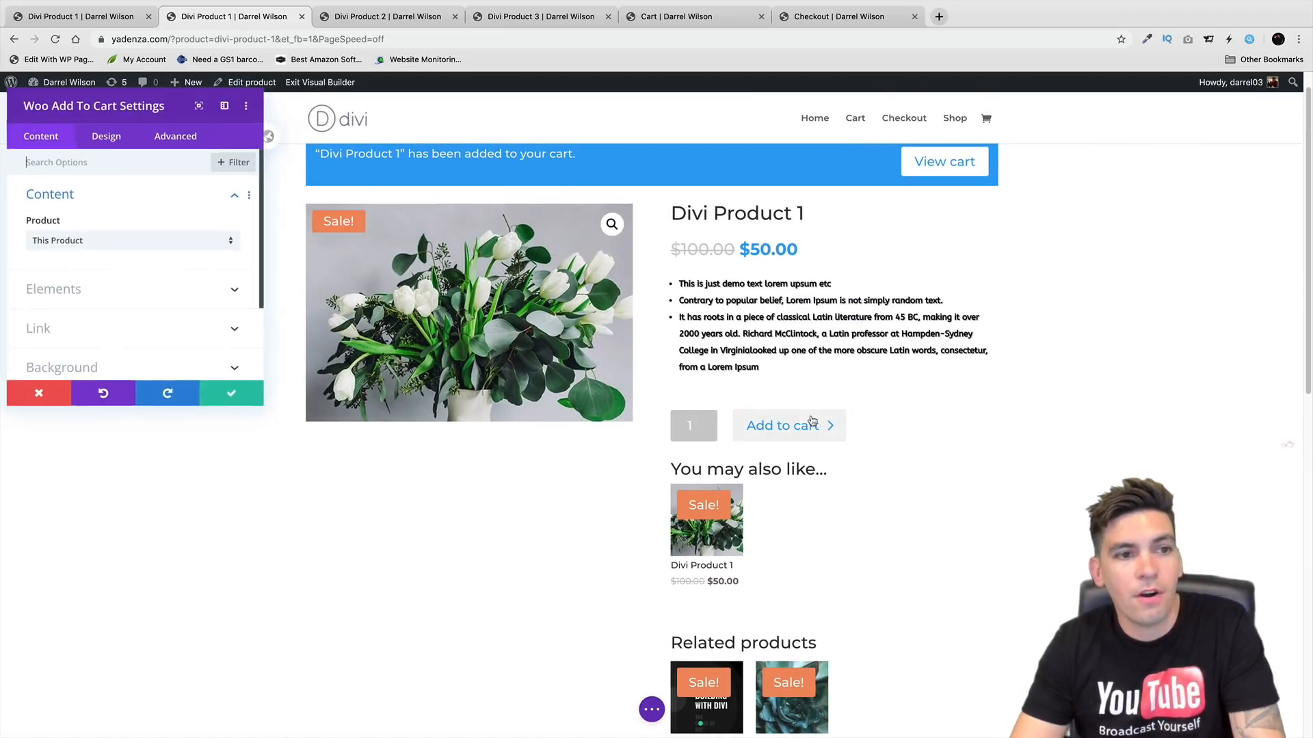
left_click(96, 140)
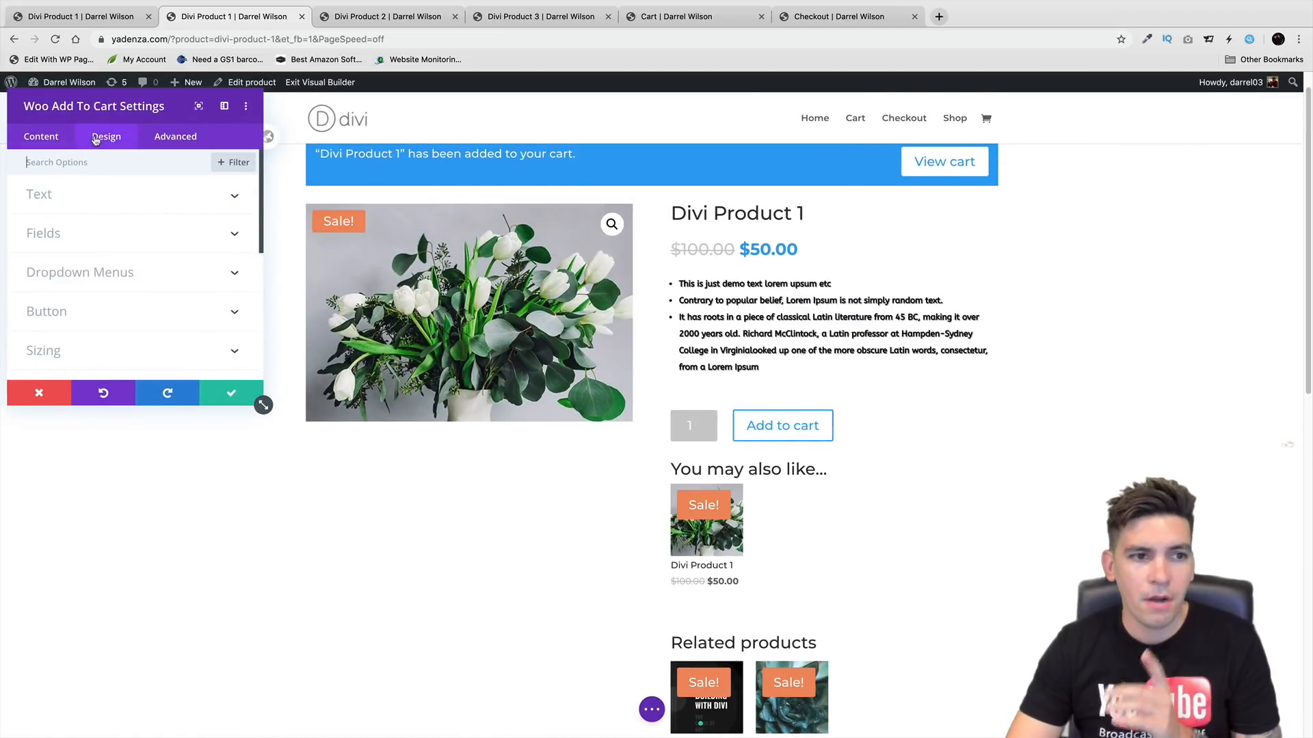
left_click(98, 307)
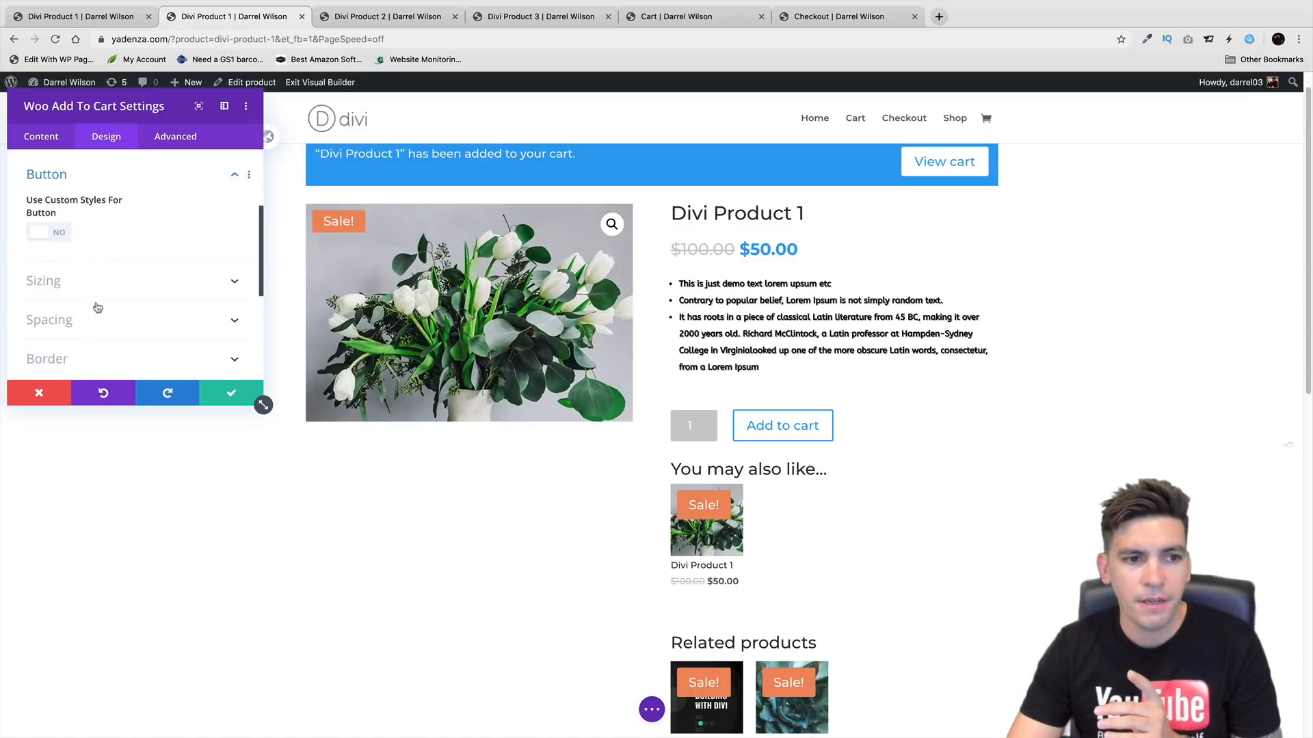
left_click(58, 231)
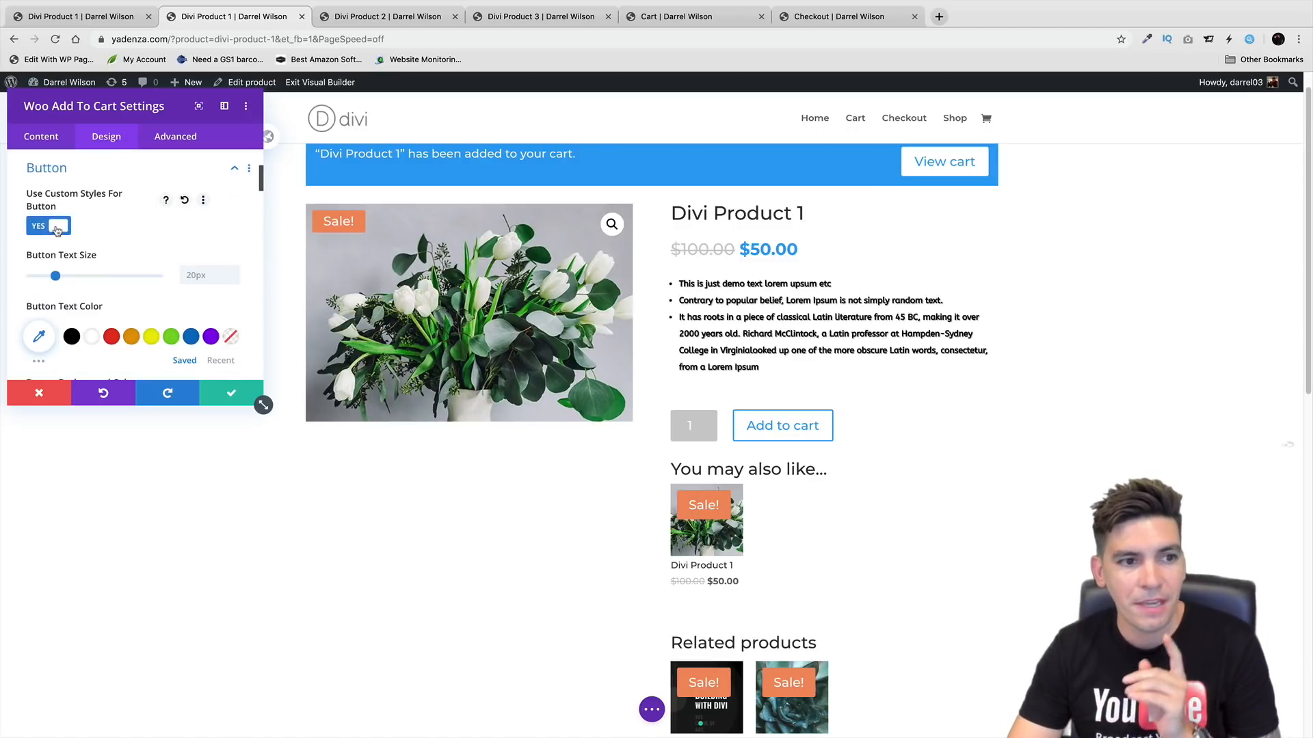
left_click(70, 337)
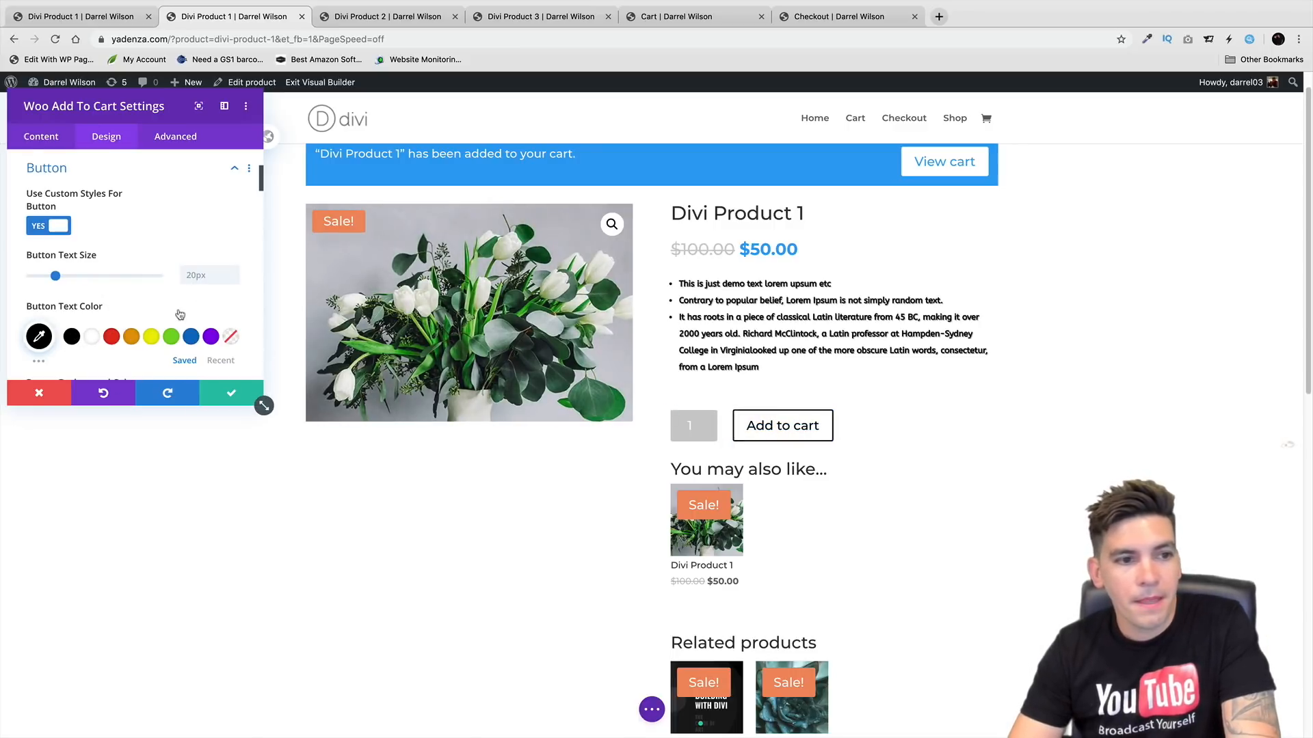
Try a red background on the Add to cart button, and set the background color to white instead
scroll(180, 314, "down", 4)
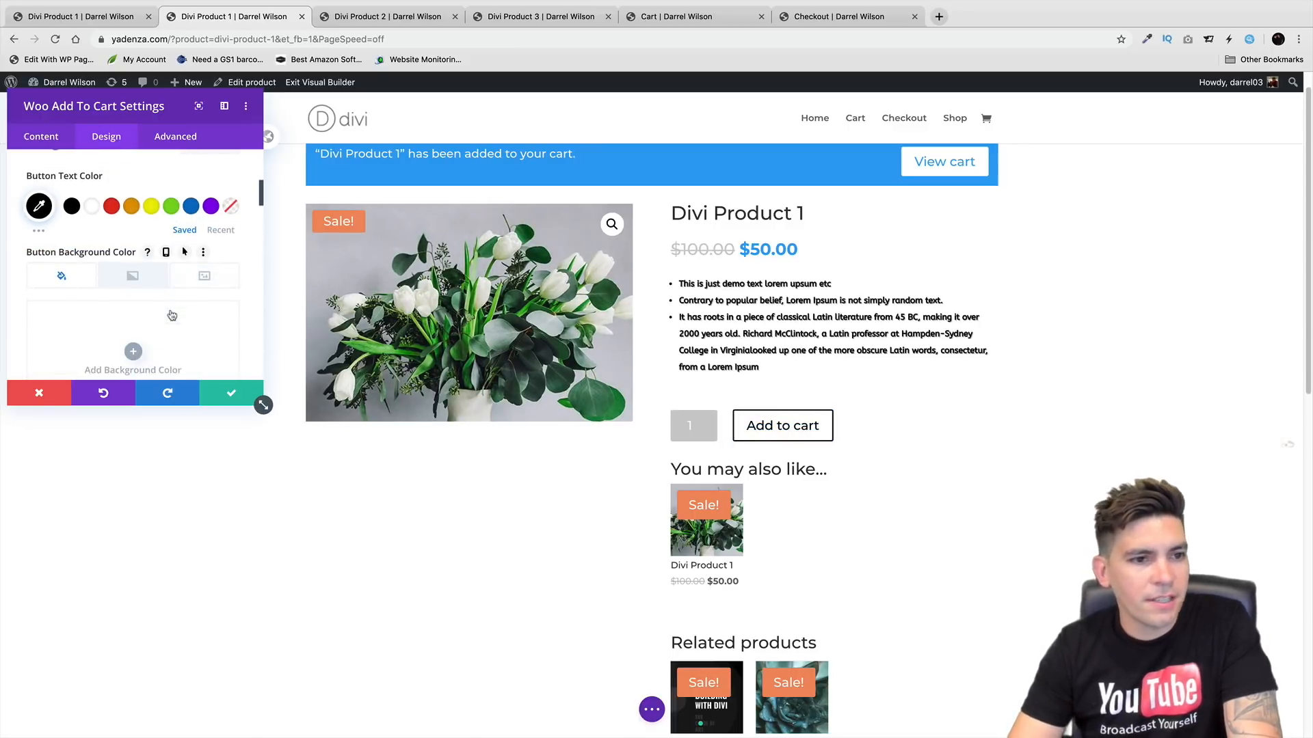
scroll(171, 314, "down", 4)
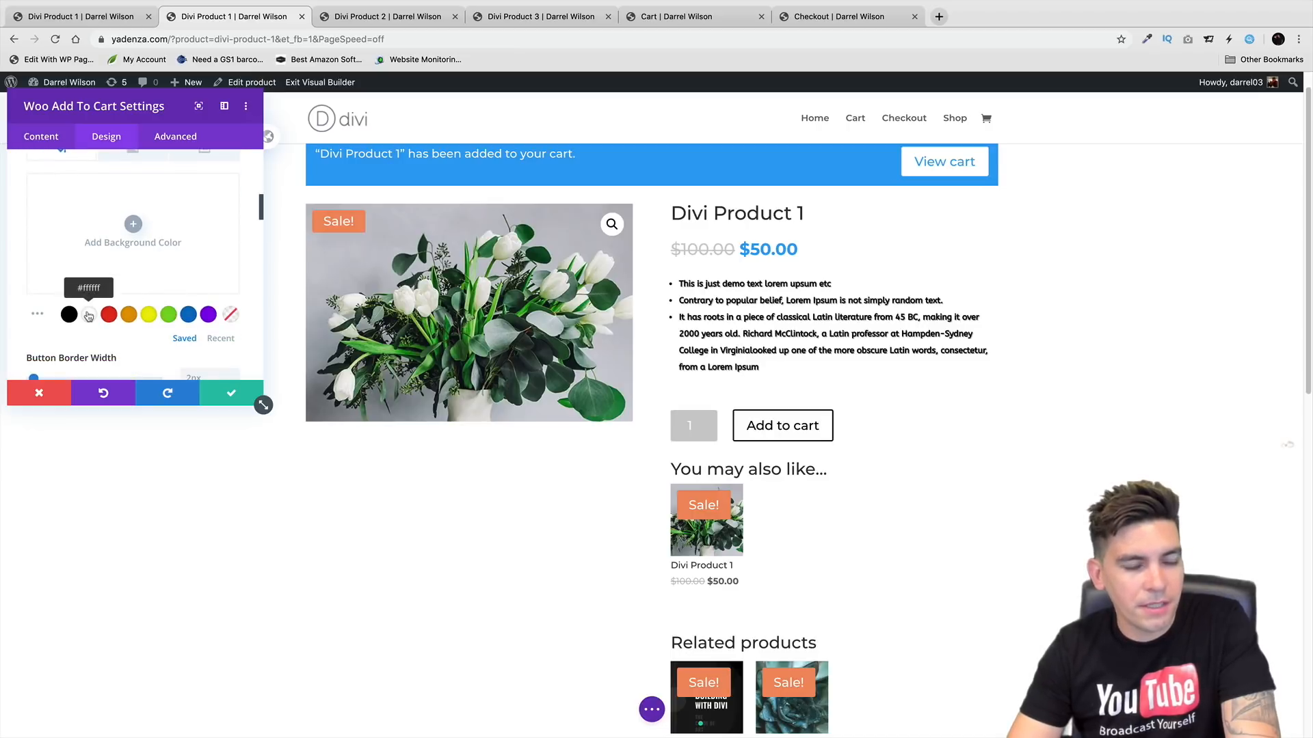
left_click(108, 315)
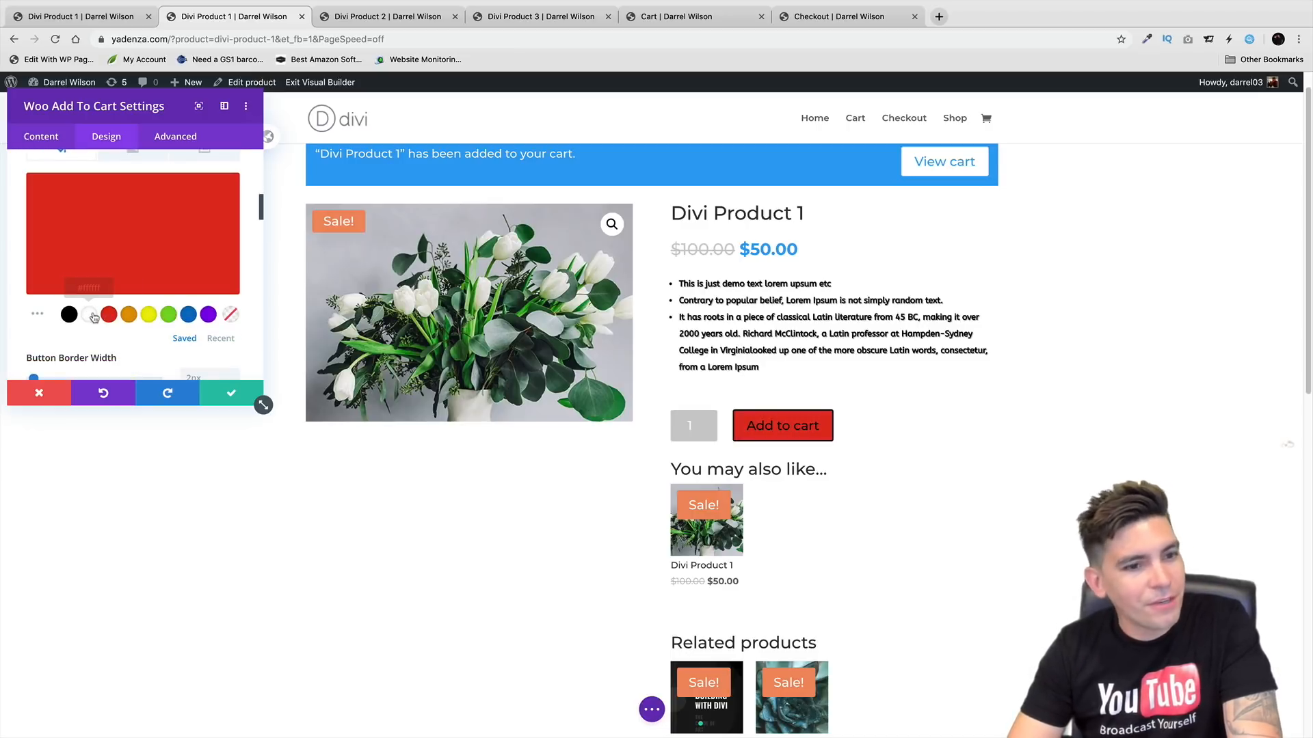
left_click(89, 314)
scroll(105, 284, "down", 1)
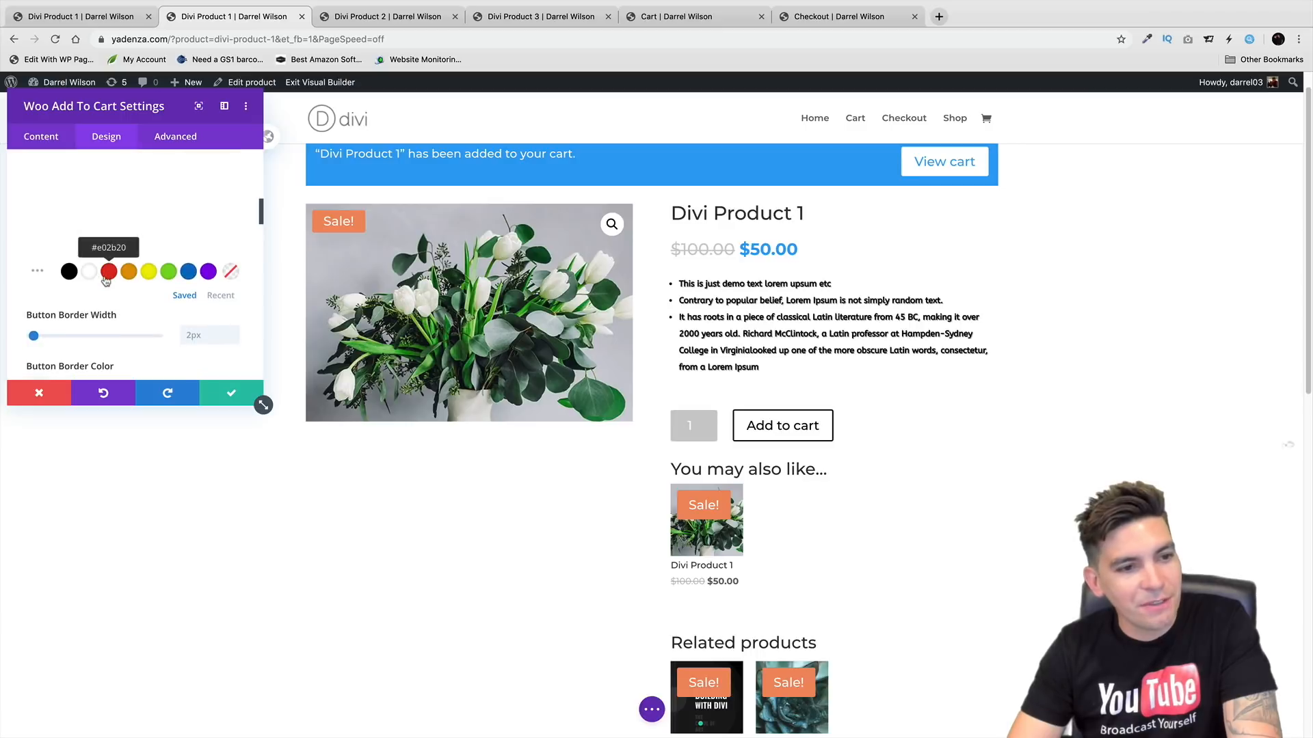
Set the Add to cart button's border radius to 55px
scroll(106, 282, "down", 1)
scroll(103, 304, "down", 1)
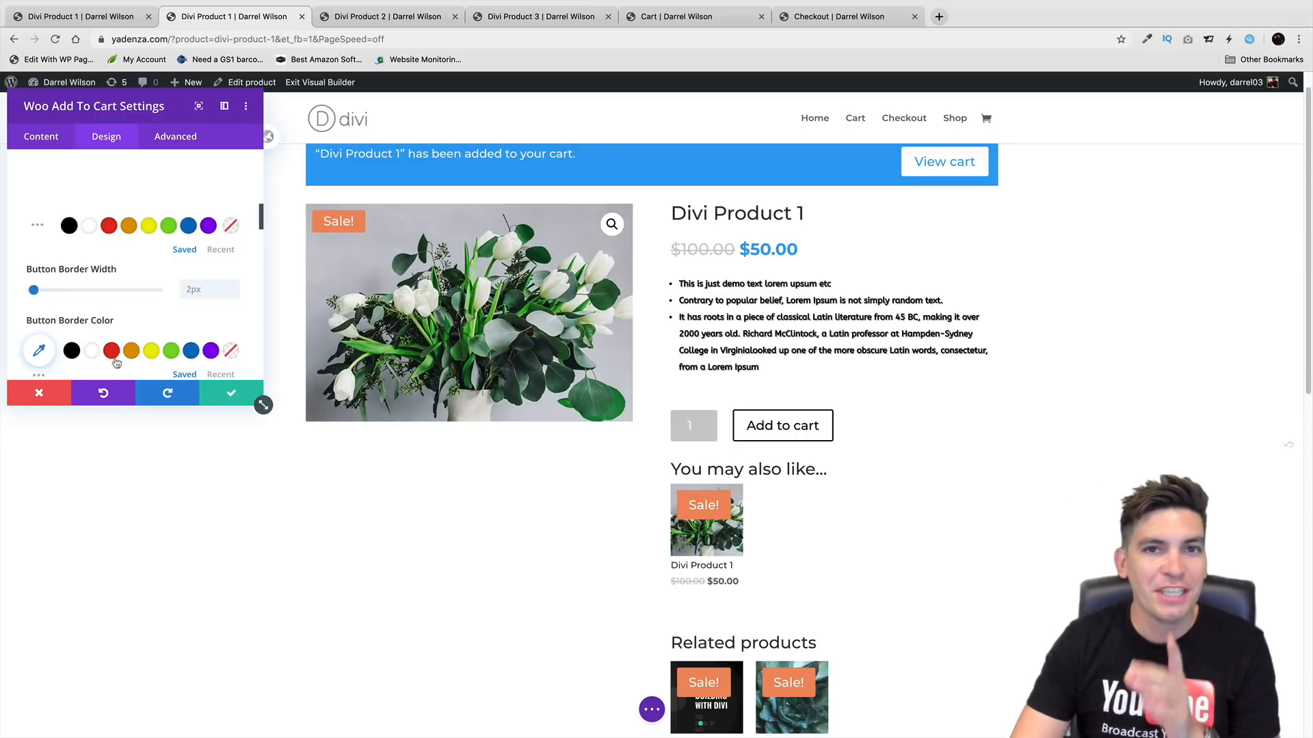
scroll(123, 342, "down", 4)
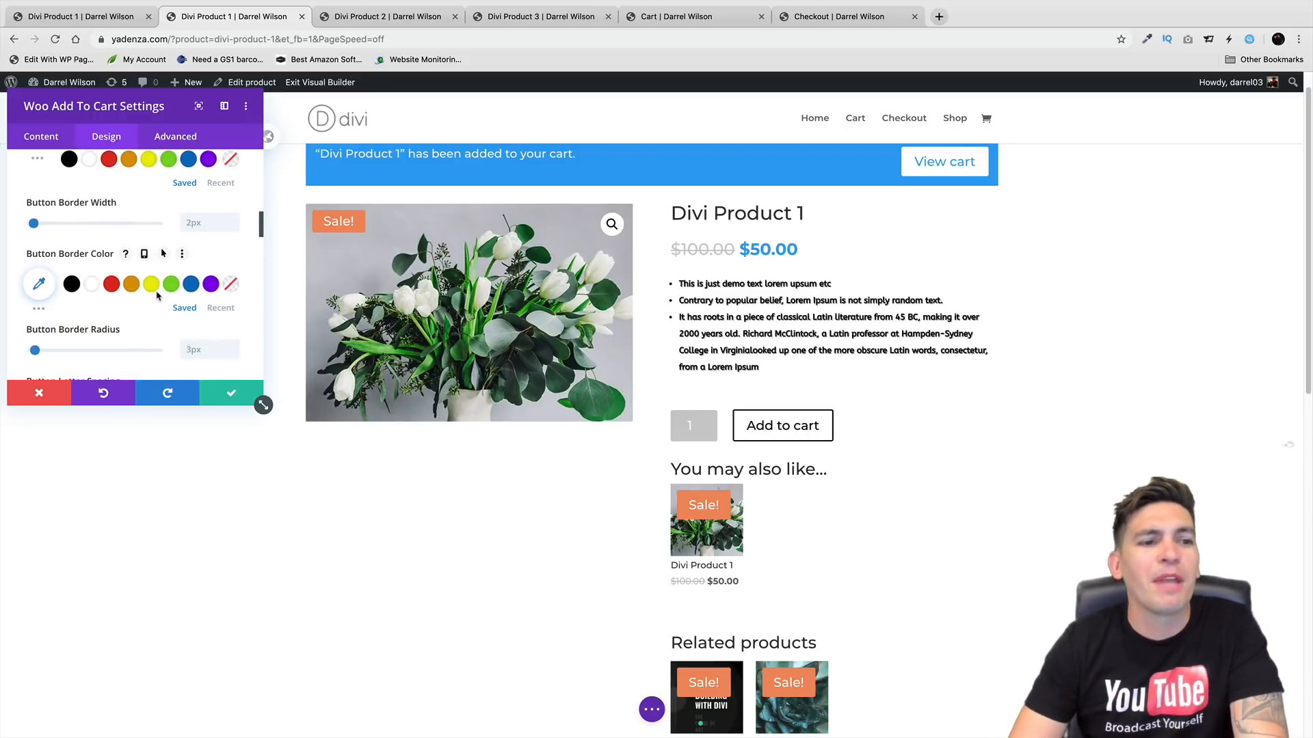
left_click_drag(36, 329, 101, 329)
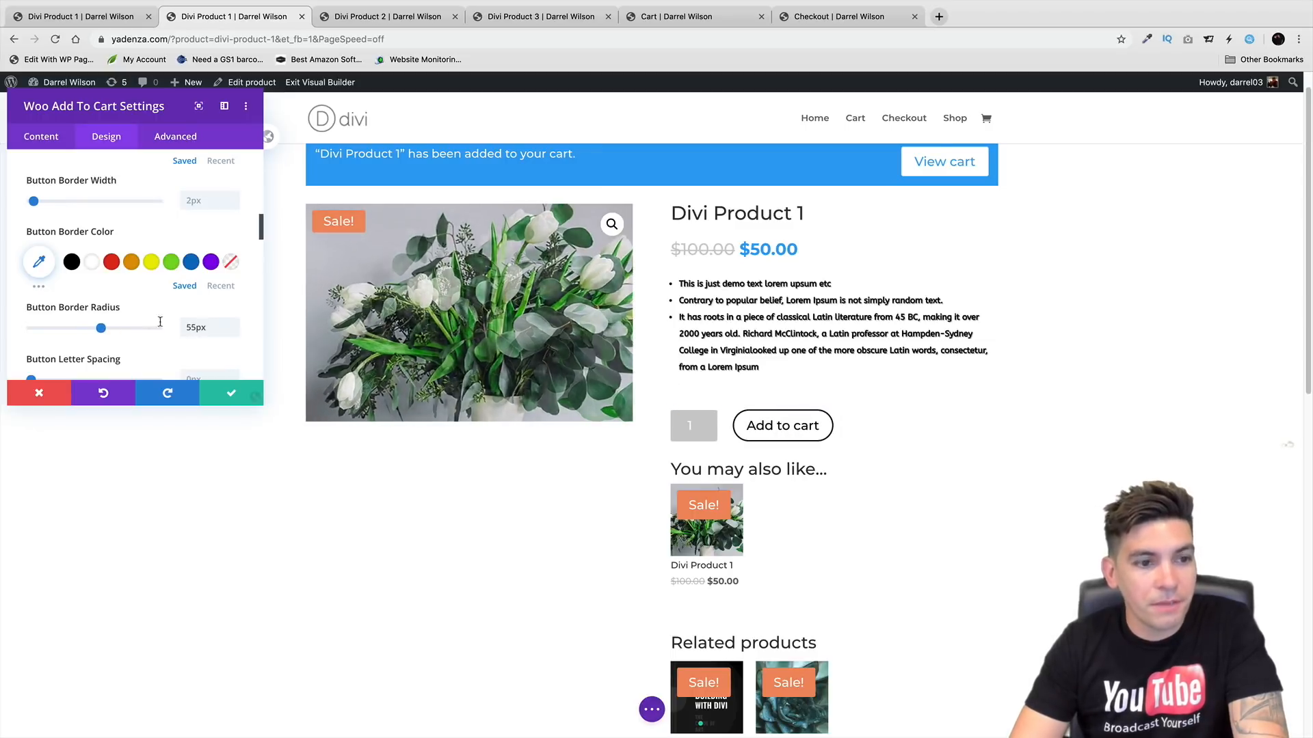
Set the Add to cart button's font to Montserrat, keeping its letter spacing at 0px
scroll(79, 325, "down", 2)
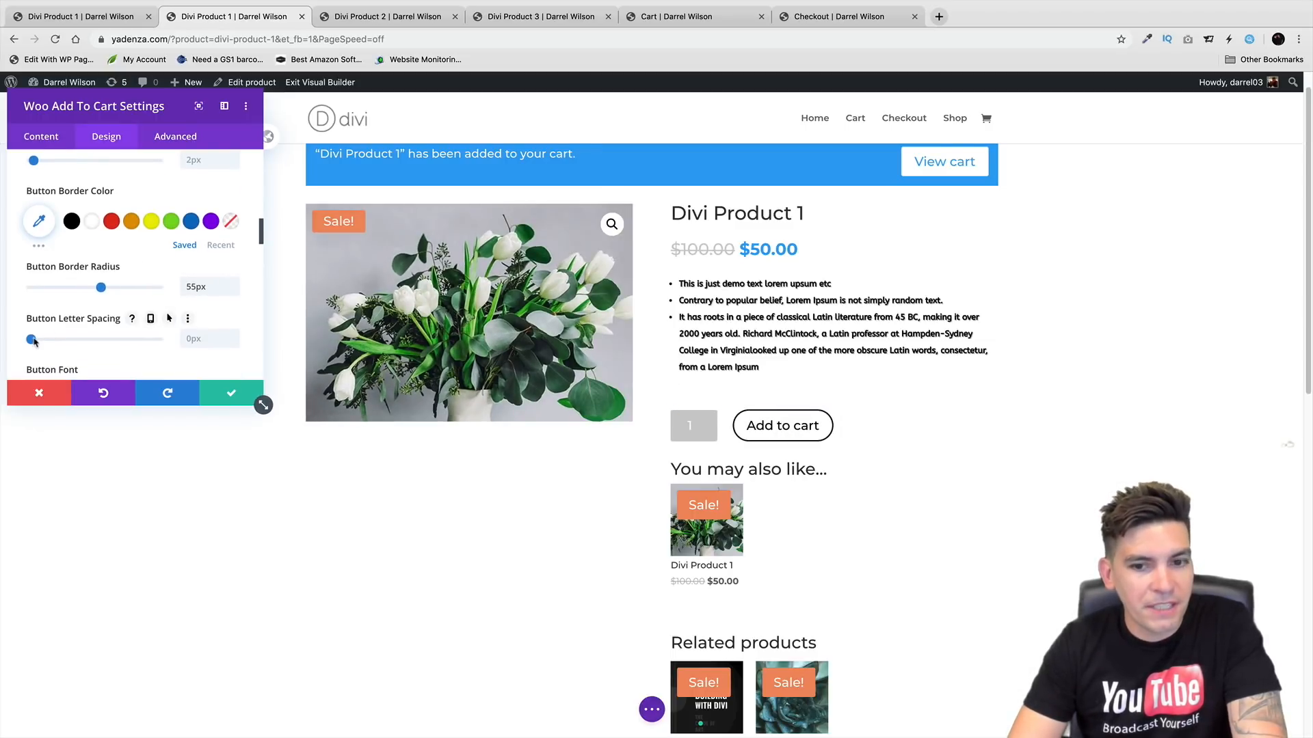
left_click_drag(31, 339, 30, 340)
scroll(99, 298, "down", 3)
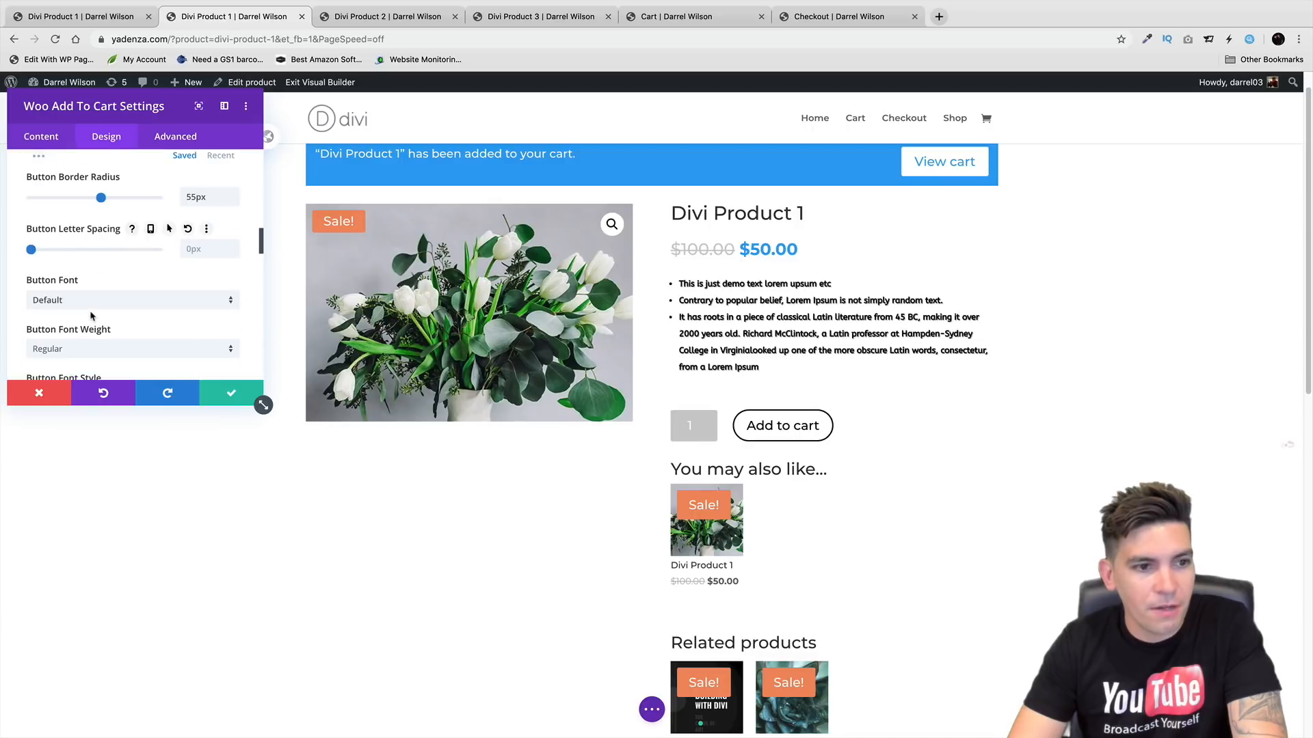
left_click(100, 279)
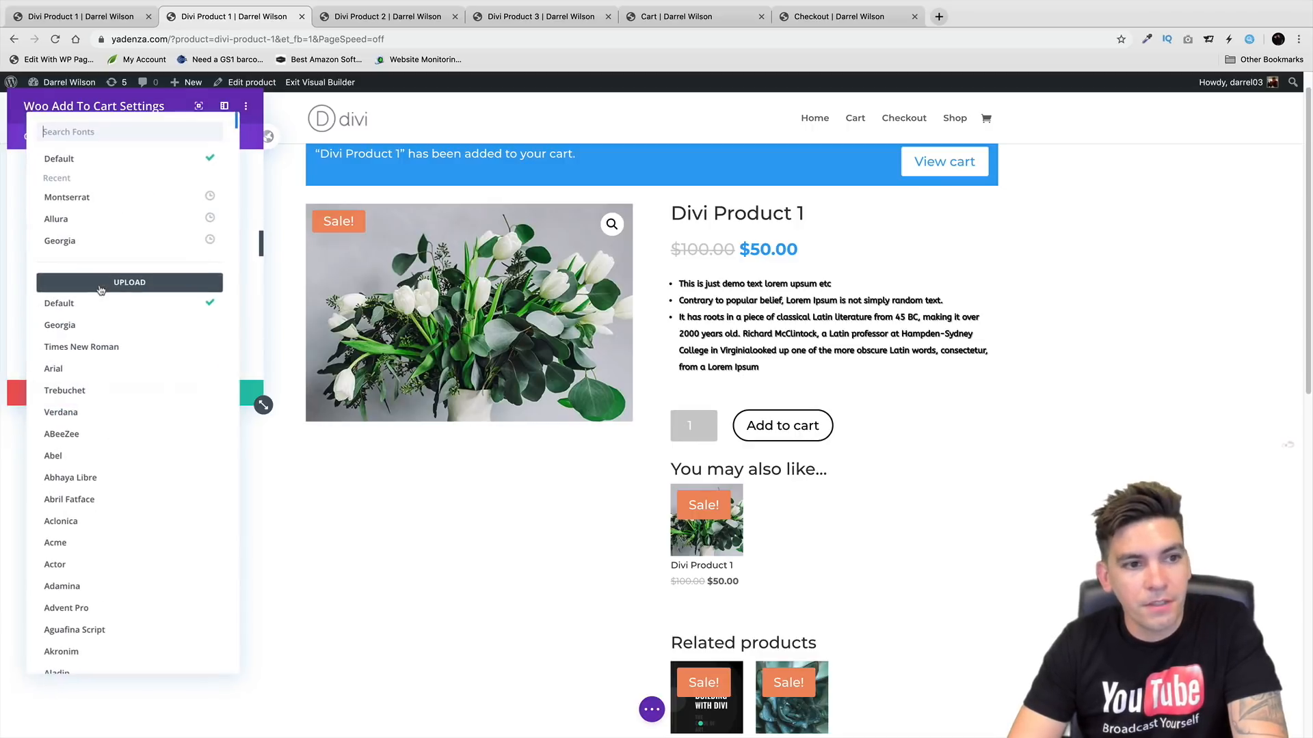
left_click(110, 207)
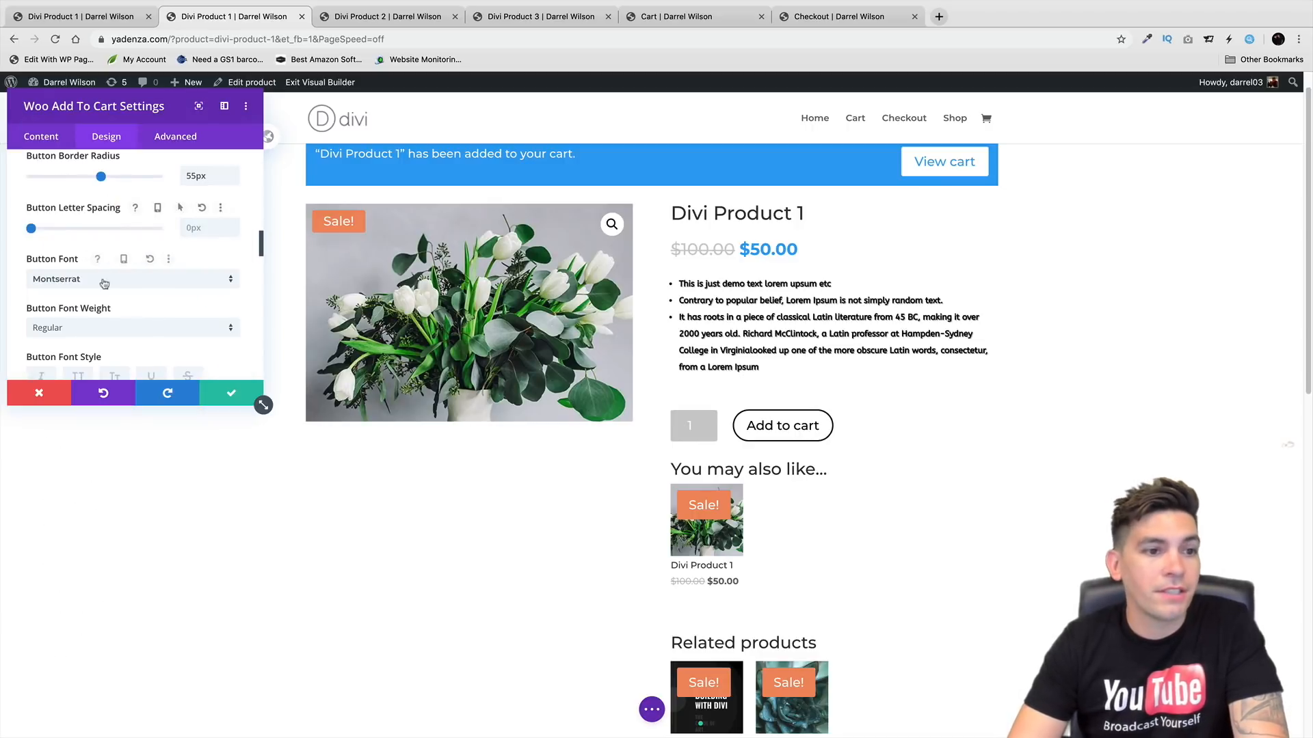
Choose a text shadow preset for the Add to cart button, save the settings, and move the module between the price and the description
scroll(109, 321, "down", 1)
scroll(110, 318, "down", 5)
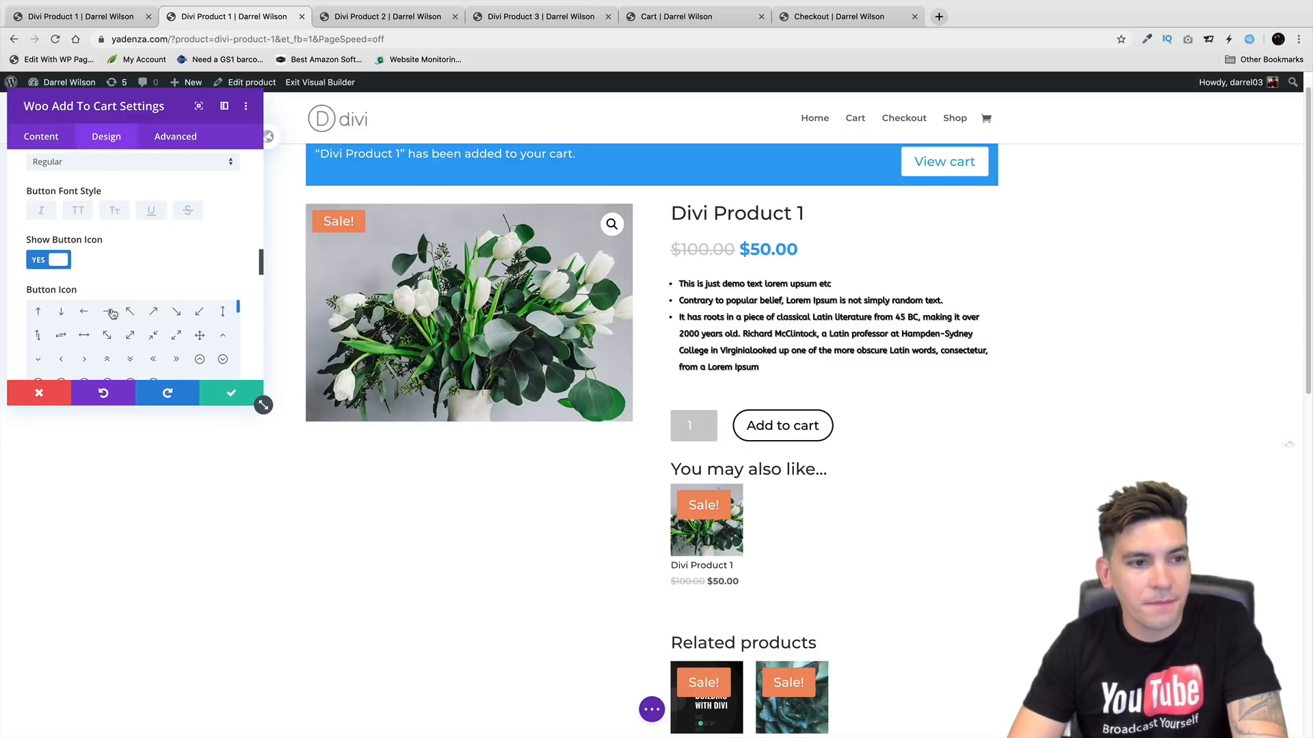
scroll(162, 273, "down", 8)
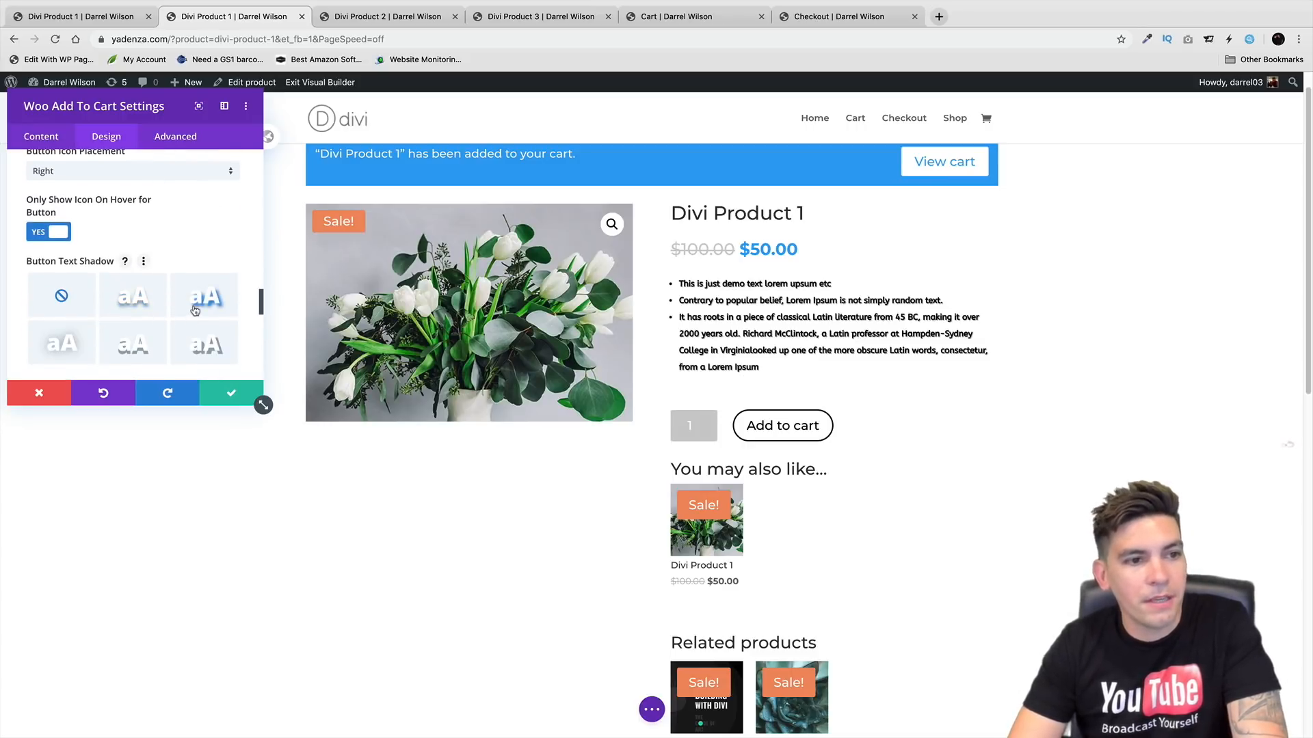
left_click(205, 296)
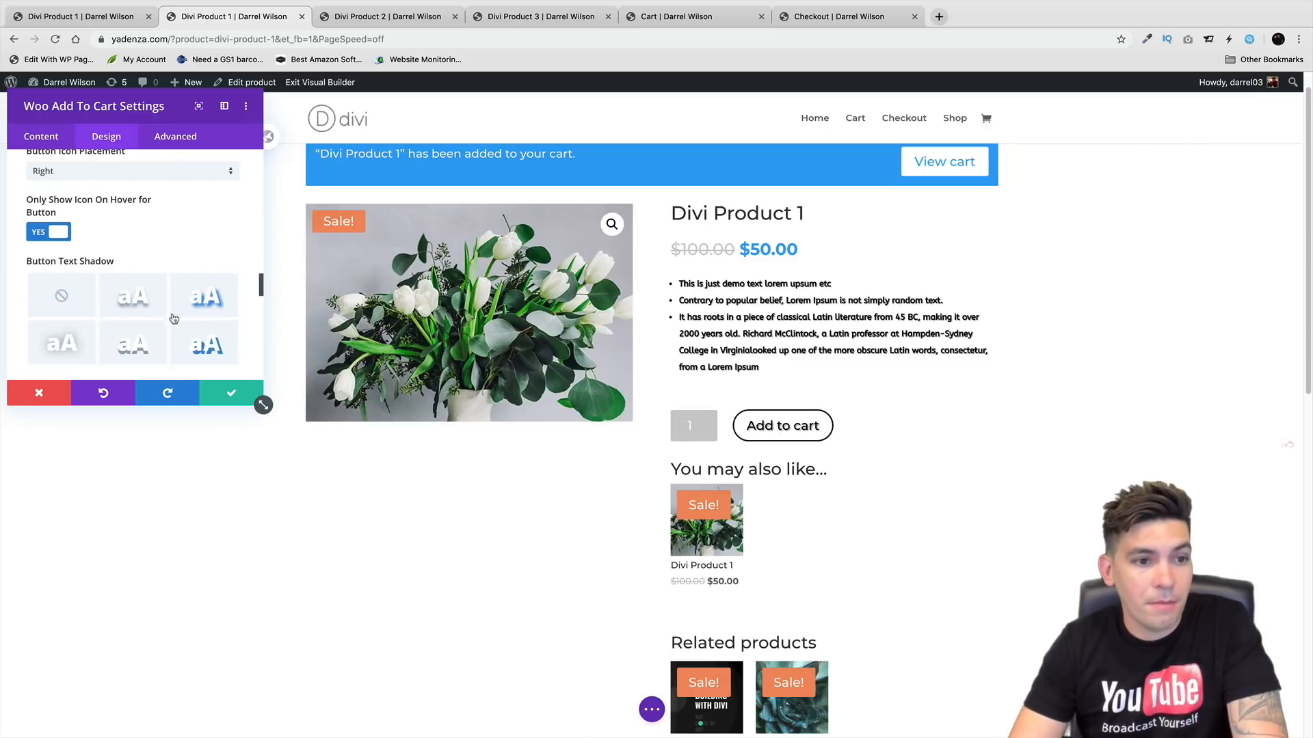
left_click(124, 298)
left_click(231, 393)
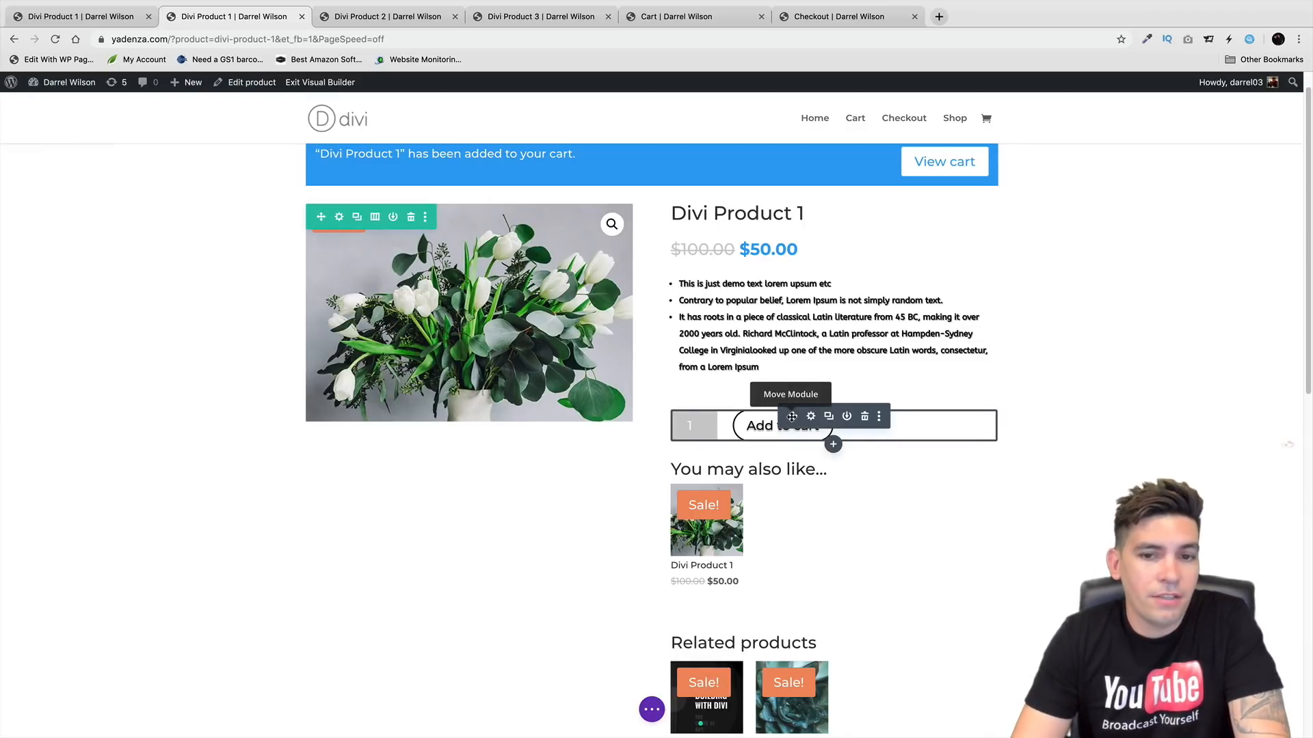
left_click_drag(792, 416, 831, 302)
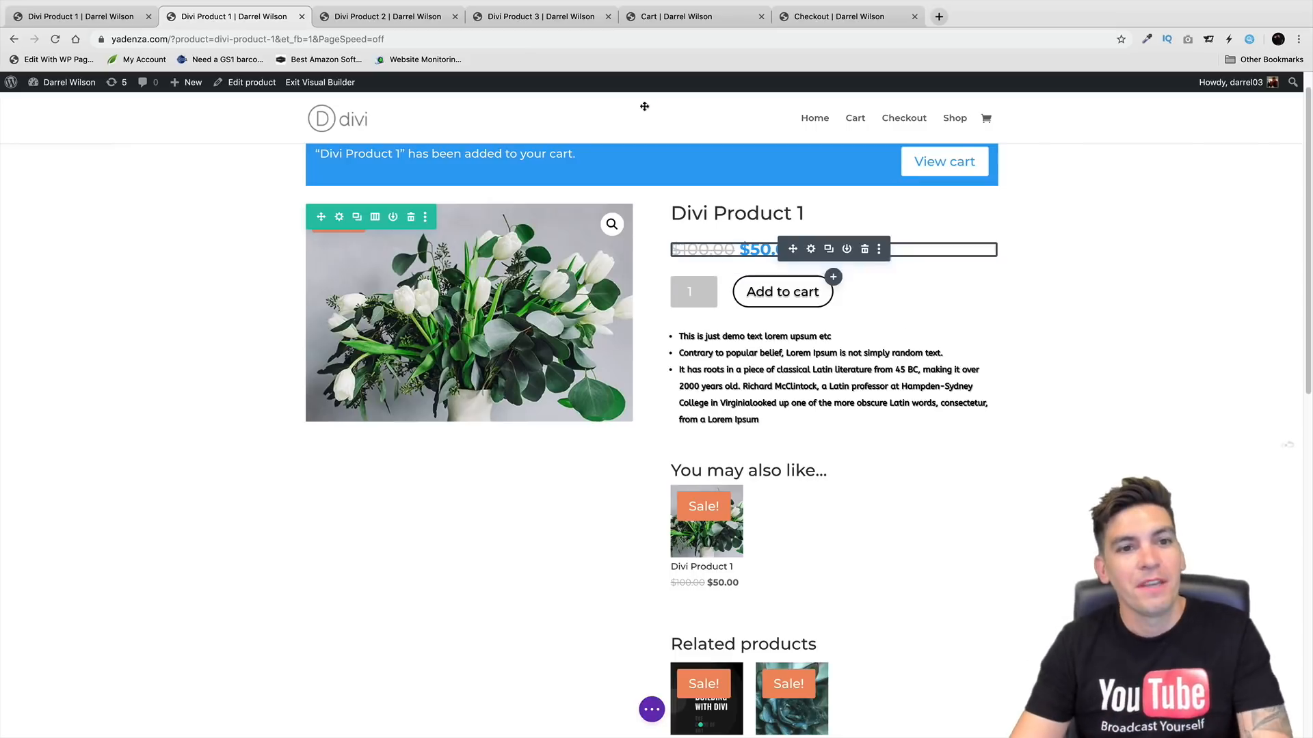
Set the background color of the Woo Cart Notice module to black
scroll(741, 186, "up", 1)
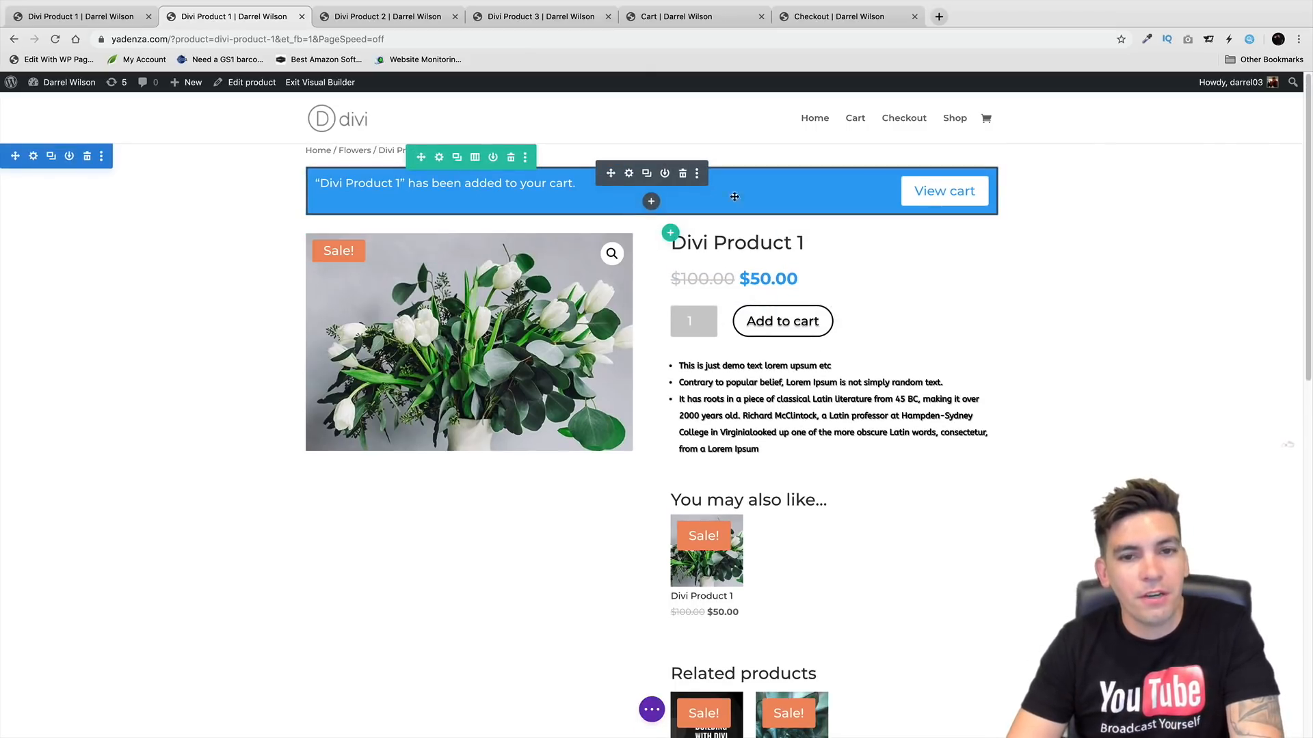
left_click(628, 174)
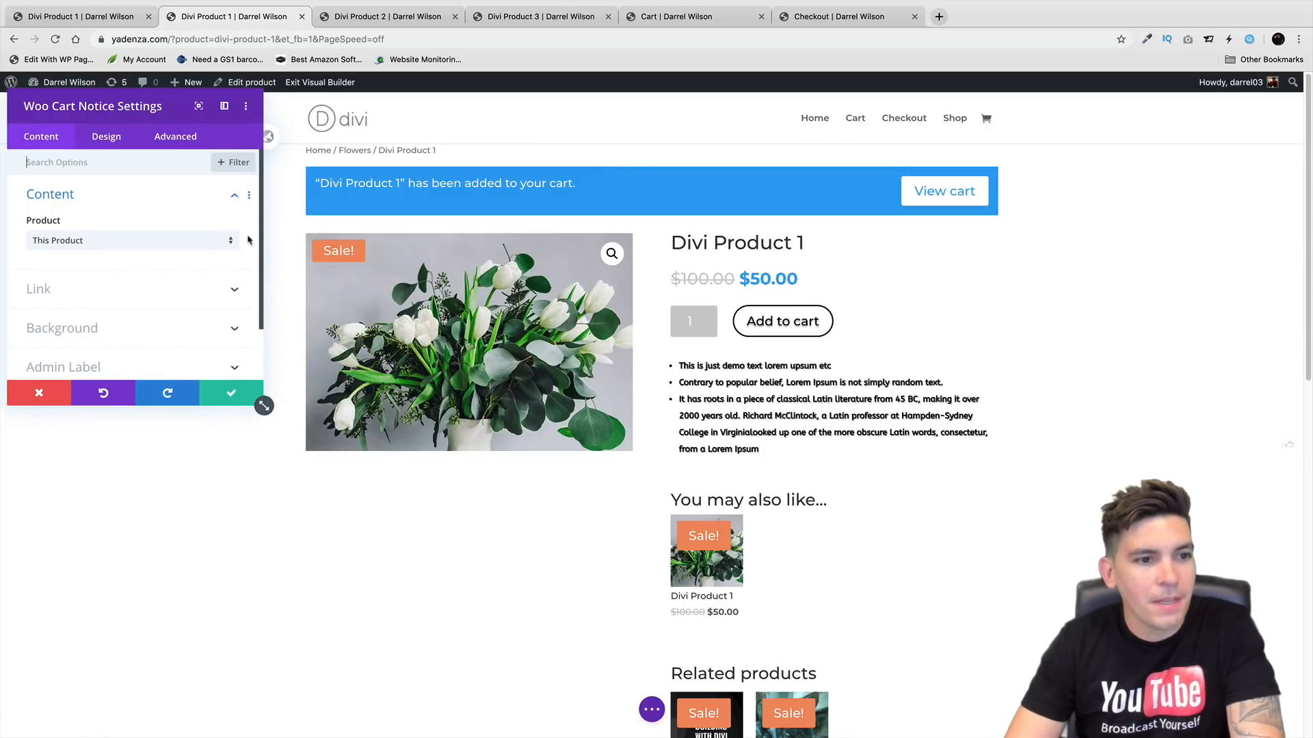
left_click(157, 330)
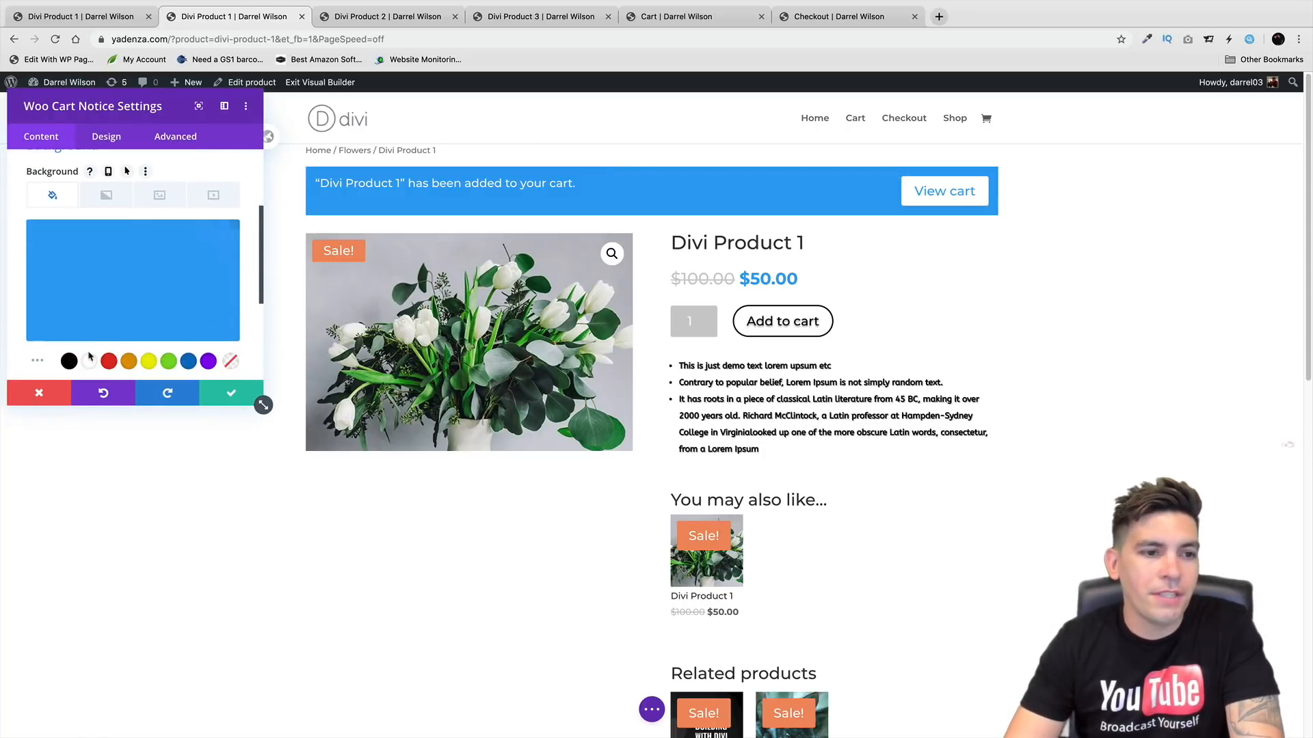
left_click(69, 361)
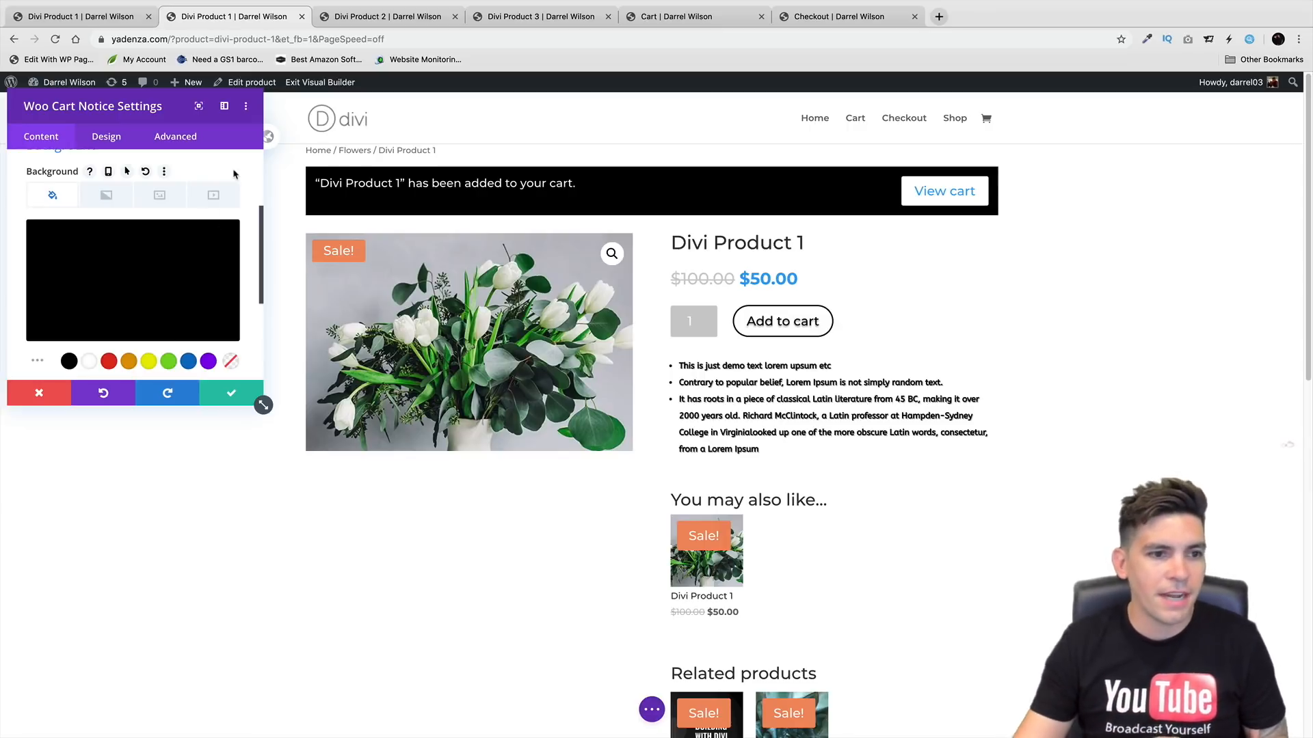
scroll(150, 315, "down", 3)
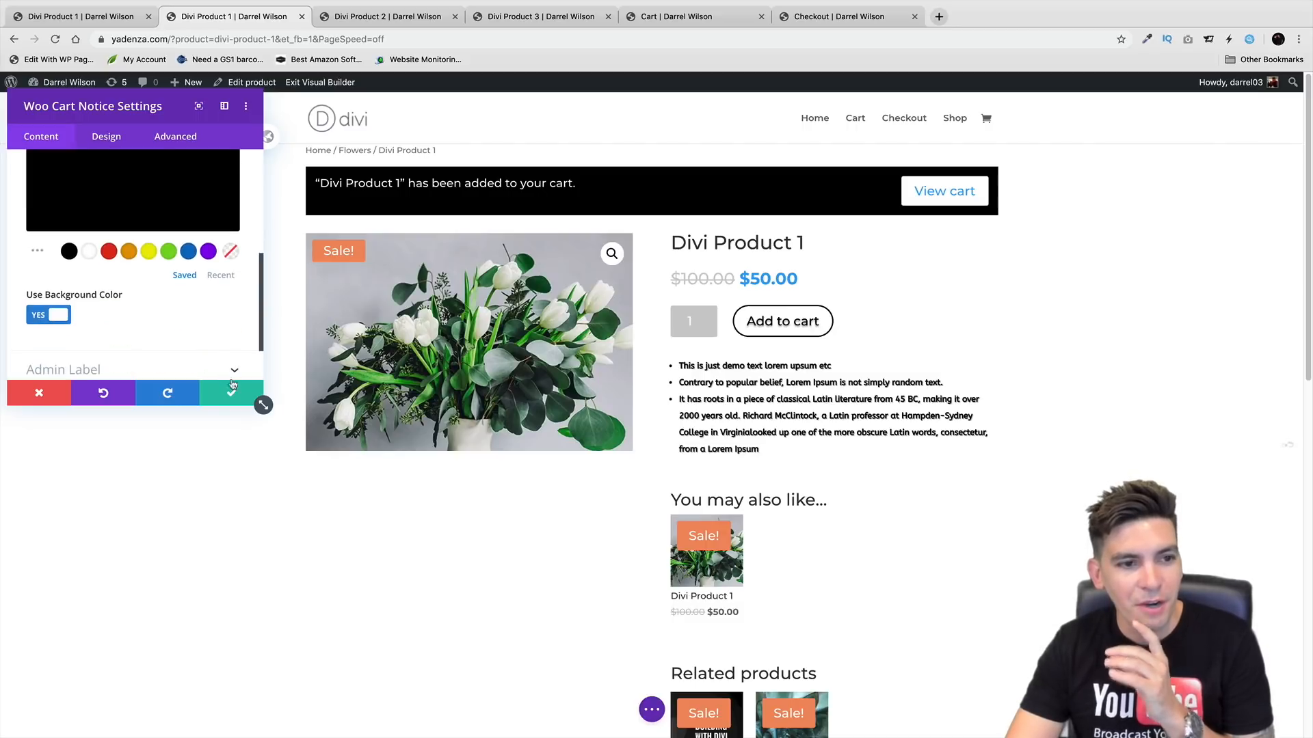
left_click(67, 314)
left_click(45, 250)
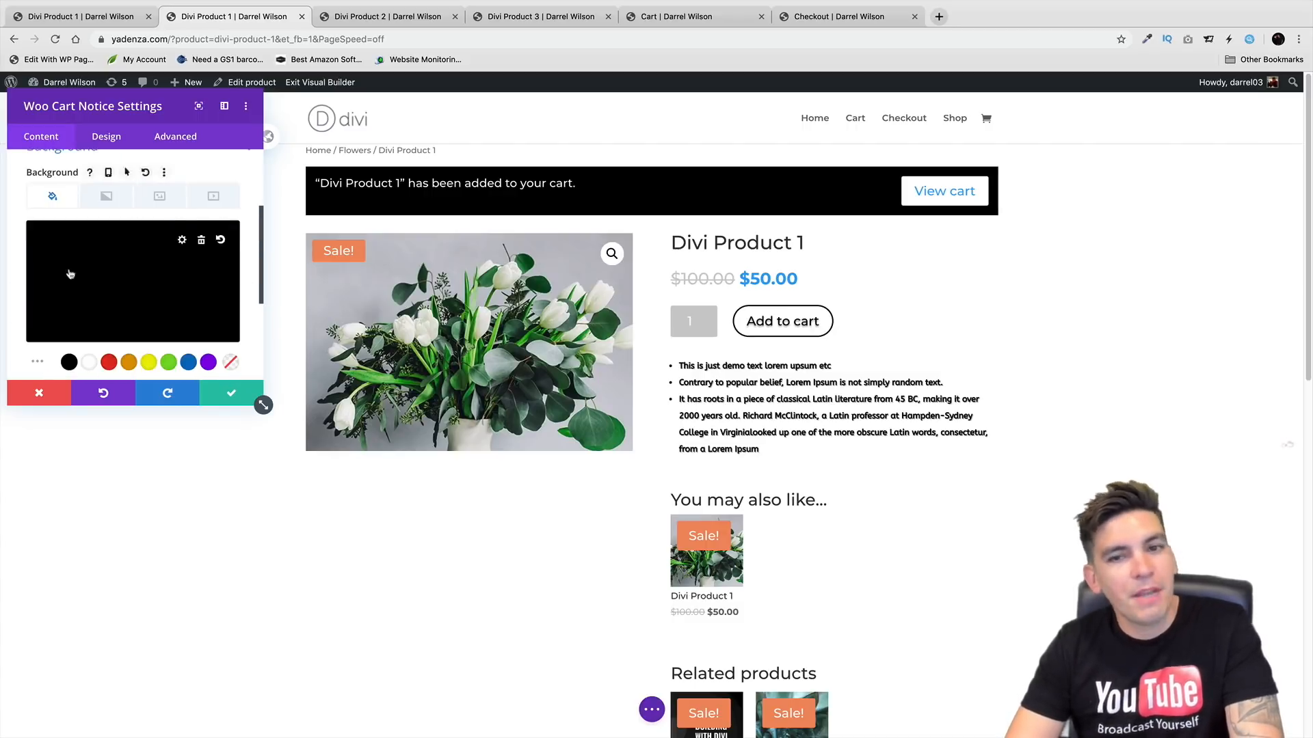
scroll(86, 270, "down", 5)
scroll(85, 270, "up", 7)
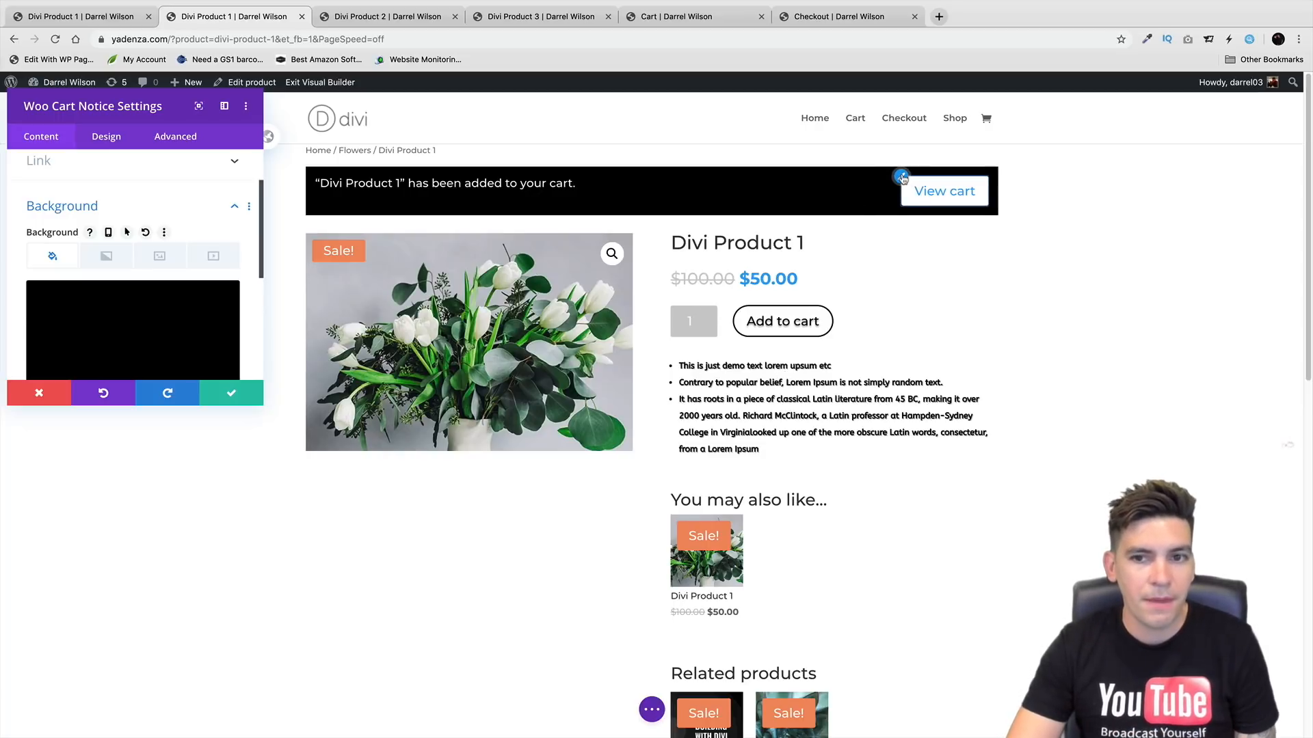
Enable custom button styles for the cart notice, set the View cart button's text color to black, and save
left_click(106, 136)
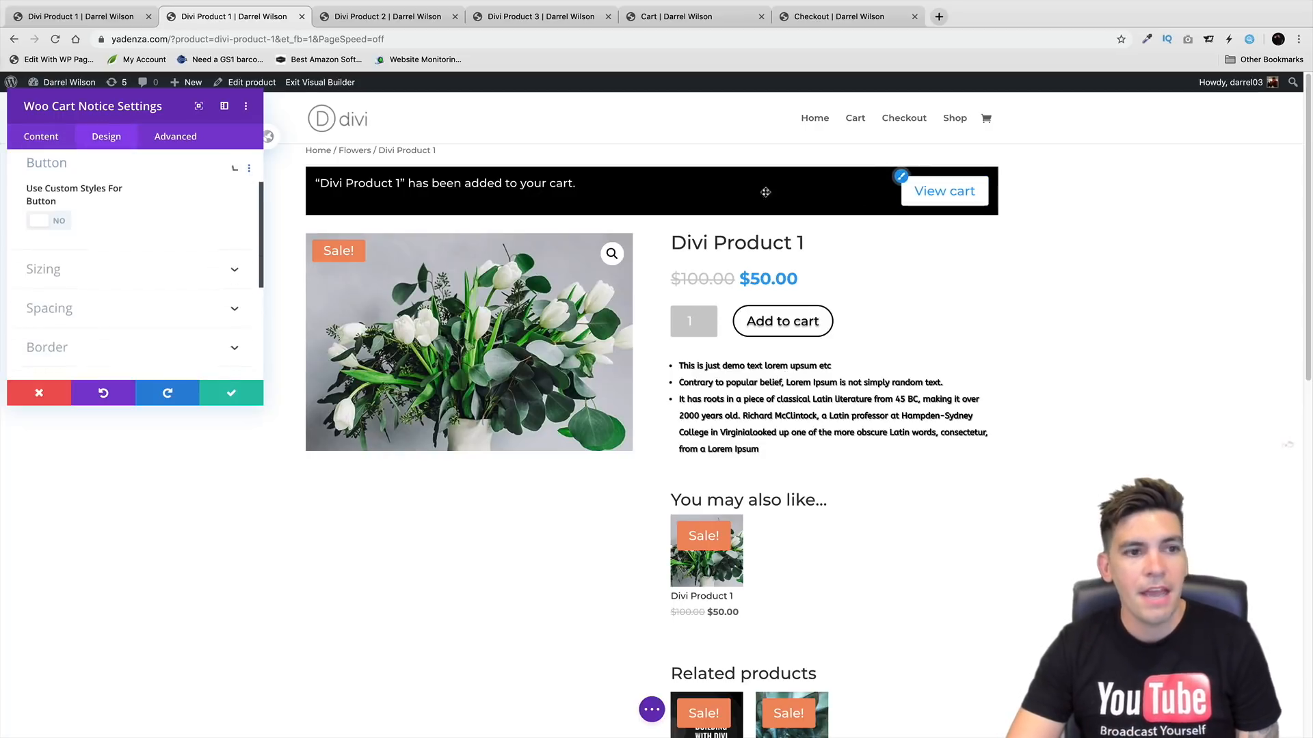
left_click(51, 221)
left_click(72, 337)
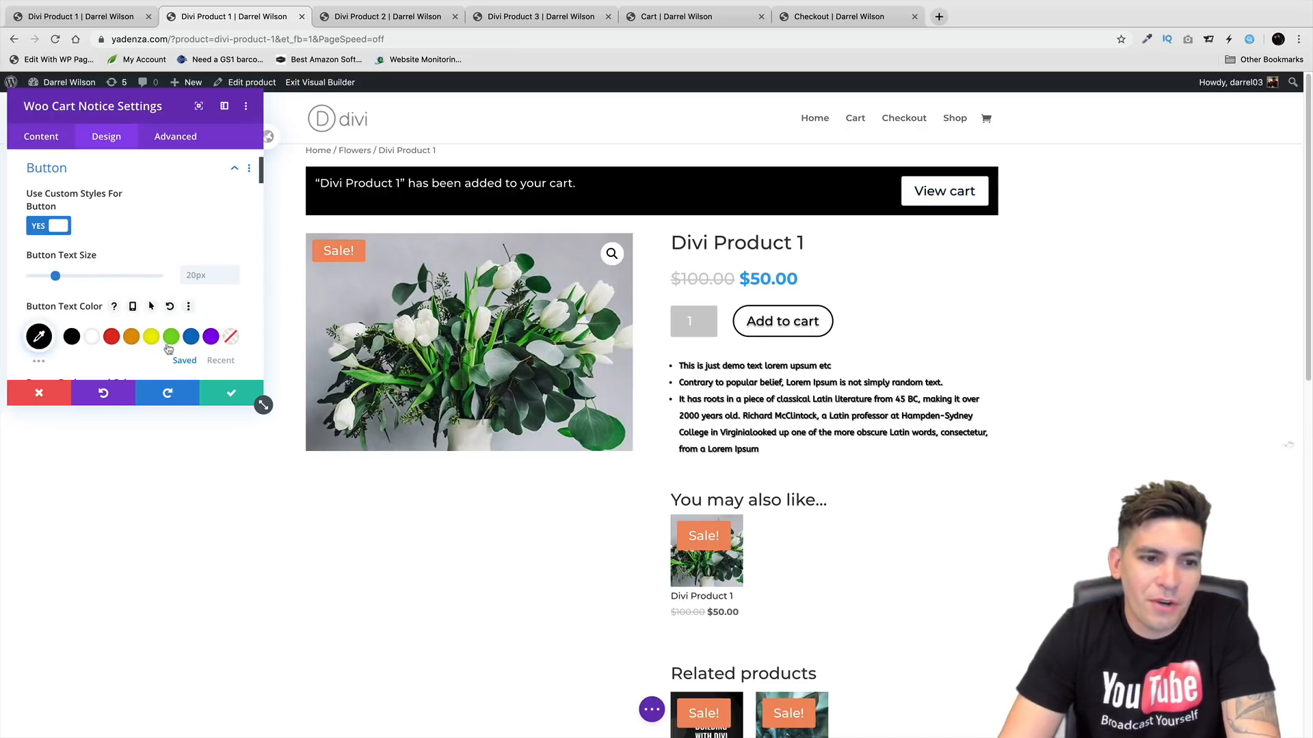
left_click(232, 395)
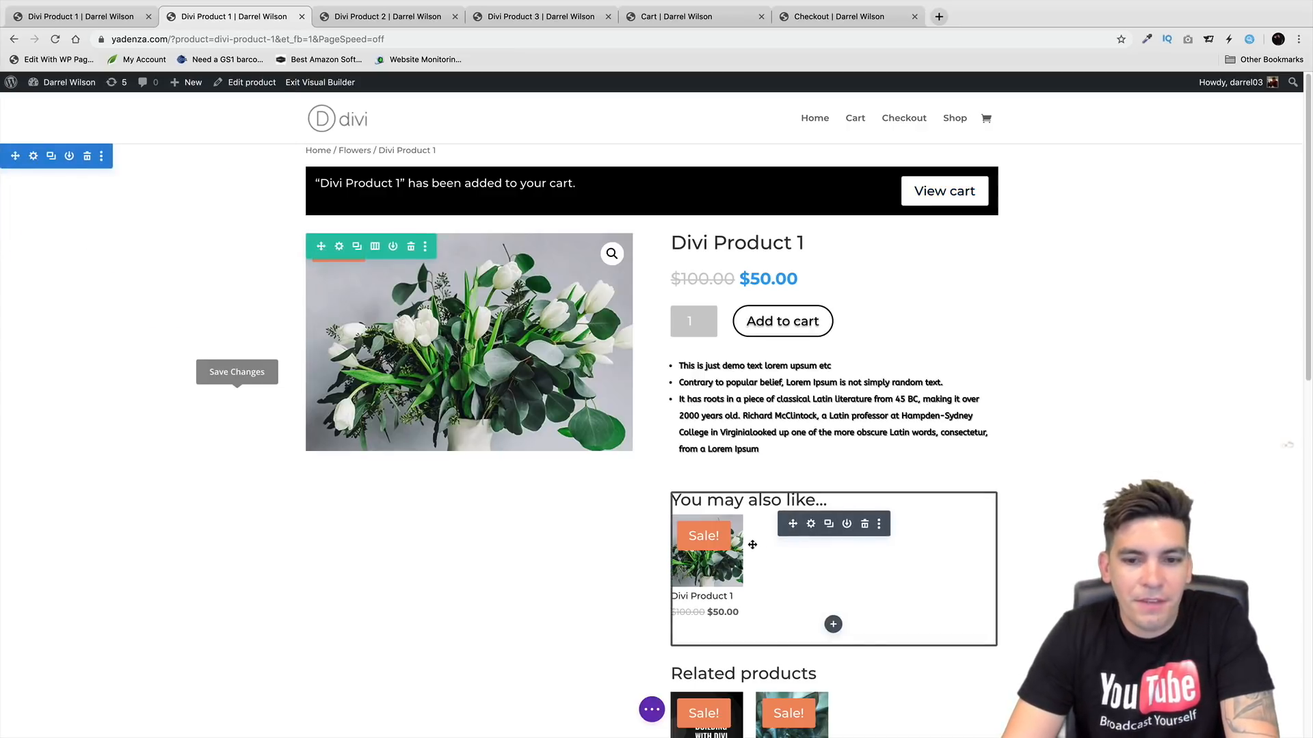
Delete the "You may also like" and "Related products" modules beneath the product description in the product details column
left_click(865, 524)
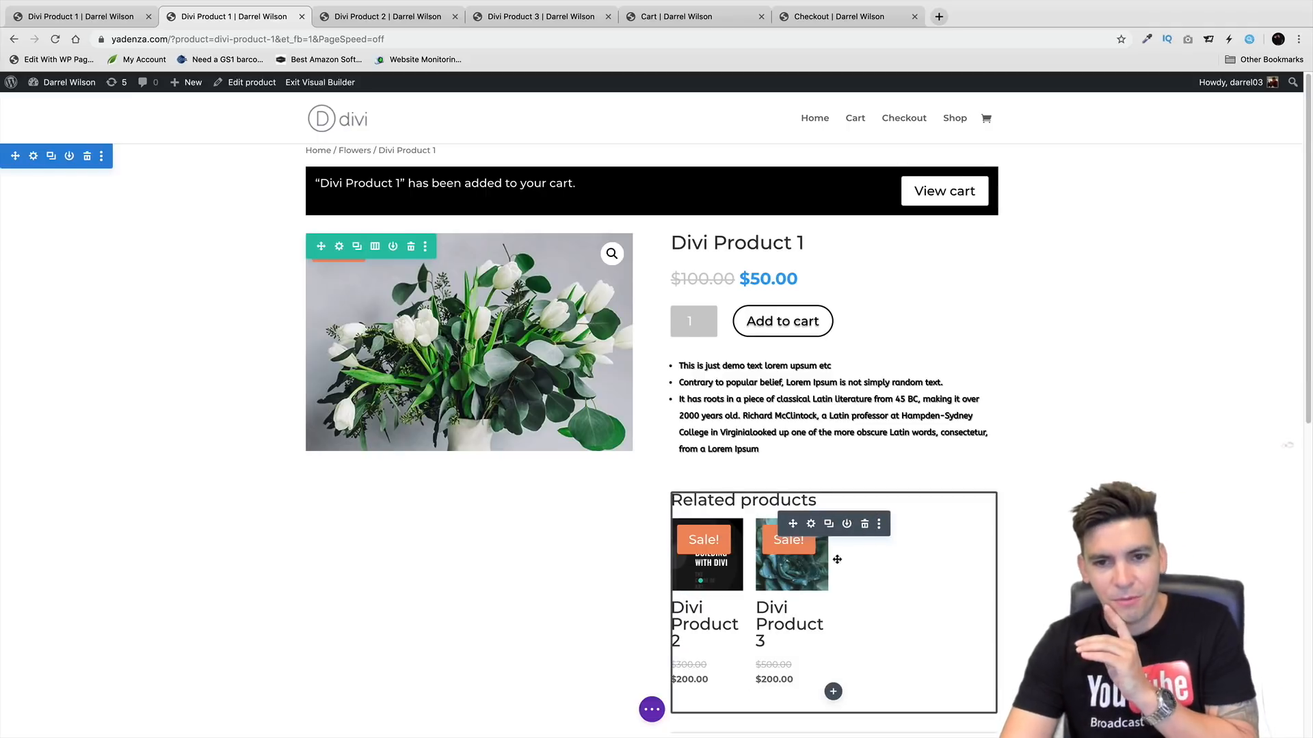
scroll(836, 559, "down", 1)
left_click(864, 505)
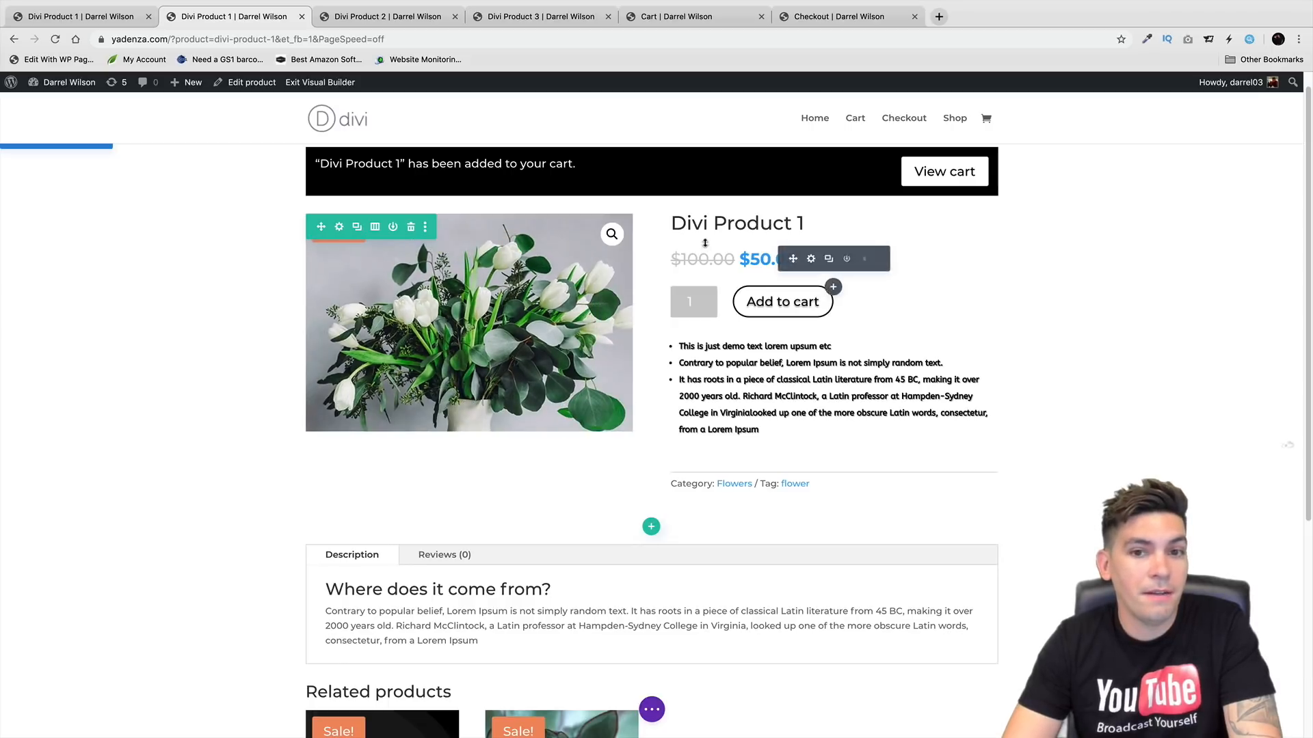
Apply the first box shadow preset to the second column of the product row, which holds the product details
left_click(338, 229)
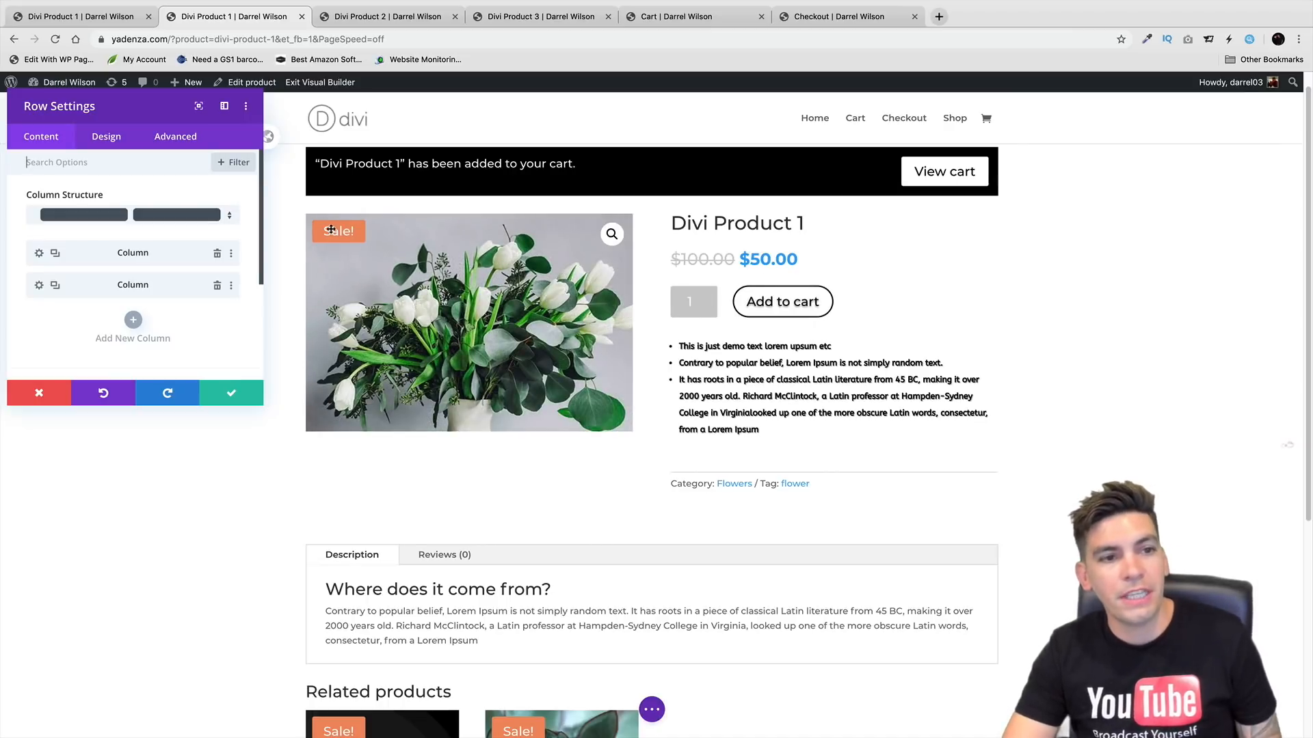
left_click(96, 142)
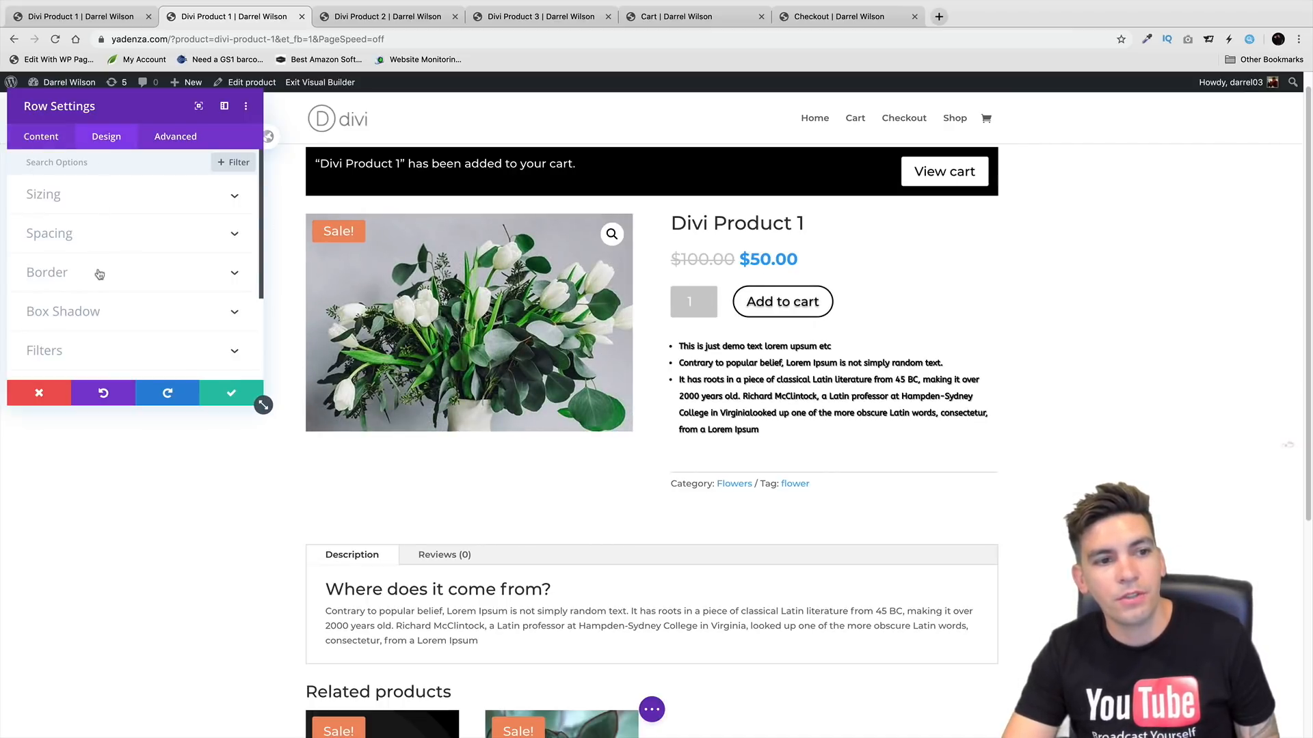
left_click(100, 309)
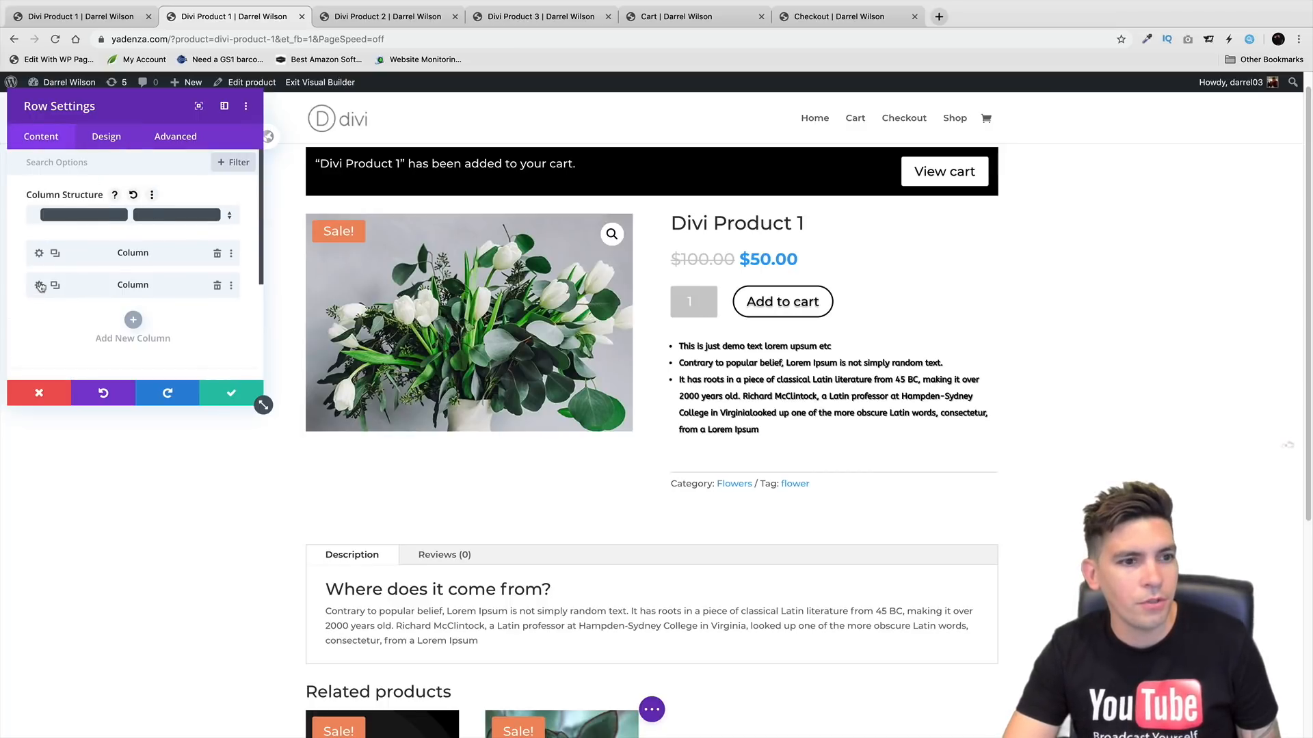
left_click(39, 287)
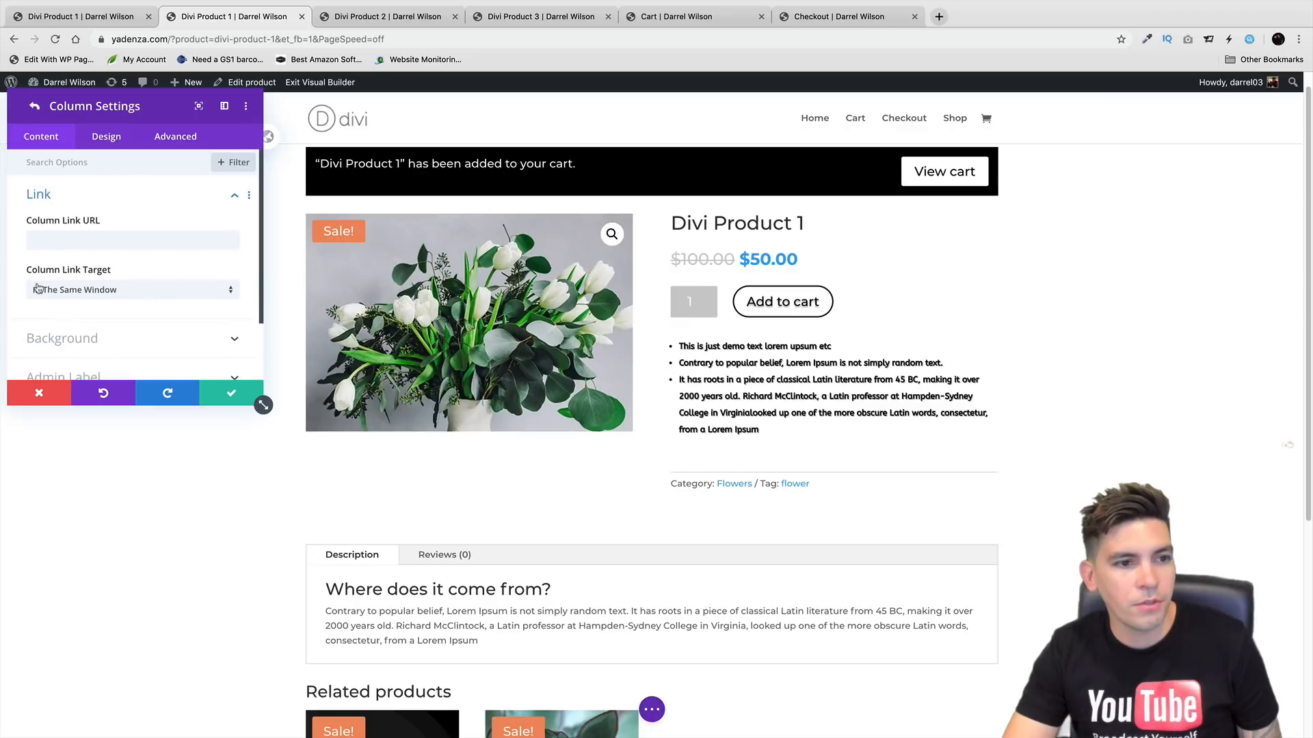
left_click(107, 138)
left_click(119, 273)
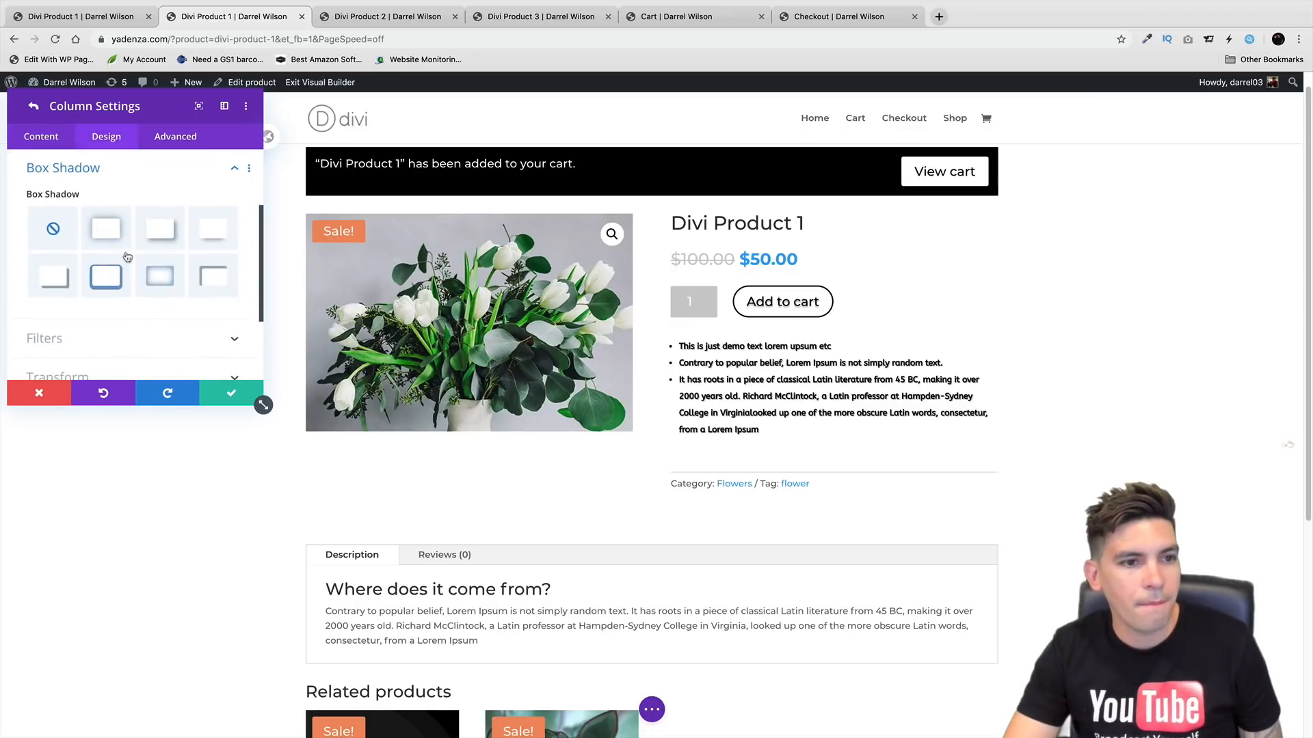
left_click(106, 228)
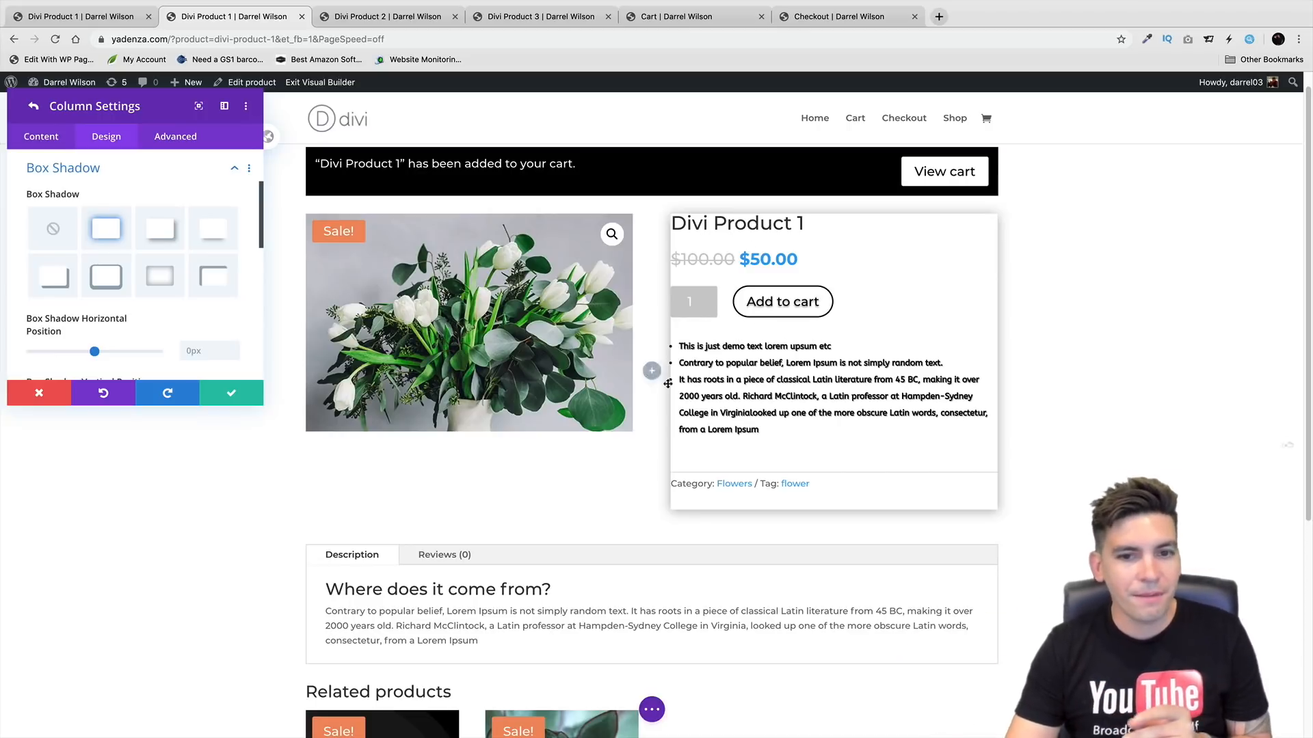
Set the product details column's left and right padding to 30px
scroll(164, 236, "down", 1)
scroll(780, 397, "down", 3)
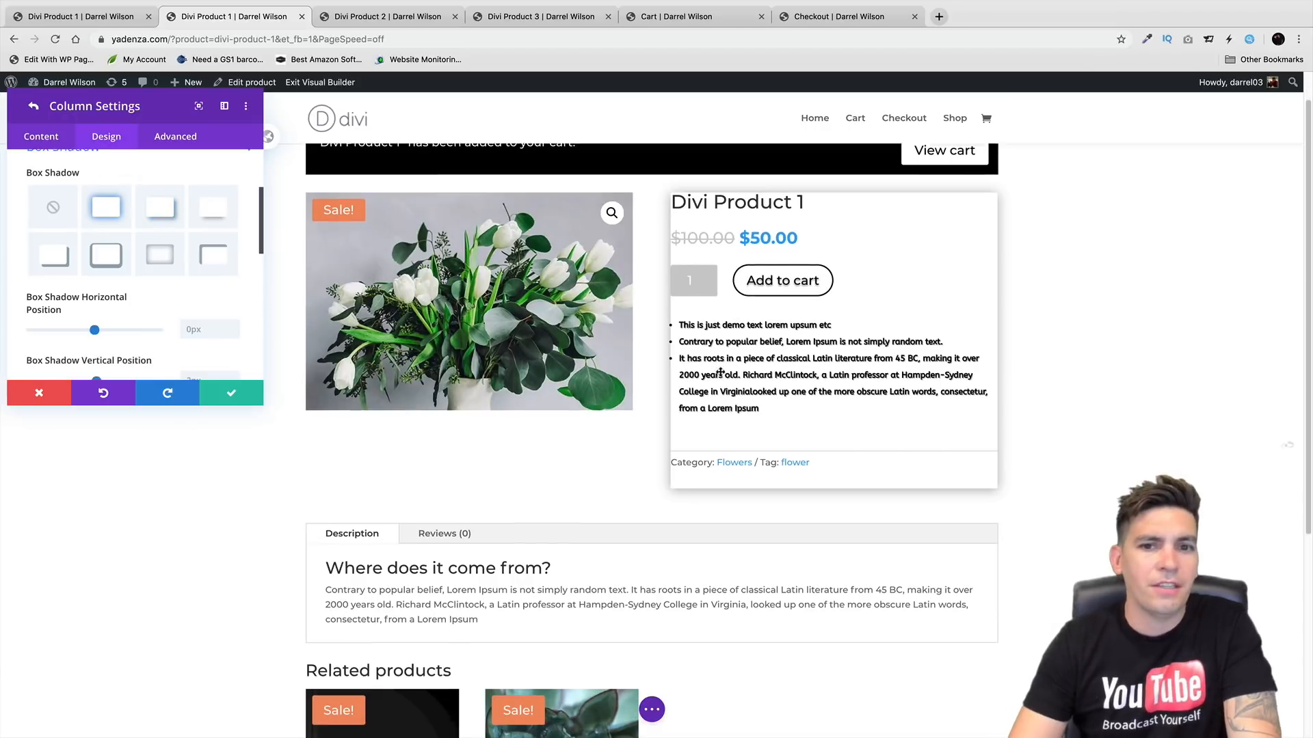
scroll(190, 303, "down", 5)
scroll(185, 287, "down", 6)
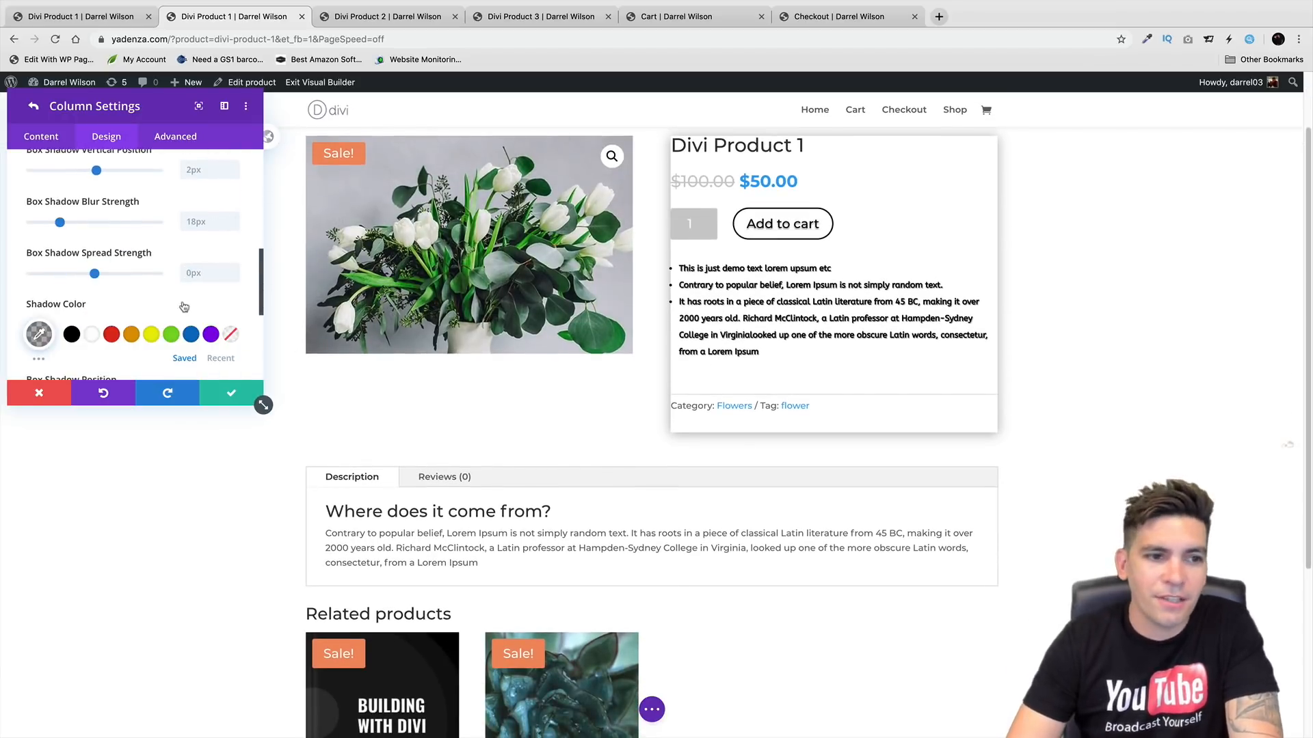
scroll(177, 270, "up", 12)
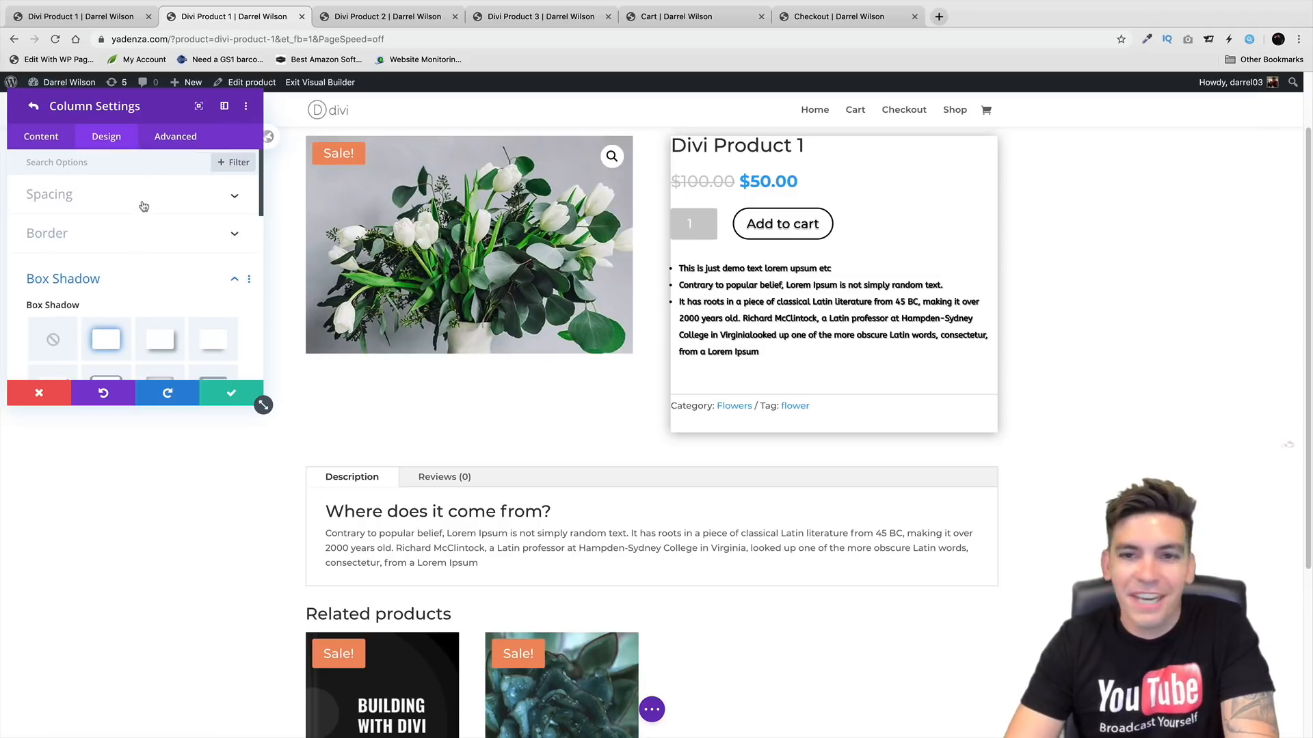
left_click(144, 205)
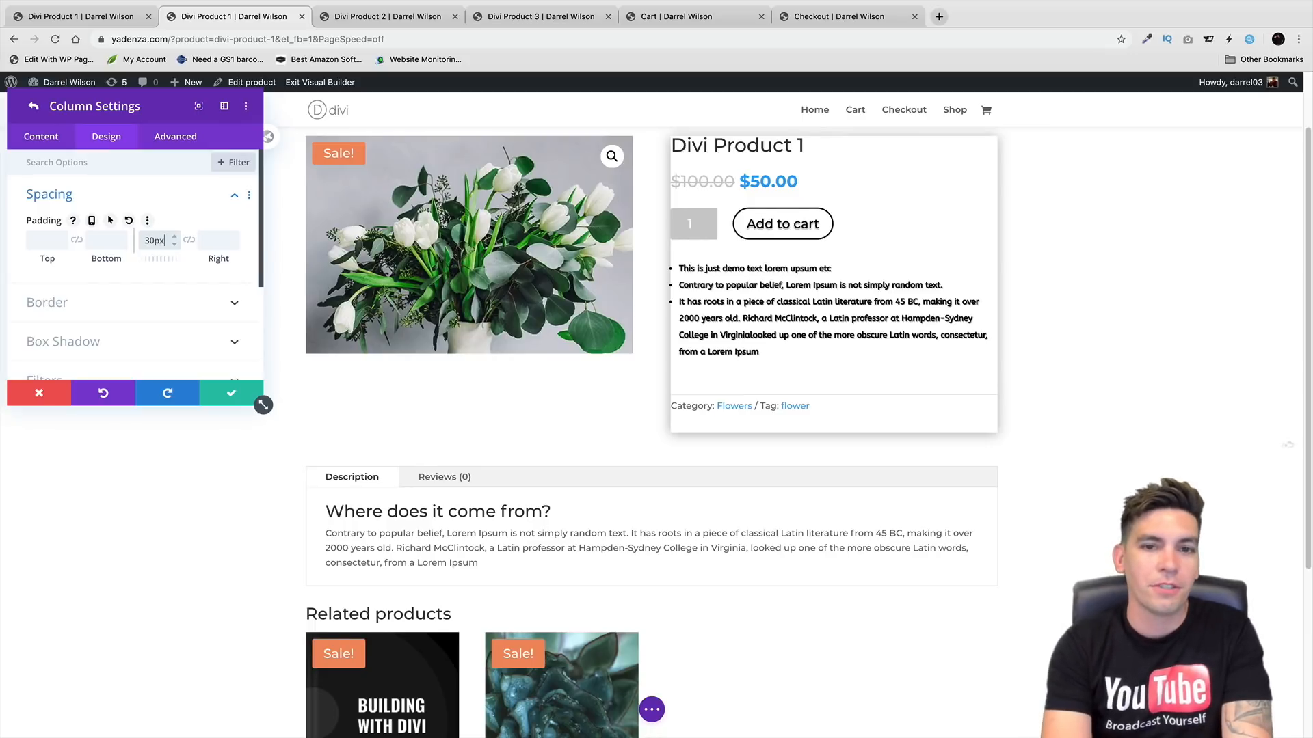
scroll(134, 267, "down", 5)
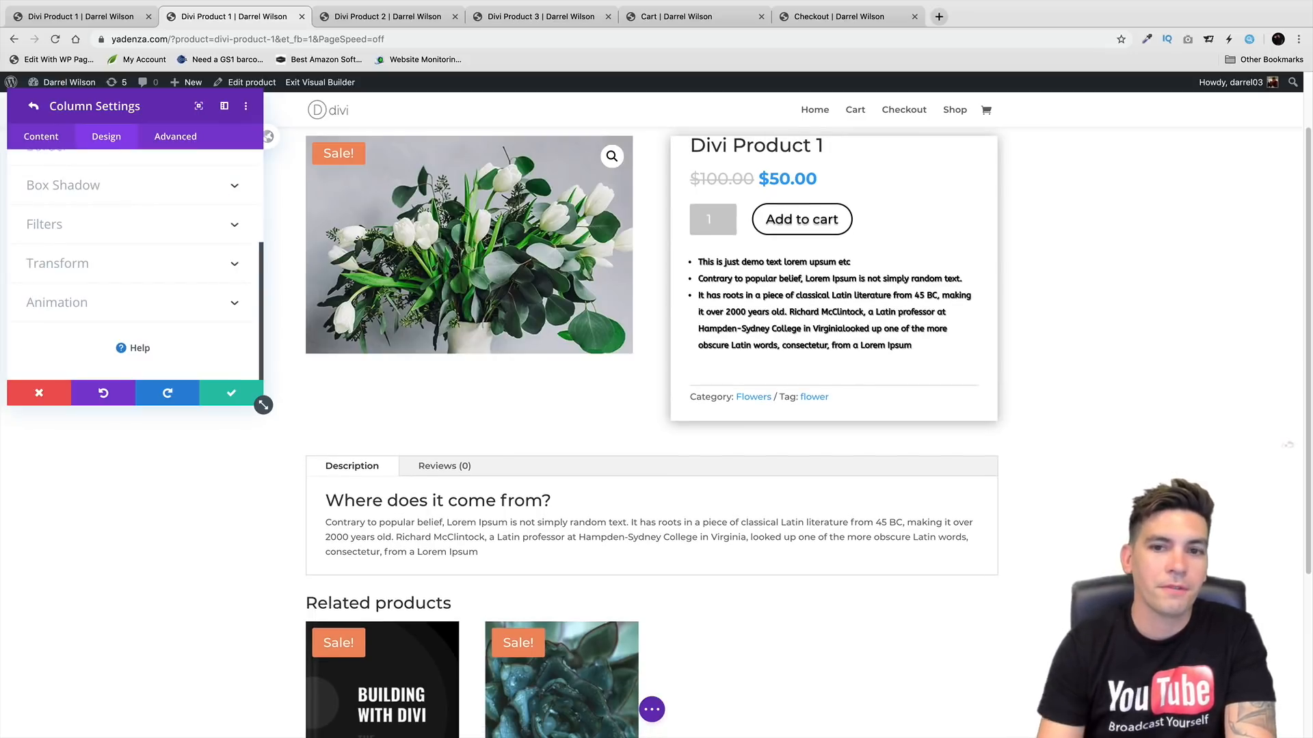
Set the product details column's top and bottom padding to 20px
scroll(135, 267, "up", 4)
left_click(50, 223)
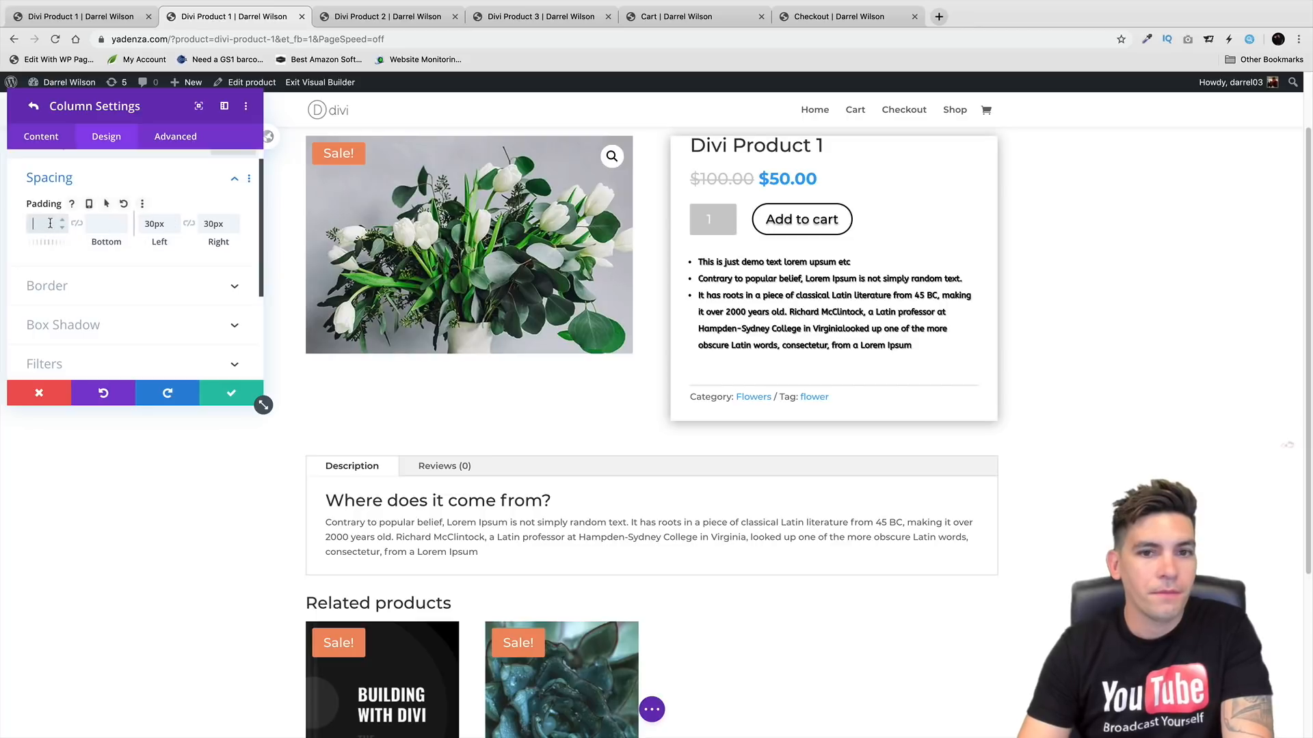
key("Tab")
type("2")
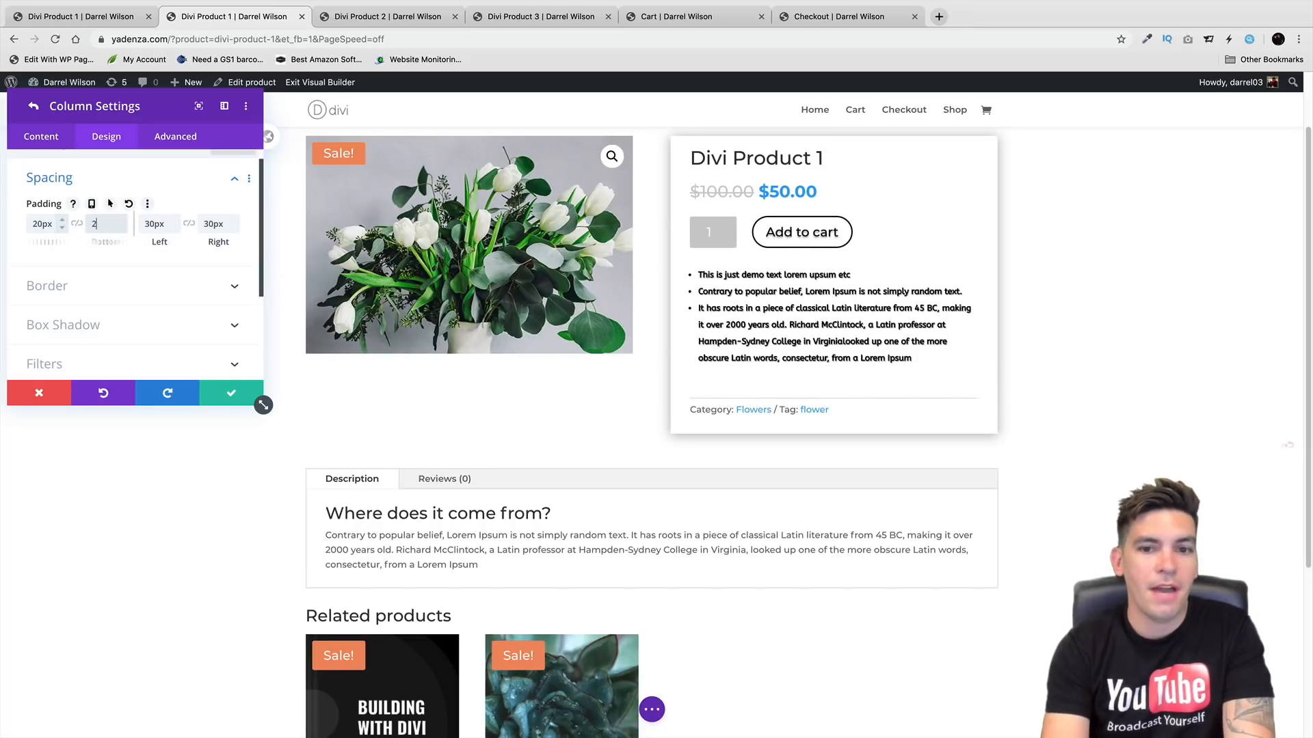
type("0")
key("Tab")
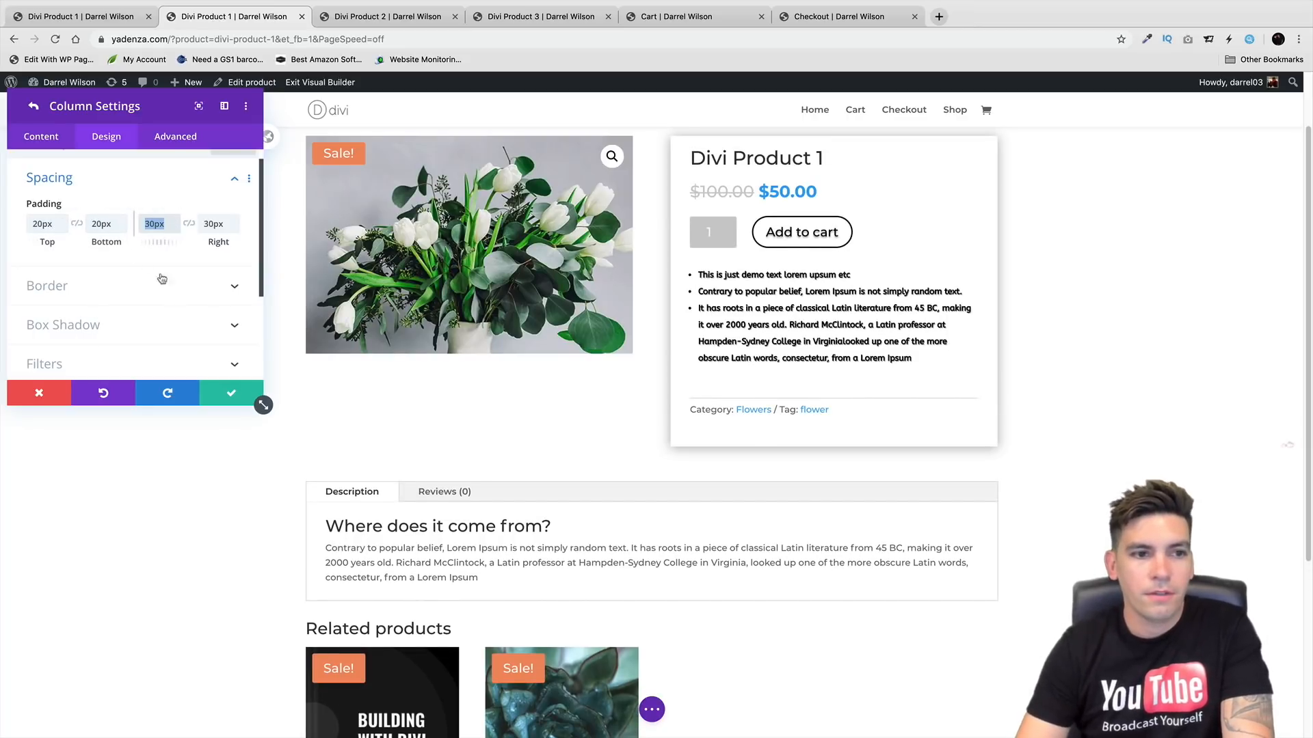
Save the product details column and row settings and center-align the title text of the Woo Title module
scroll(178, 294, "up", 1)
left_click(232, 393)
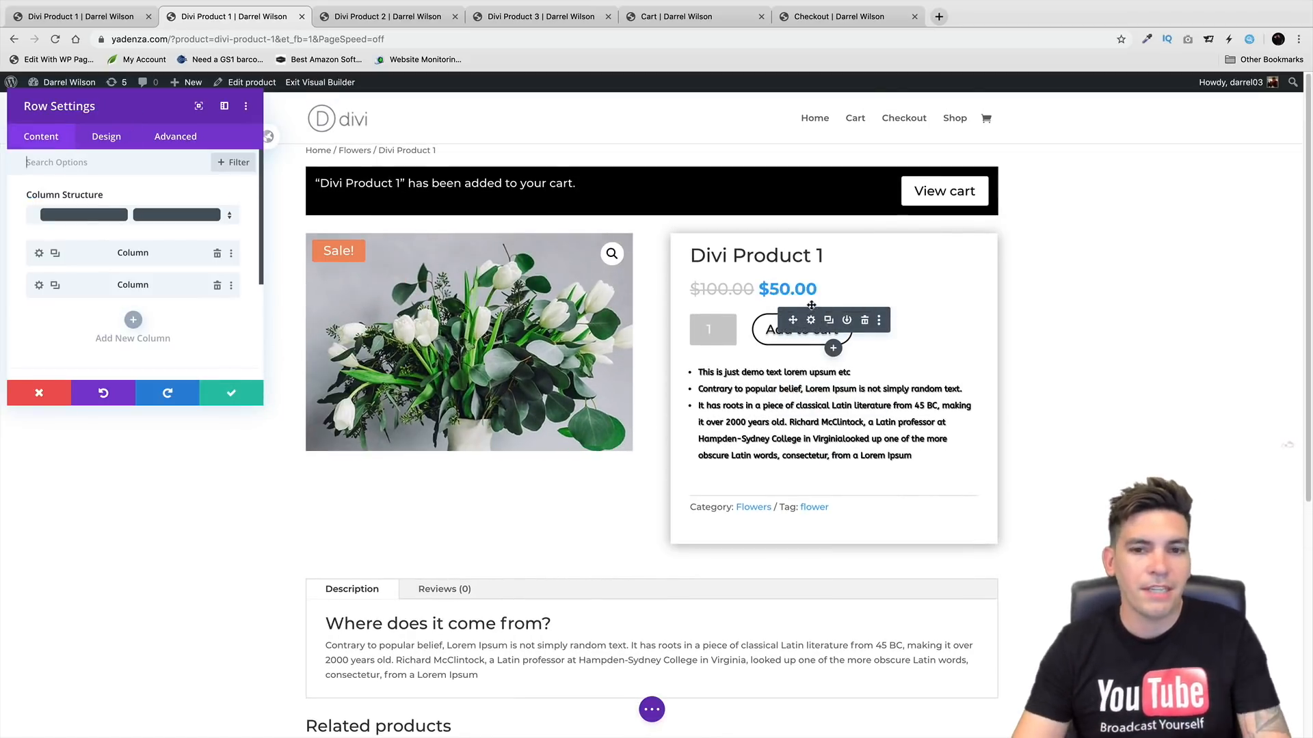
left_click(809, 253)
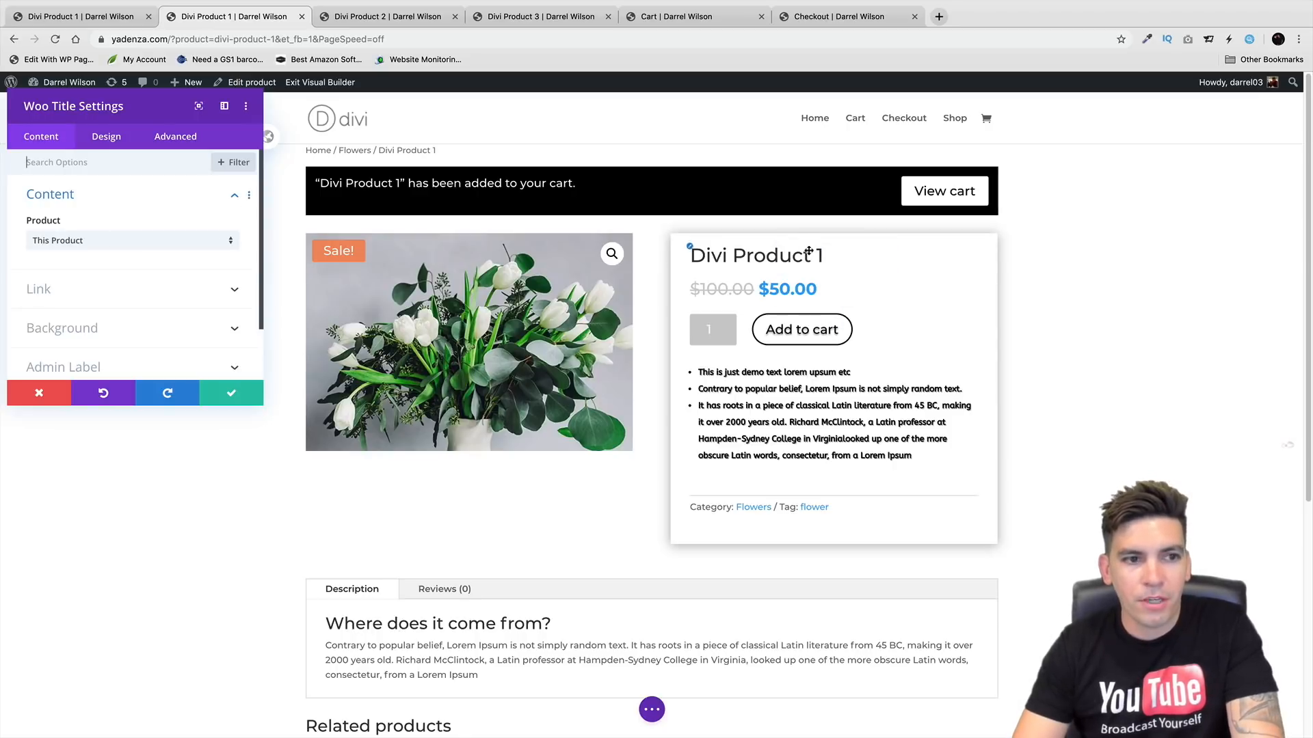
left_click(104, 139)
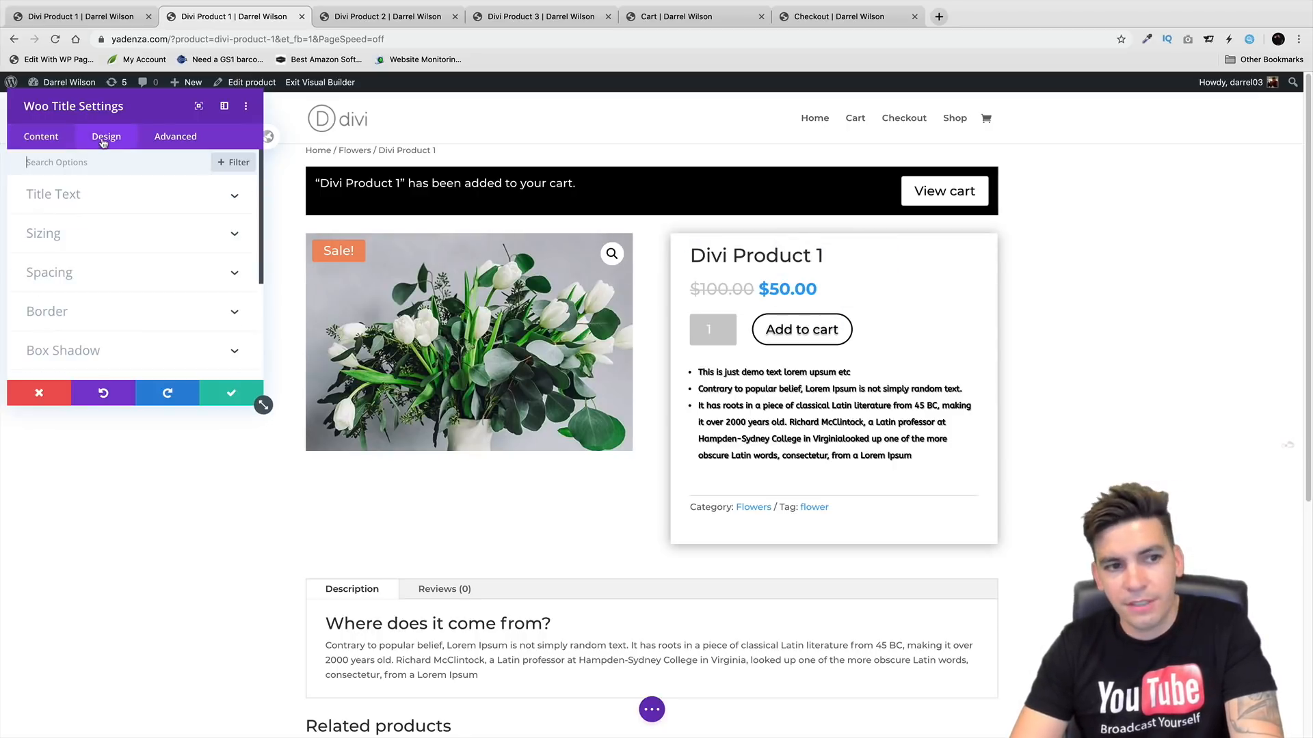
left_click(104, 235)
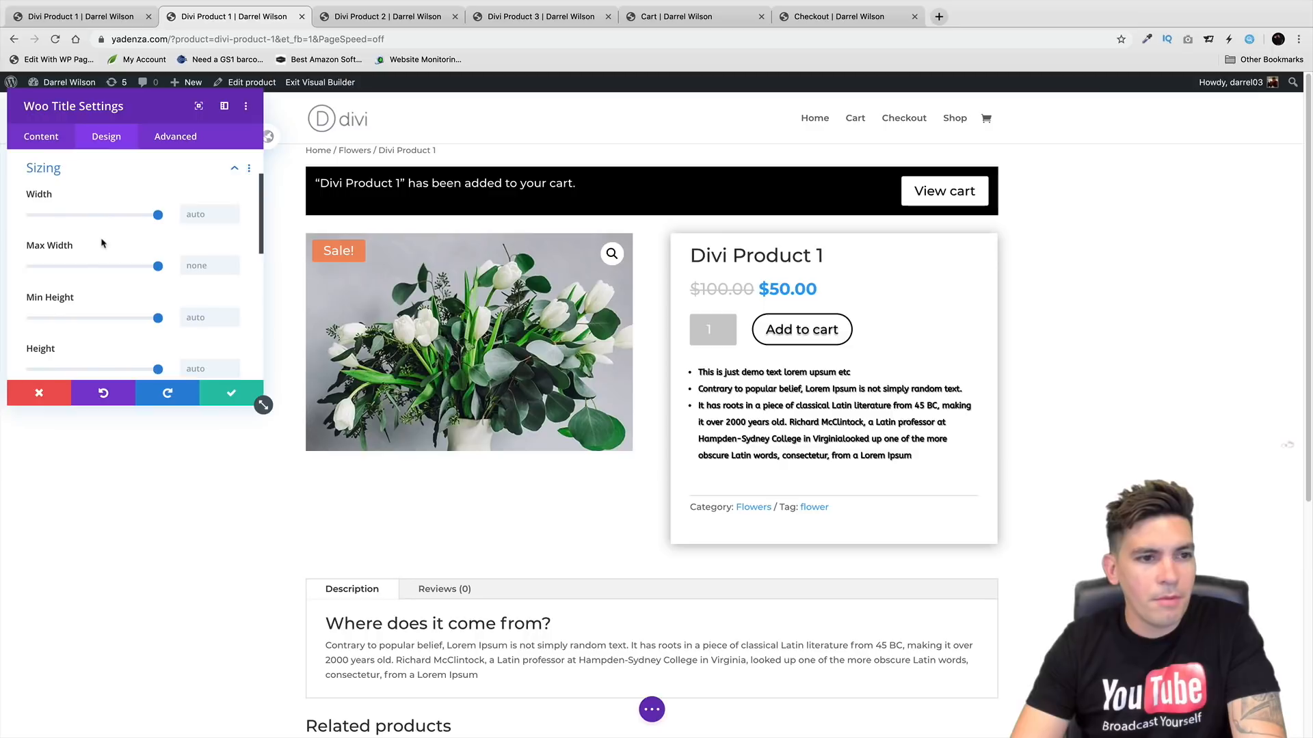
left_click(67, 140)
left_click(104, 139)
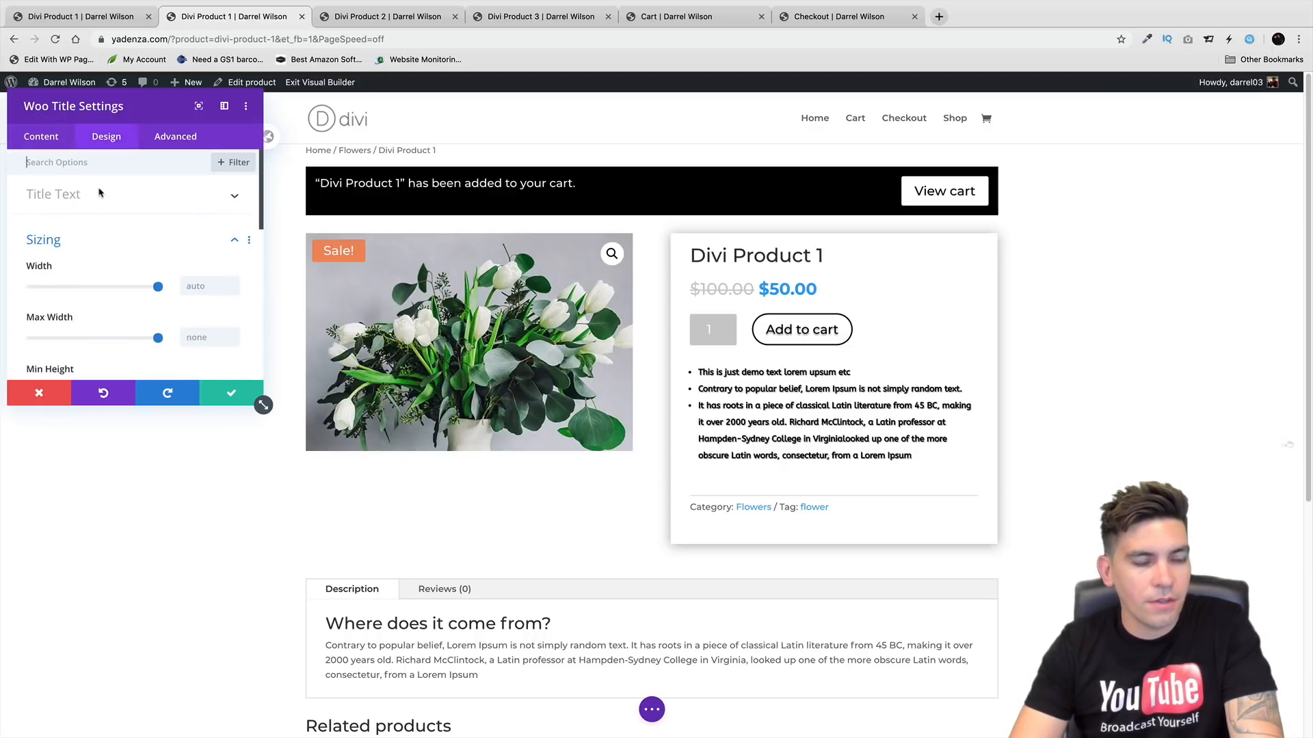
left_click(104, 233)
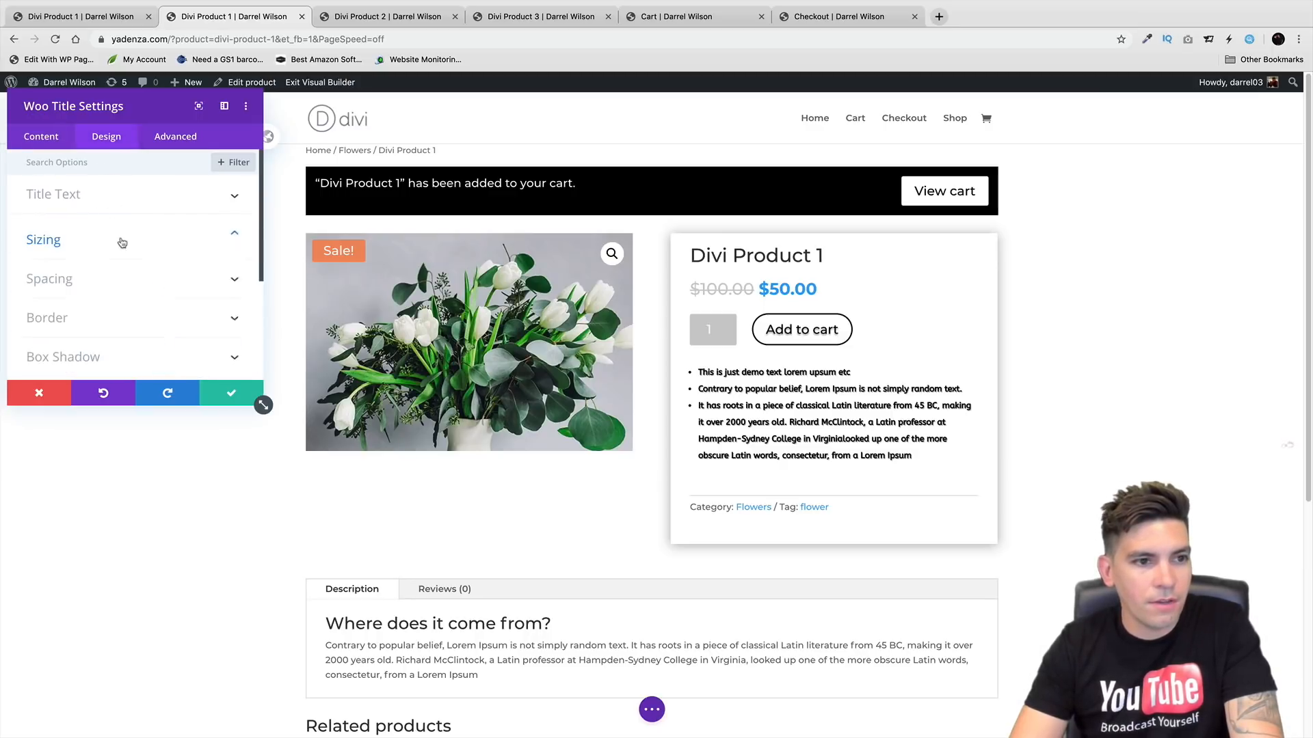
left_click(118, 274)
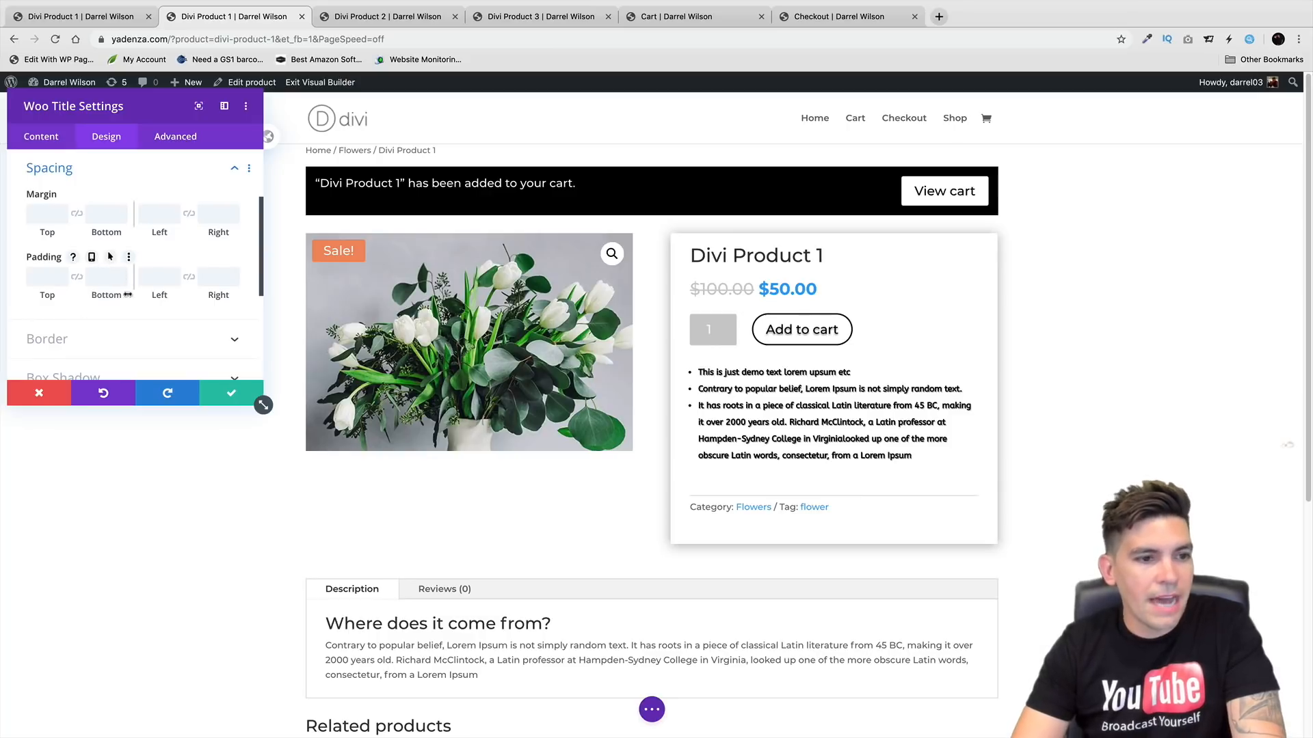
left_click(691, 250)
scroll(106, 320, "down", 3)
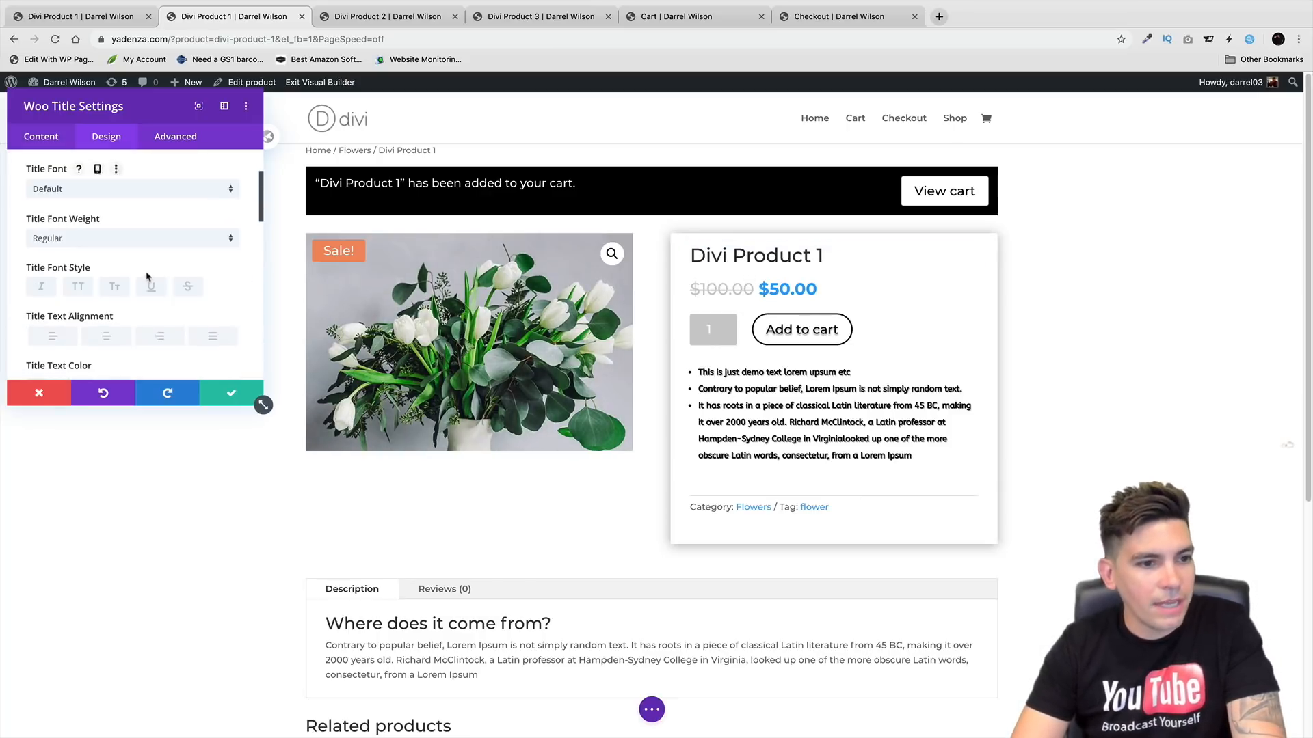
left_click(107, 318)
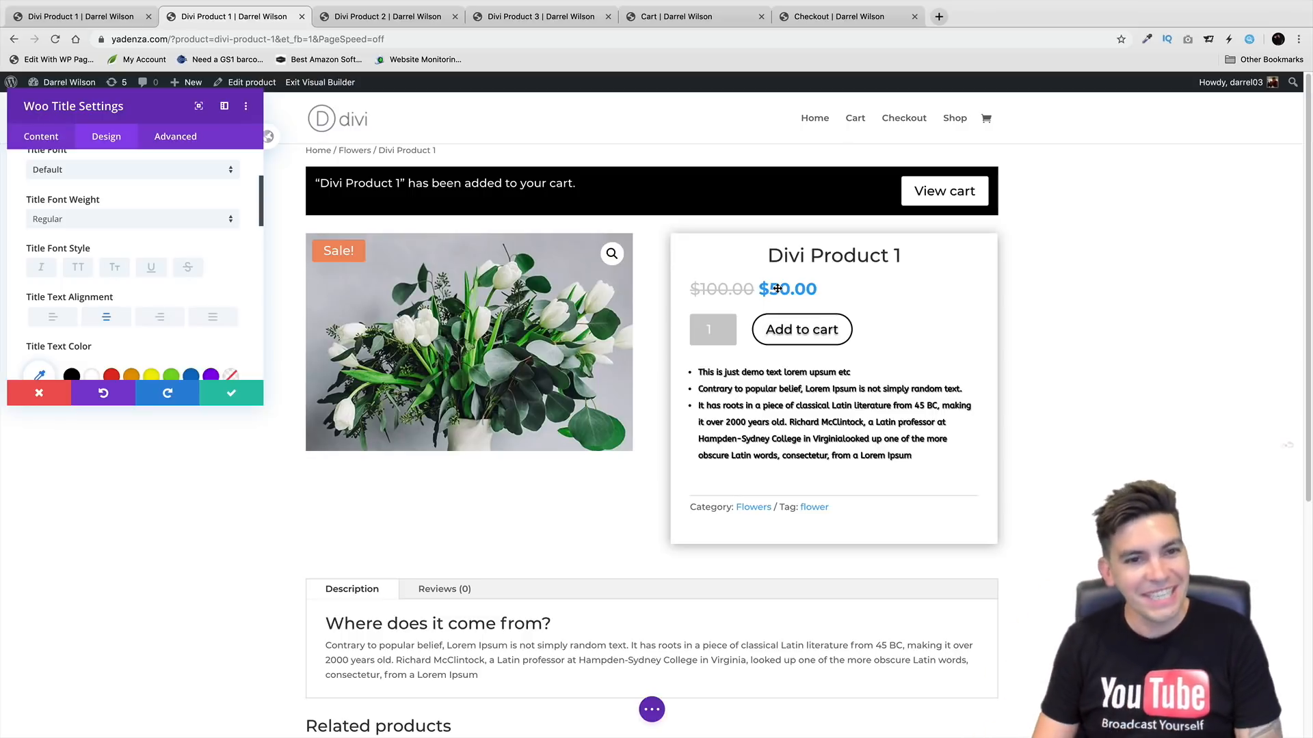
left_click(231, 393)
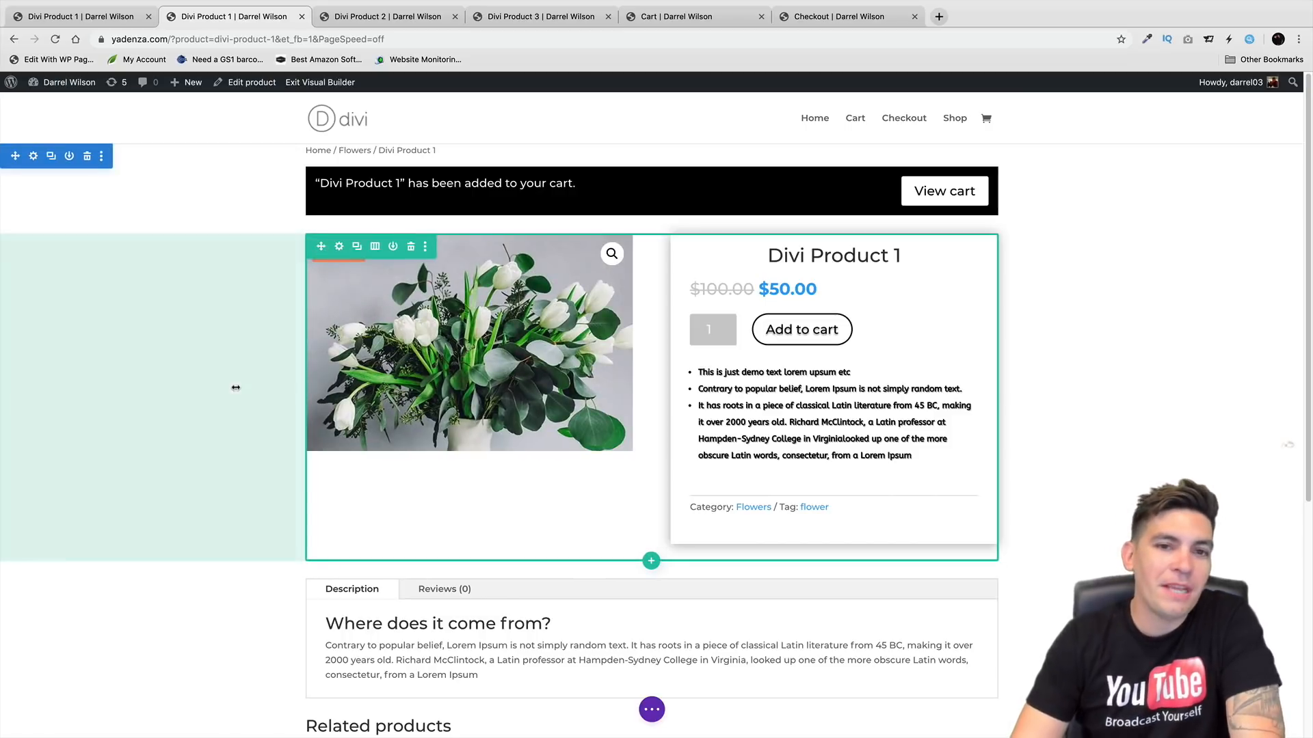
Save and exit the Visual Builder and add Divi Product 1 to the cart on the live product page
left_click(651, 709)
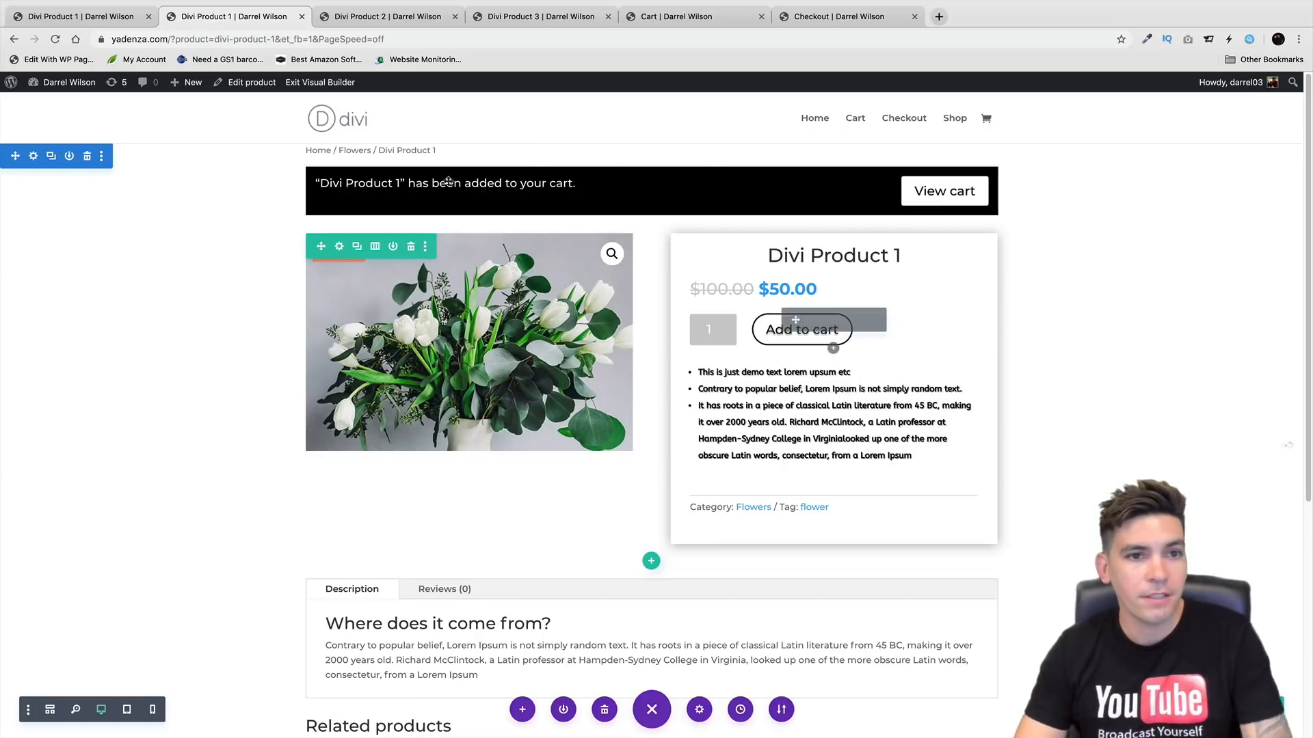
mouse_move(200, 88)
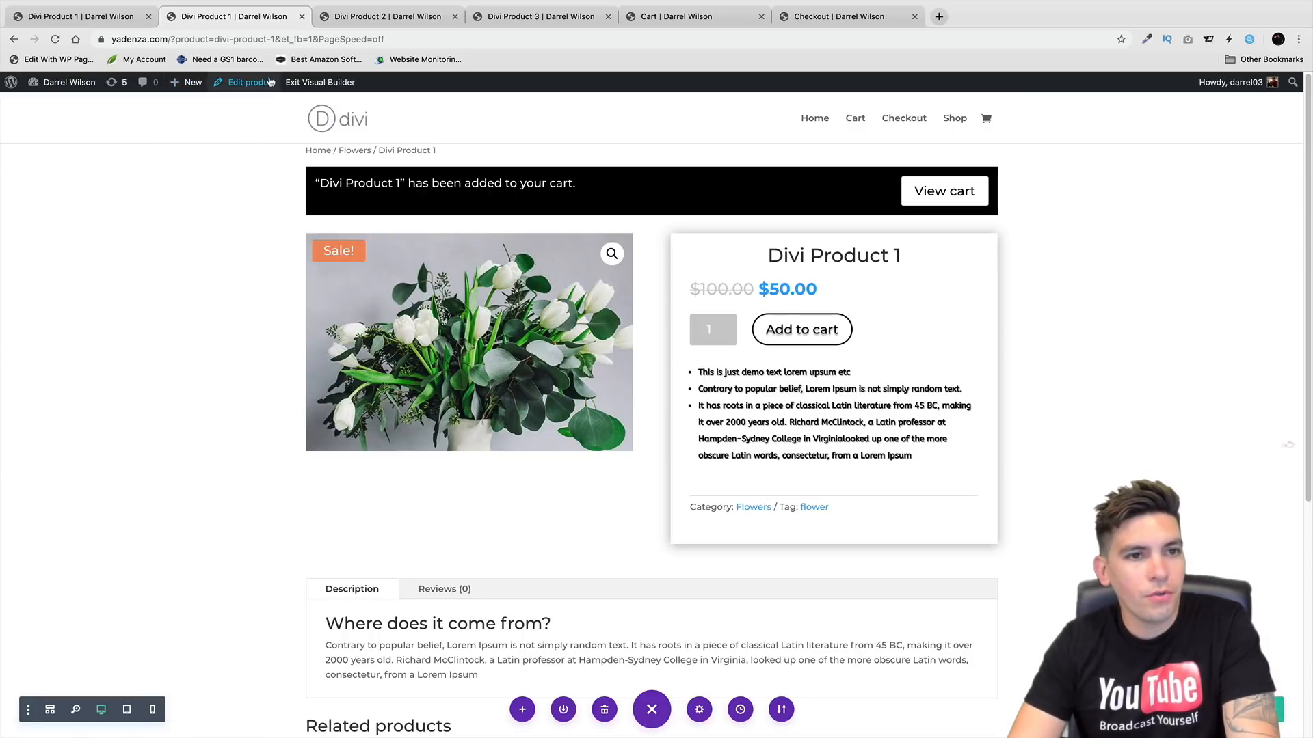
left_click(315, 82)
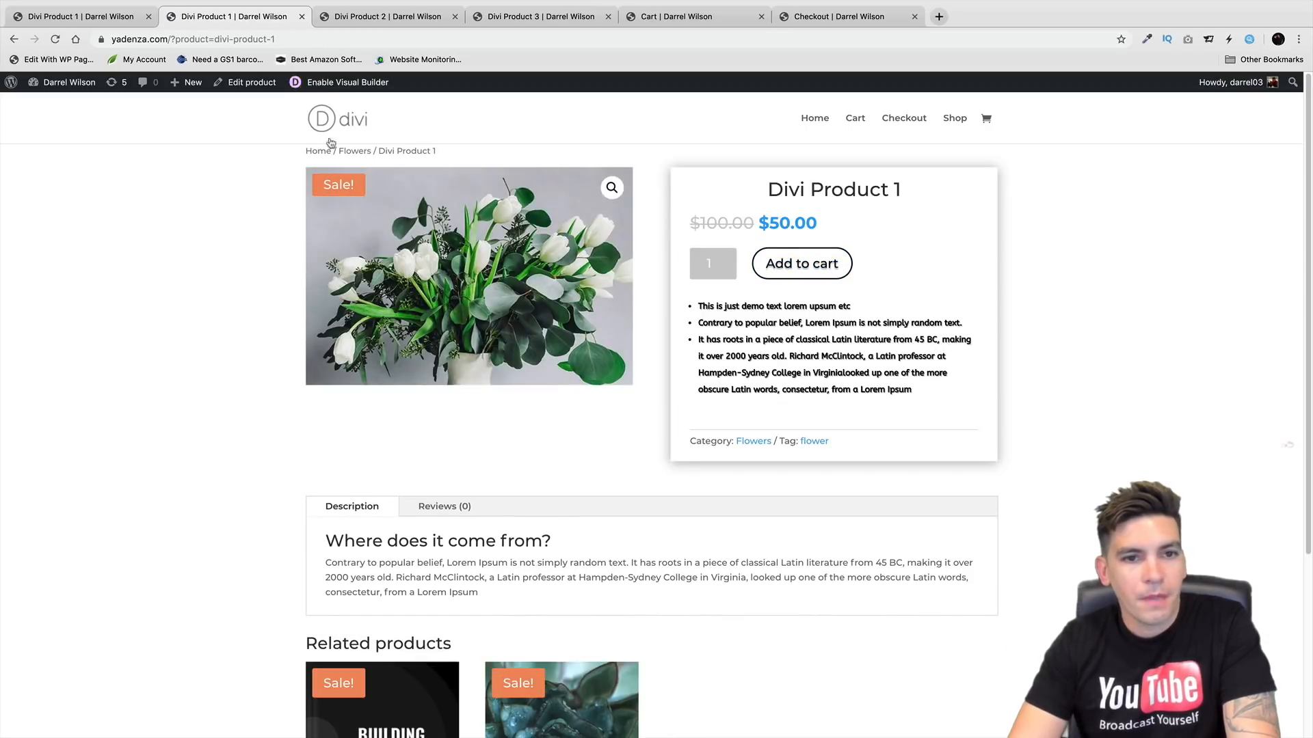
left_click(841, 264)
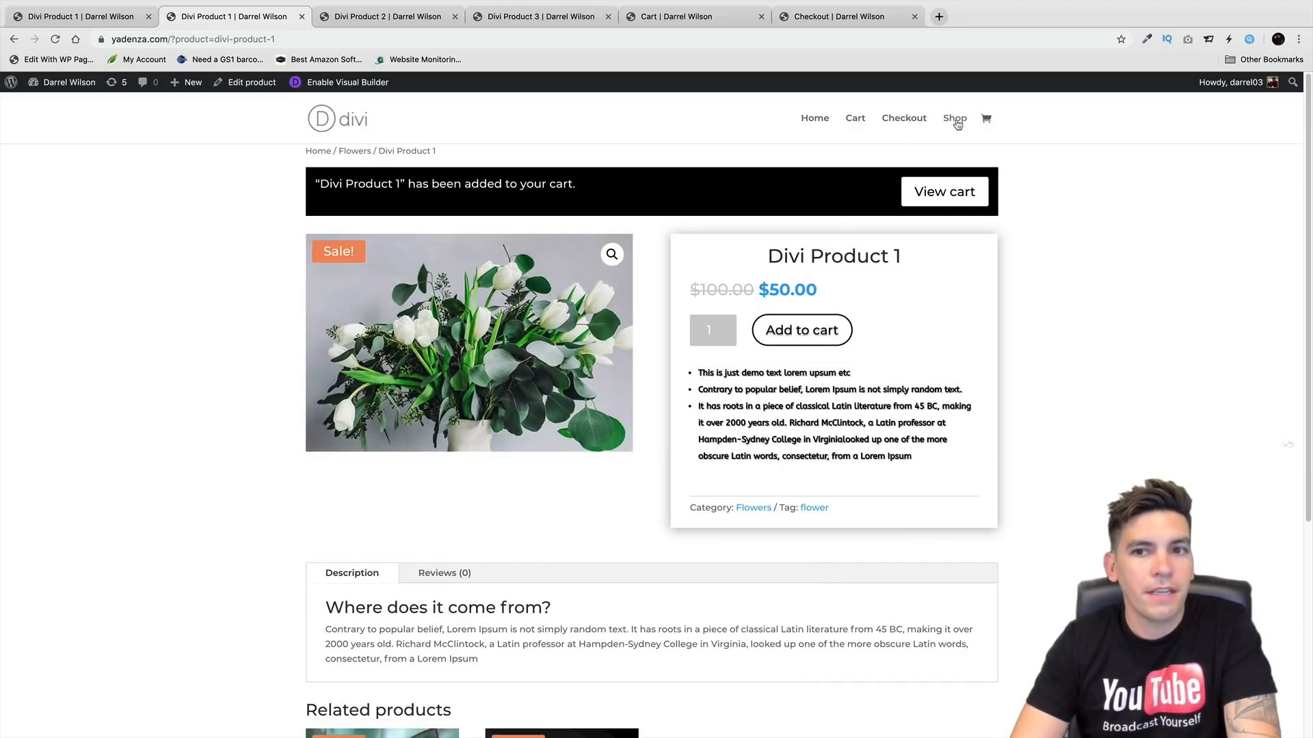
Open Divi Product 2 from the site's shop page and examine its e-book landing layout
left_click(319, 154)
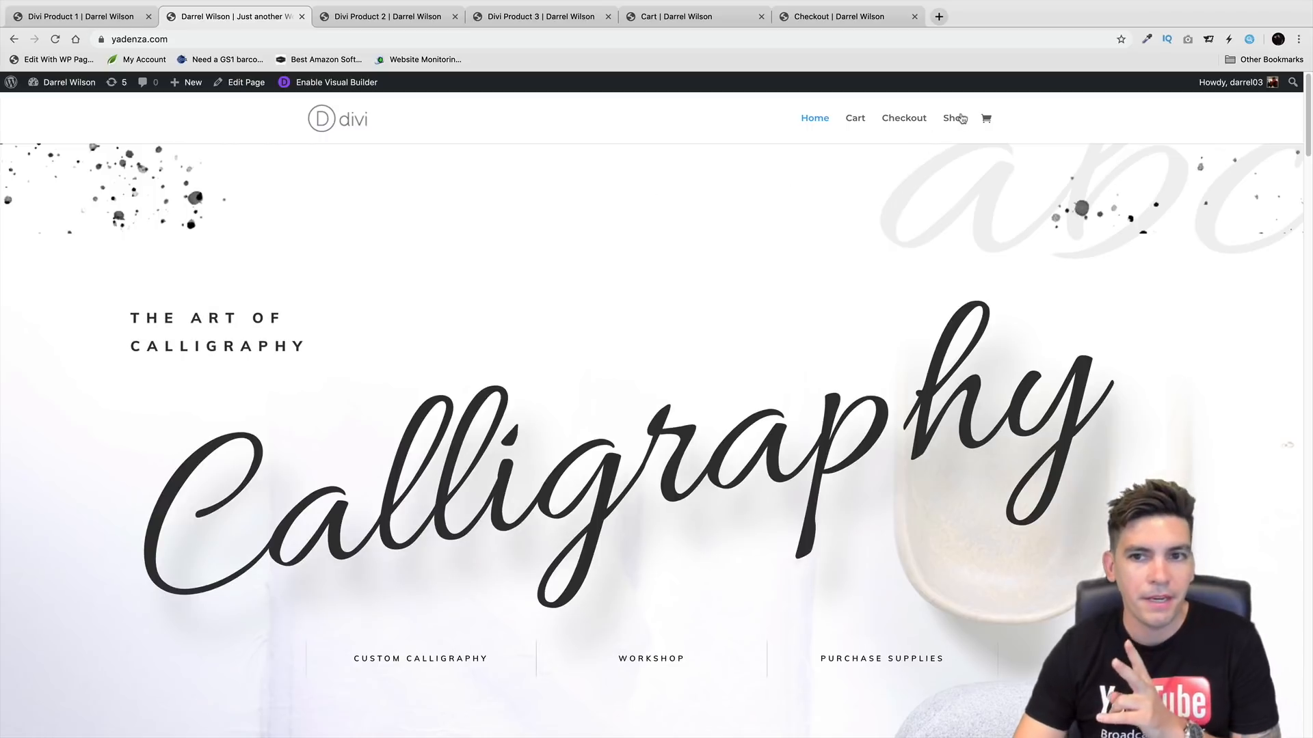
left_click(893, 661)
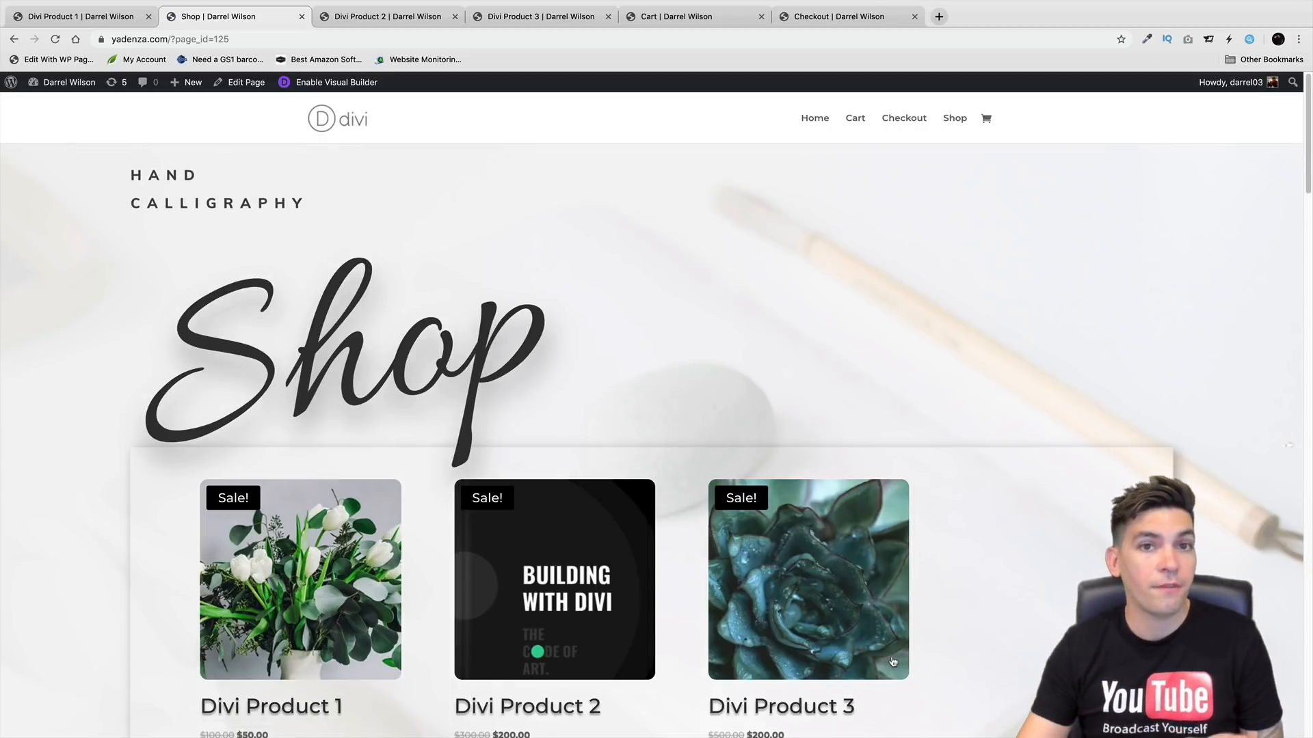
scroll(882, 658, "down", 2)
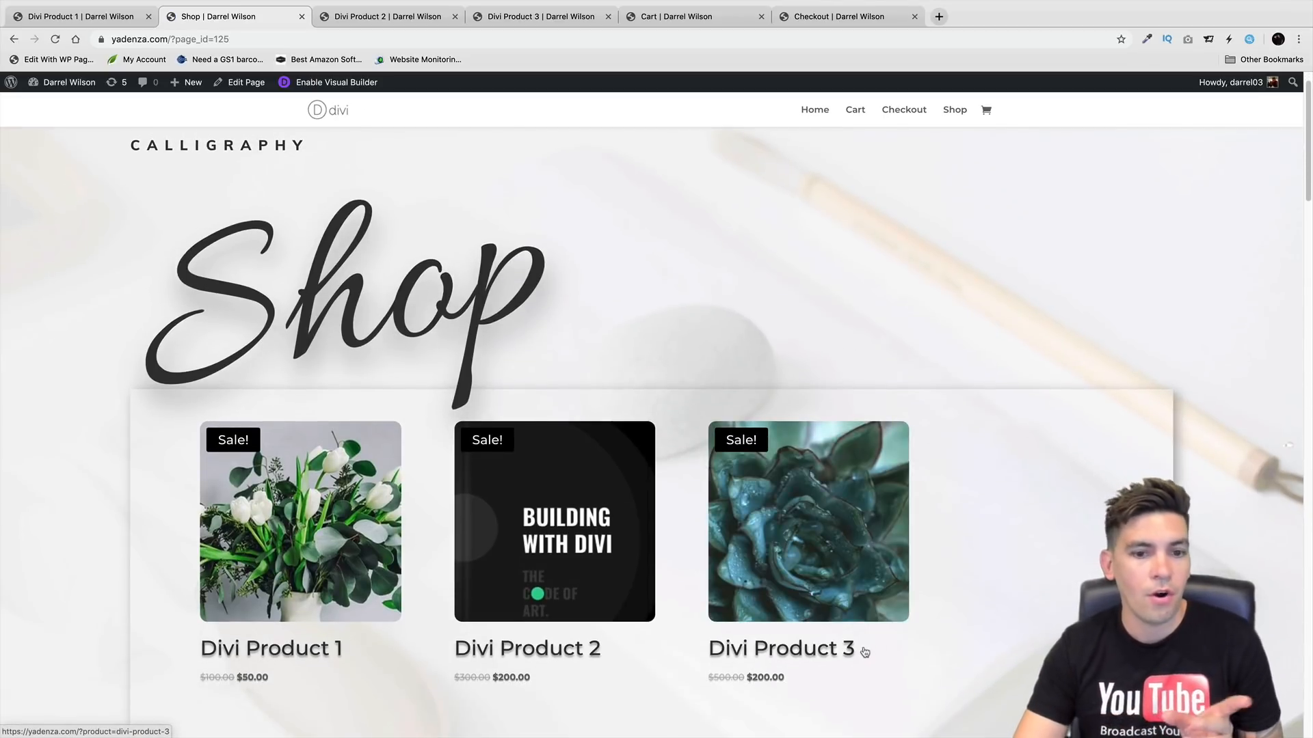
left_click(585, 535)
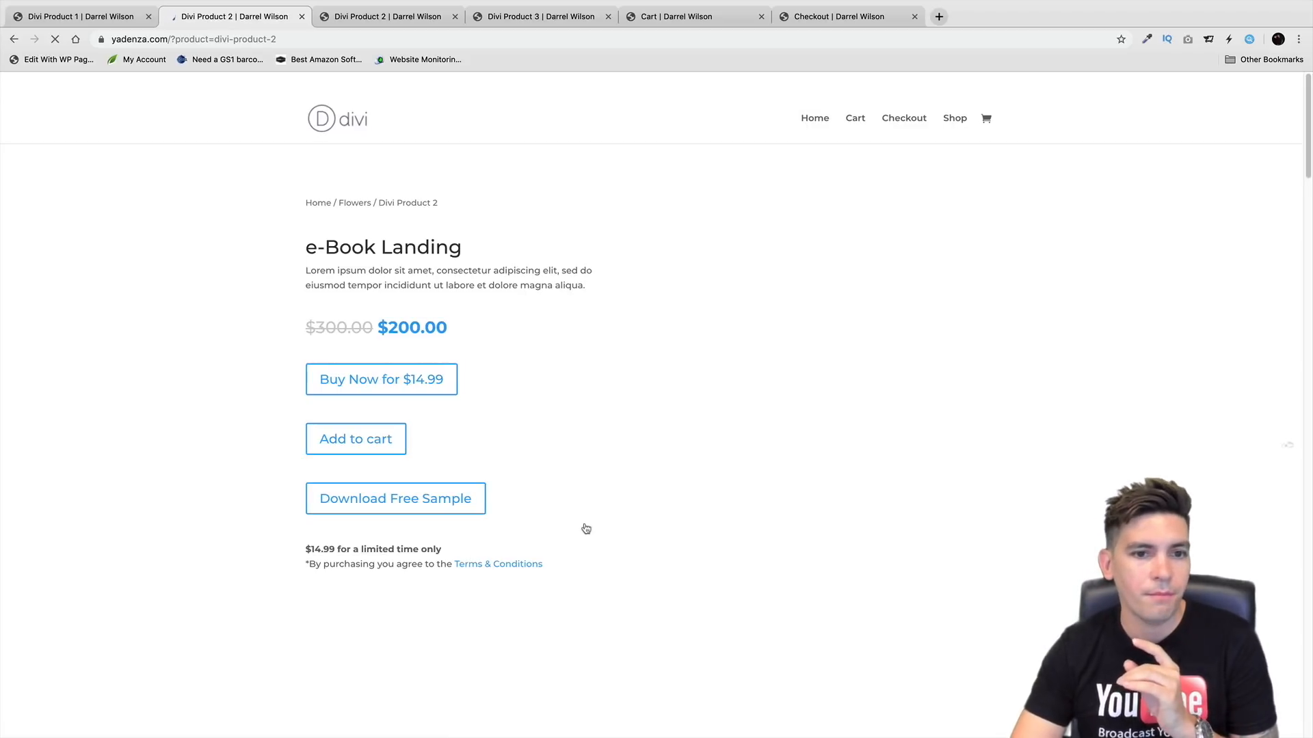
scroll(596, 528, "down", 2)
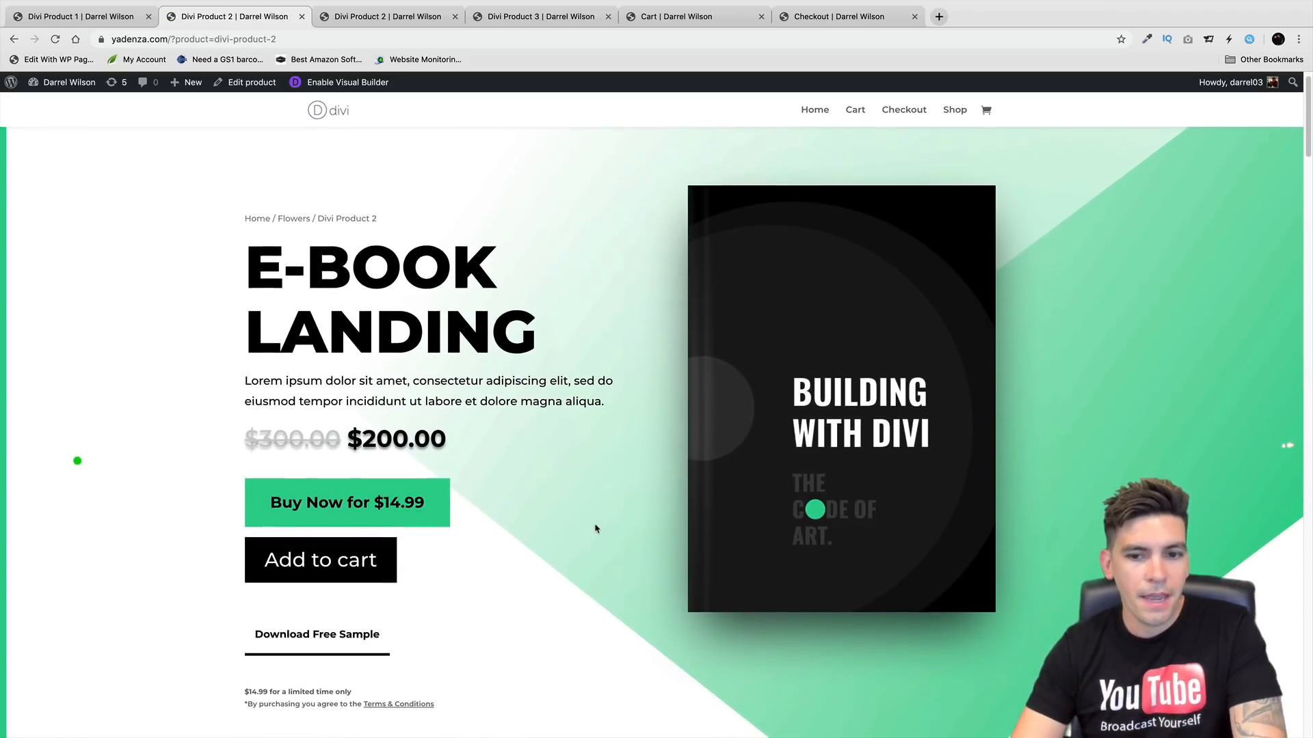
scroll(596, 529, "down", 2)
scroll(595, 566, "up", 4)
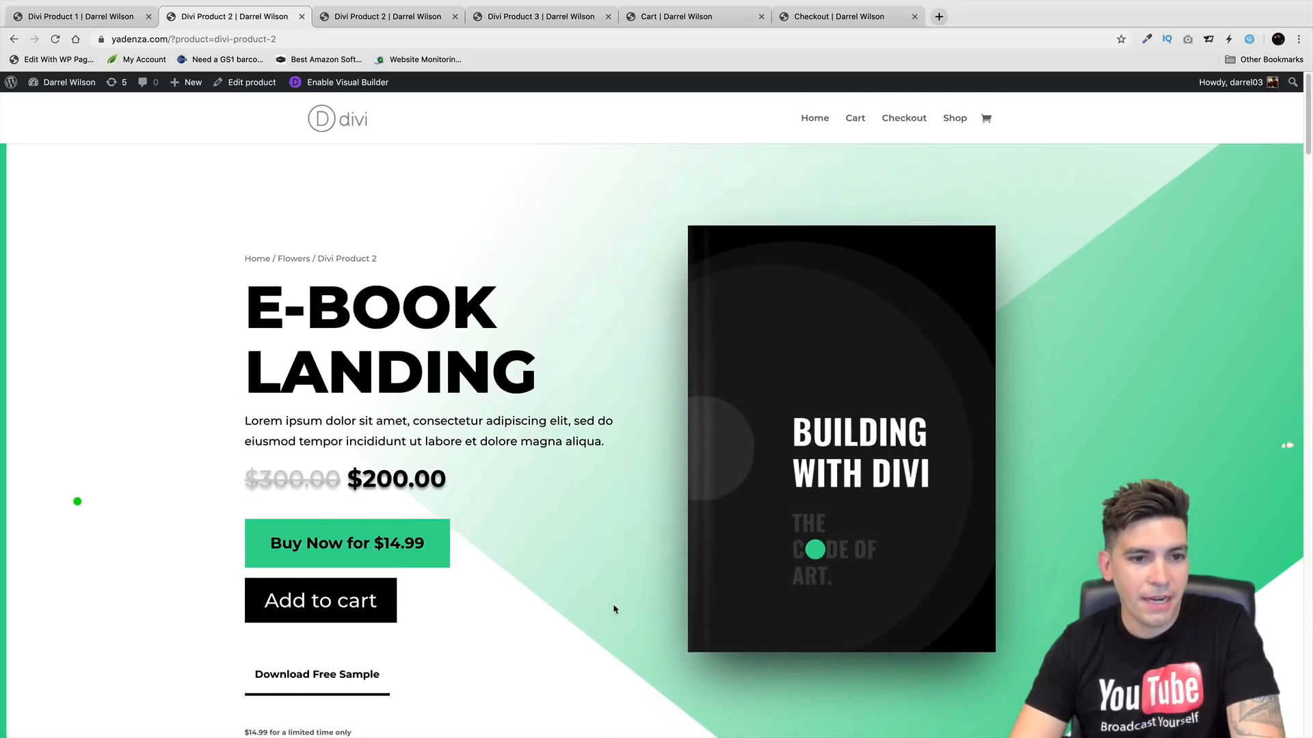
scroll(614, 609, "down", 1)
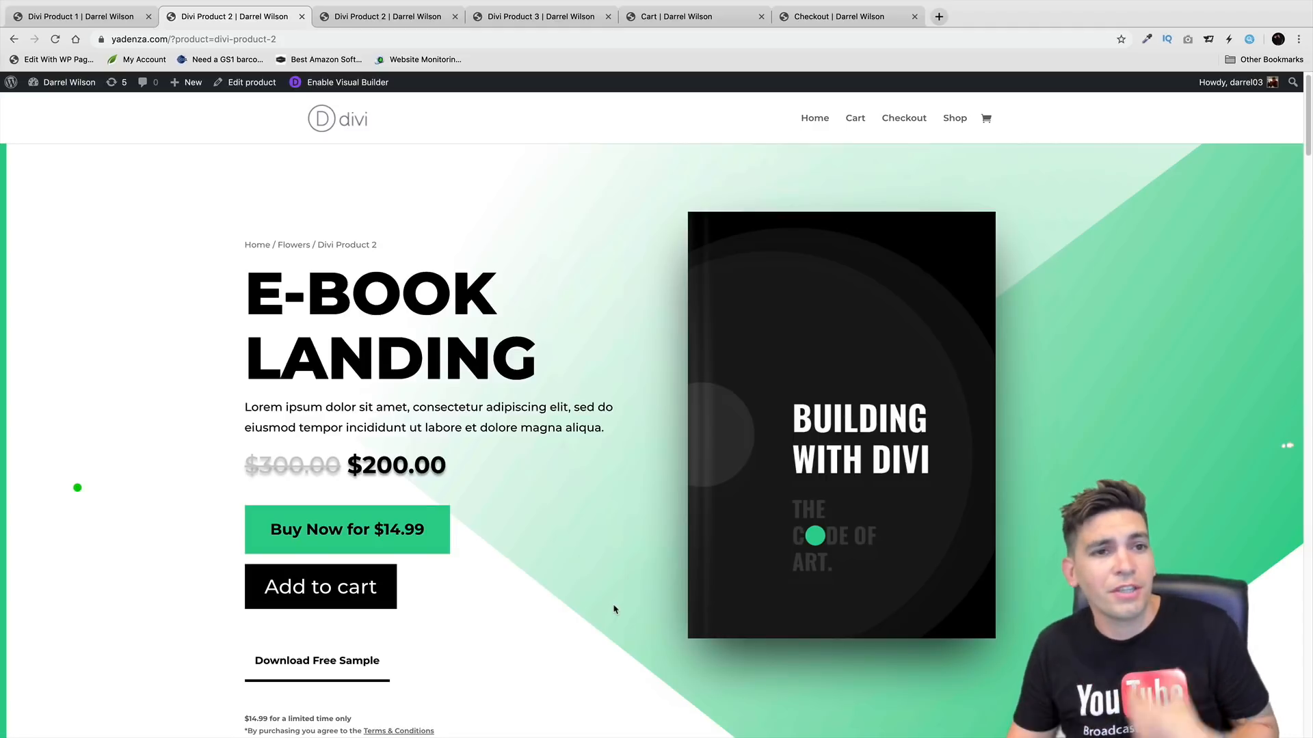
Create a new WooCommerce product titled "Divi Theme e-Book"
mouse_move(190, 82)
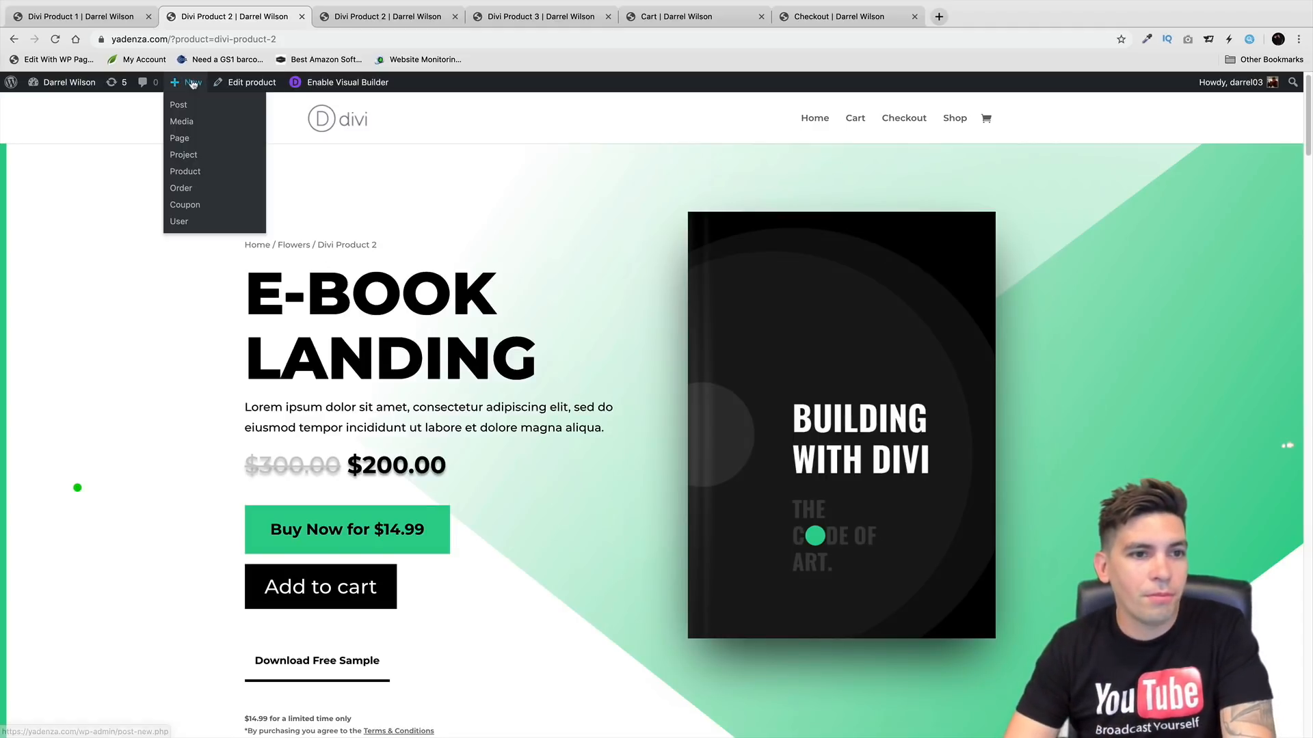
left_click(202, 179)
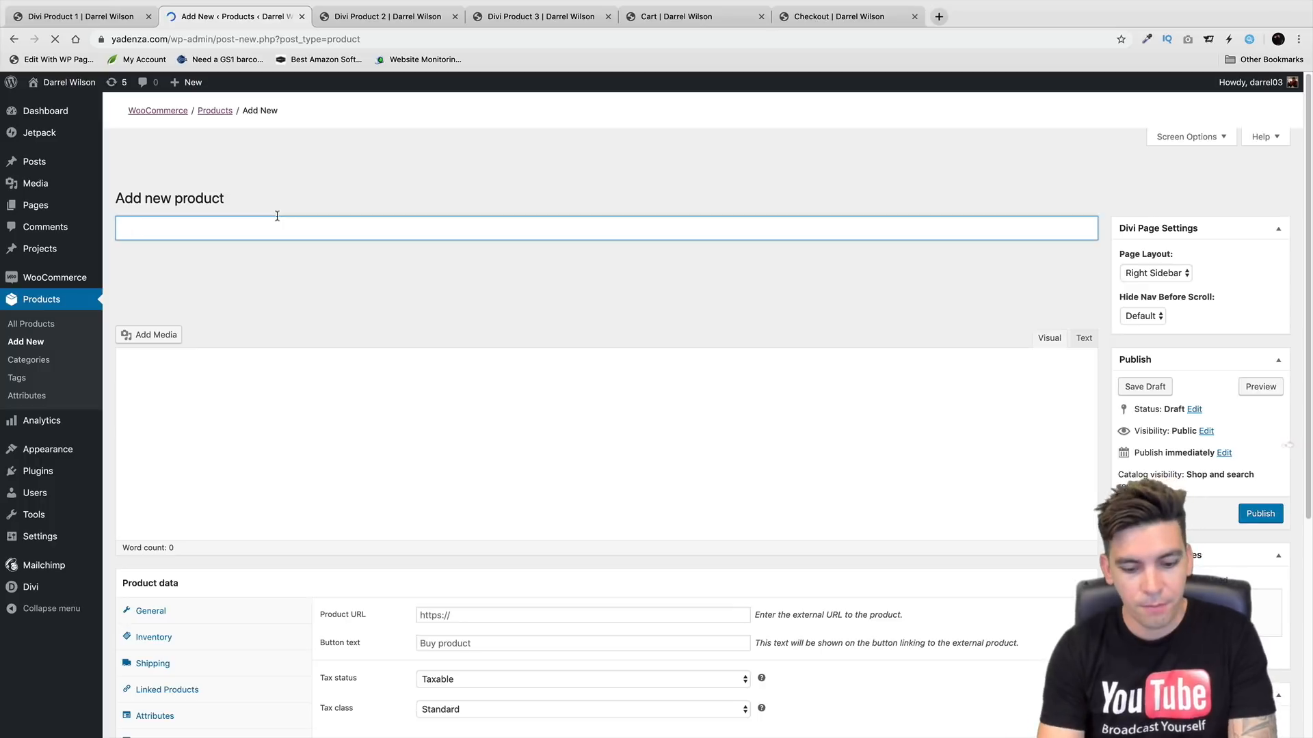
type("Divi th")
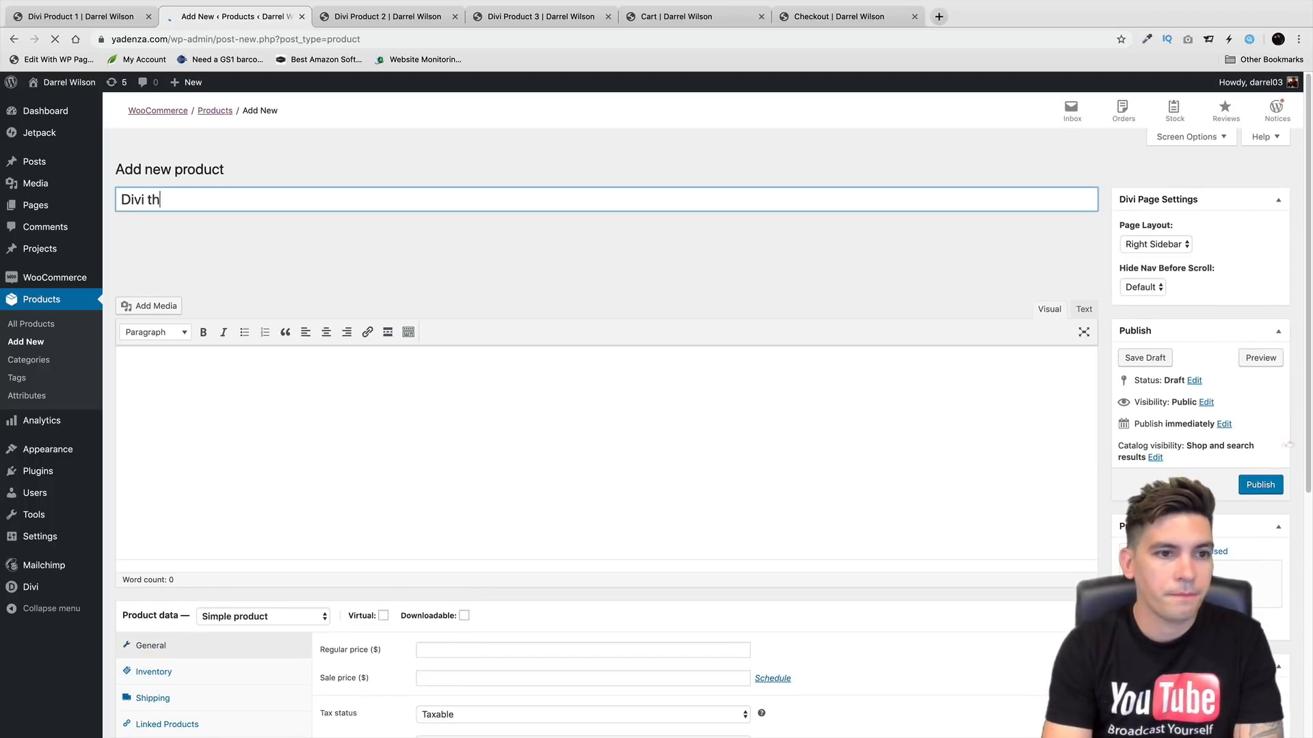
key("BackSpace")
key("BackSpace")
type("Theme e")
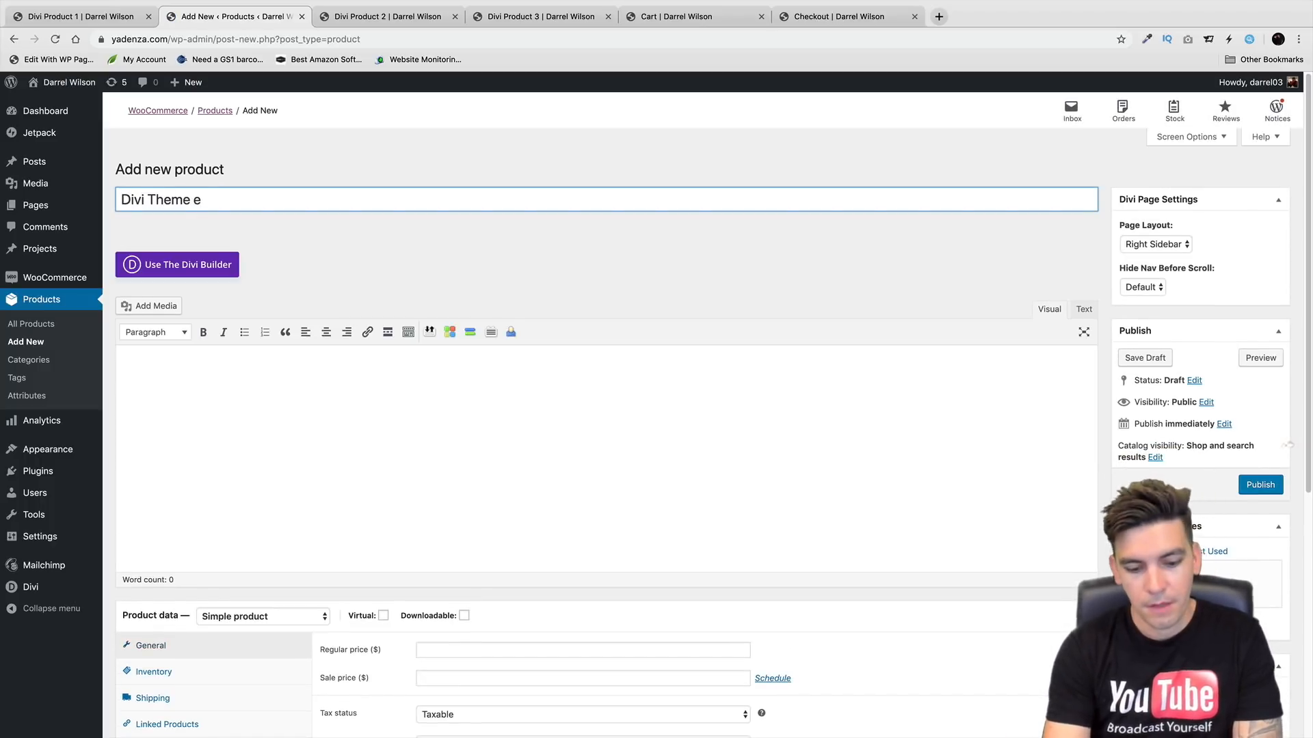
type("-Book")
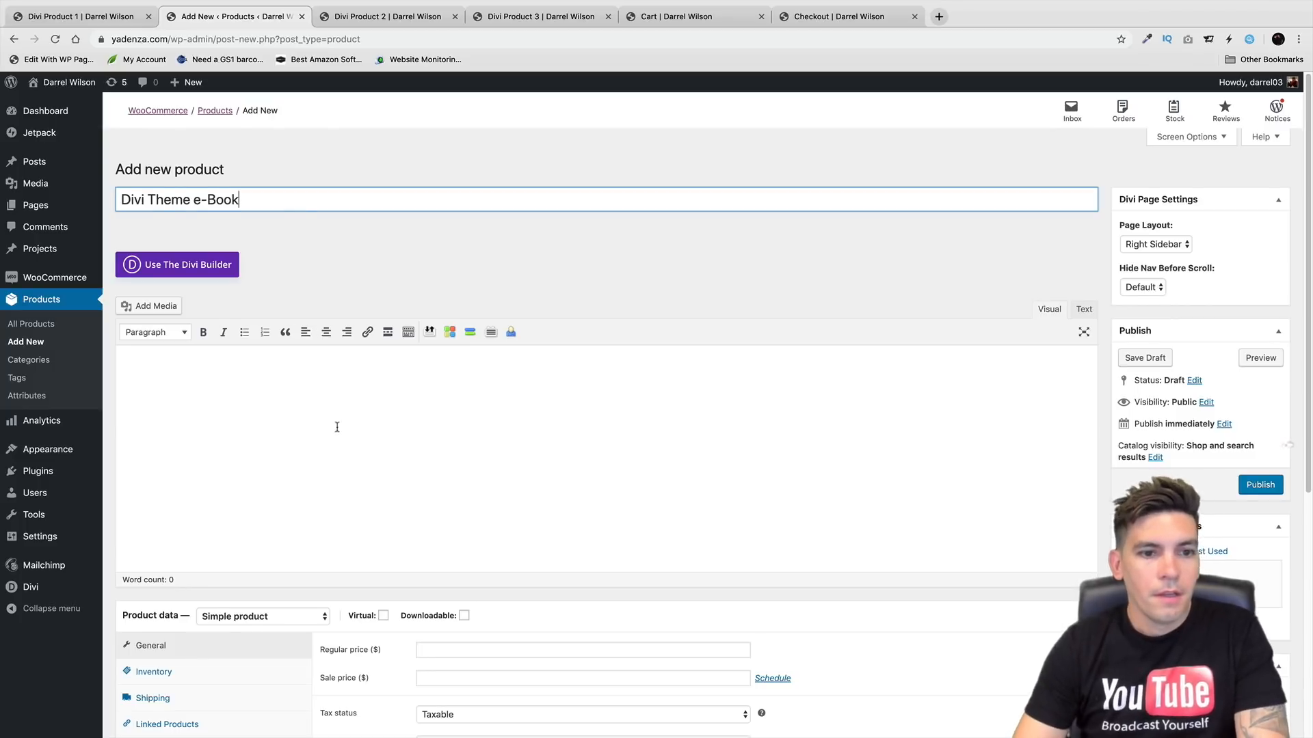
Copy the paragraph beside the "About the Book" heading on the Divi Product 2 page
scroll(337, 424, "down", 5)
scroll(437, 361, "down", 3)
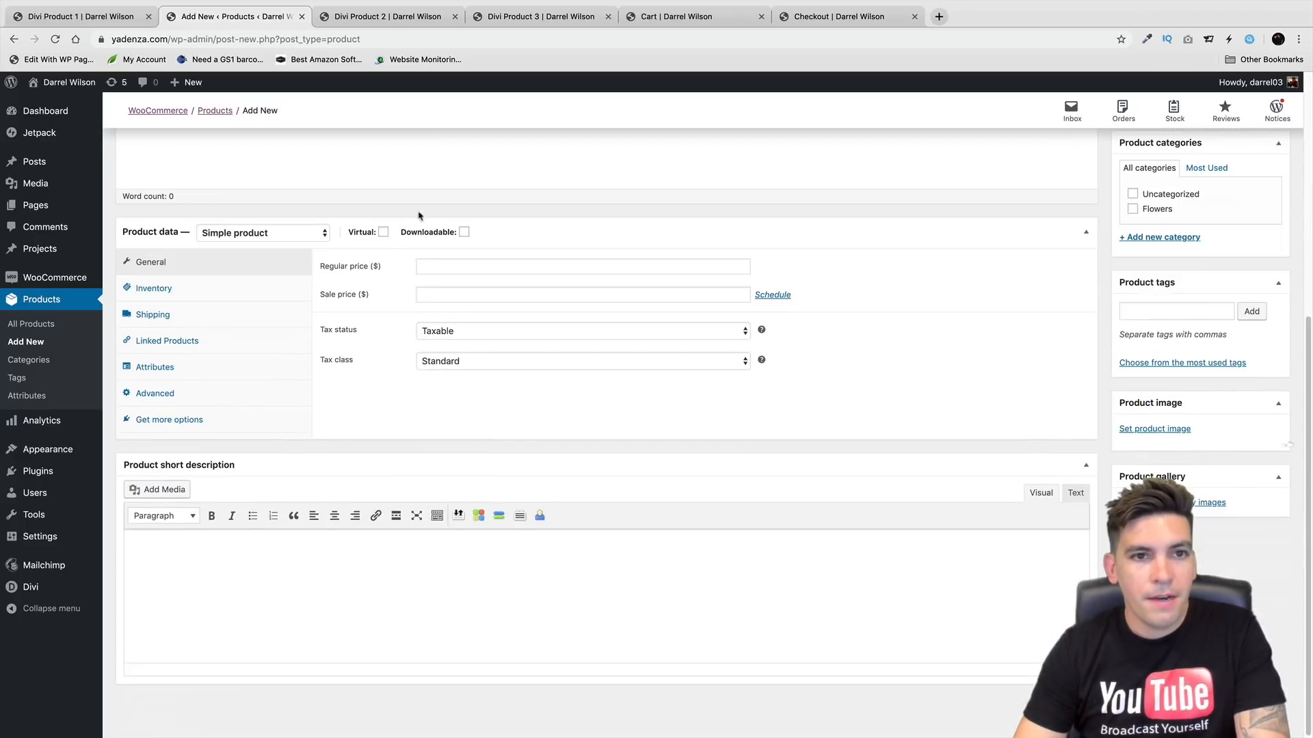
key("ctrl+Tab")
scroll(527, 451, "down", 4)
scroll(531, 478, "down", 7)
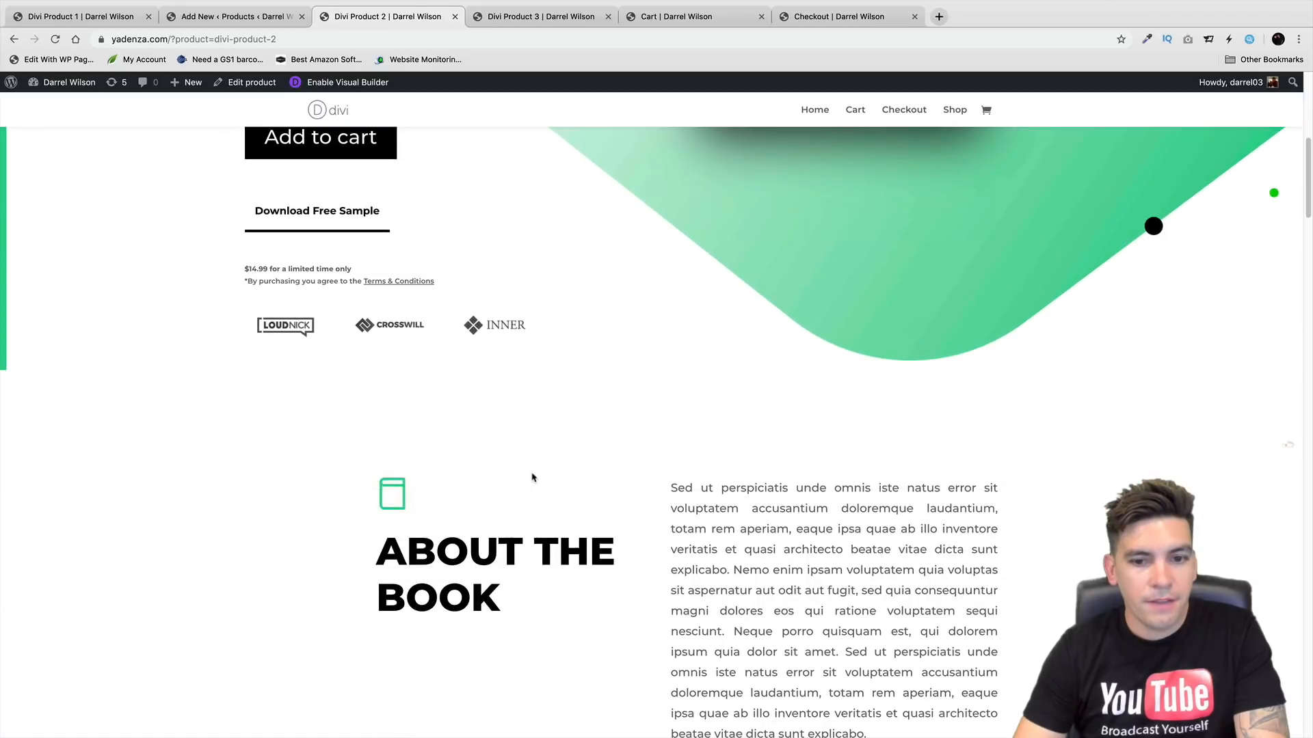
left_click_drag(866, 465, 668, 214)
key("ctrl+c")
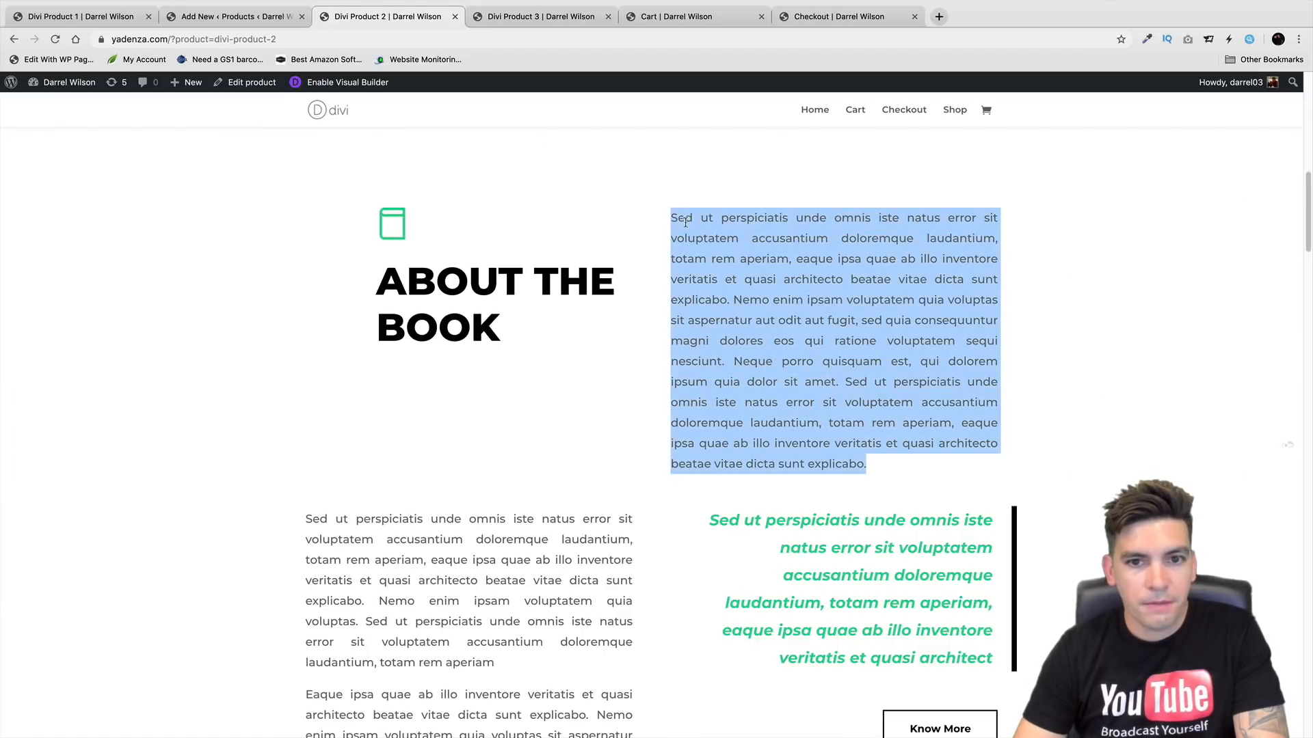
right_click(668, 214)
left_click(697, 236)
Paste the copied paragraph into the main description of the new Divi Theme e-Book product
left_click(260, 16)
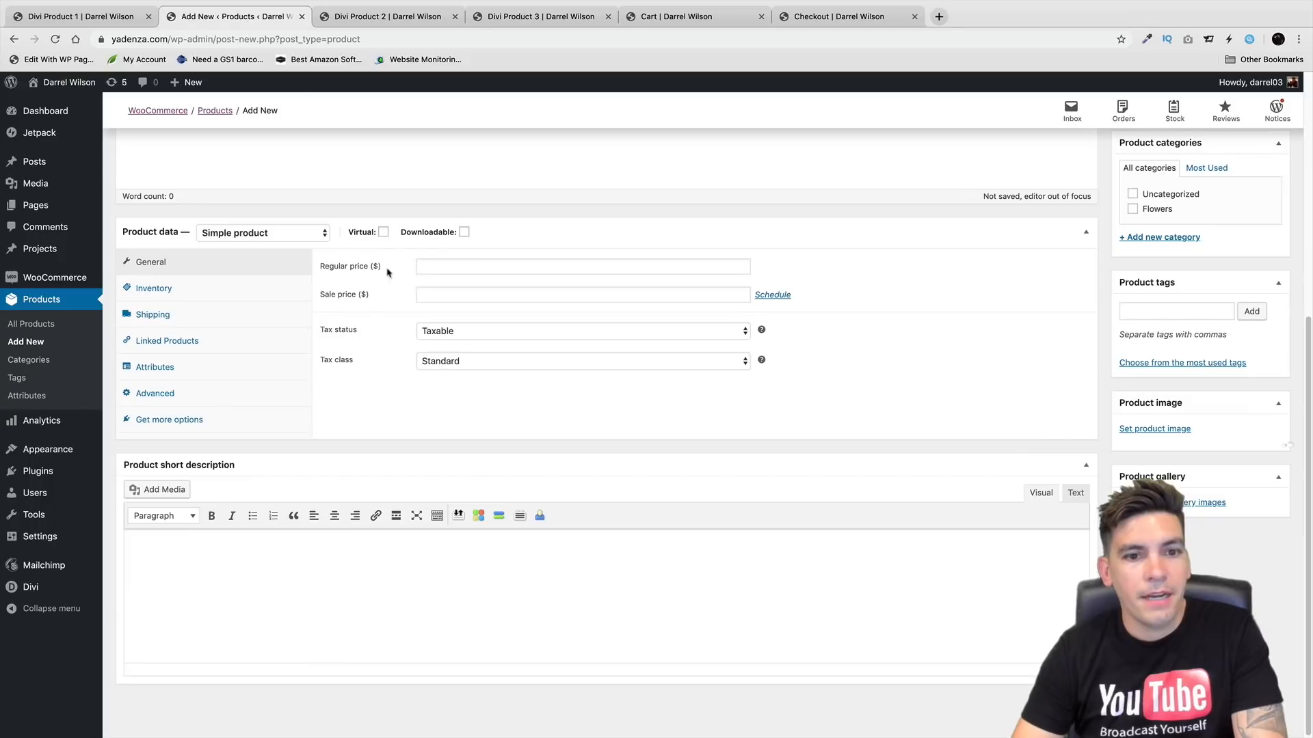
right_click(299, 561)
left_click(321, 626)
scroll(318, 424, "up", 6)
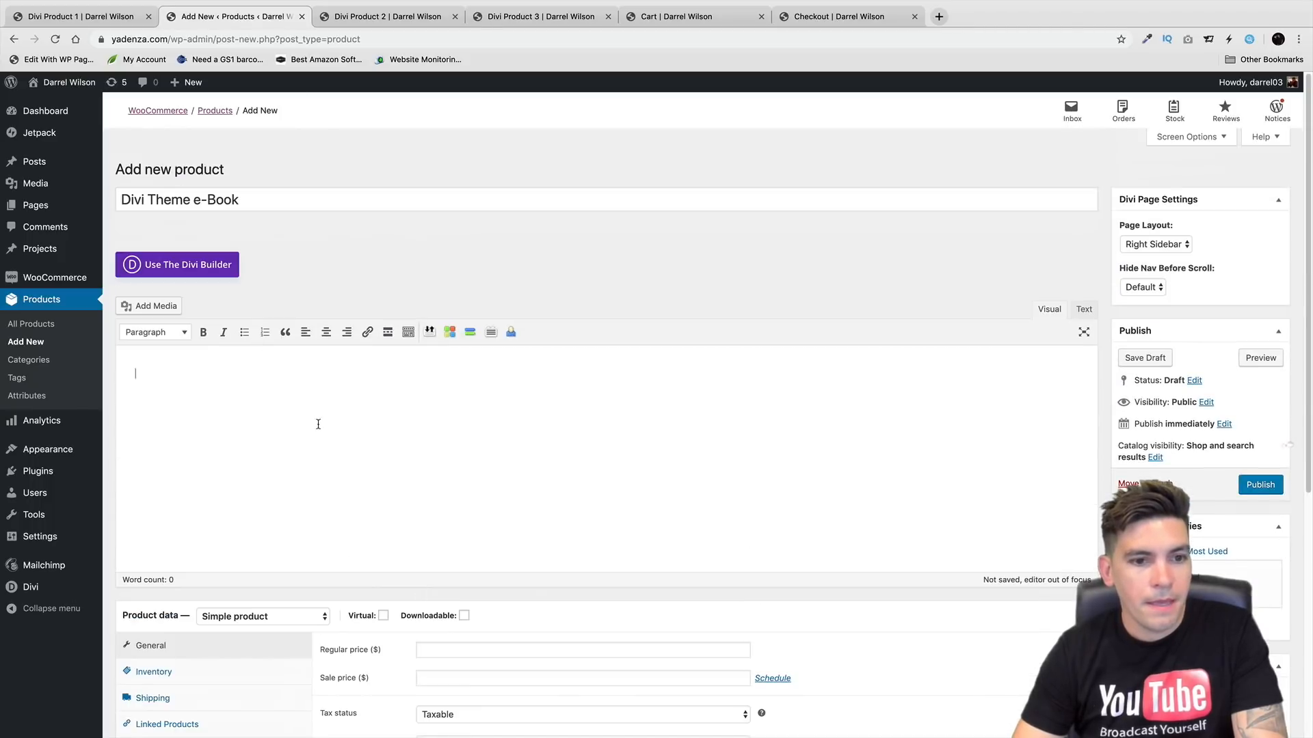
right_click(318, 424)
left_click(228, 436)
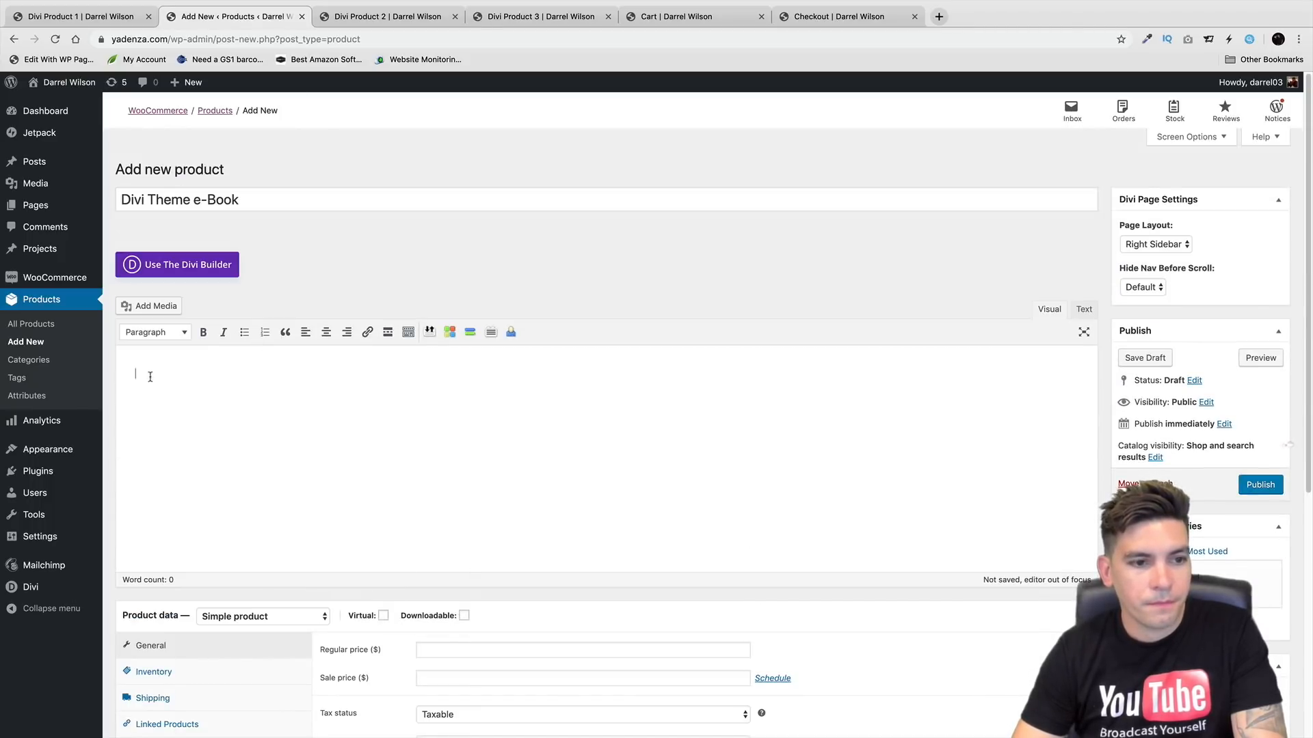
right_click(149, 377)
left_click(174, 459)
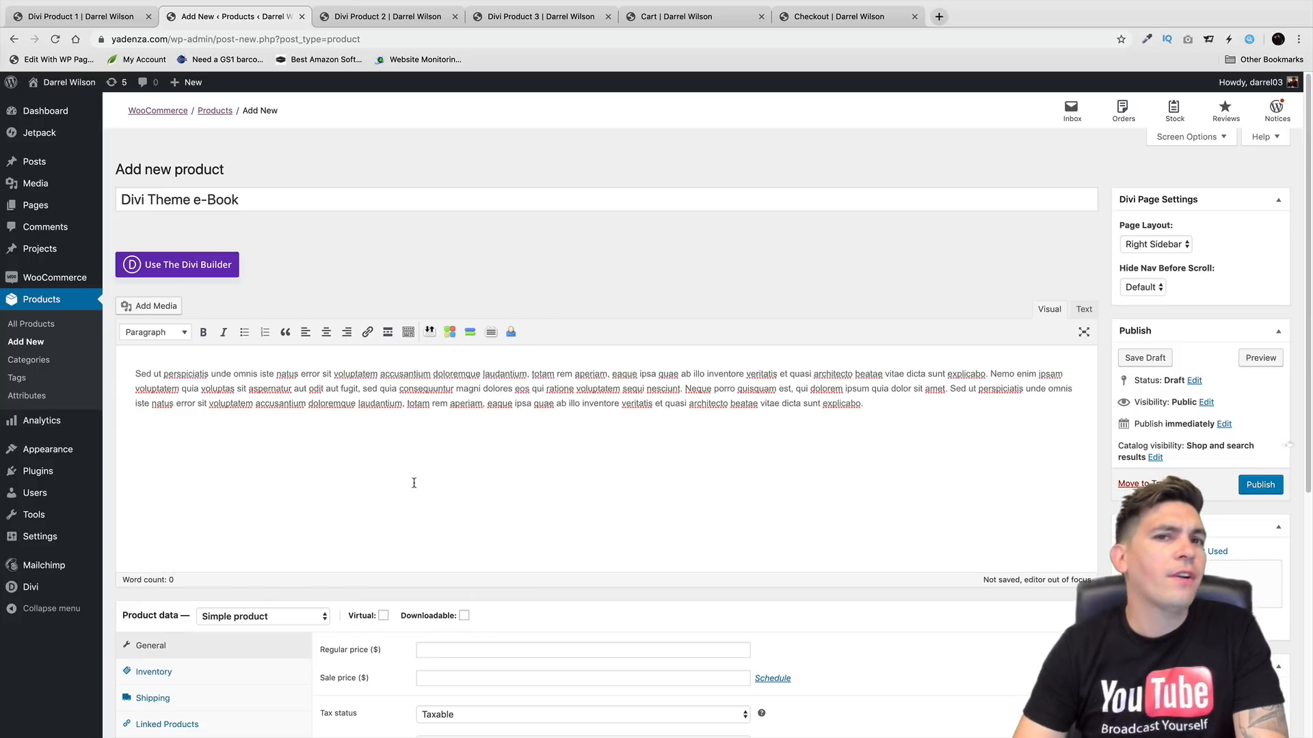
Set the new product's regular price to $3000 and its sale price to $200
scroll(413, 483, "down", 3)
left_click(488, 524)
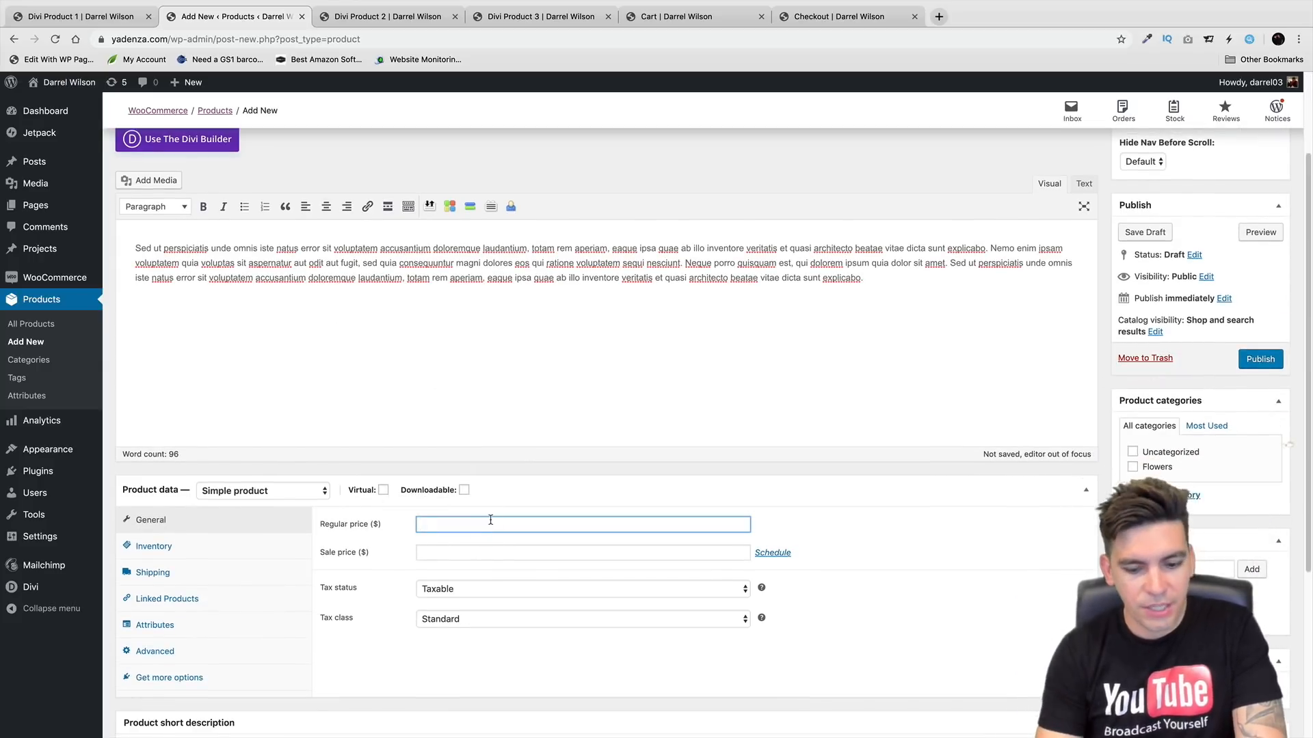
key("Tab")
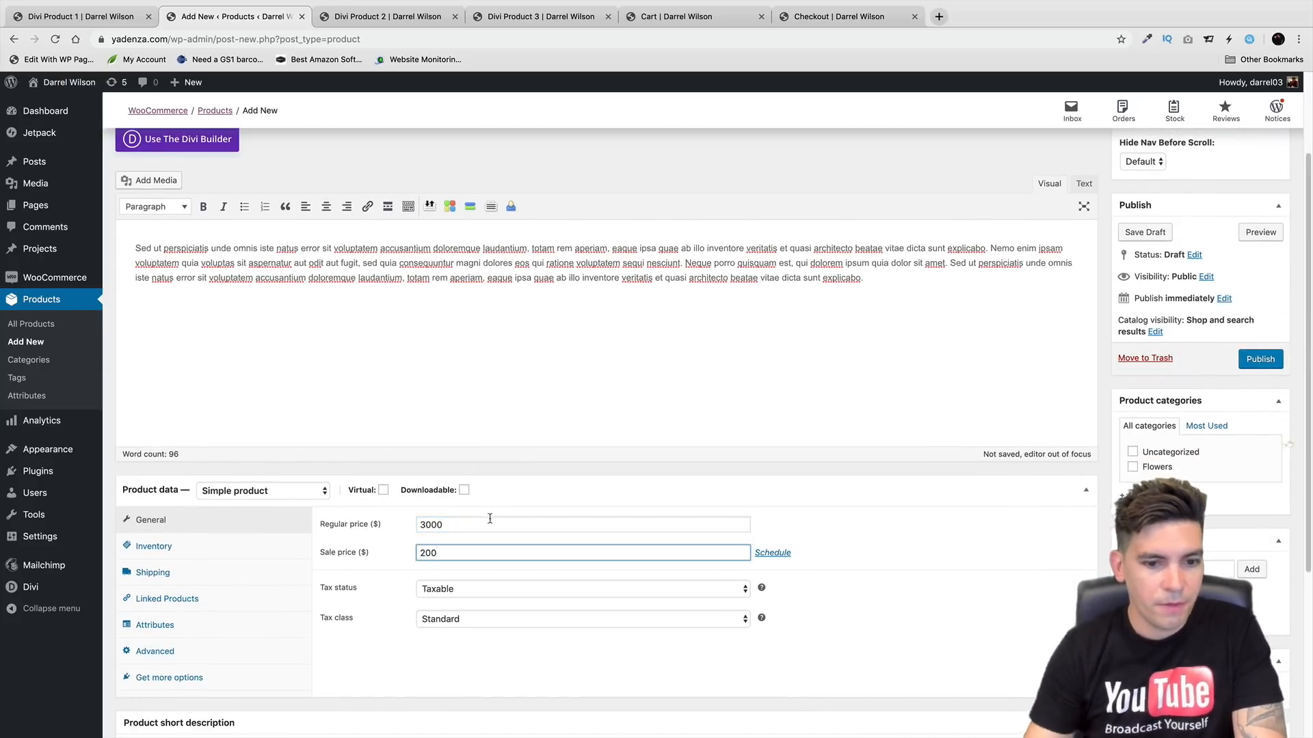
Assign the new e-book product to the Flowers category
key("Tab")
scroll(493, 527, "down", 2)
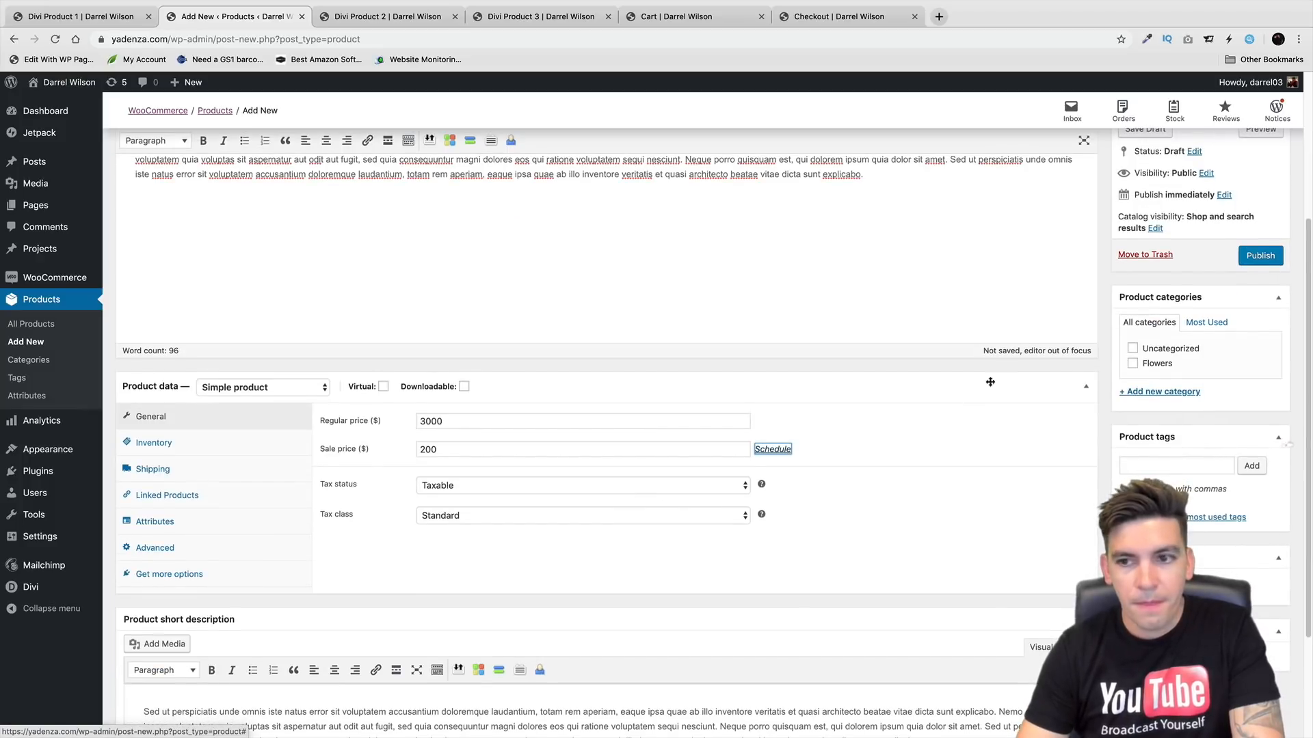
left_click(1133, 364)
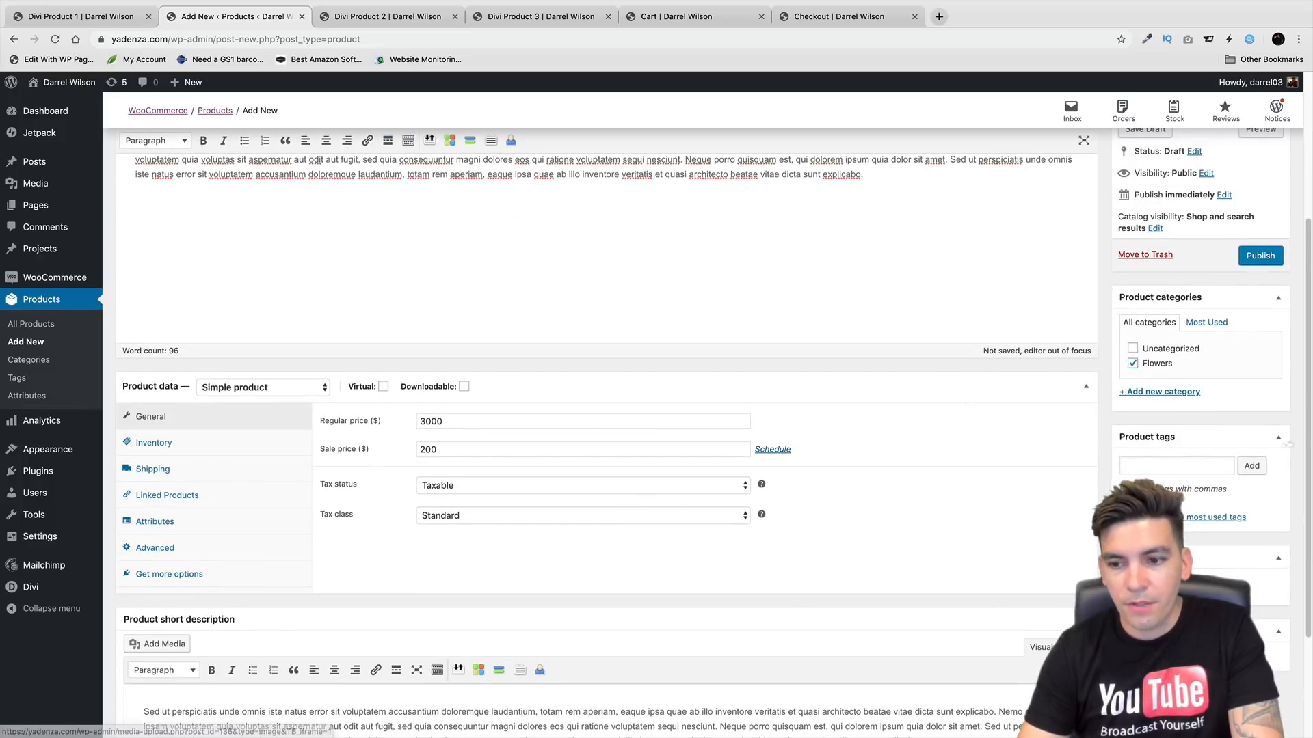
Set the black "Building With Divi" book cover from the media library as the product image
left_click(1151, 587)
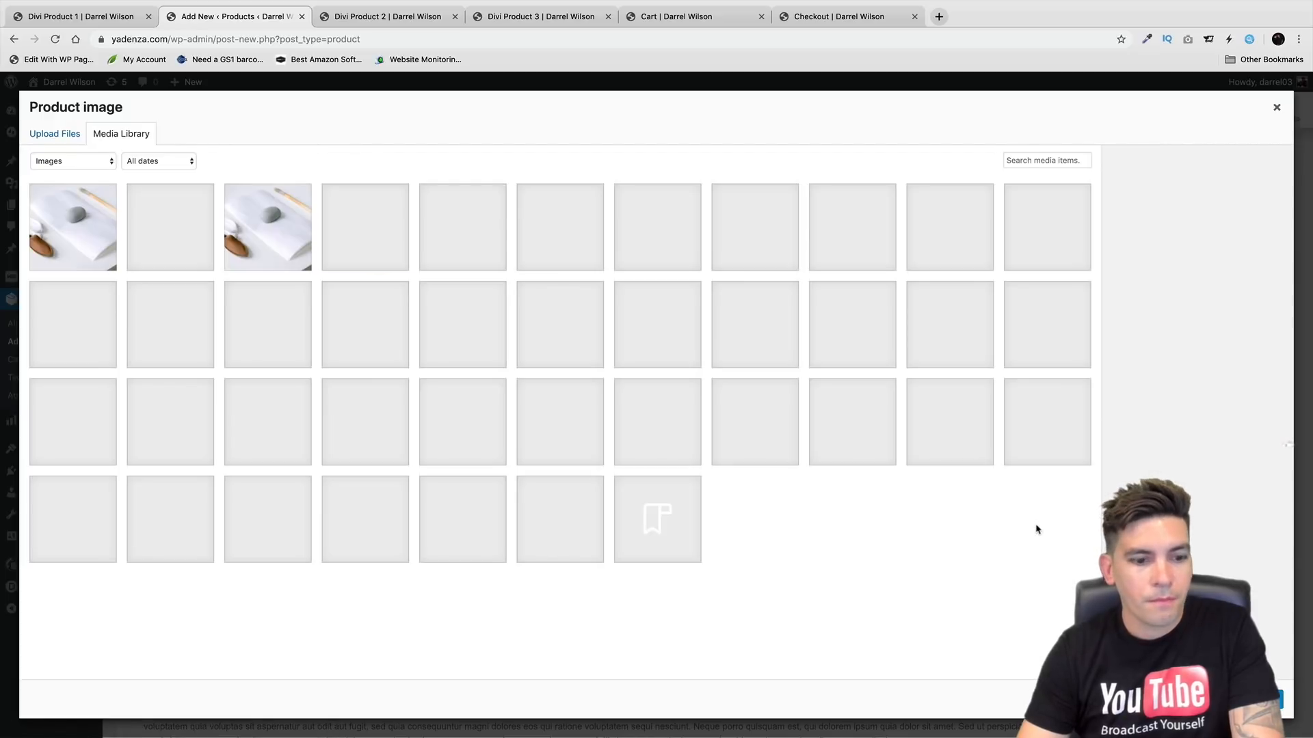
scroll(524, 371, "down", 2)
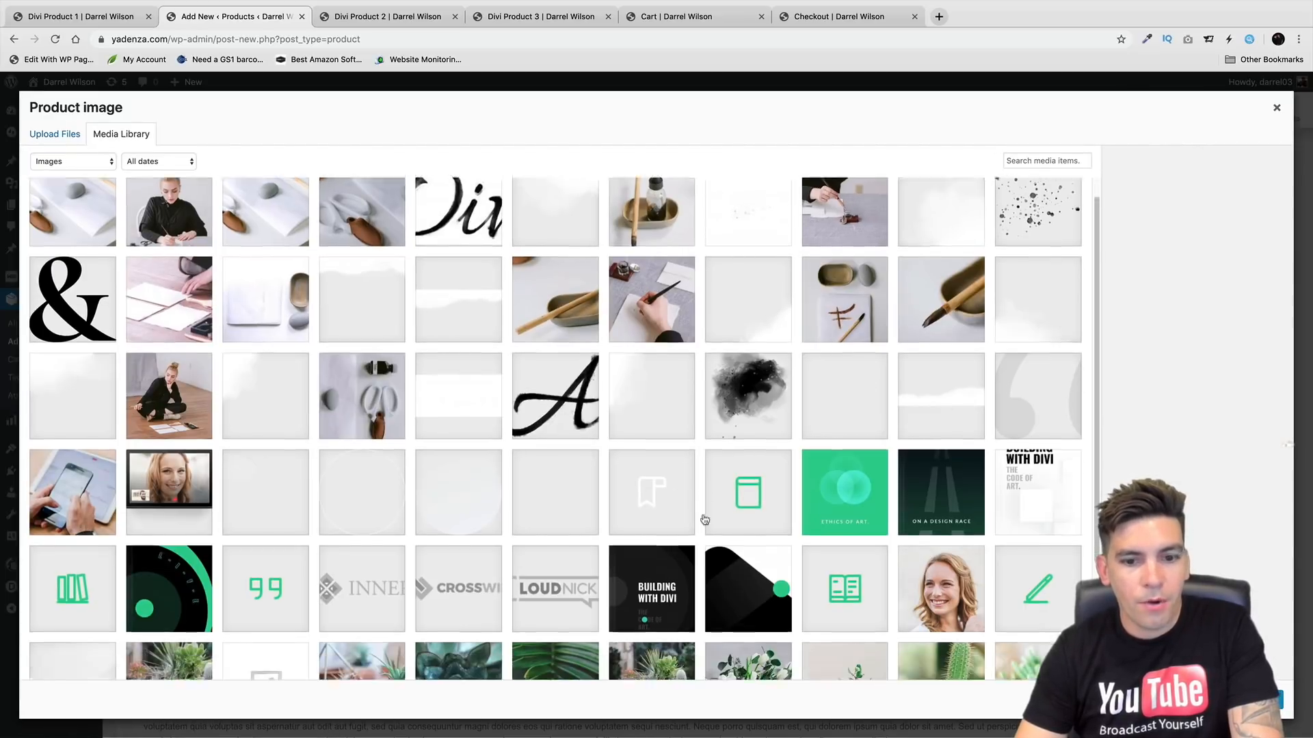
left_click(655, 518)
left_click(1265, 701)
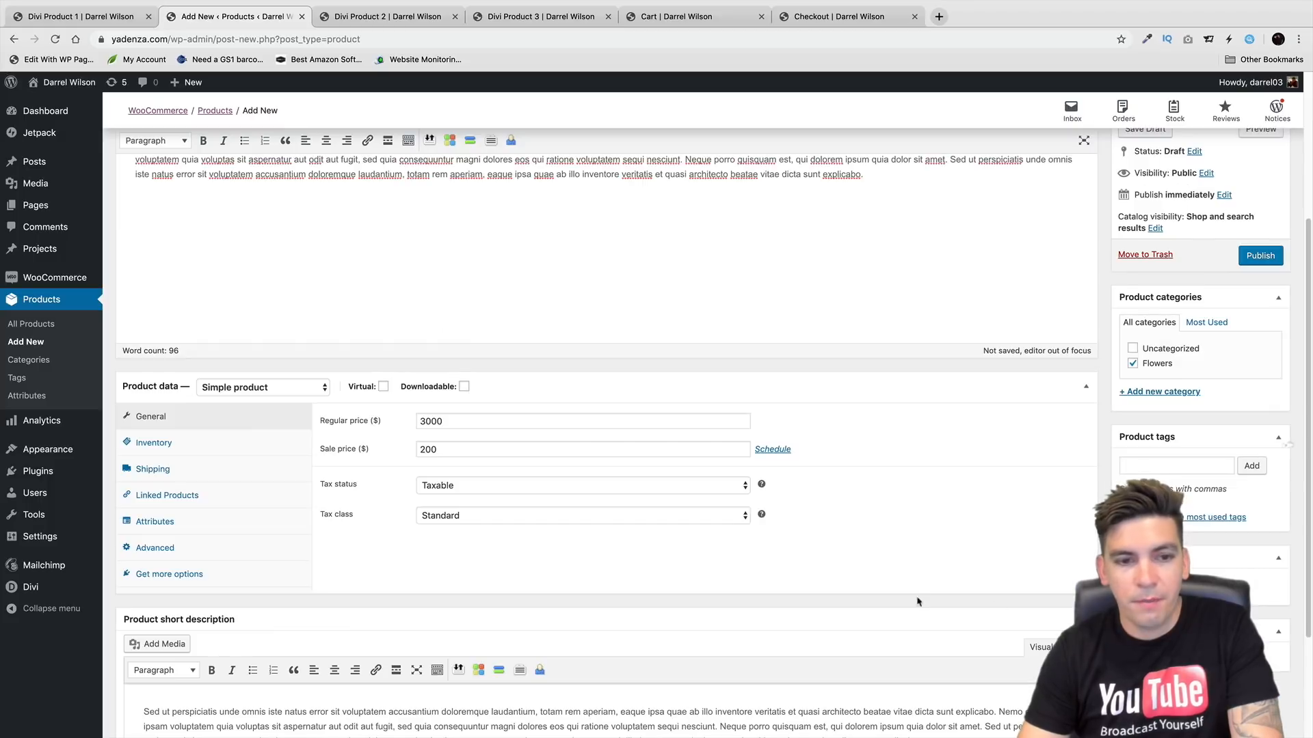
Review the product's short description and pricing data, and publish the Divi Theme e-Book product
scroll(572, 547, "down", 5)
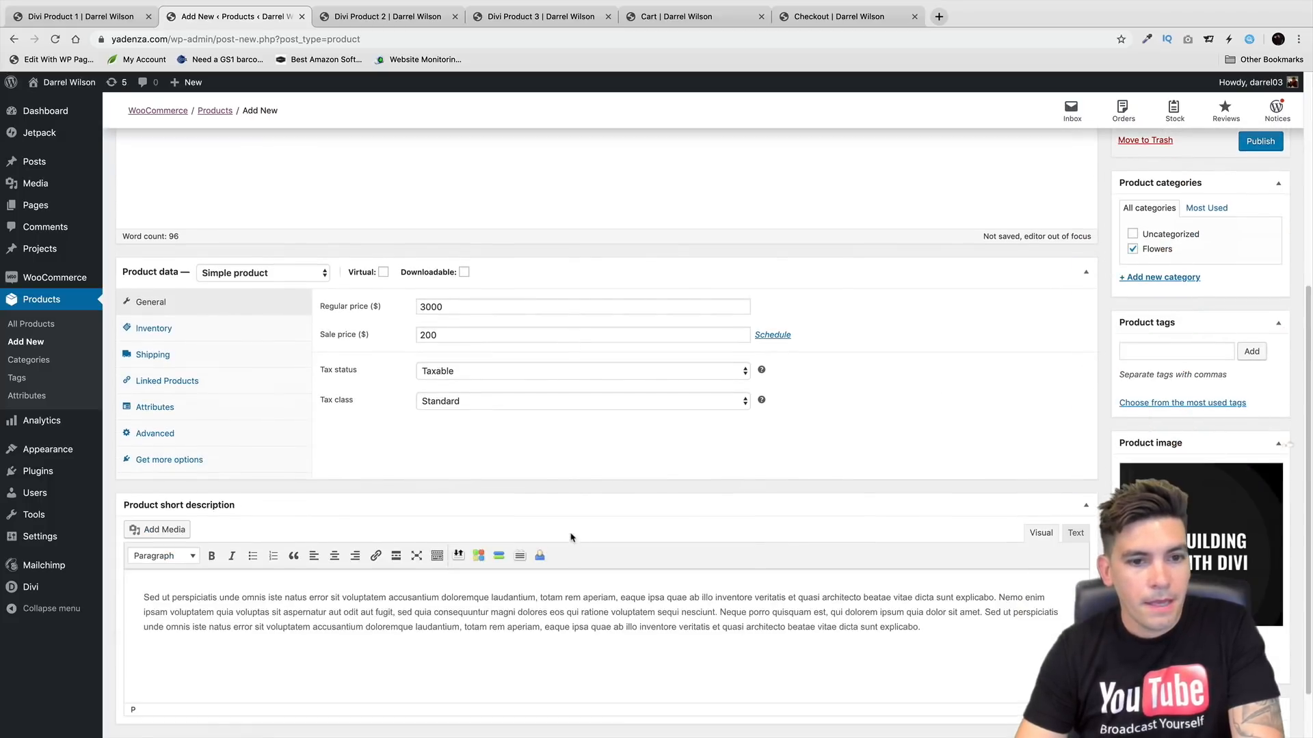
scroll(534, 540, "down", 1)
scroll(615, 592, "up", 4)
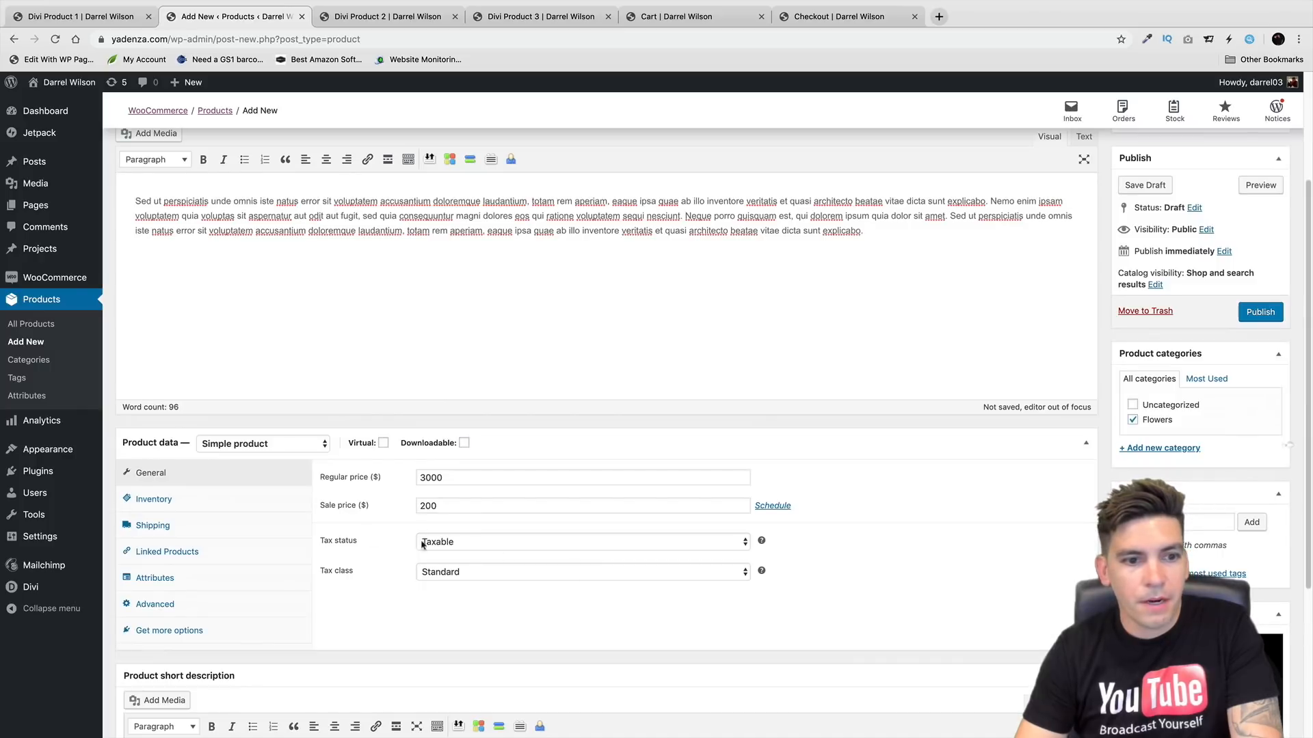
left_click(1256, 314)
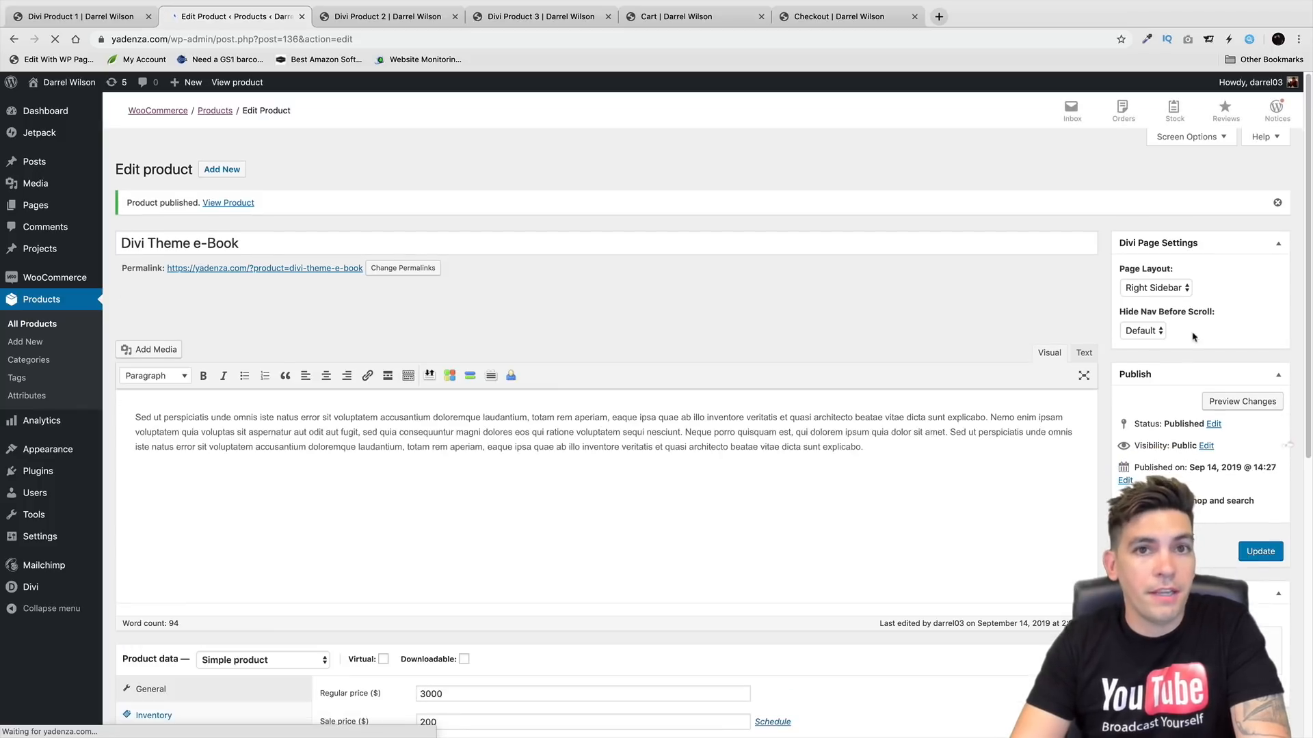
Set the product's Divi page layout to No Sidebar and update the product
left_click(1177, 290)
left_click(1174, 309)
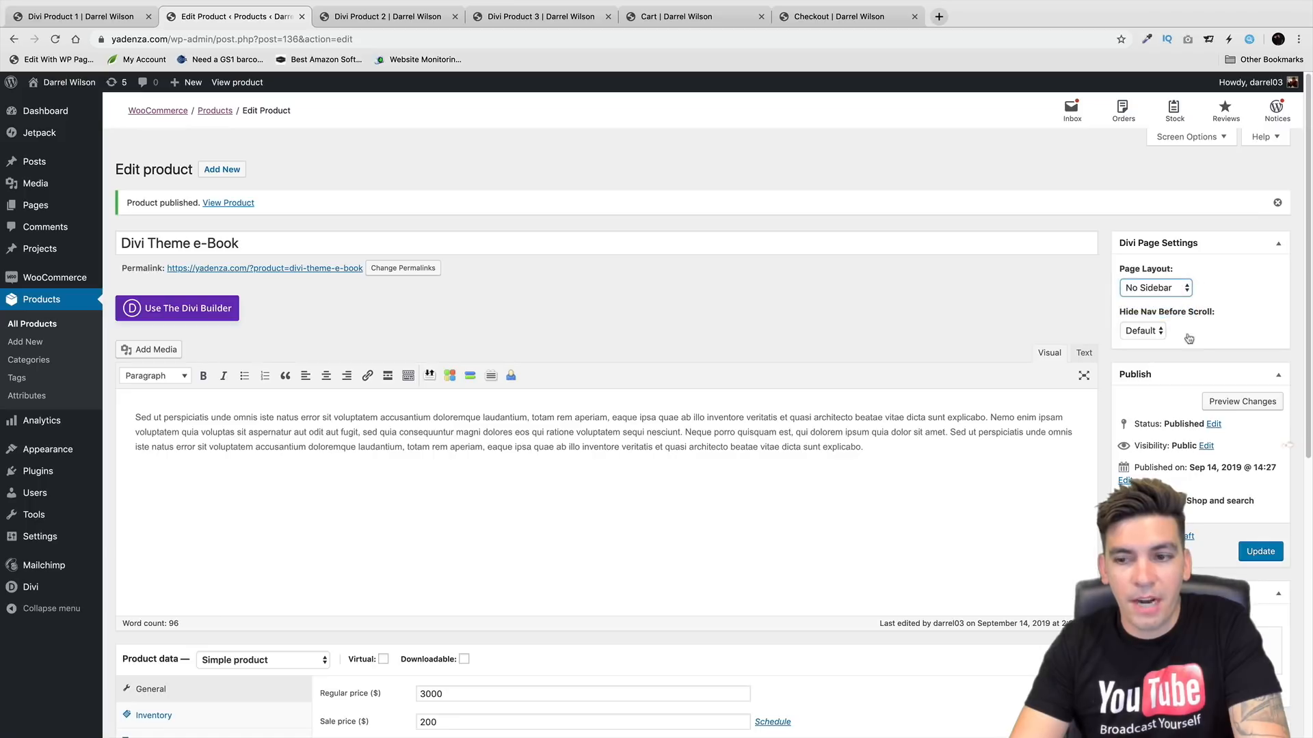
left_click(1258, 553)
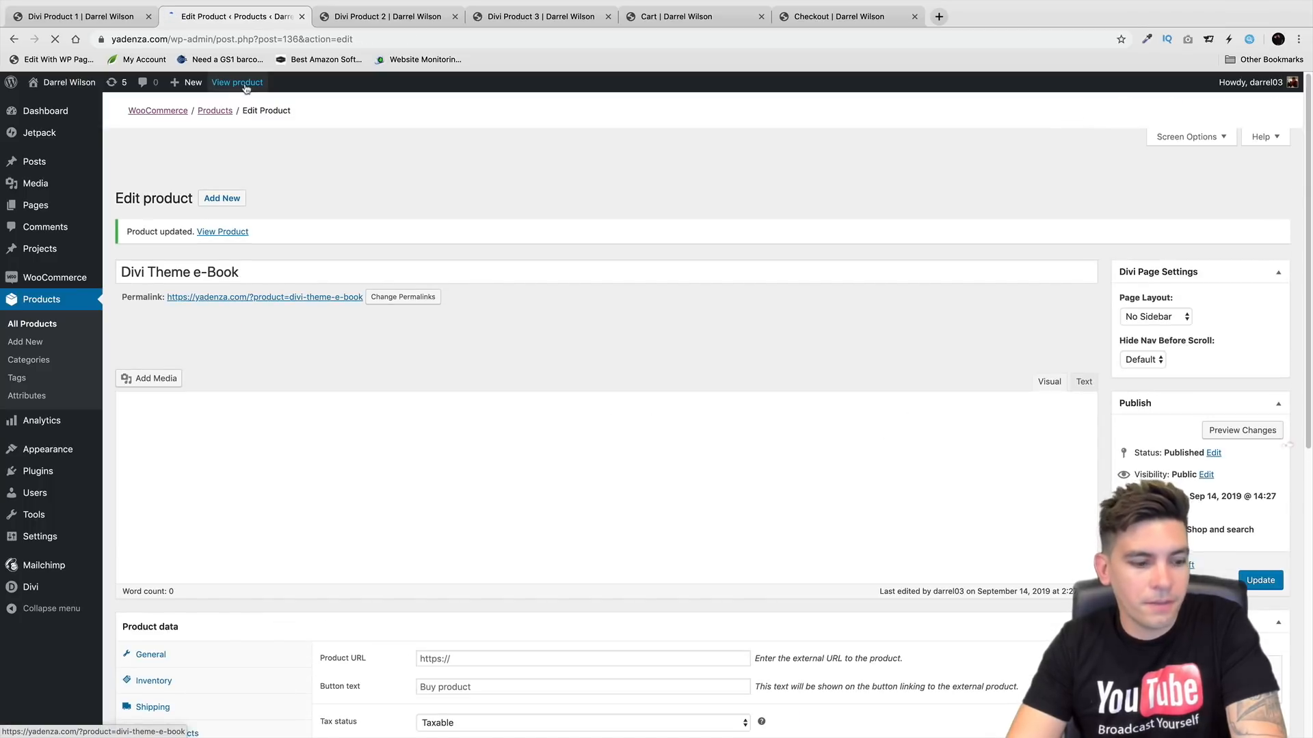
Open the Divi Theme e-Book product page in the Visual Builder and delete all of its default rows
left_click(245, 85)
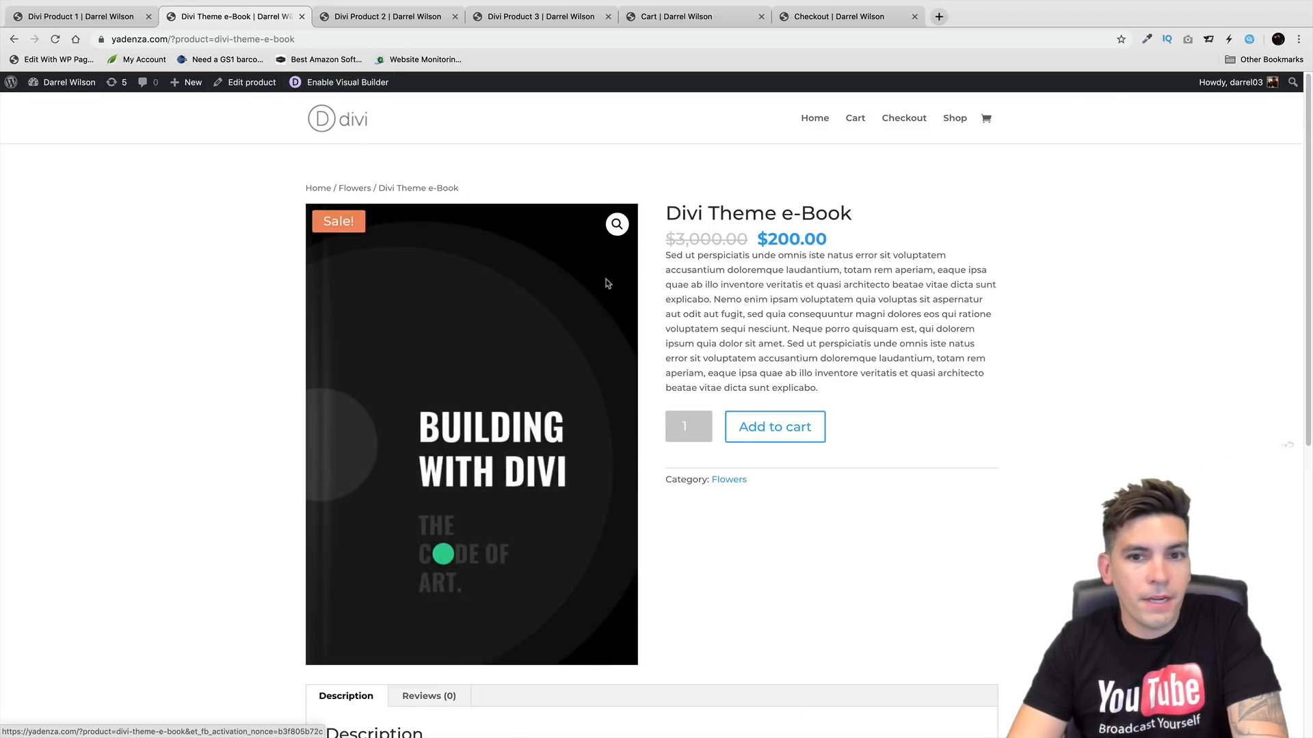
left_click(336, 82)
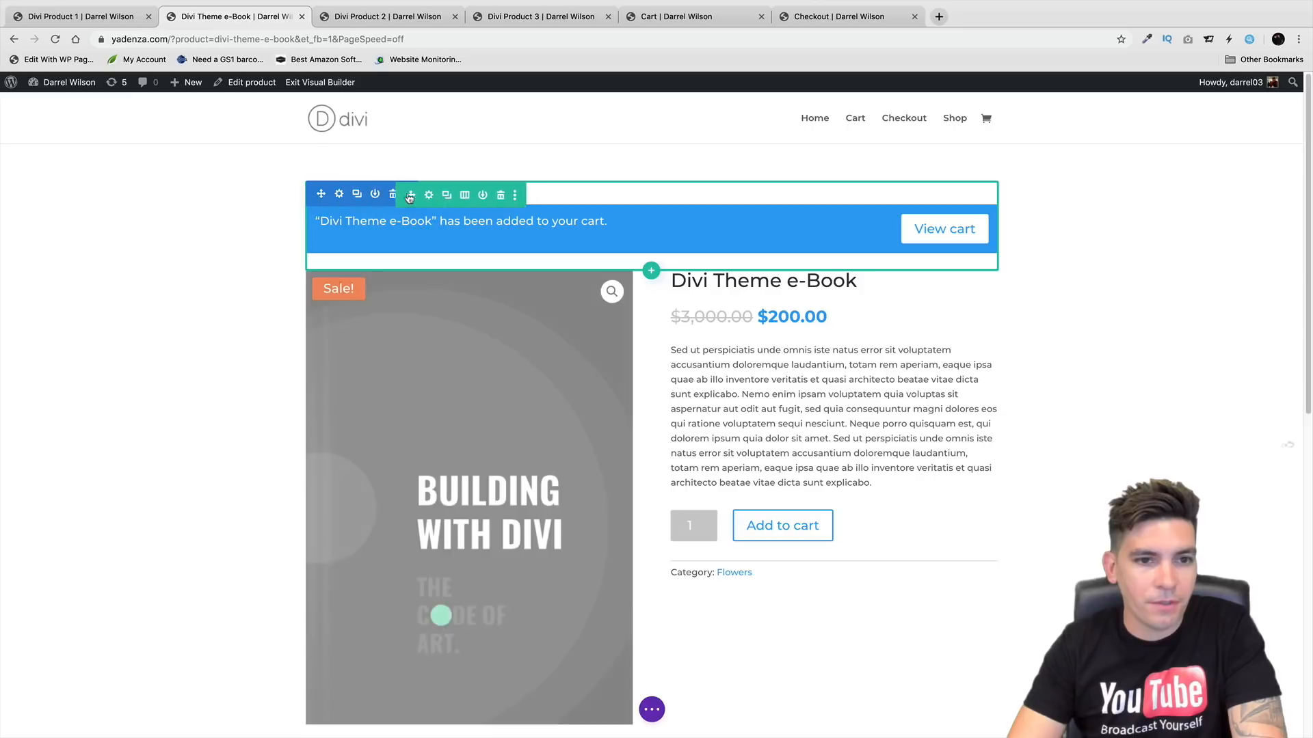
left_click(511, 195)
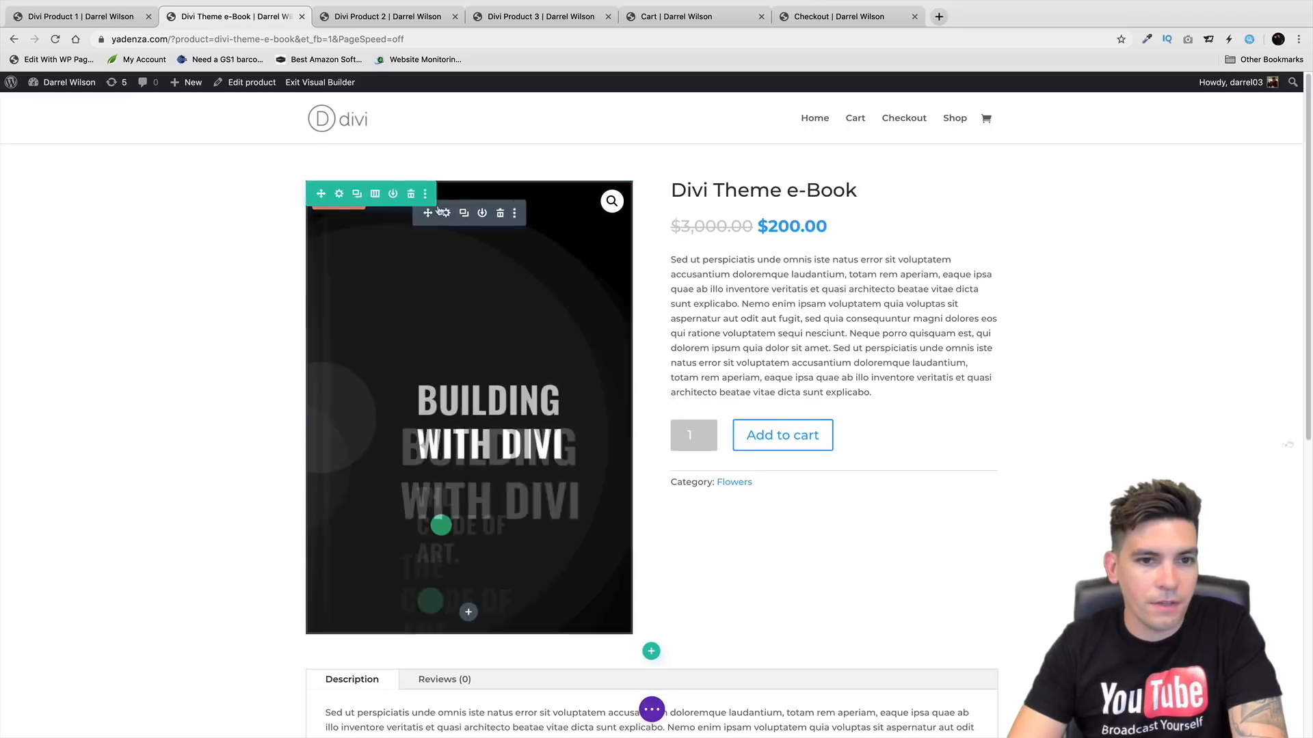
left_click(394, 194)
left_click(396, 194)
left_click(397, 194)
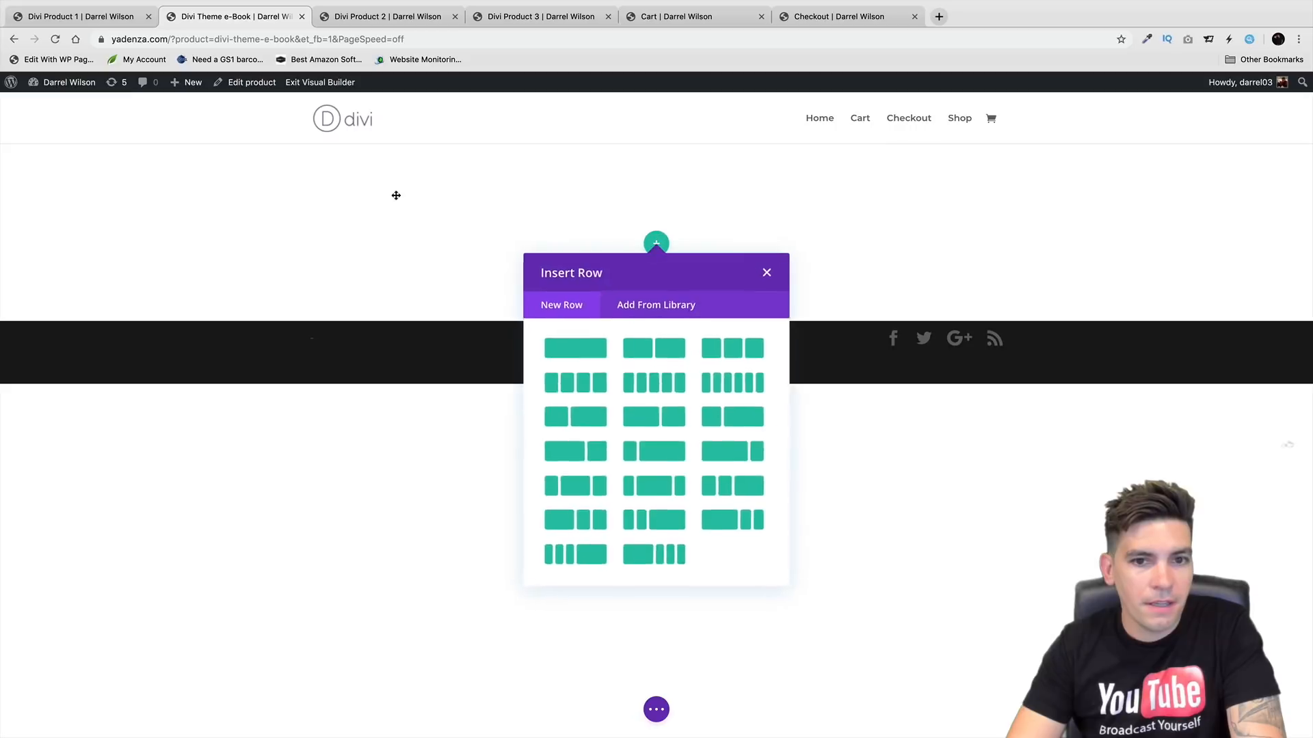
left_click(763, 272)
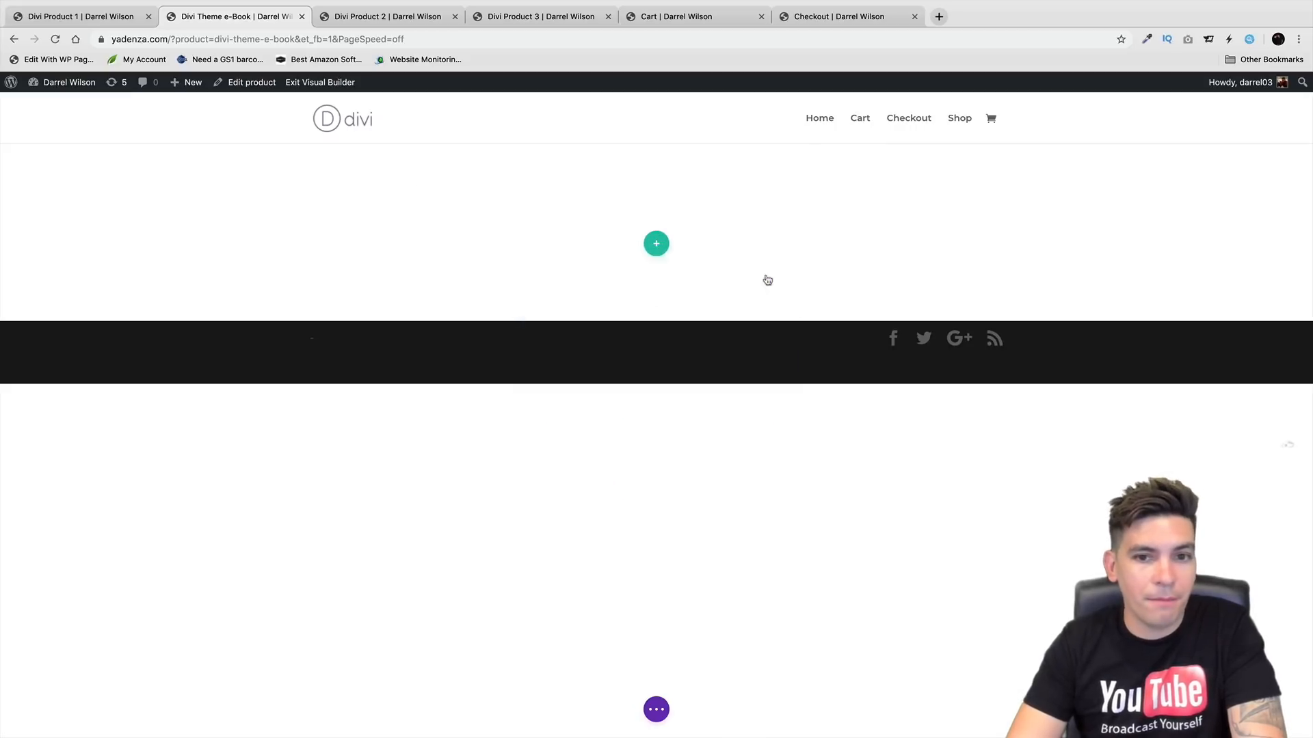
Load the Landing layout of the premade Ebook Landing Page pack onto the emptied product page
left_click(656, 709)
left_click(522, 709)
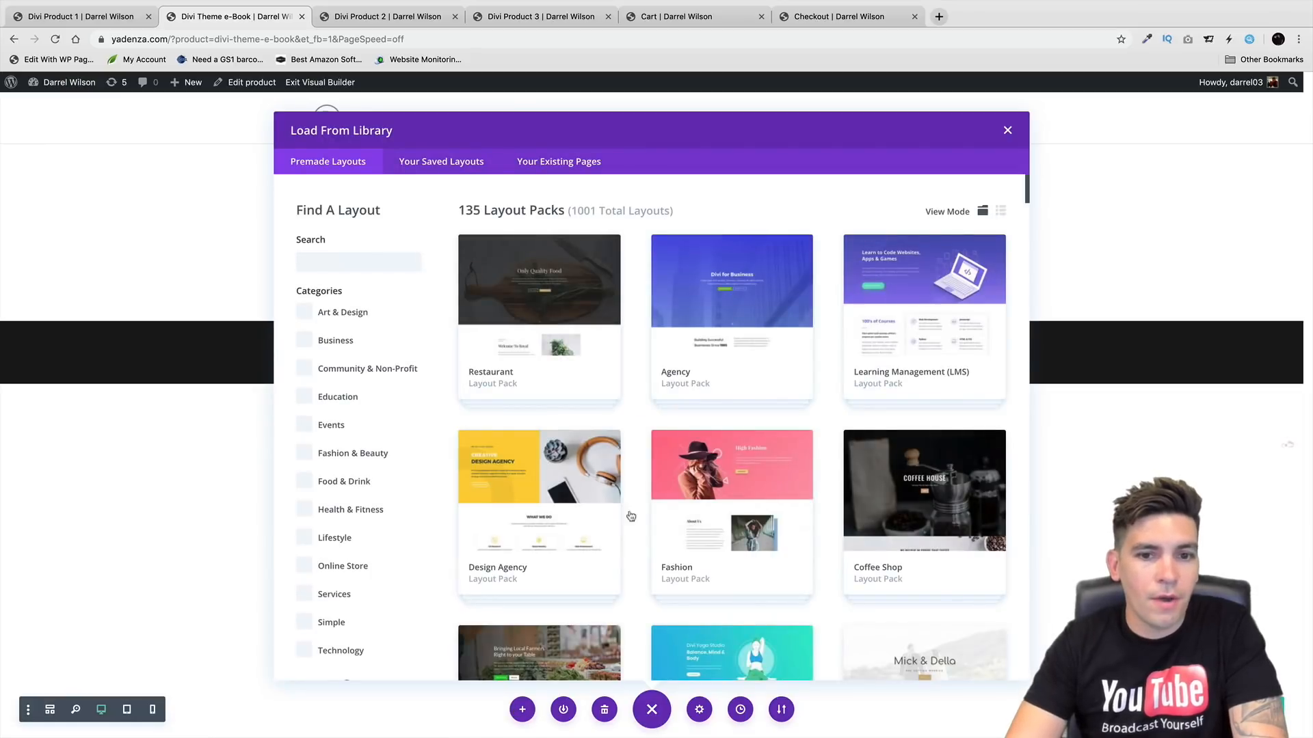
scroll(630, 516, "down", 10)
scroll(650, 511, "down", 20)
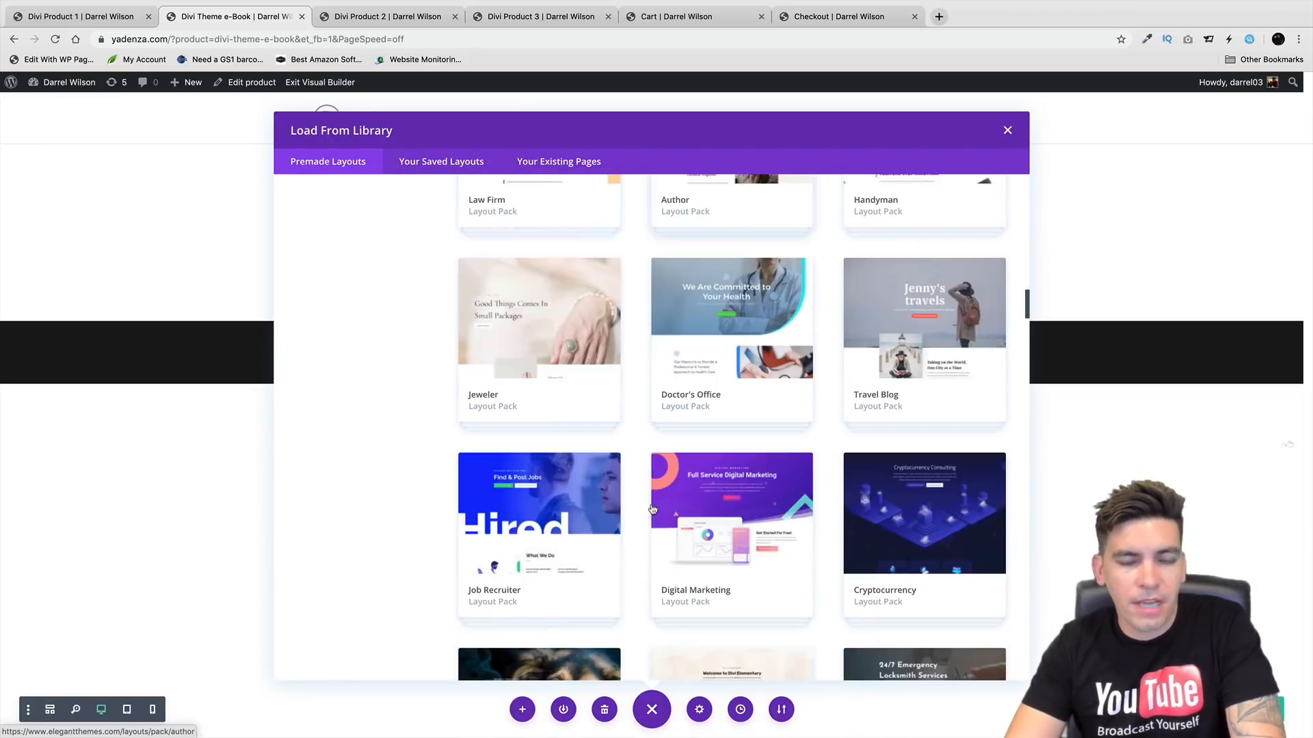
scroll(636, 510, "down", 5)
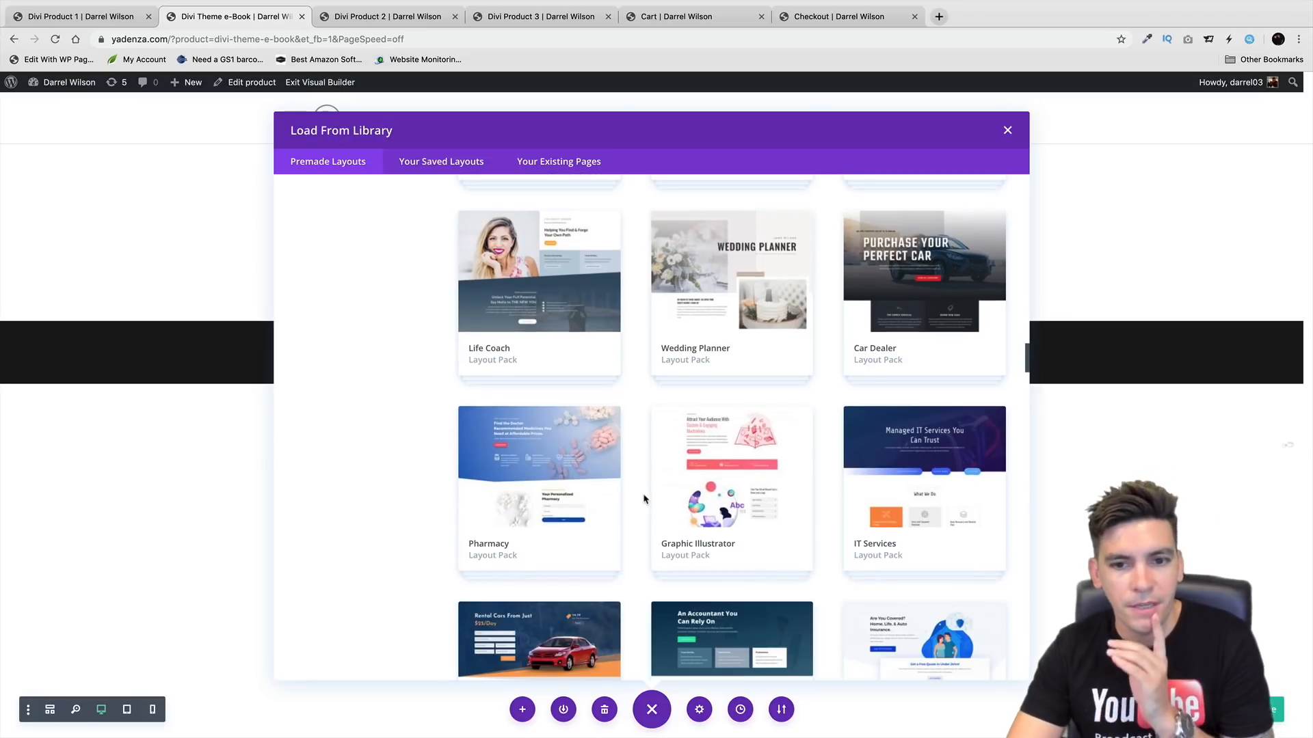
scroll(644, 500, "down", 1)
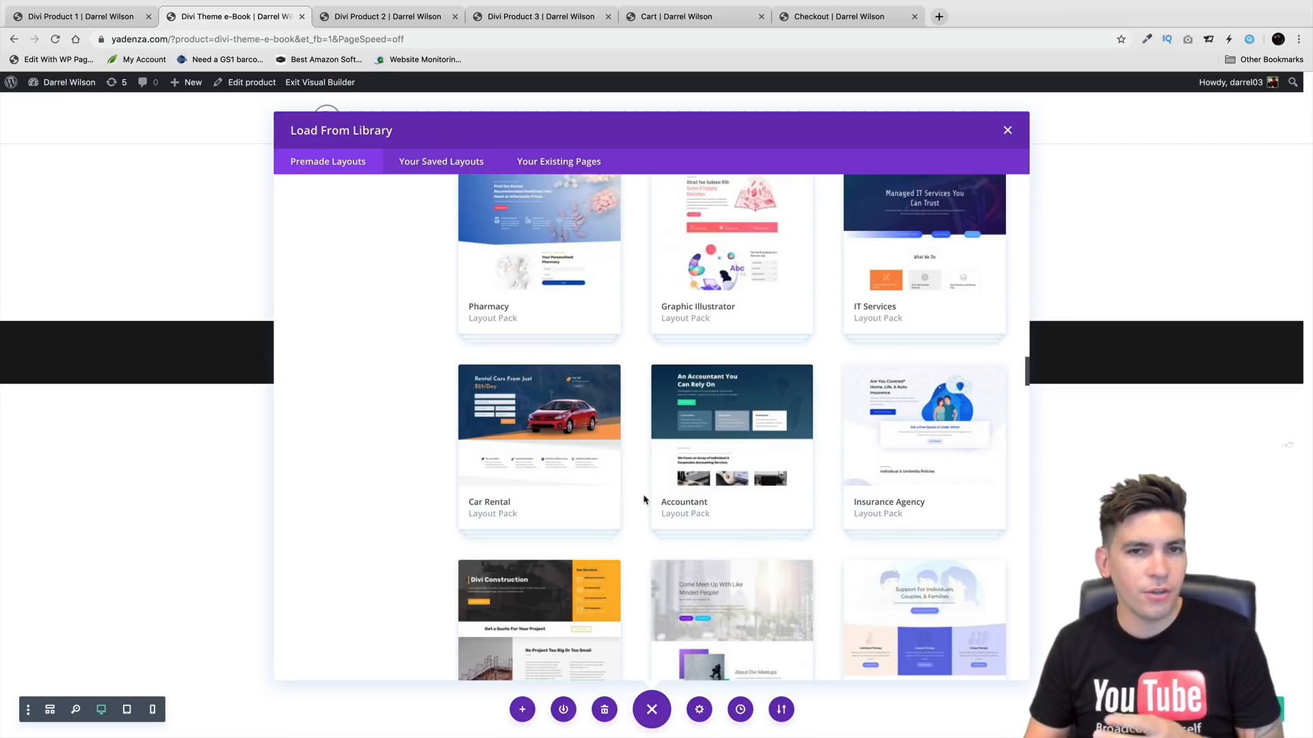
scroll(644, 499, "down", 14)
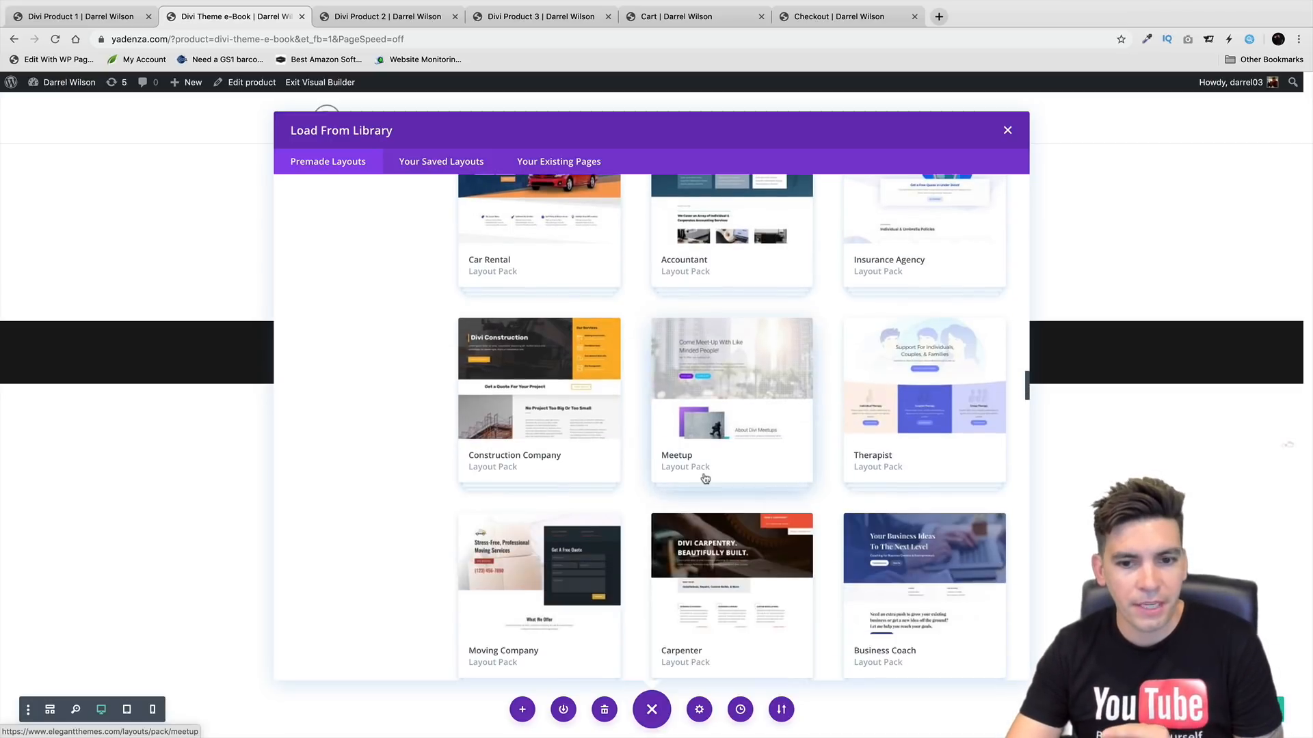
scroll(705, 478, "down", 15)
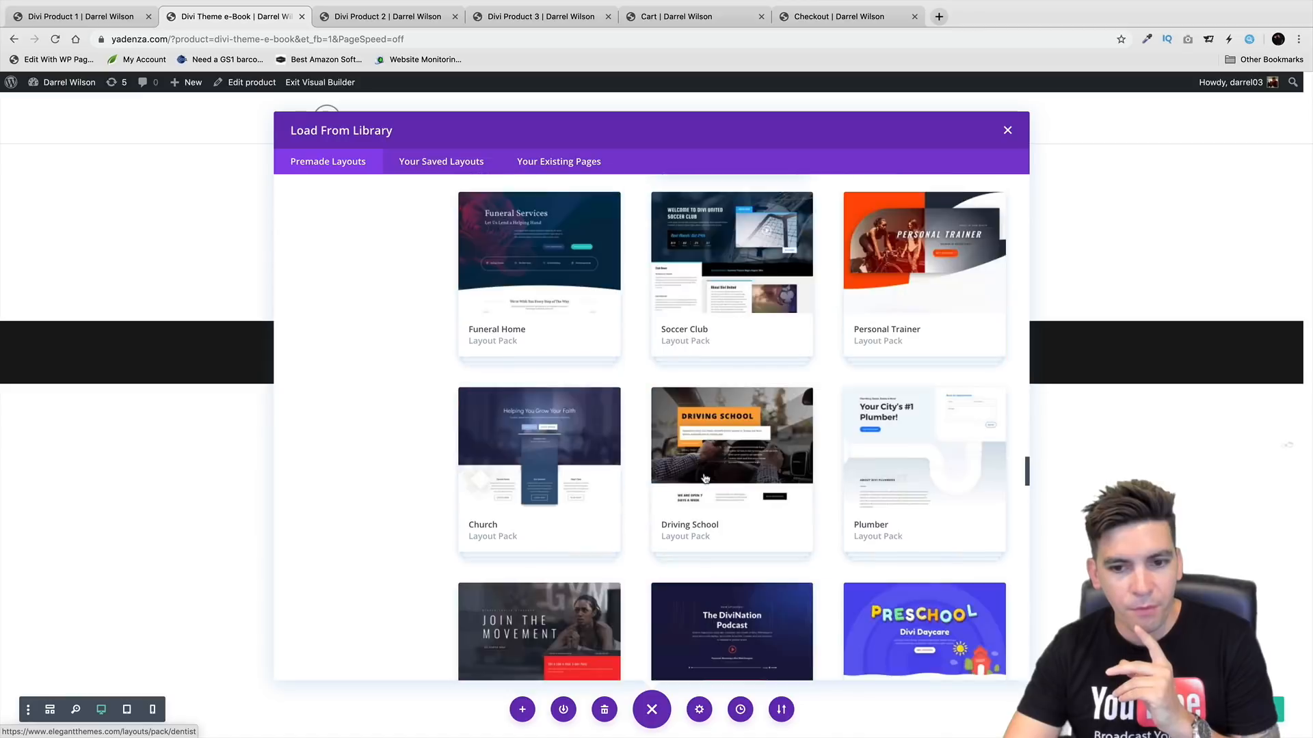
scroll(705, 478, "up", 4)
scroll(705, 477, "down", 9)
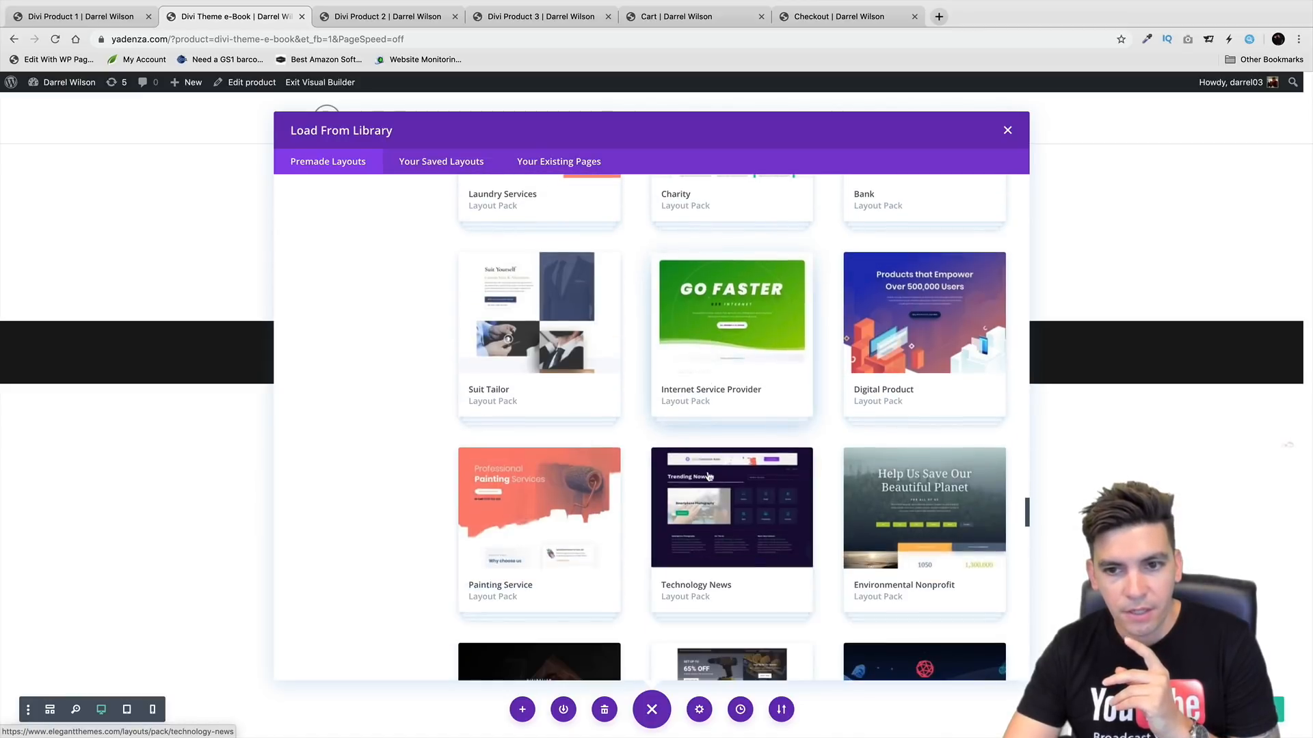
scroll(709, 476, "down", 7)
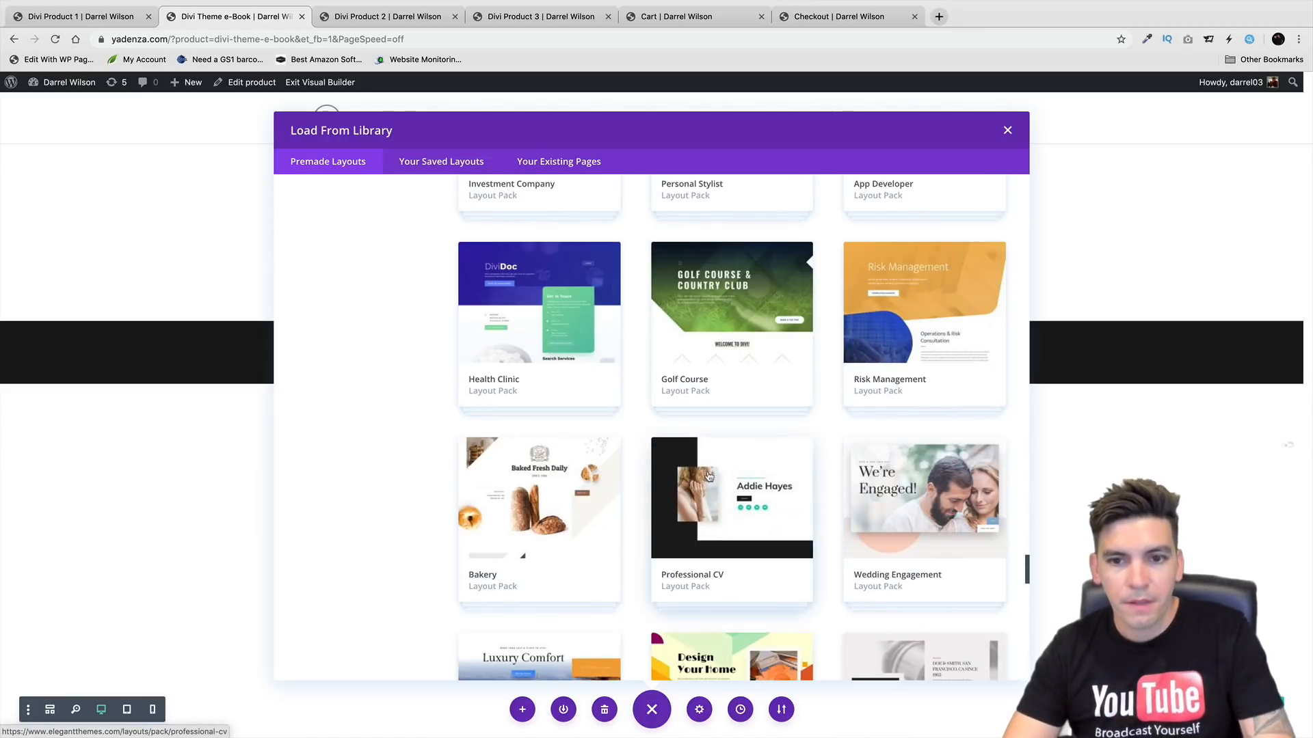
scroll(709, 473, "up", 4)
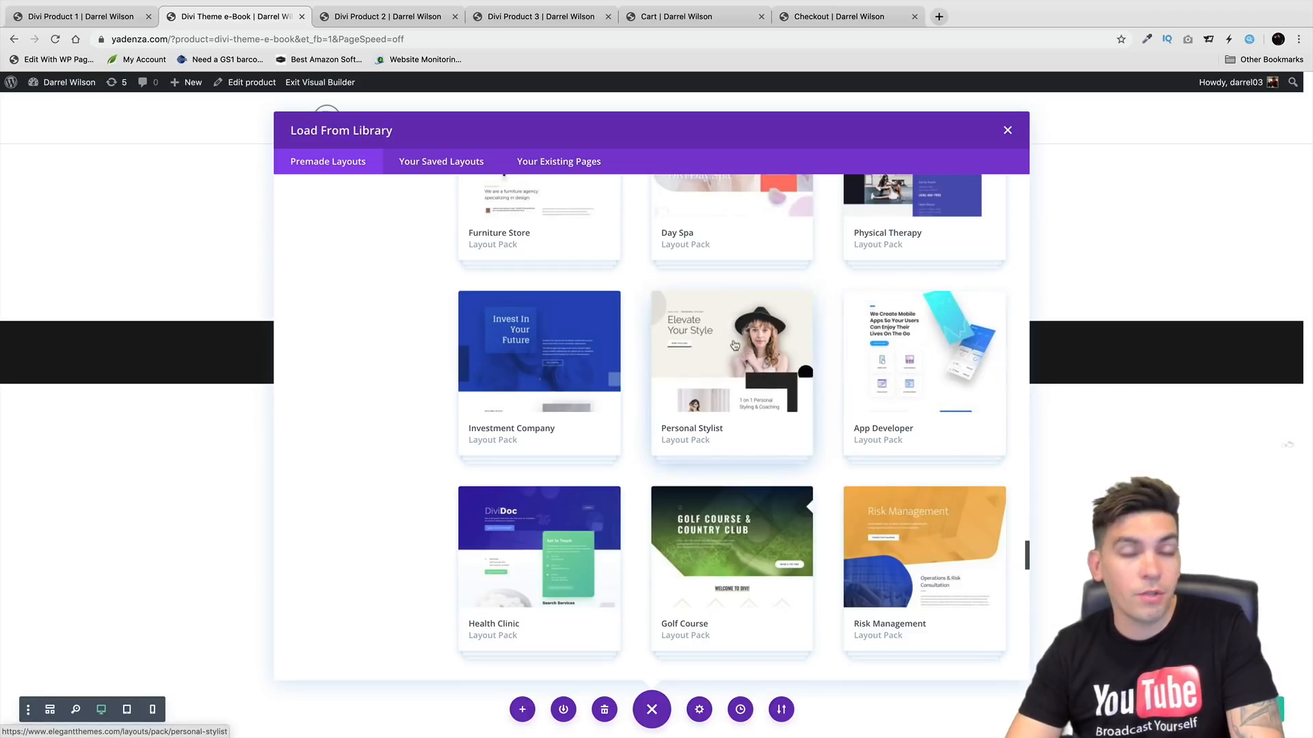
scroll(748, 355, "down", 5)
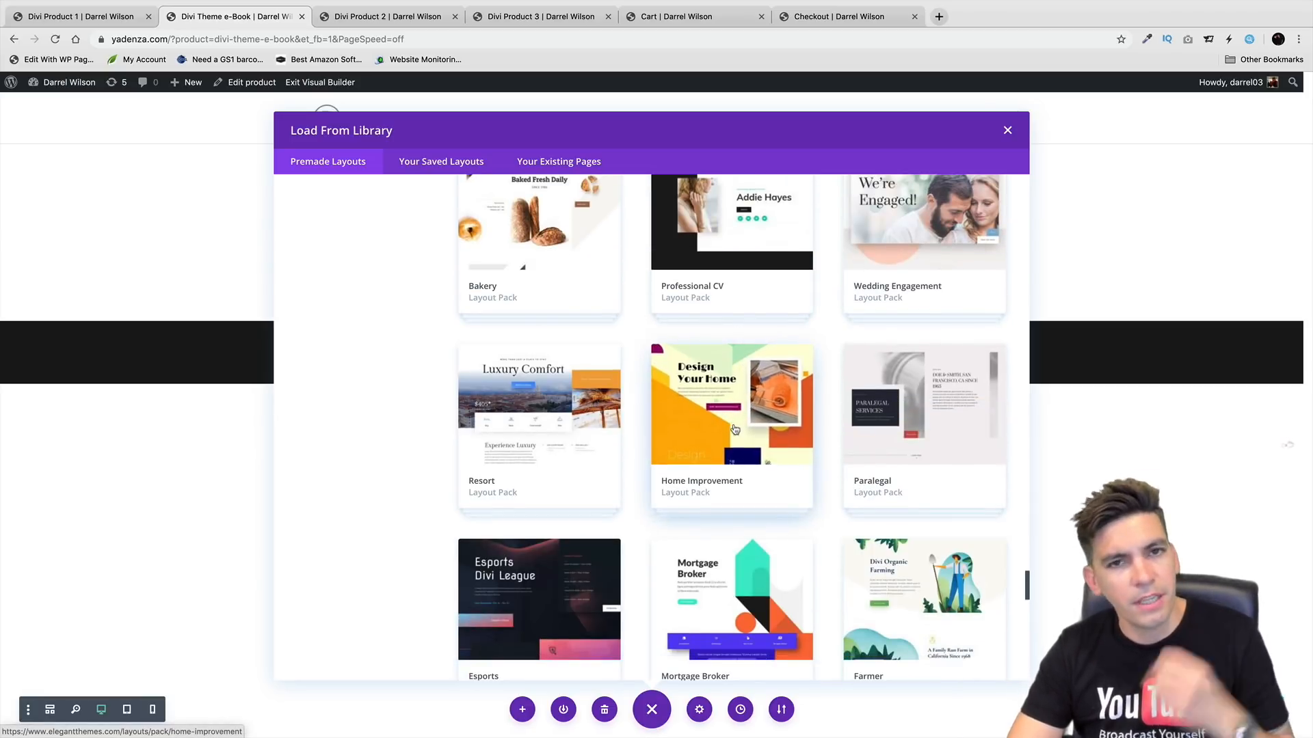
scroll(745, 410, "down", 2)
scroll(747, 440, "down", 6)
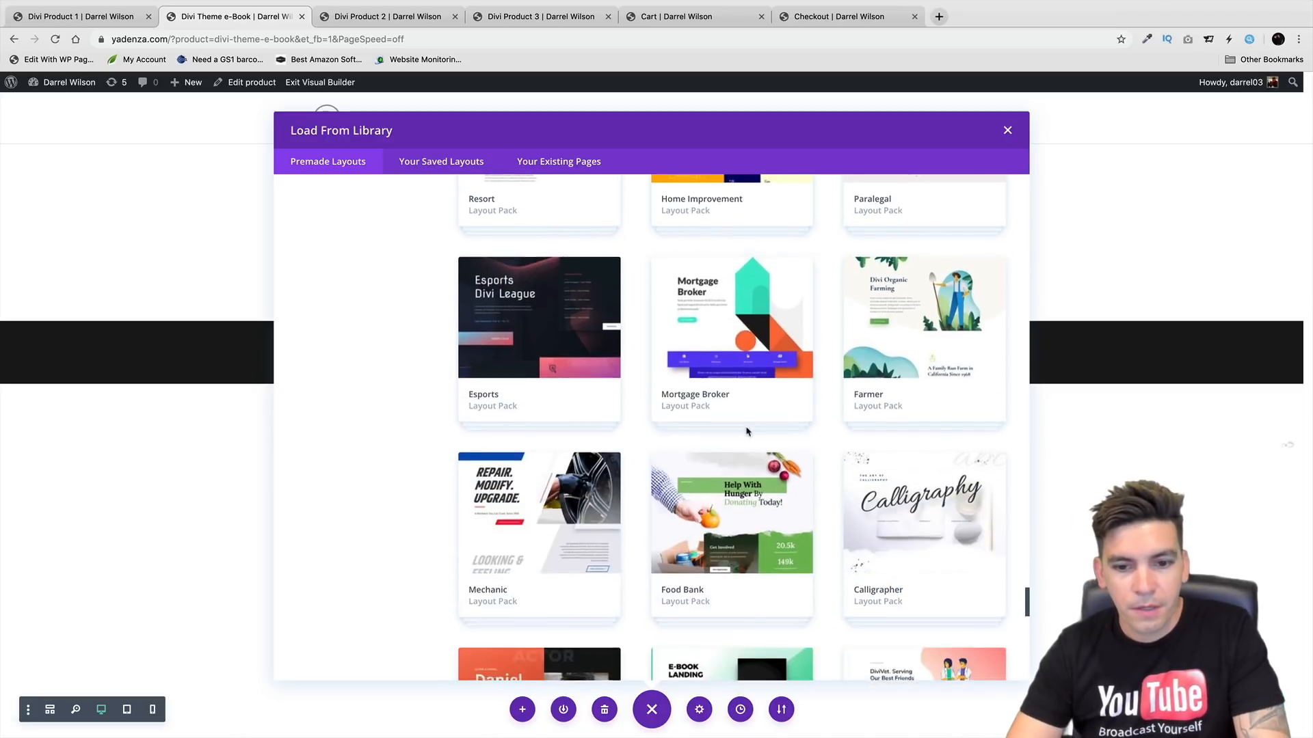
left_click(757, 447)
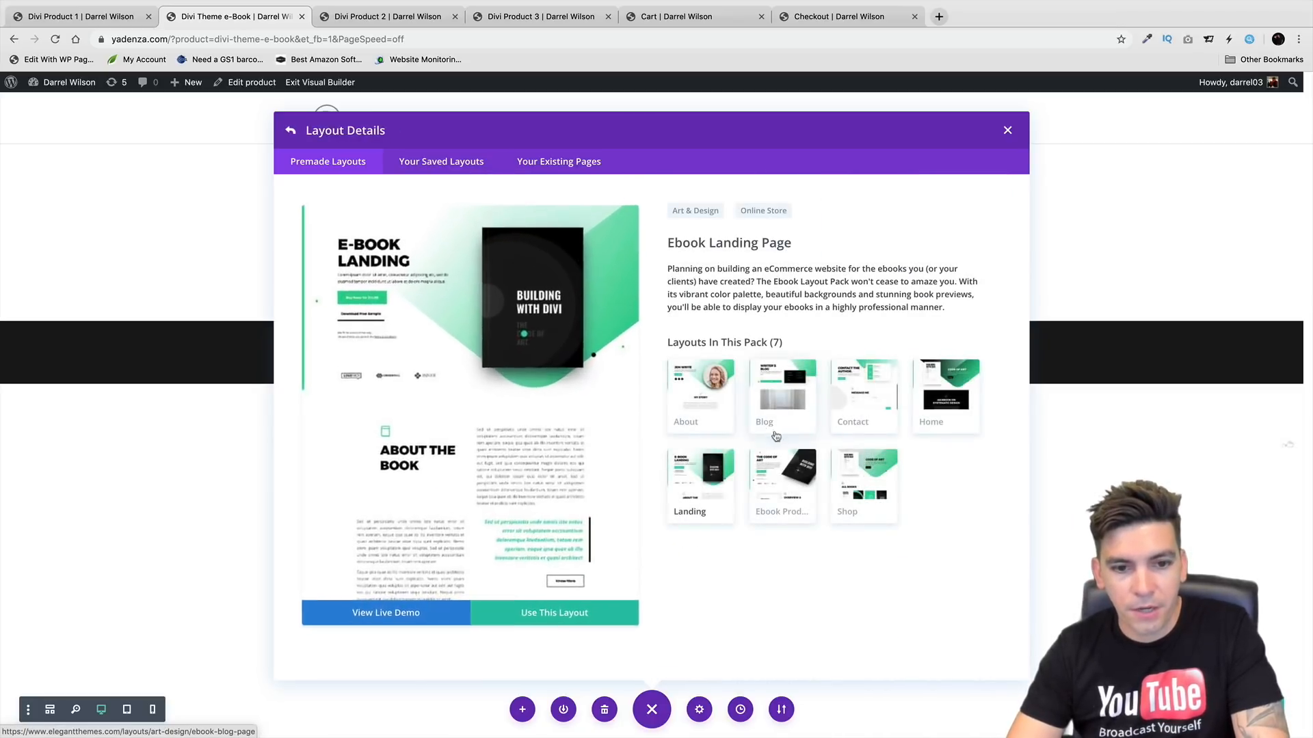
left_click(568, 619)
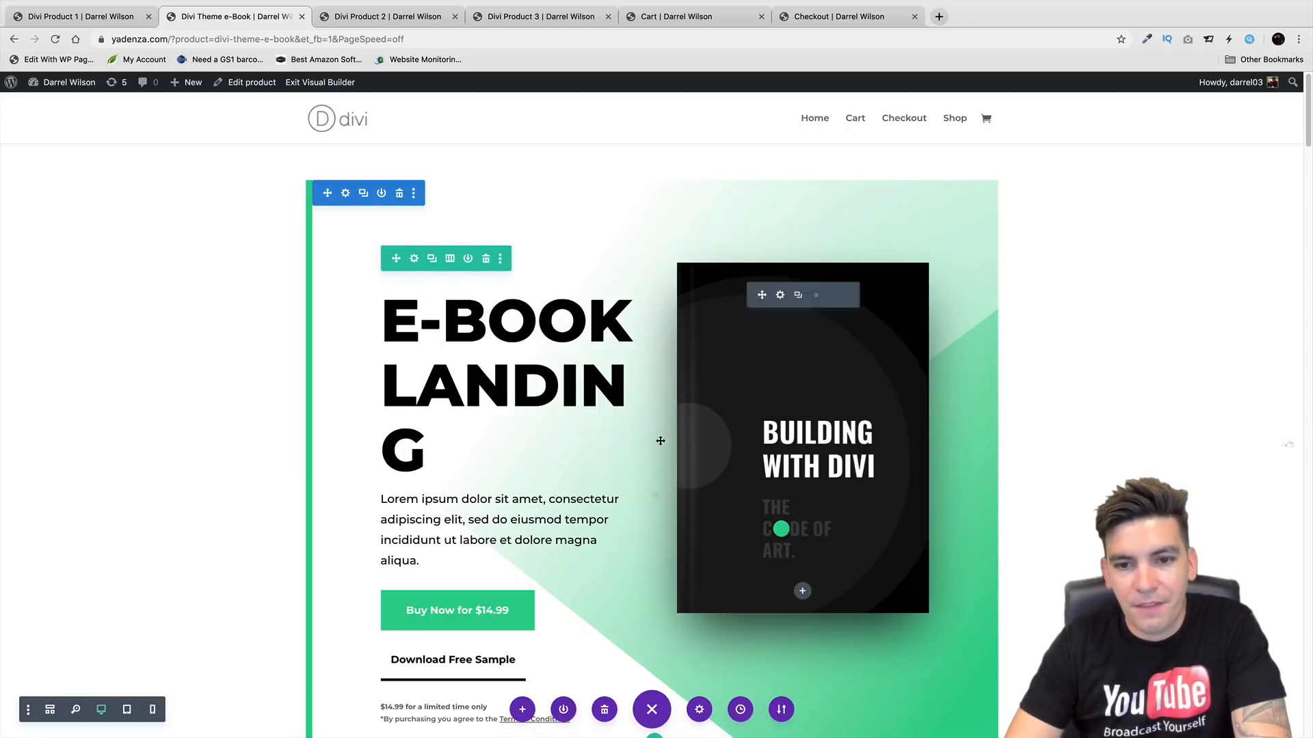
Return to editing the product, set its Divi page layout to Fullwidth and update it
scroll(540, 441, "down", 1)
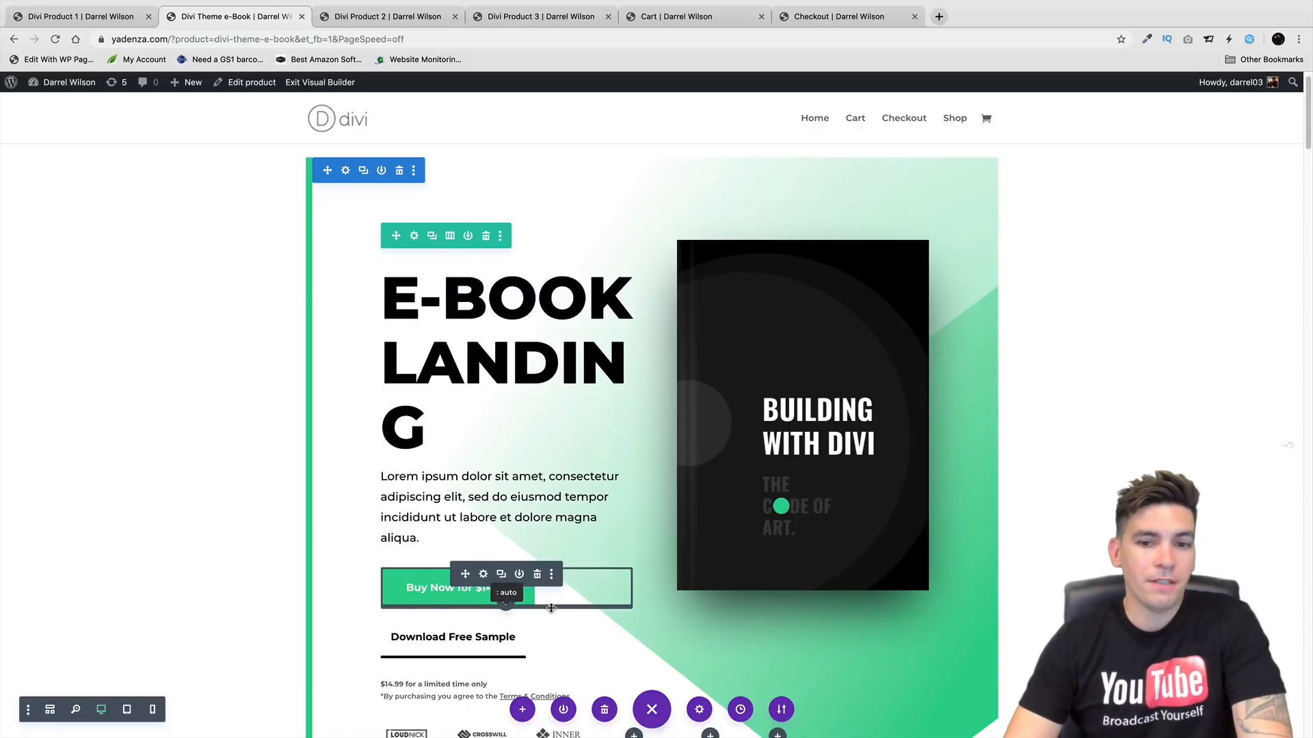
scroll(551, 608, "down", 3)
scroll(504, 615, "up", 4)
left_click(251, 82)
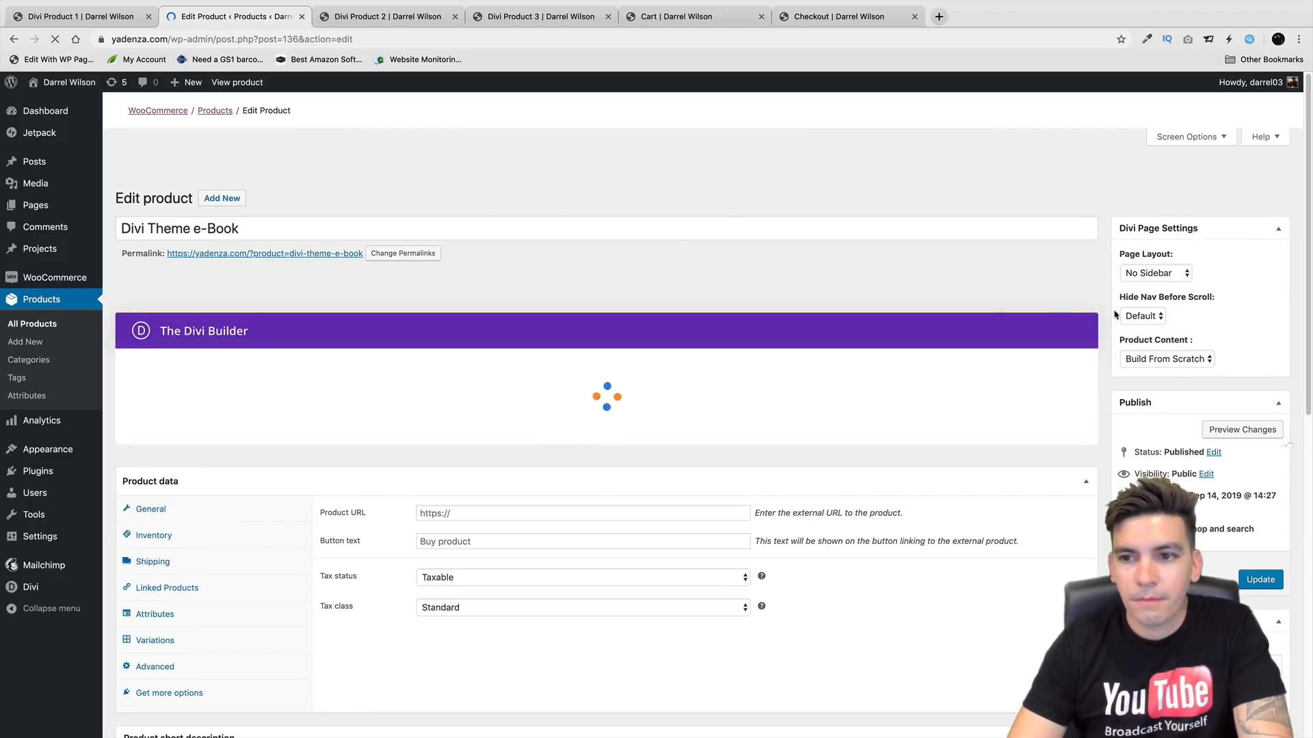
left_click(1160, 272)
left_click(1147, 285)
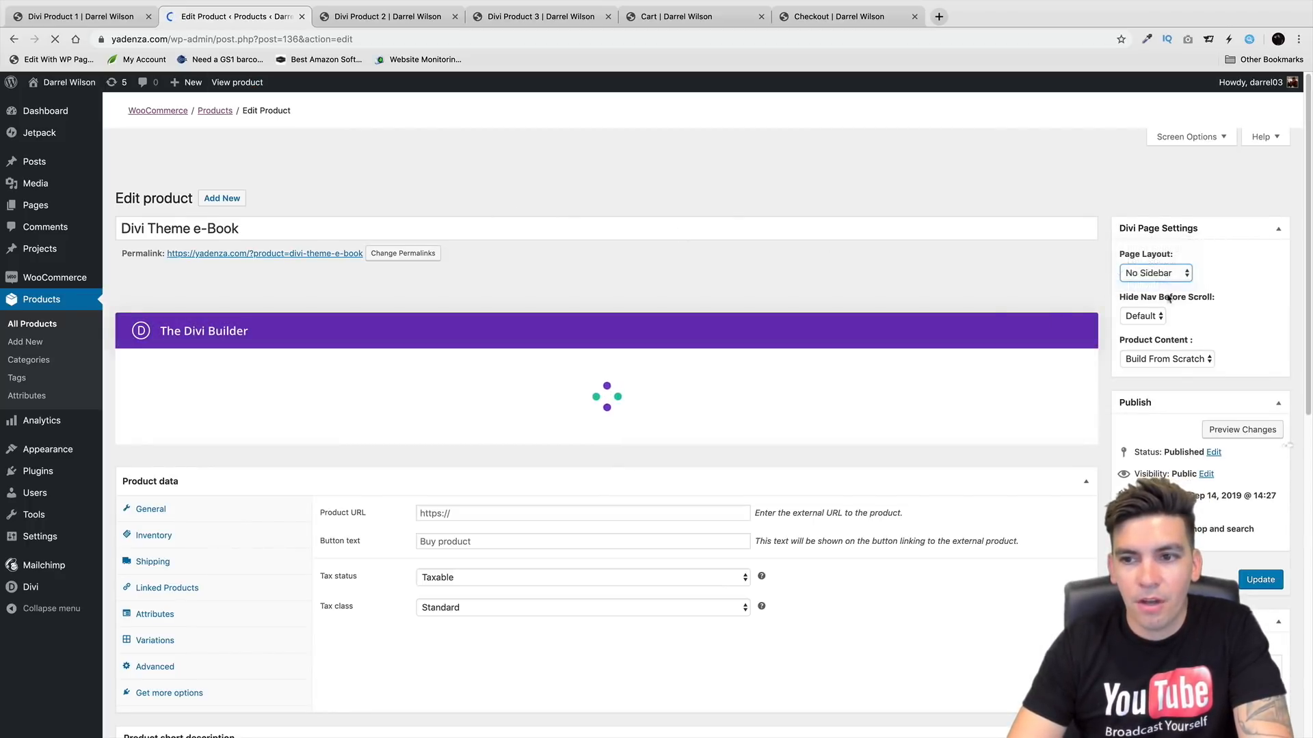
left_click(1261, 580)
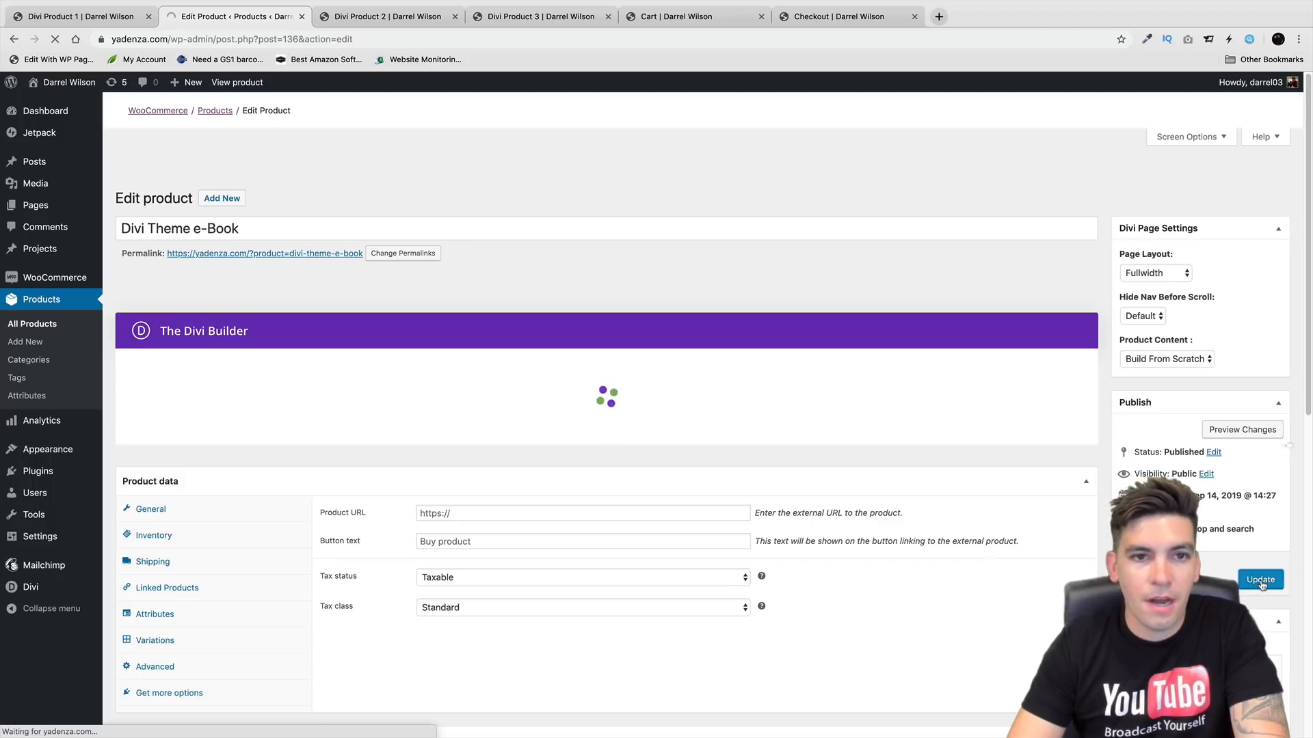
Return to the product page in the Visual Builder and insert a Woo Add To Cart module below the Buy Now button
left_click(247, 89)
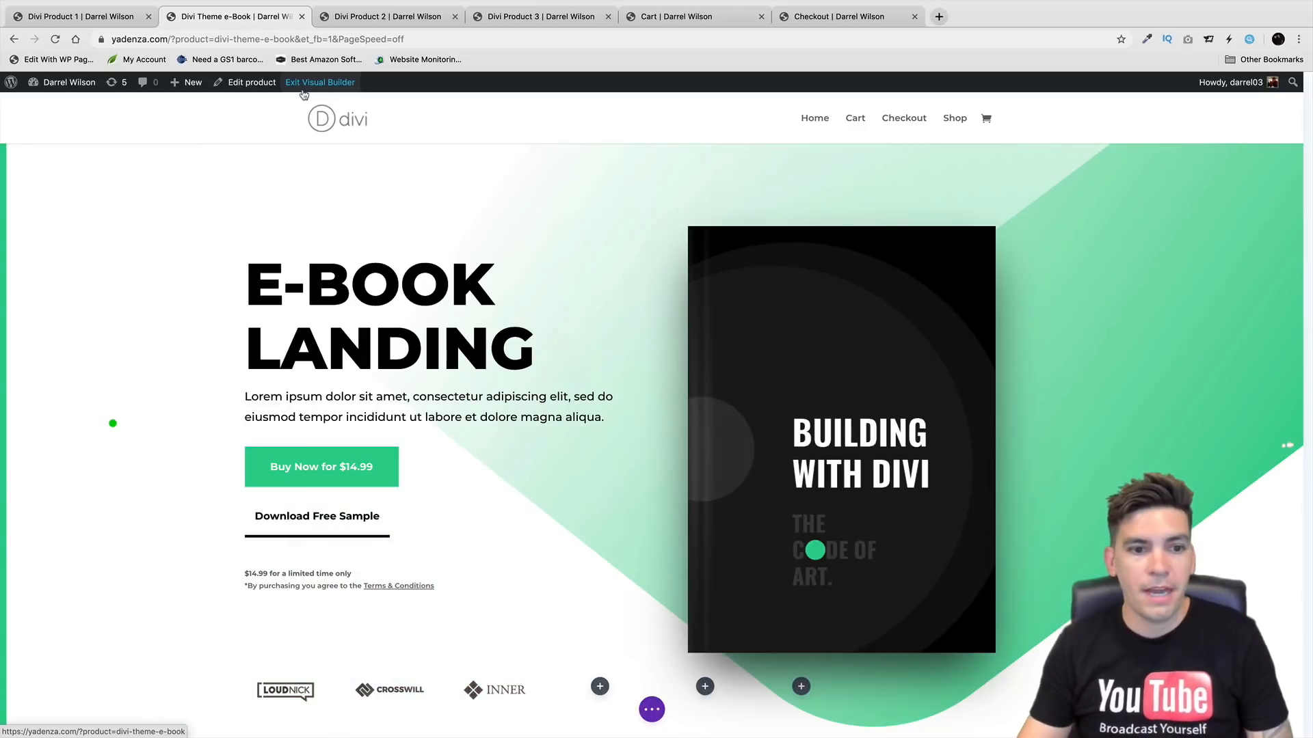
mouse_move(356, 470)
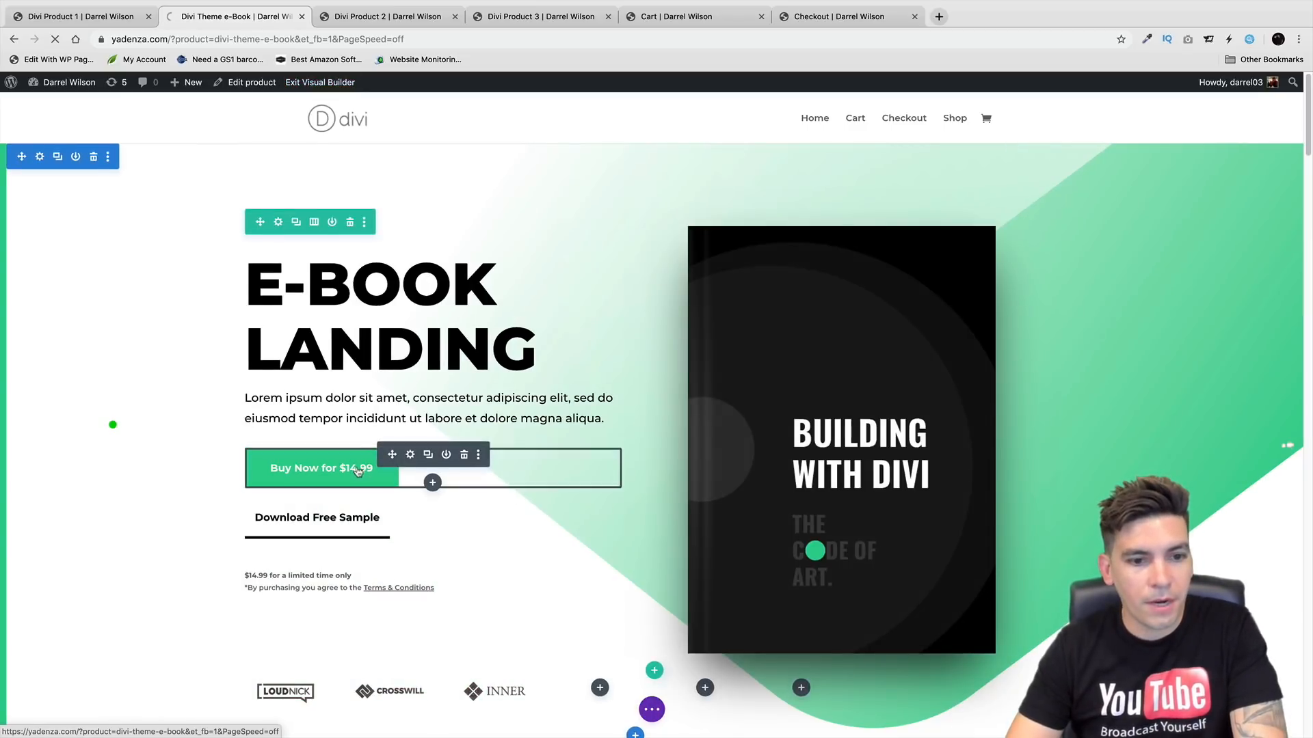
left_click(432, 483)
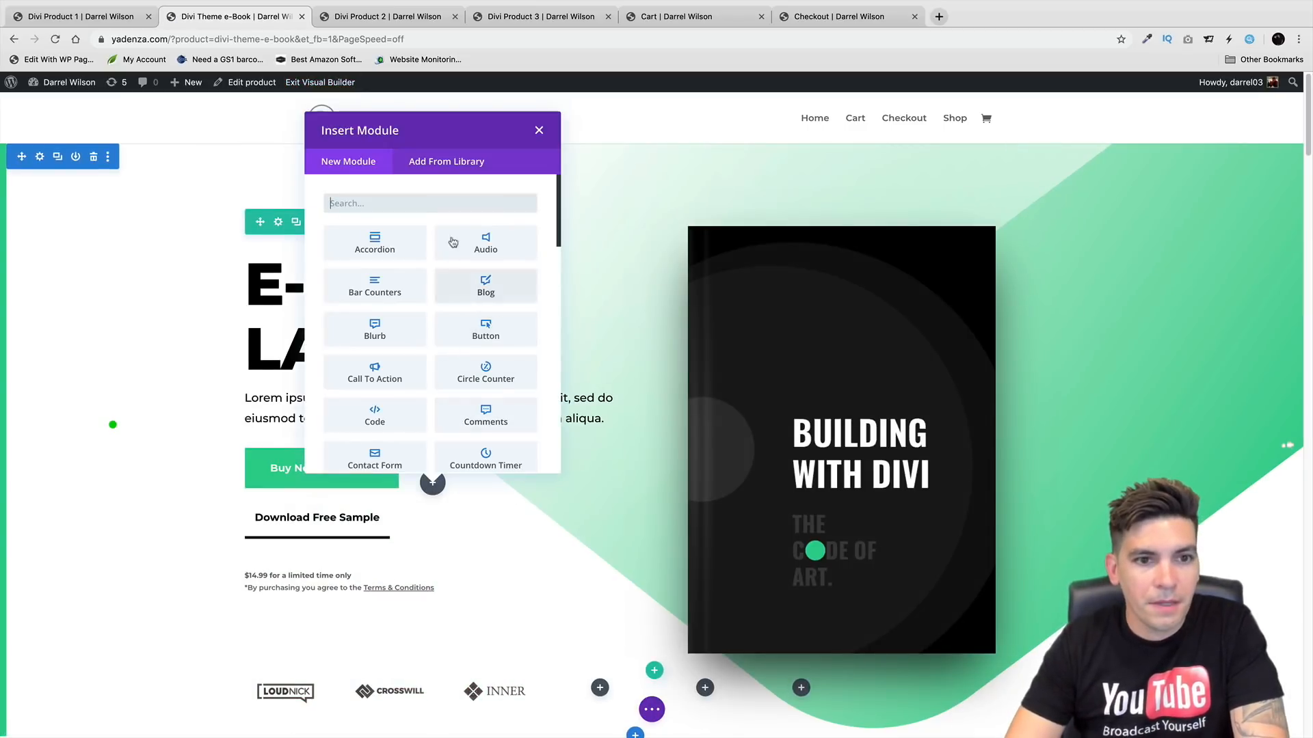
scroll(489, 349, "down", 10)
scroll(497, 361, "down", 1)
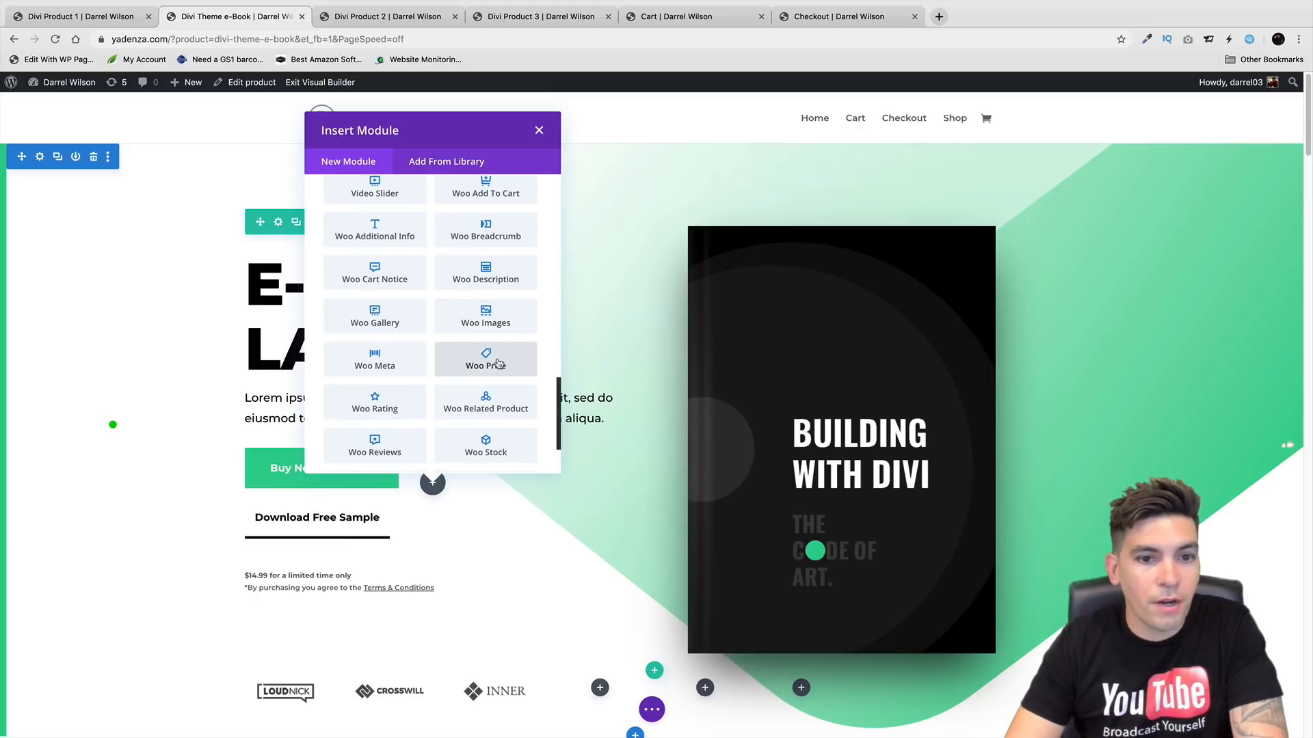
left_click(472, 189)
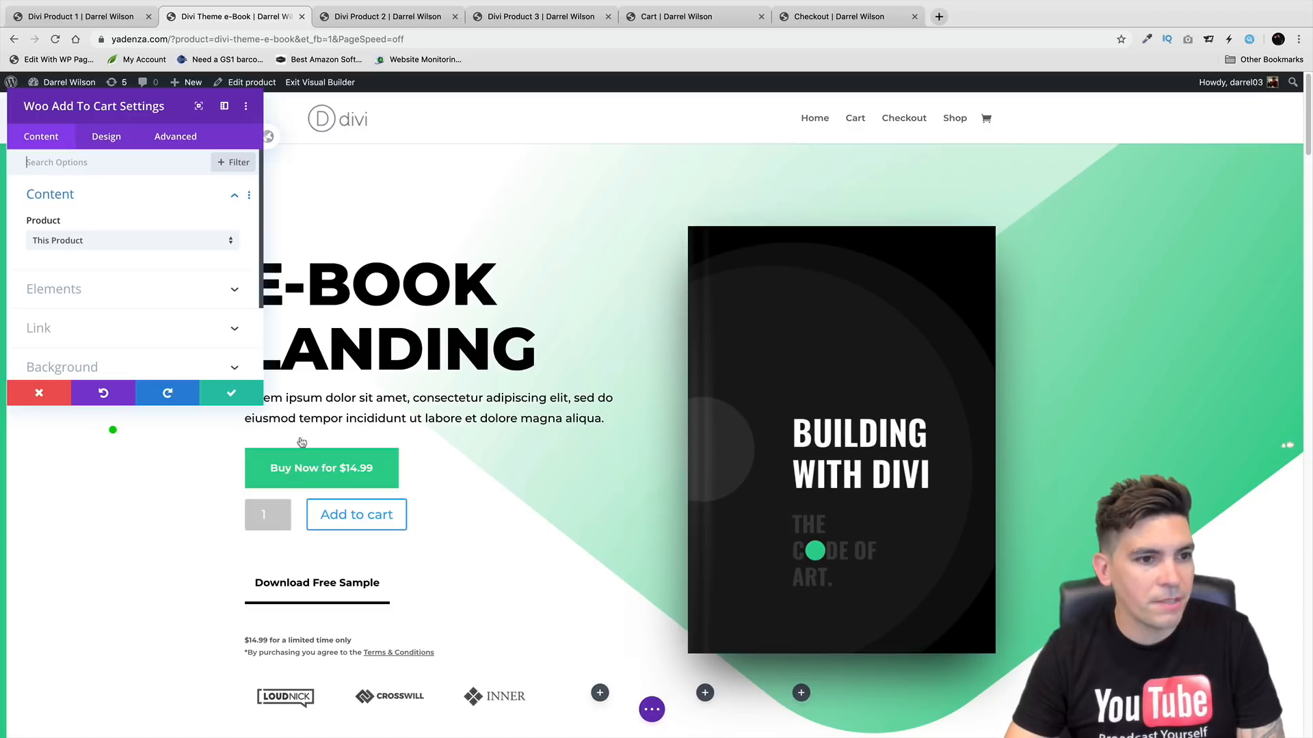
left_click(120, 360)
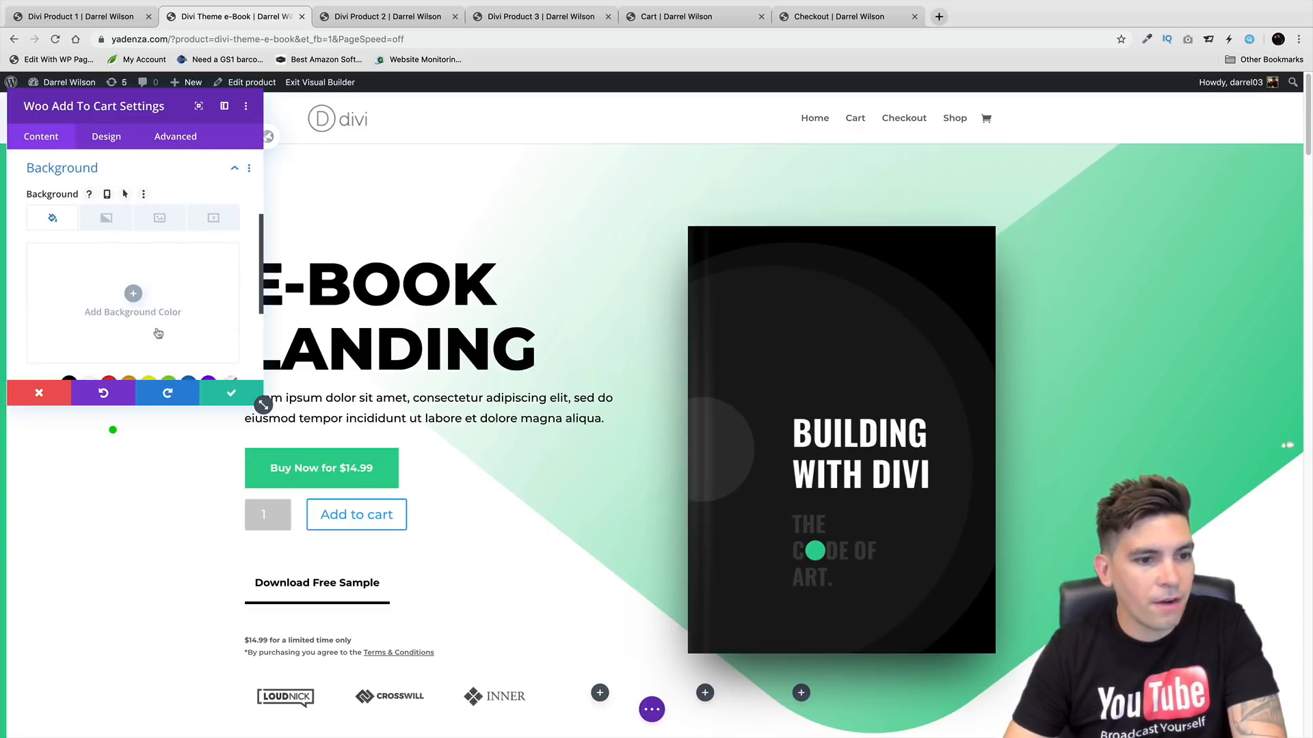
left_click(168, 378)
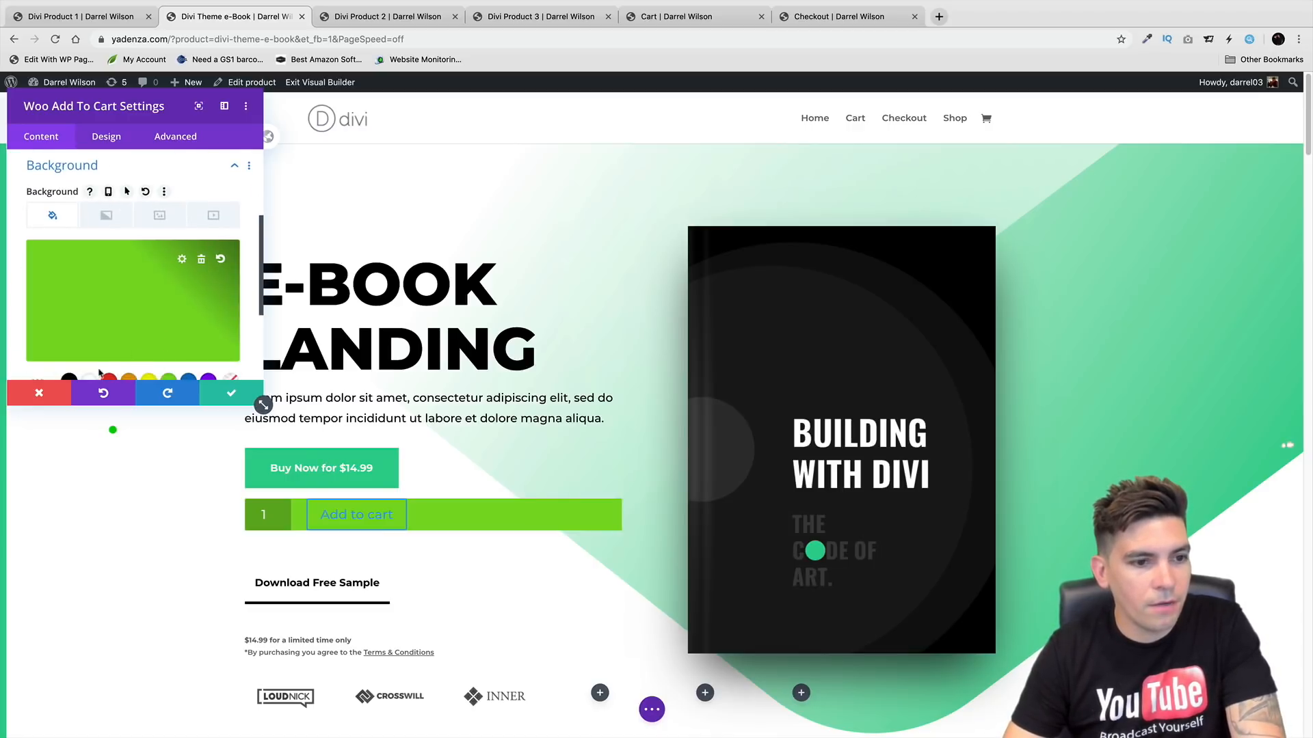
left_click(54, 392)
Enable custom styles for the Add to cart button with black text, a black border and a 75px border radius
mouse_move(349, 517)
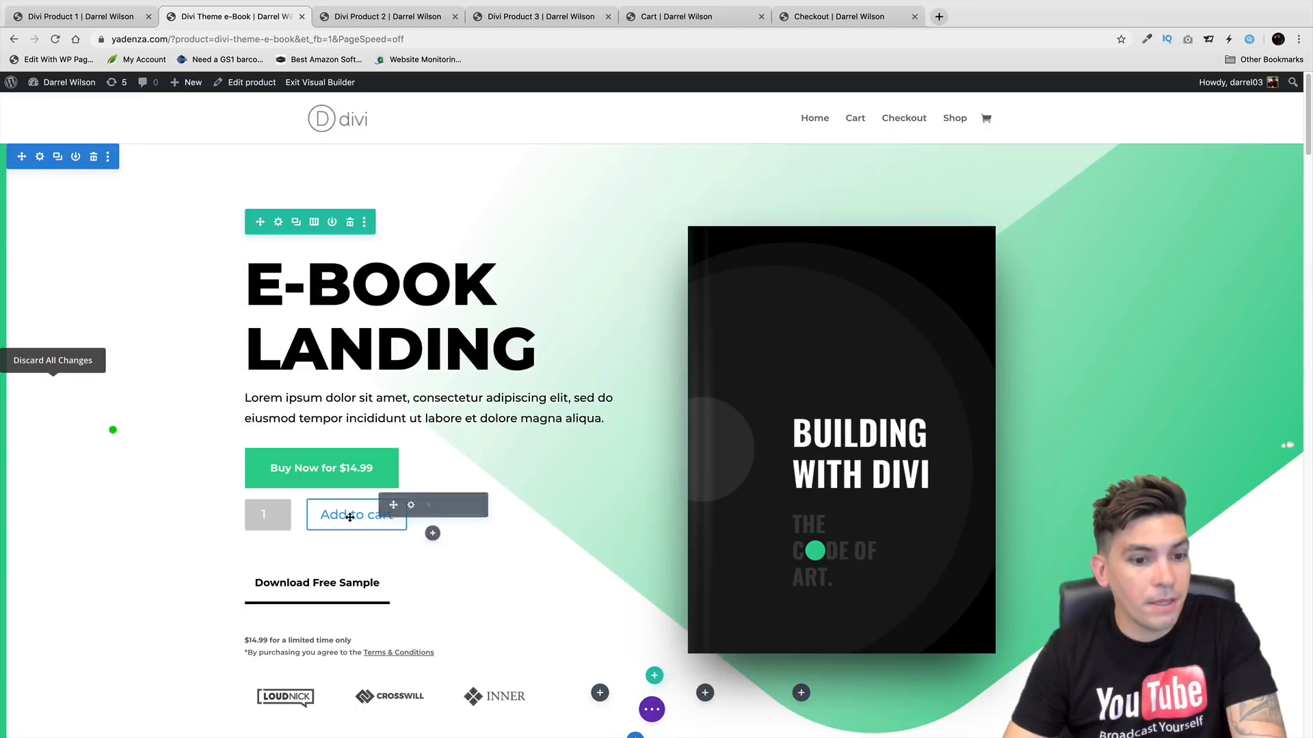
left_click(413, 512)
scroll(97, 164, "down", 3)
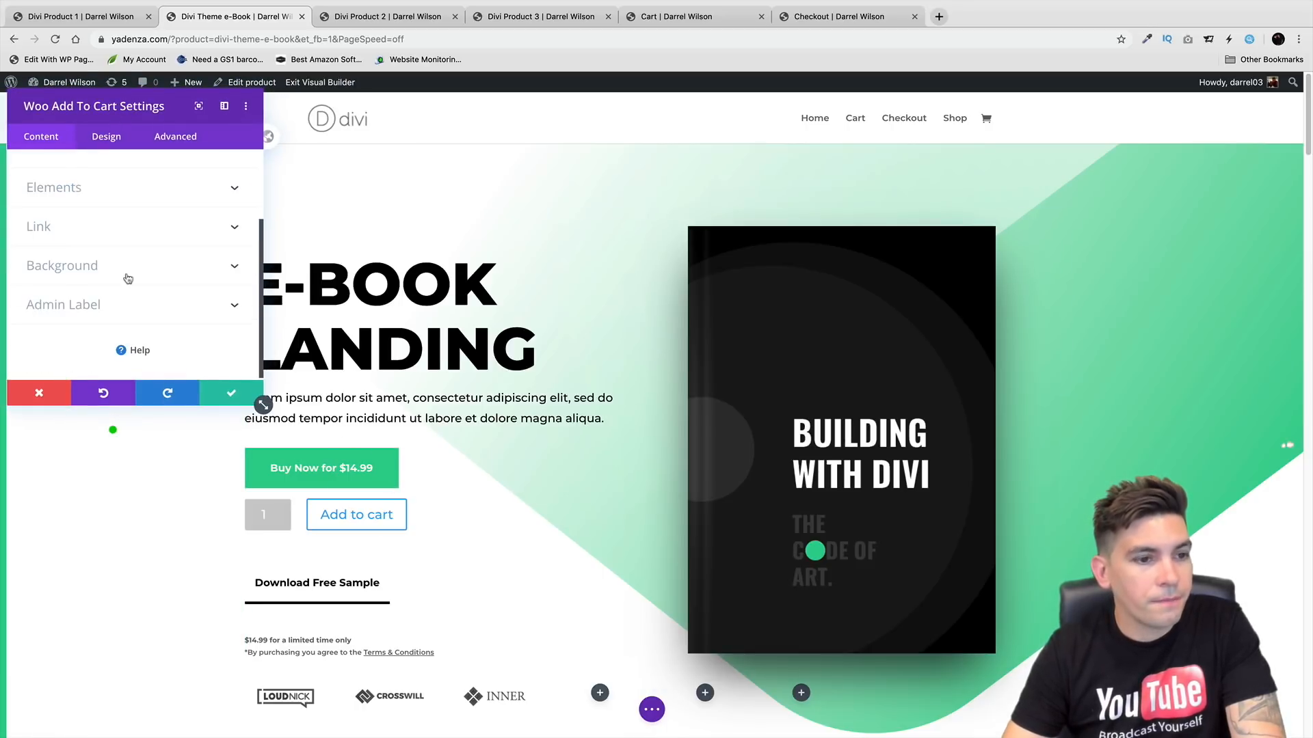
left_click(97, 138)
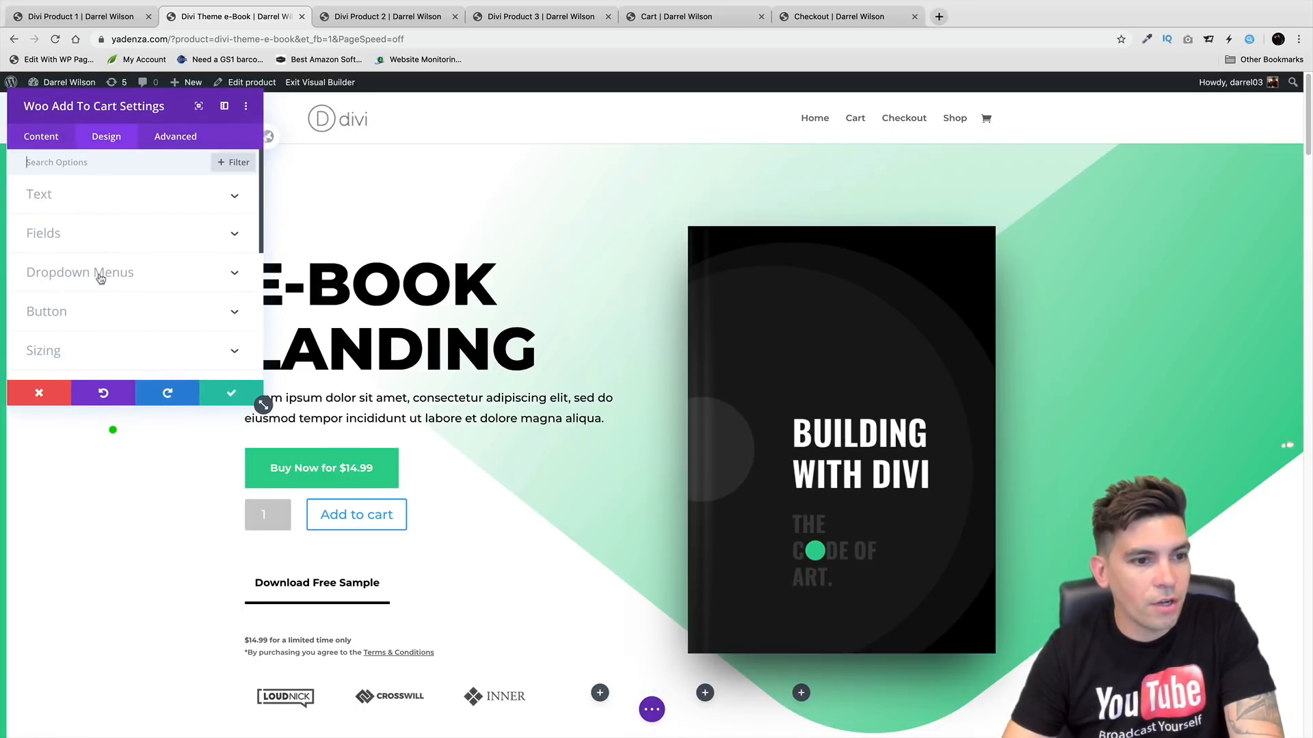
left_click(104, 320)
left_click(62, 226)
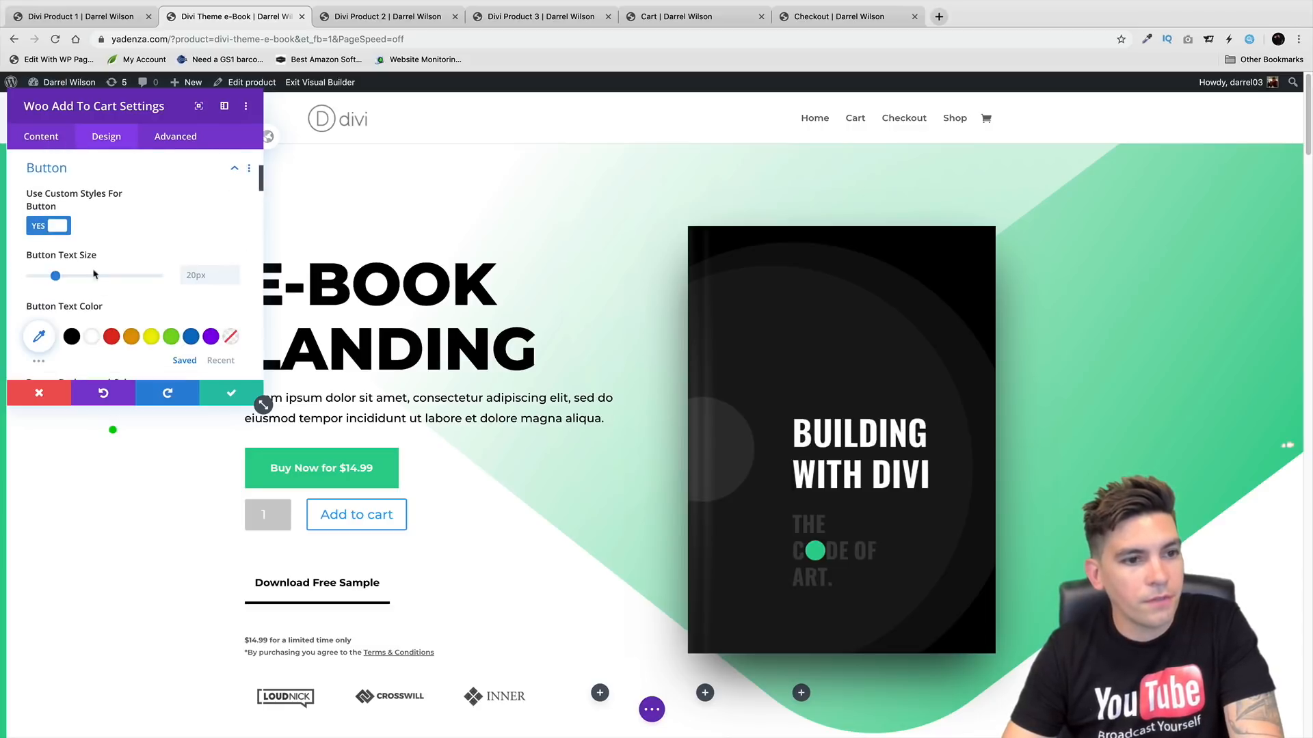
left_click(171, 337)
scroll(102, 321, "down", 5)
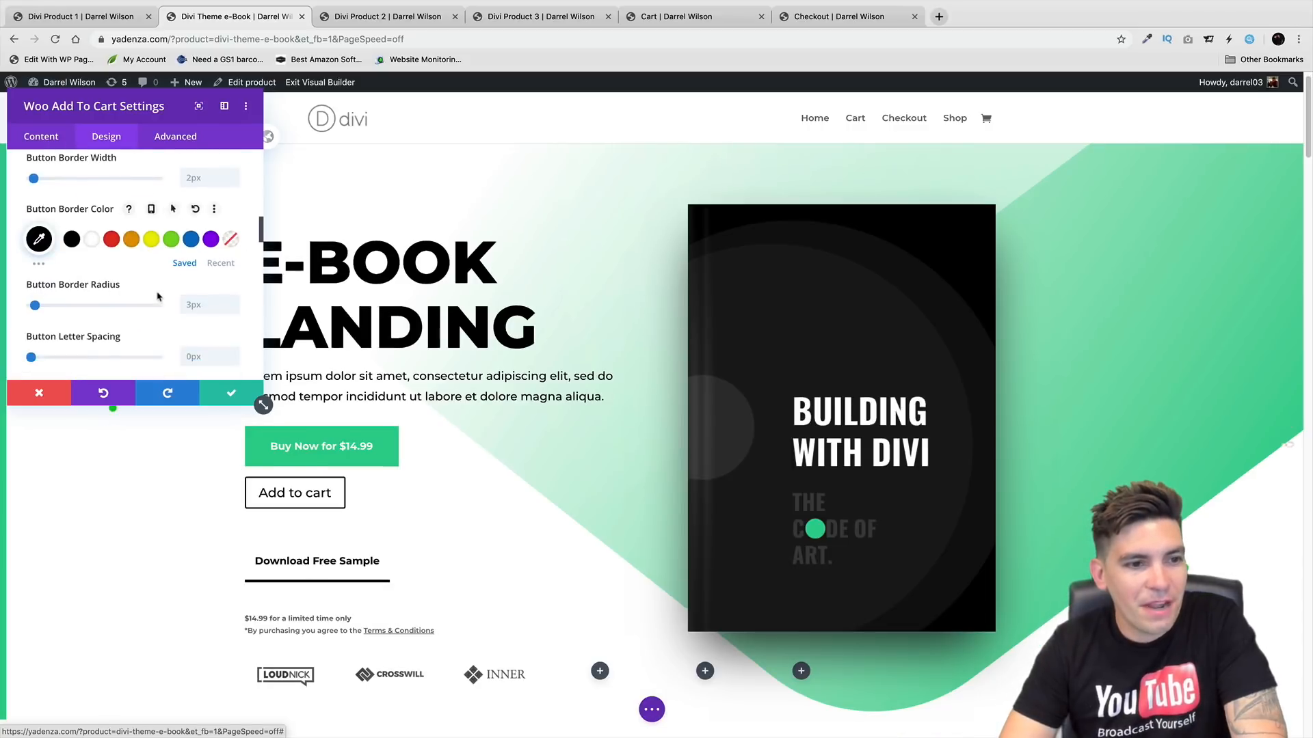
left_click_drag(36, 304, 129, 305)
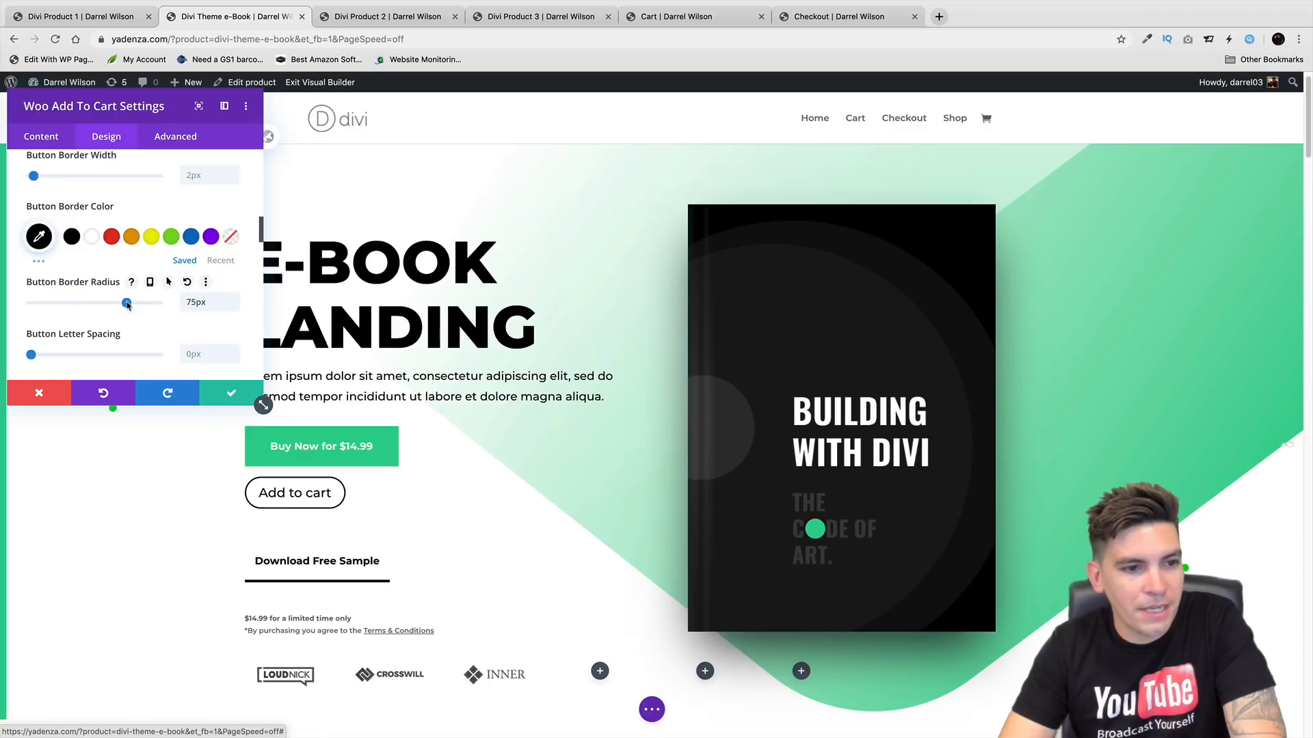
Set the Add to cart button's font to Montserrat and save the module settings
scroll(151, 333, "down", 5)
left_click(103, 212)
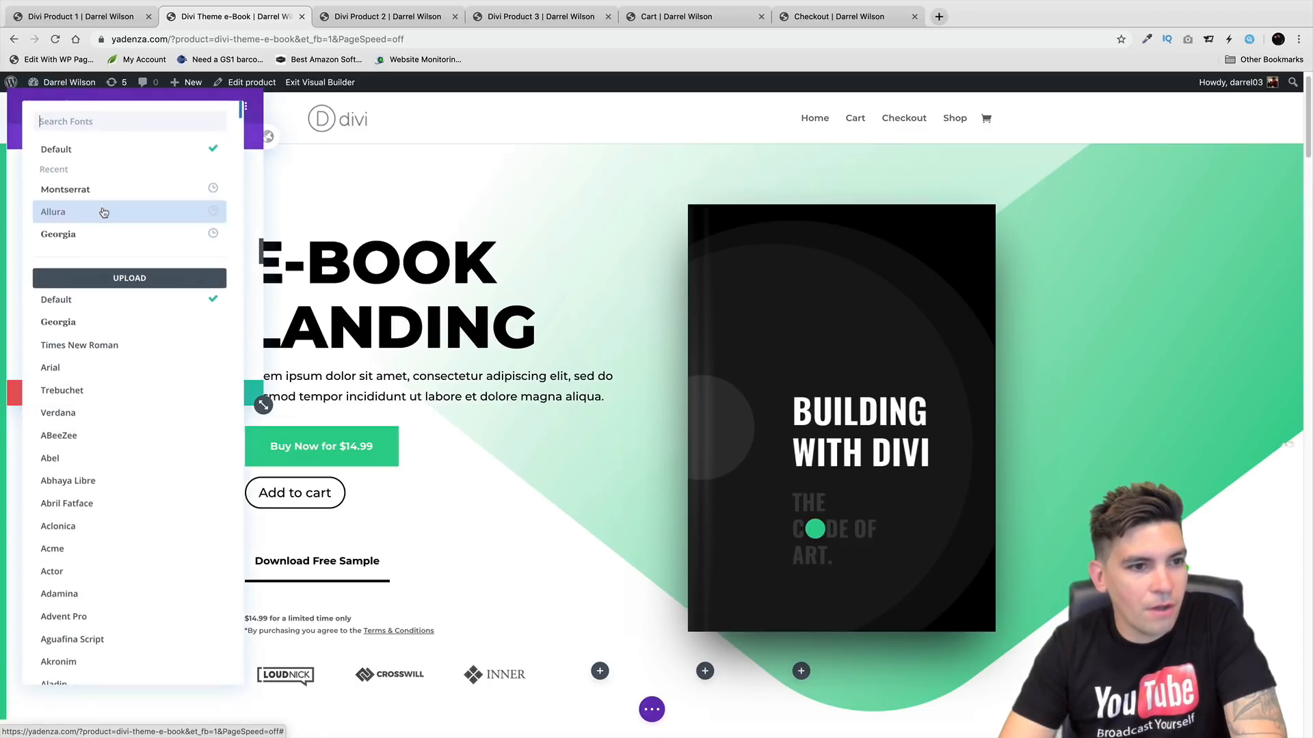
left_click(100, 195)
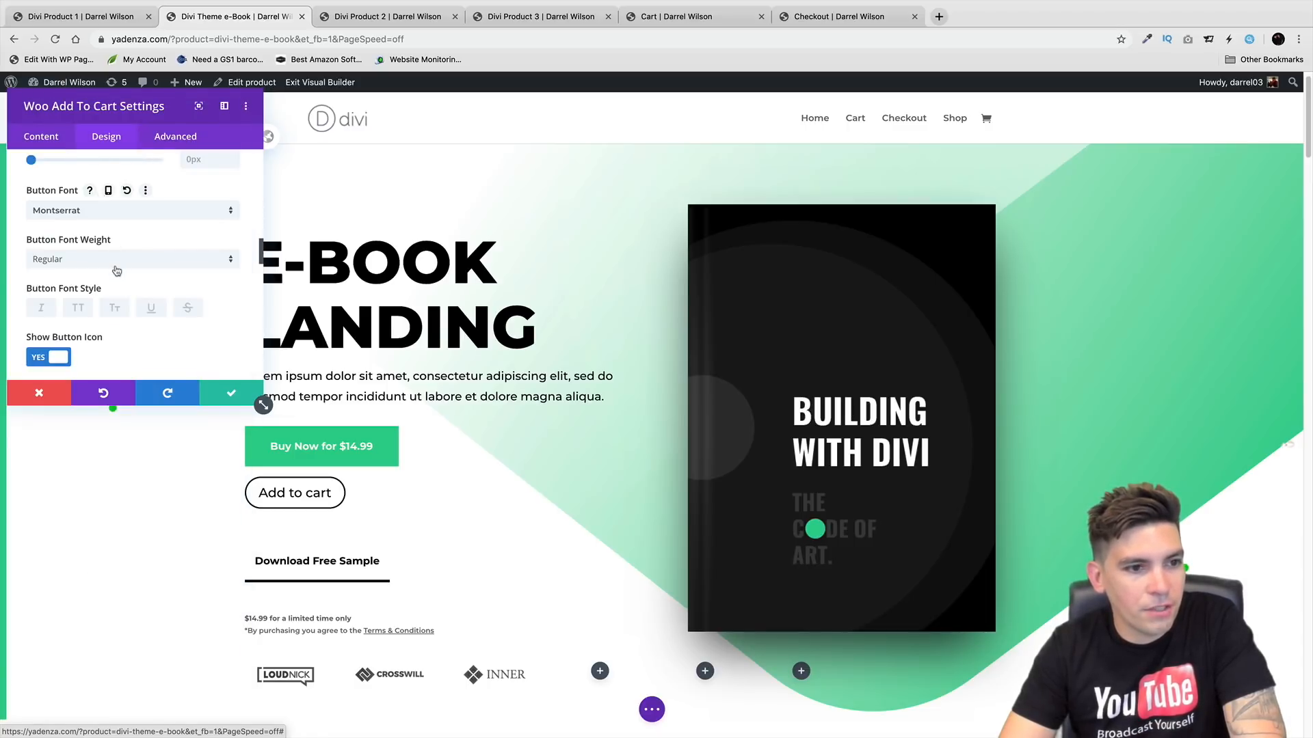
scroll(177, 326, "down", 5)
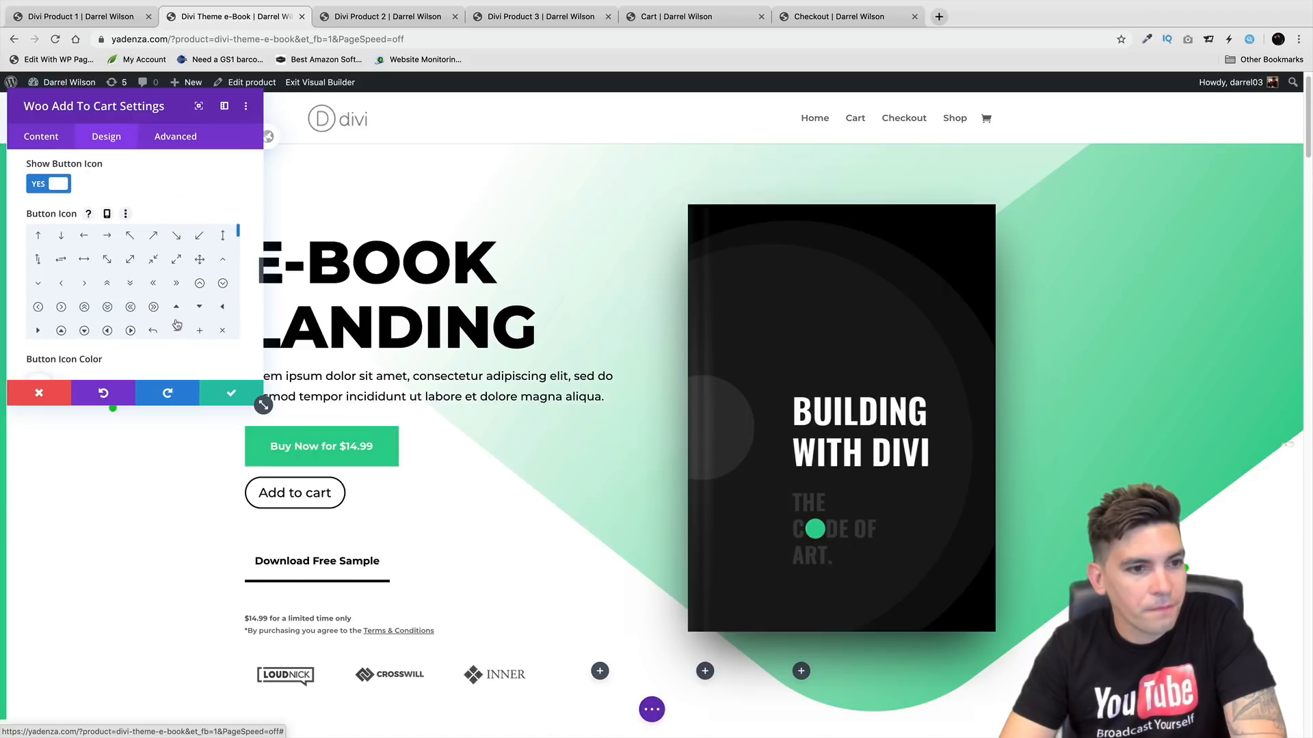
scroll(164, 328, "down", 3)
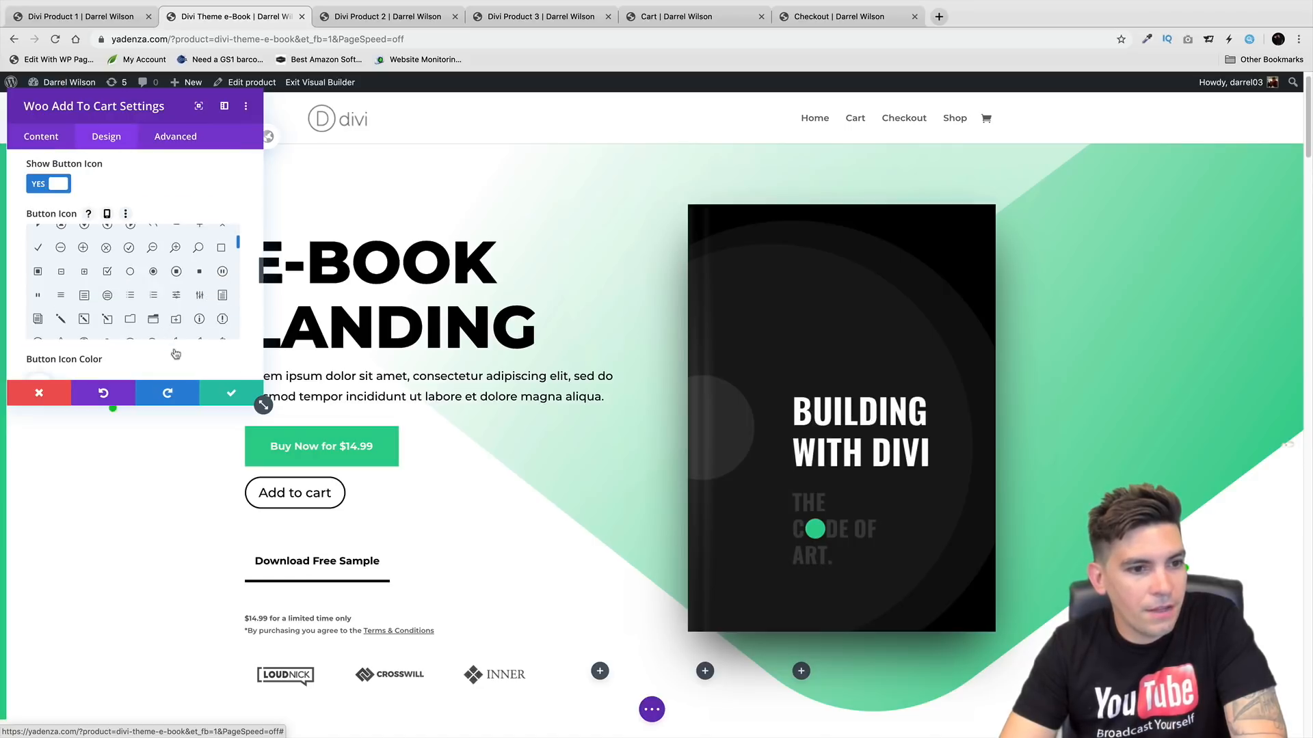
left_click(225, 395)
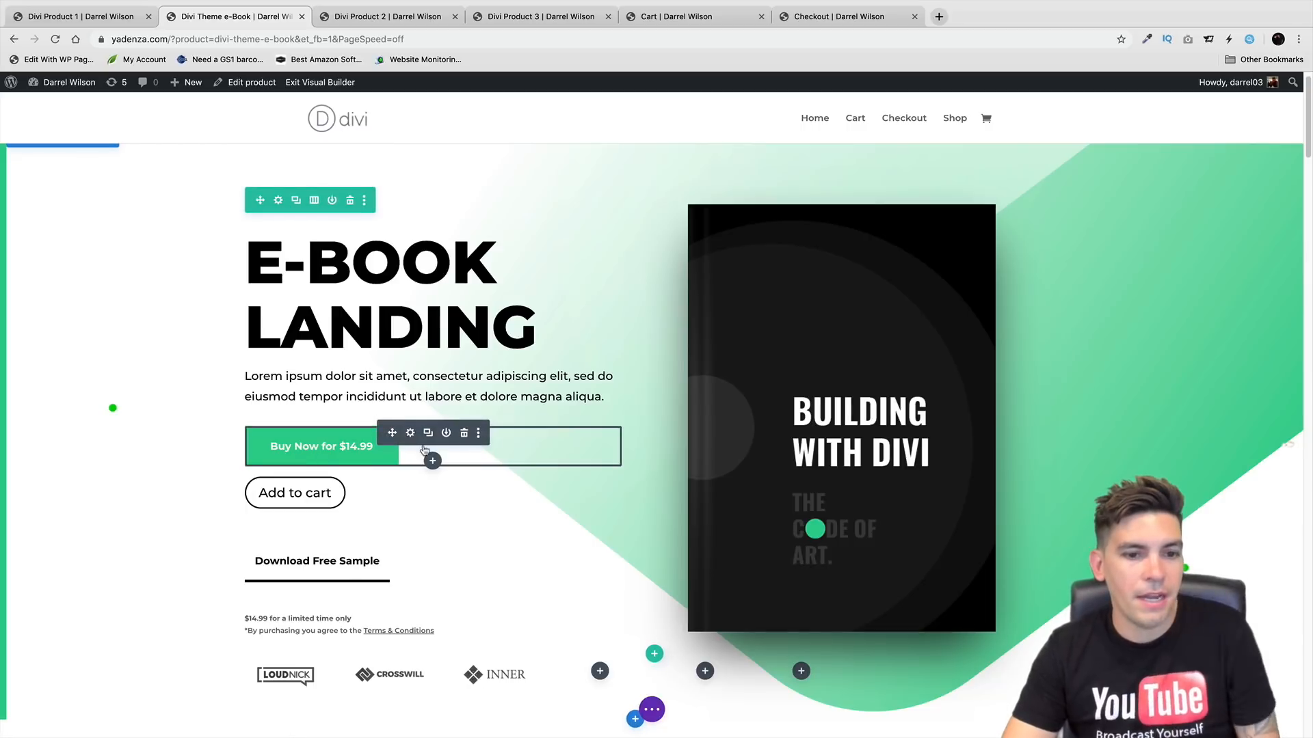
left_click(432, 460)
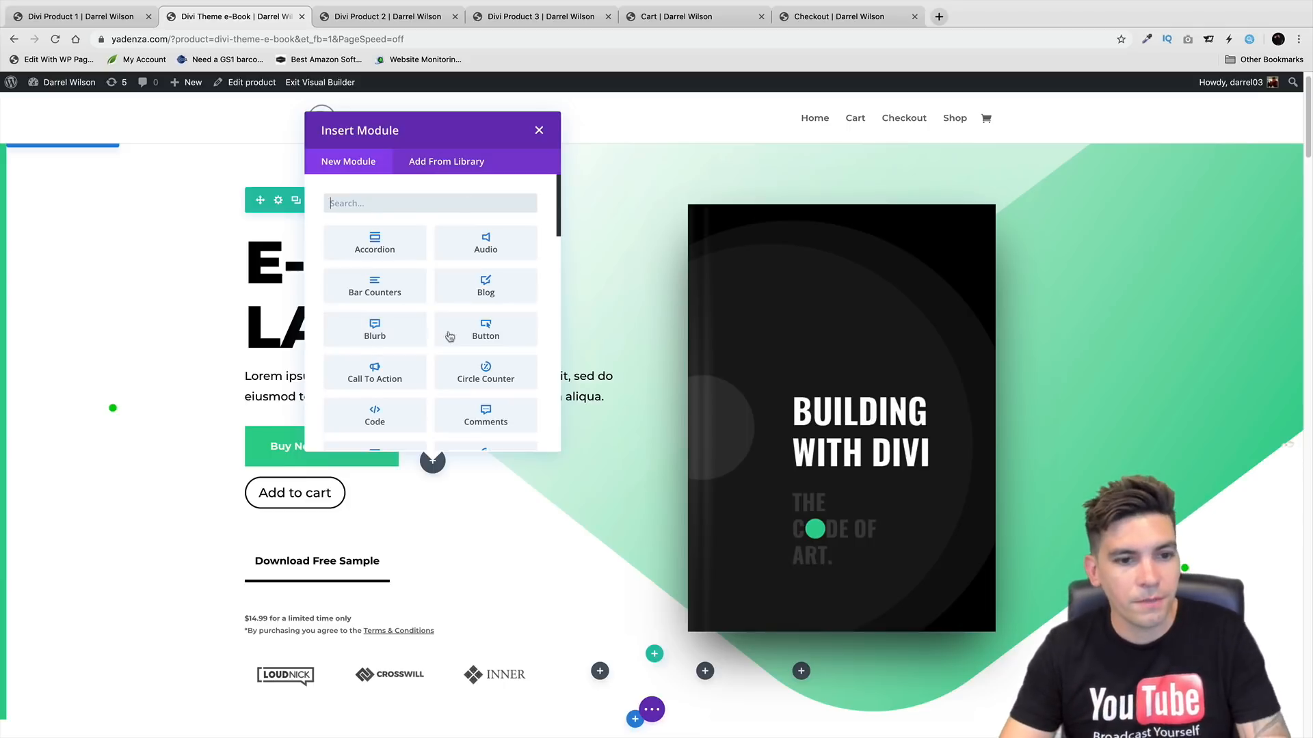
left_click(539, 131)
mouse_move(350, 446)
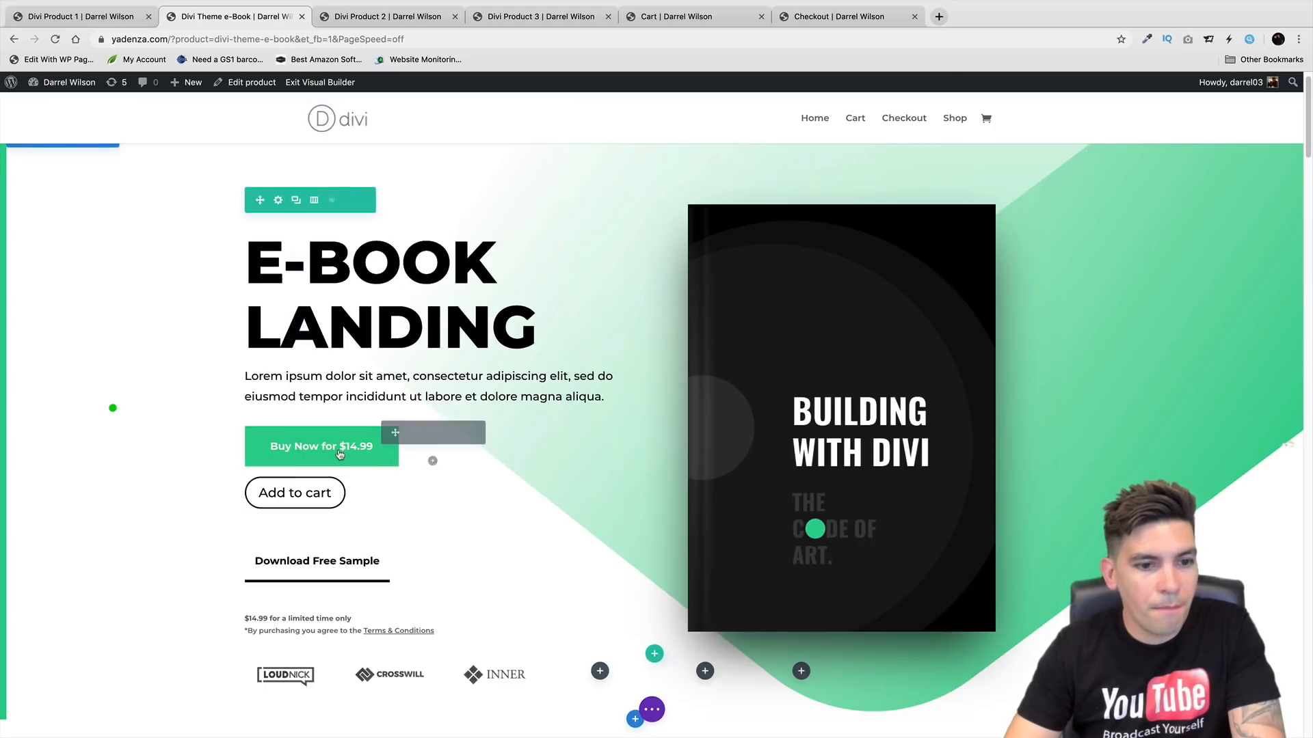
left_click(410, 433)
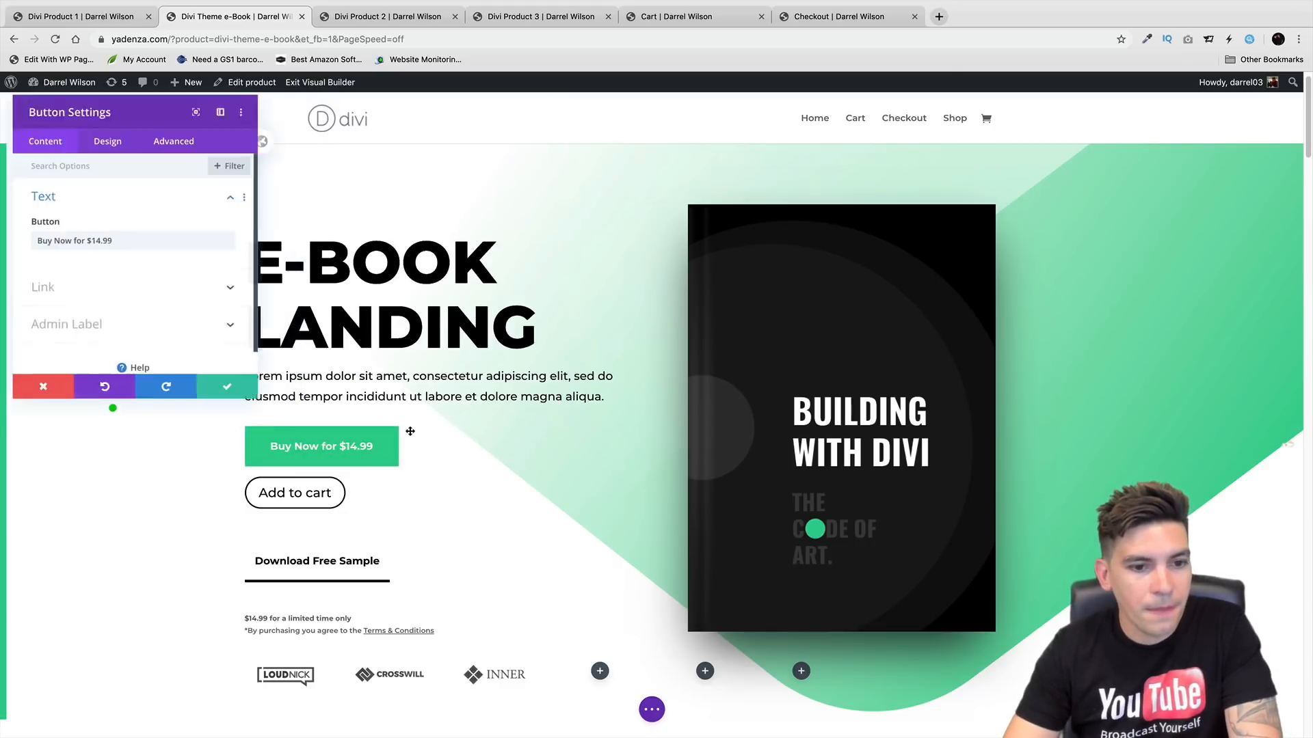
left_click(234, 397)
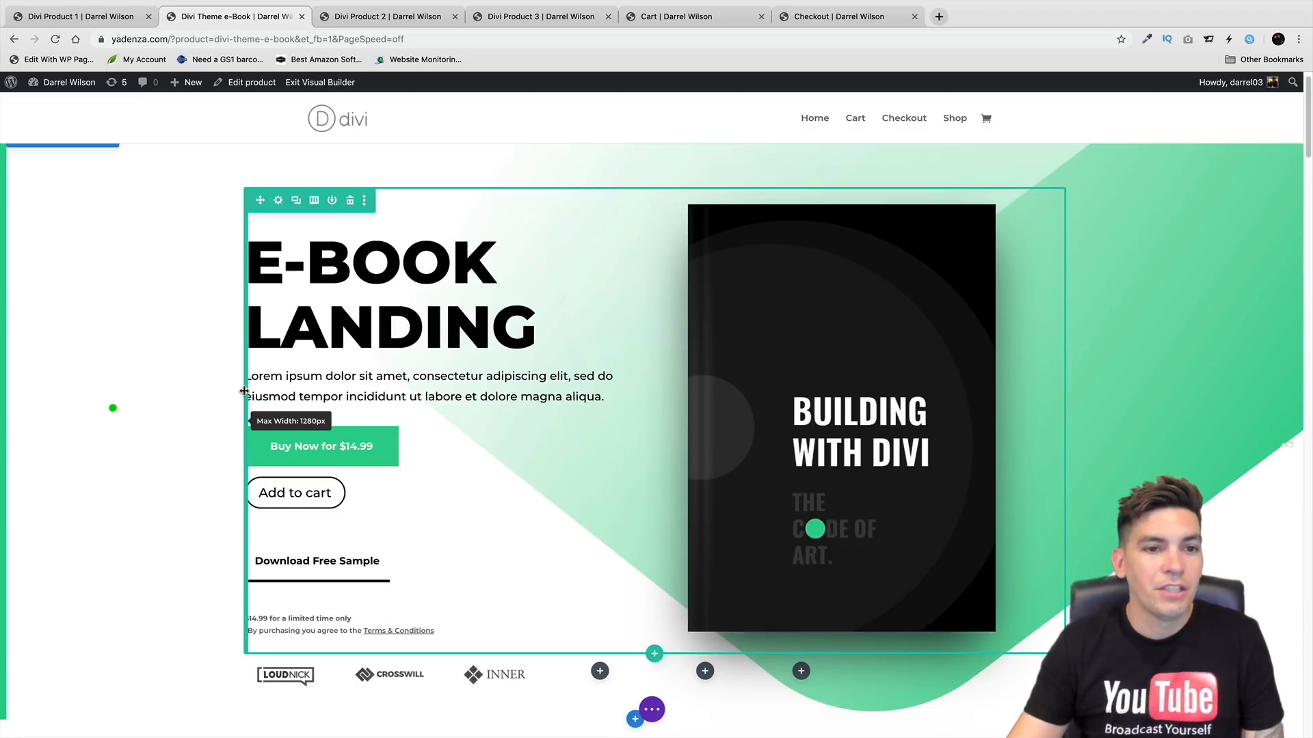
left_click_drag(244, 391, 198, 388)
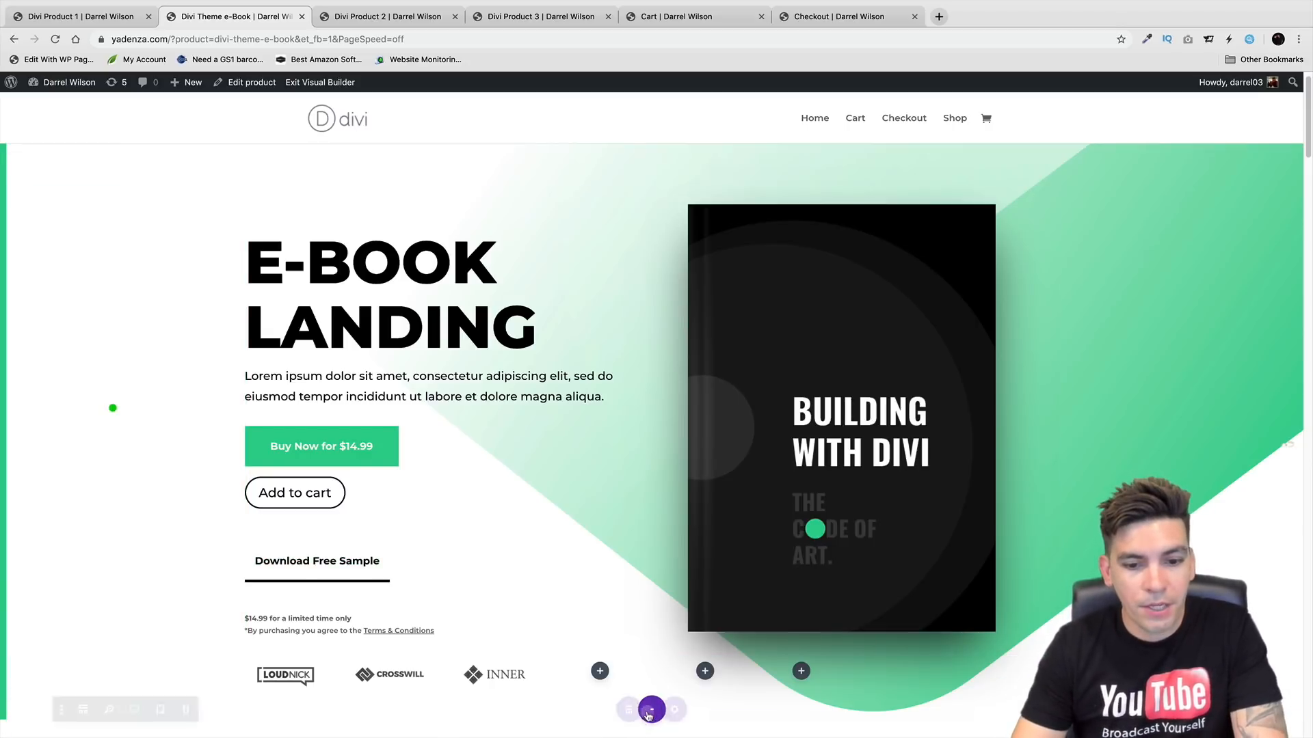
Save the page and exit the Visual Builder, and add the Divi Theme e-Book to the cart from its product page
left_click(652, 709)
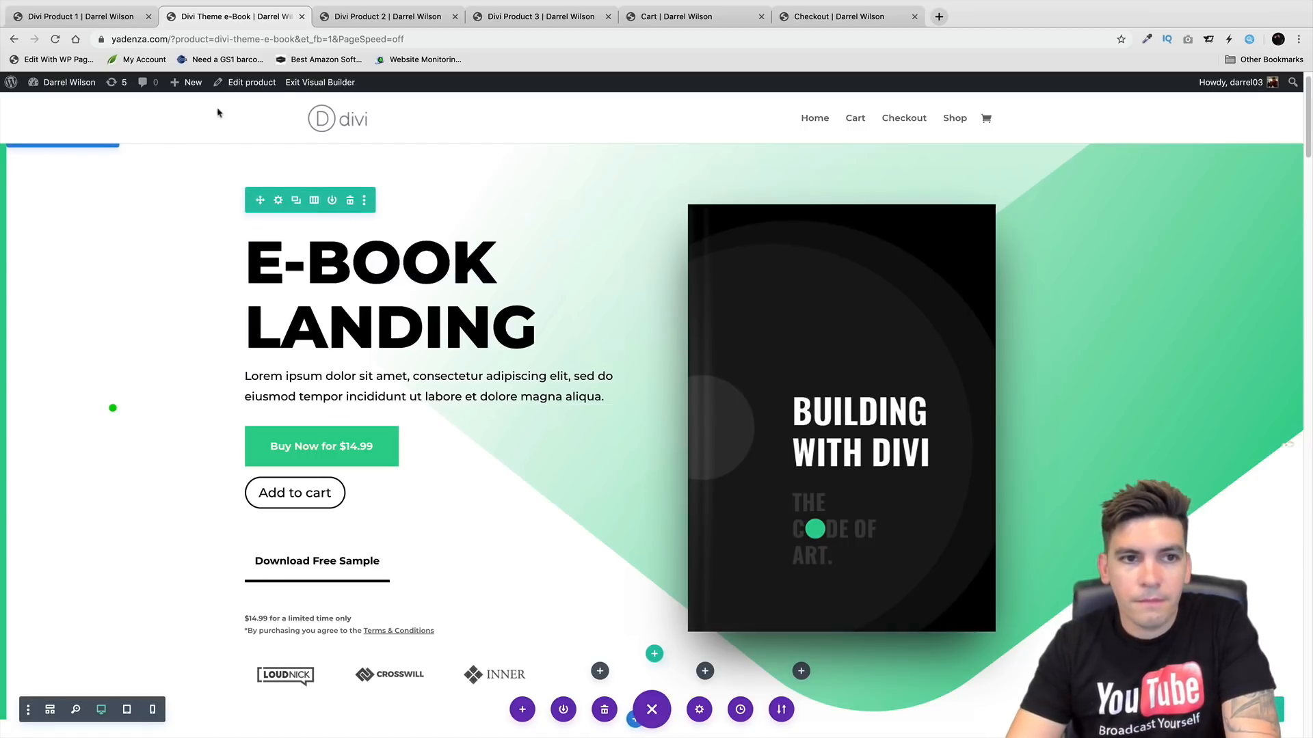
left_click(321, 88)
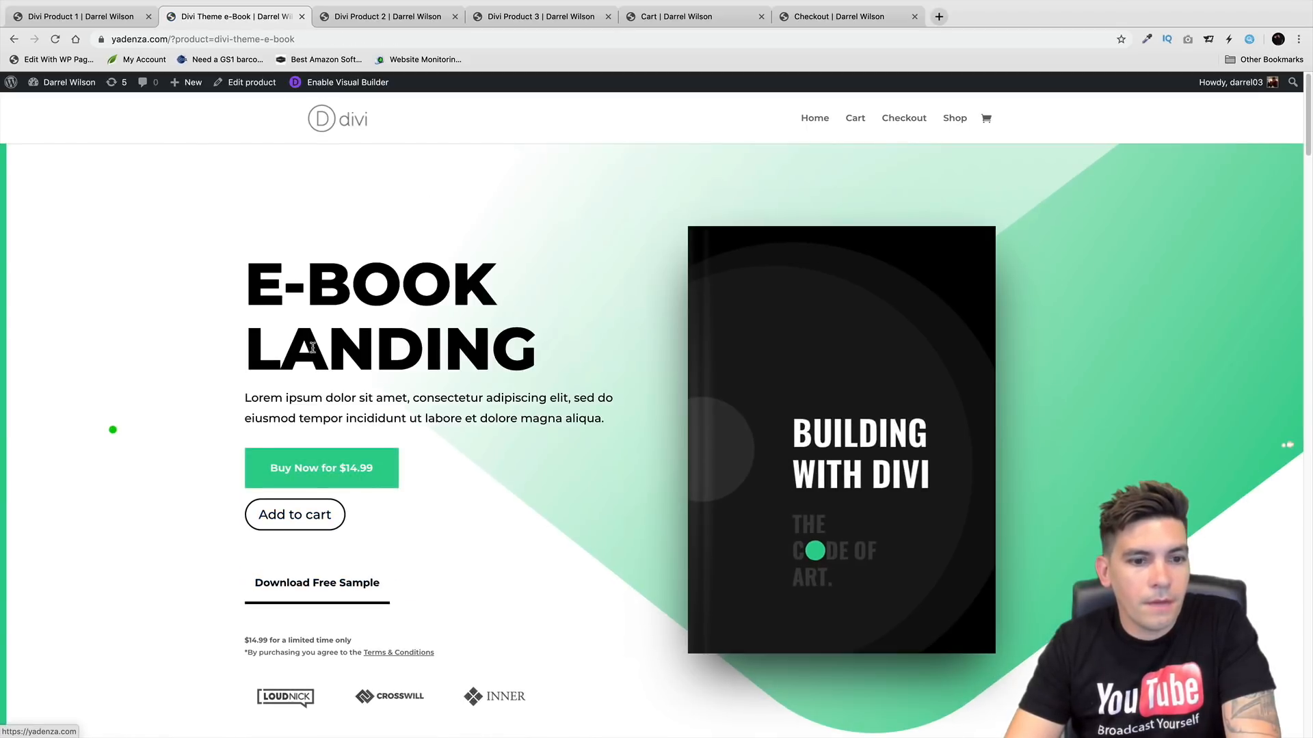
left_click(306, 514)
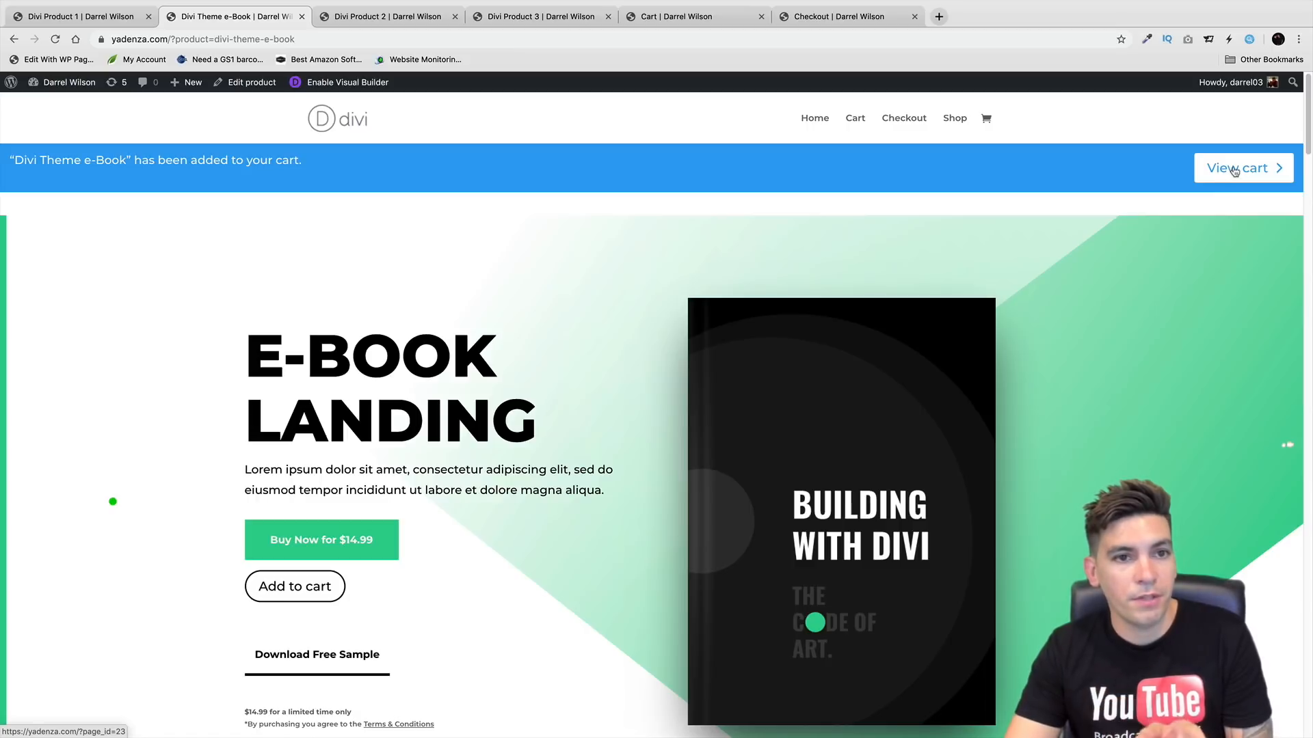
Reopen the page in the Visual Builder and insert a Woo Cart Notice module between the intro text and the Buy Now button
left_click(356, 83)
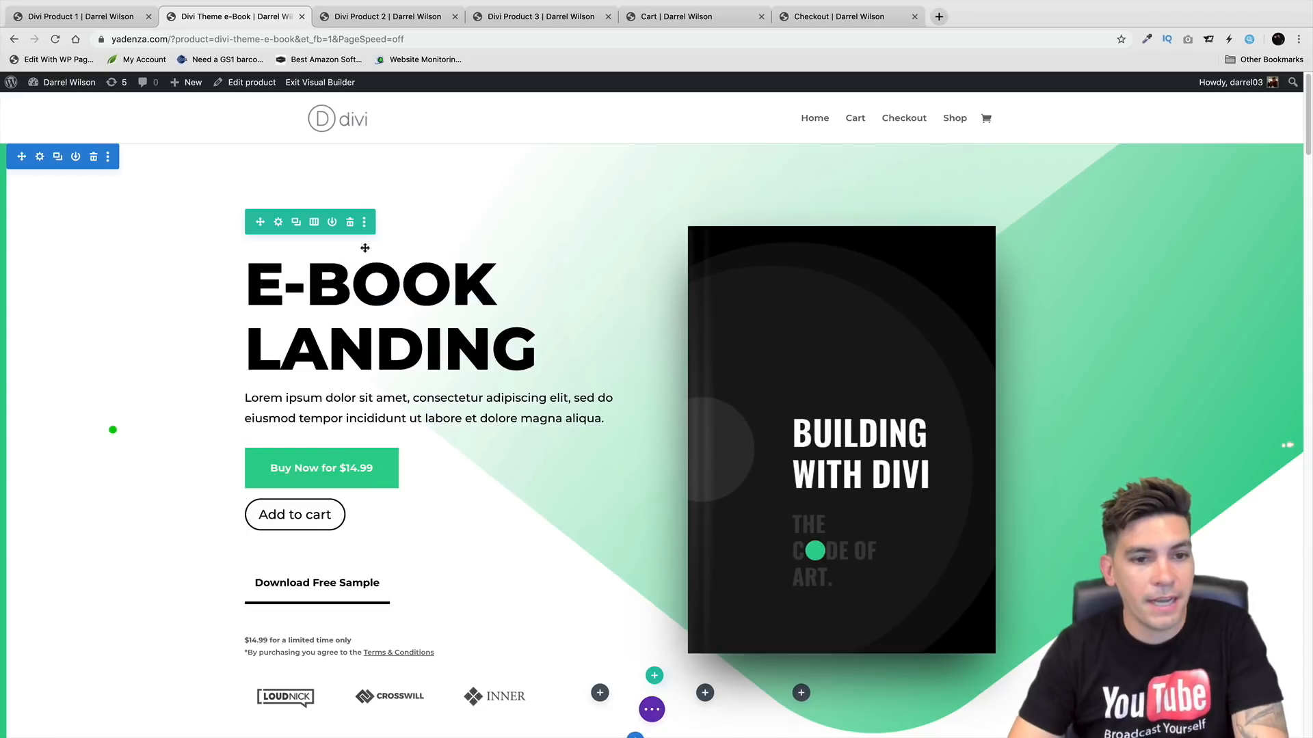
left_click(432, 408)
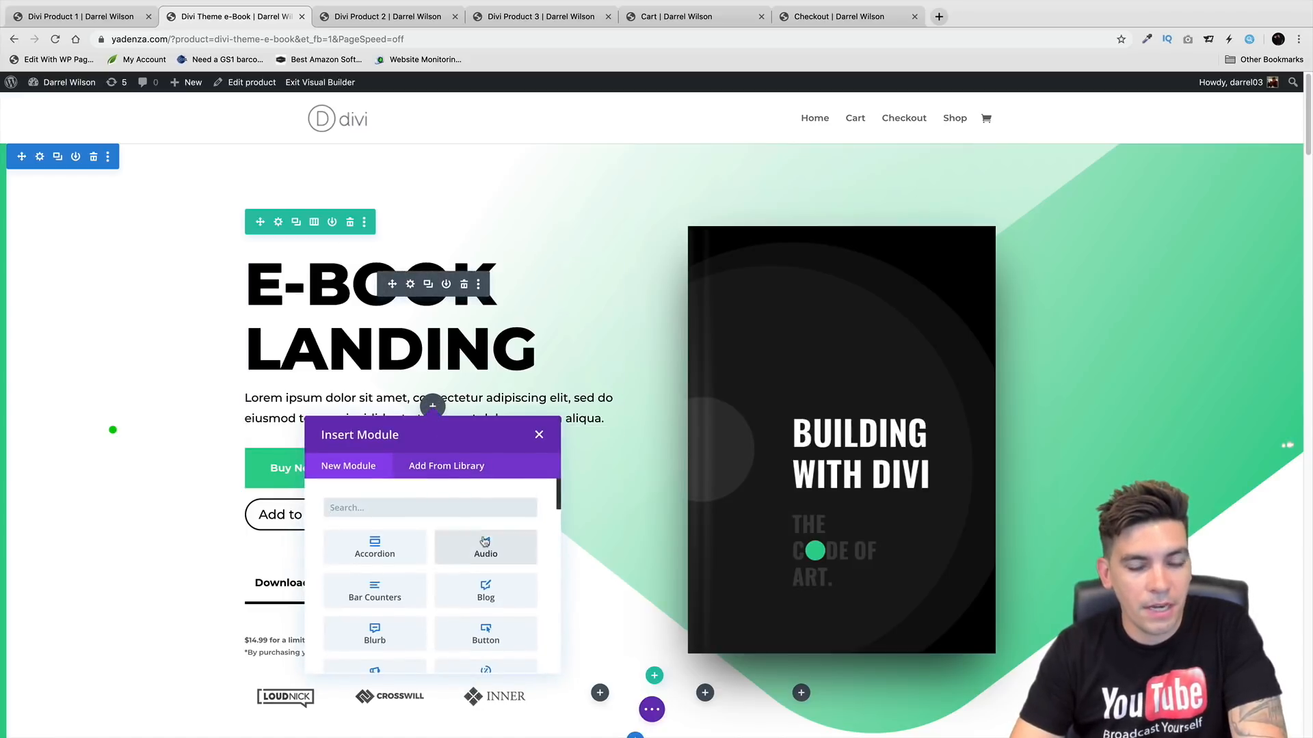
scroll(517, 571, "down", 10)
scroll(517, 571, "down", 5)
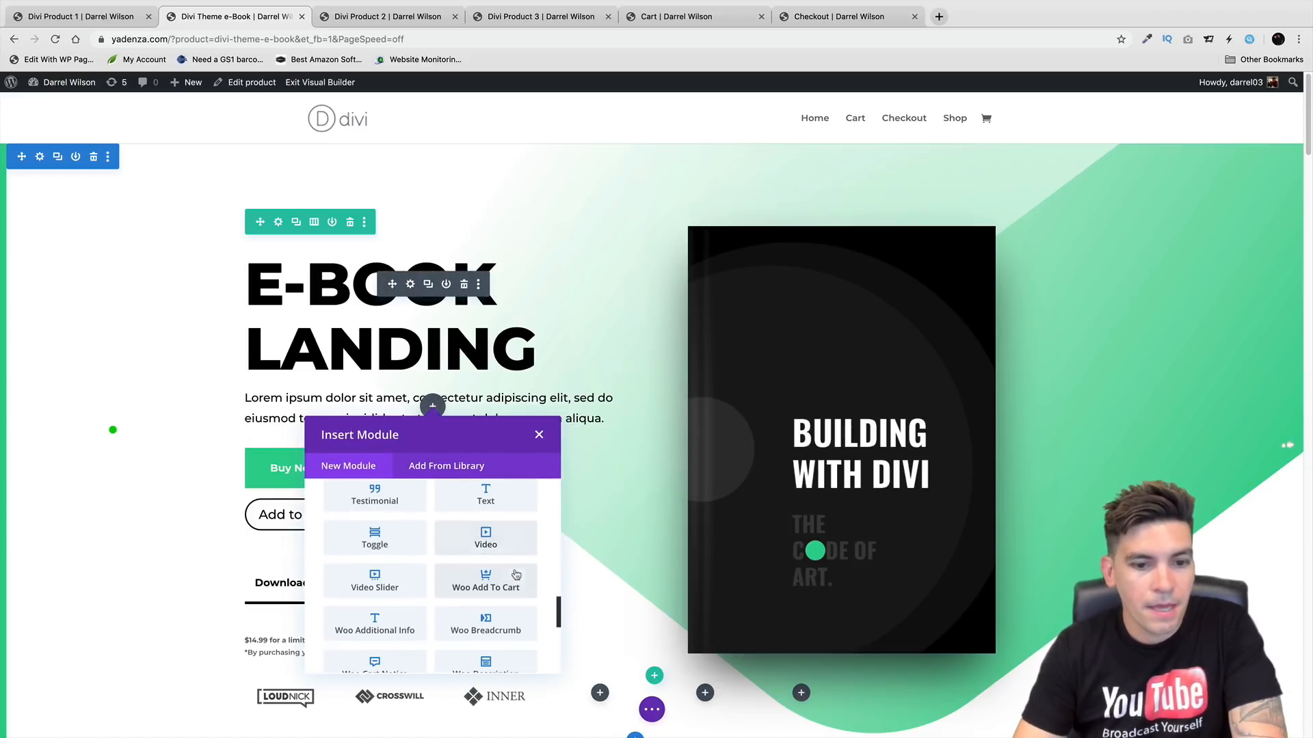
scroll(511, 592, "down", 1)
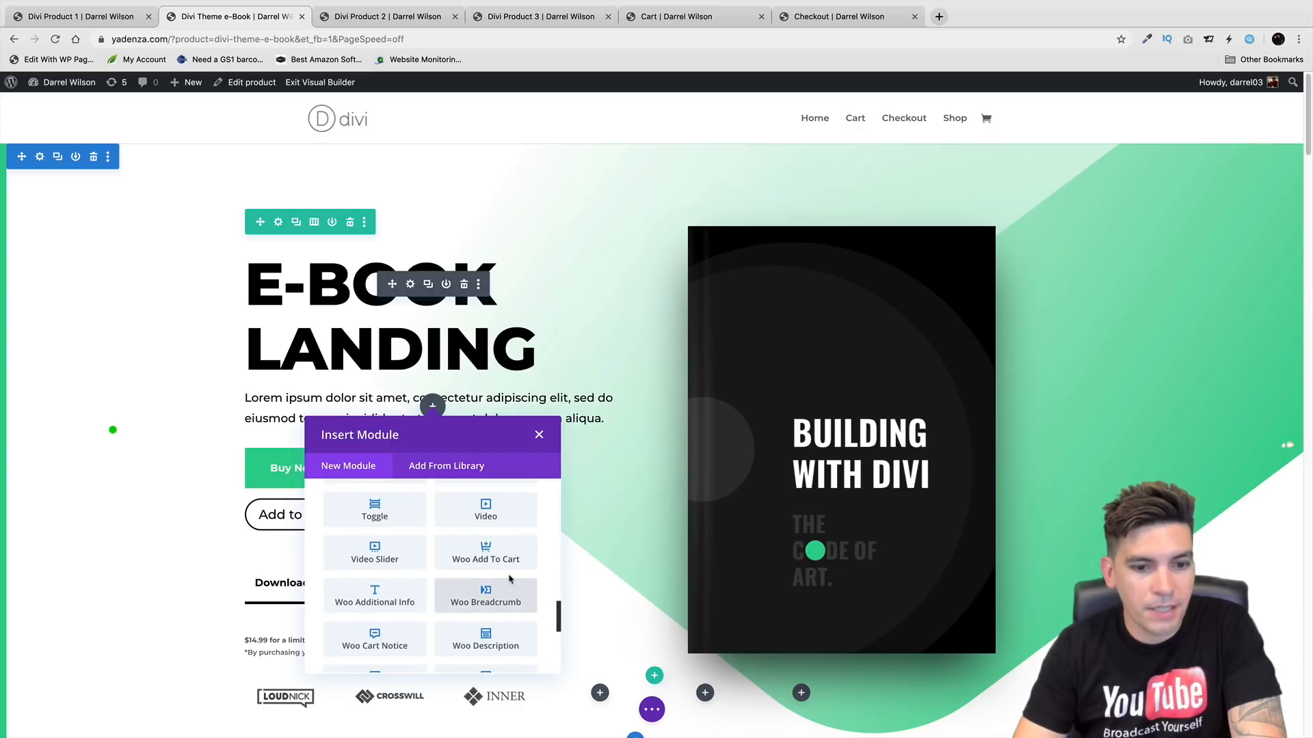
scroll(509, 579, "down", 1)
left_click(380, 593)
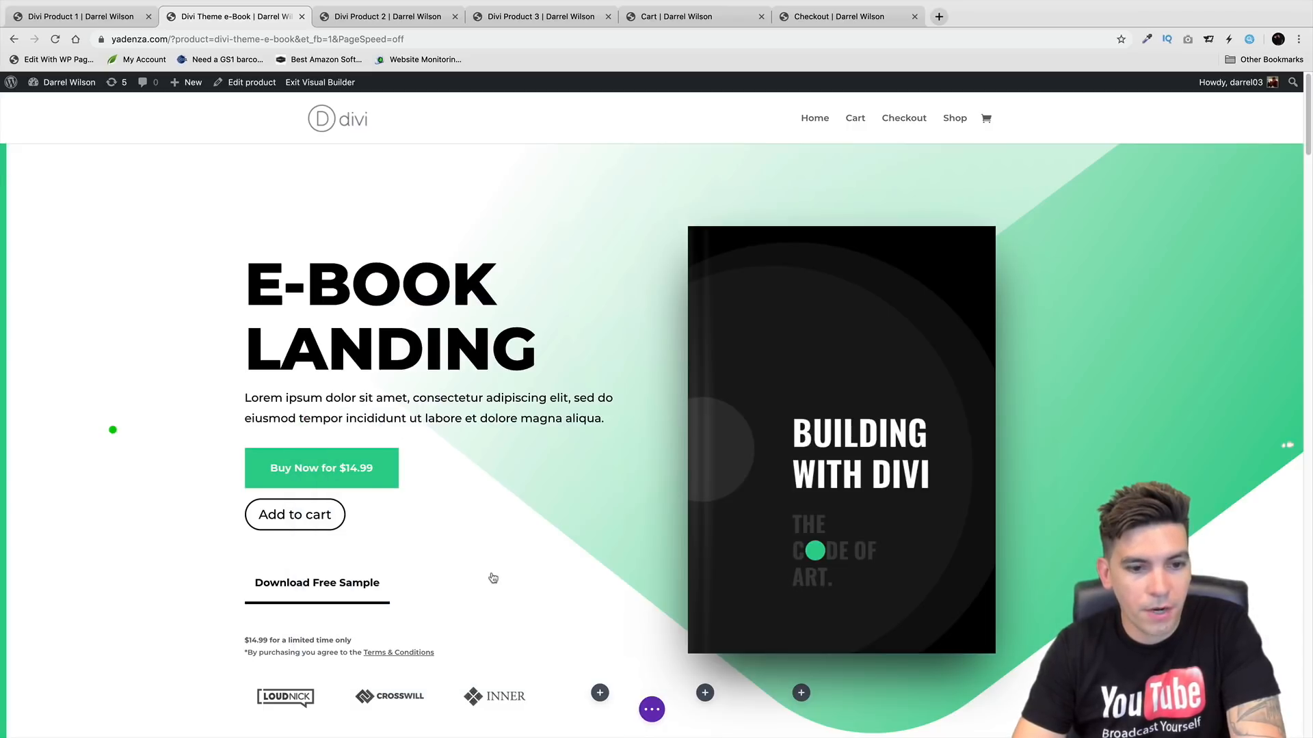
left_click(258, 399)
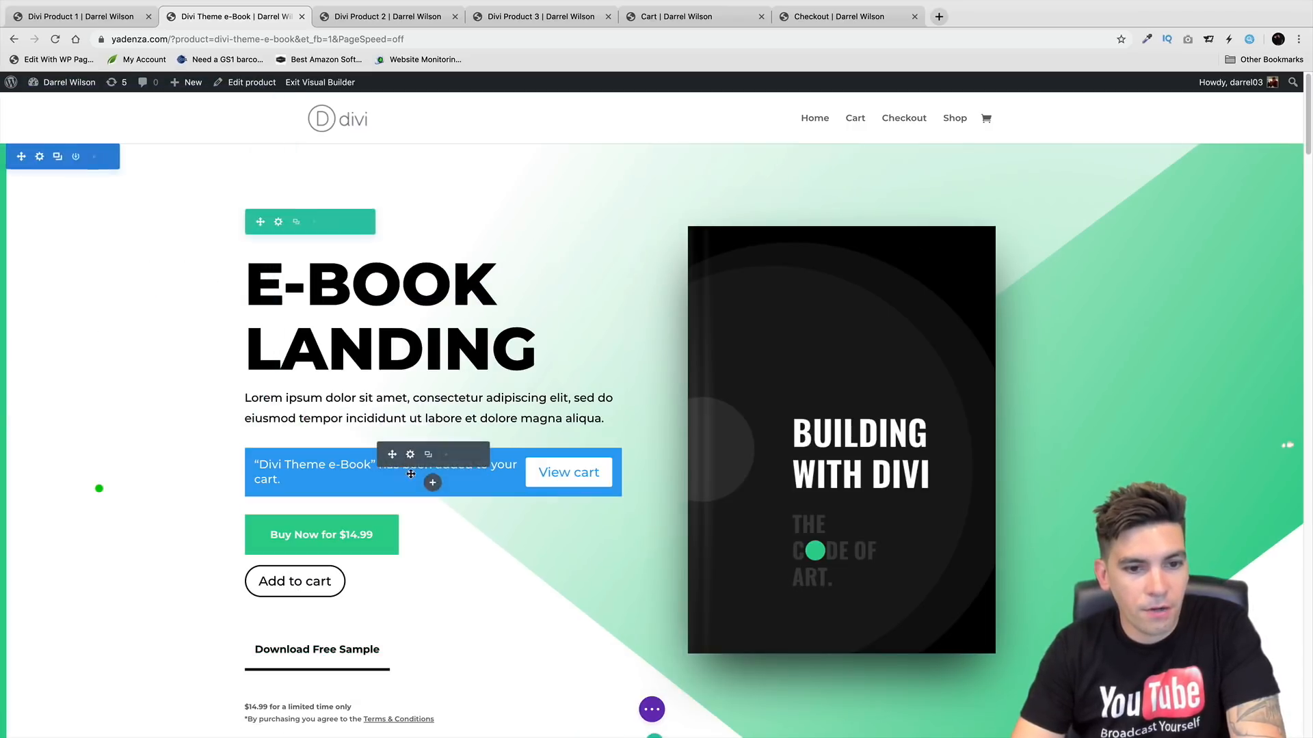
Set the Woo Cart Notice module's background color to black (#000000)
left_click(410, 450)
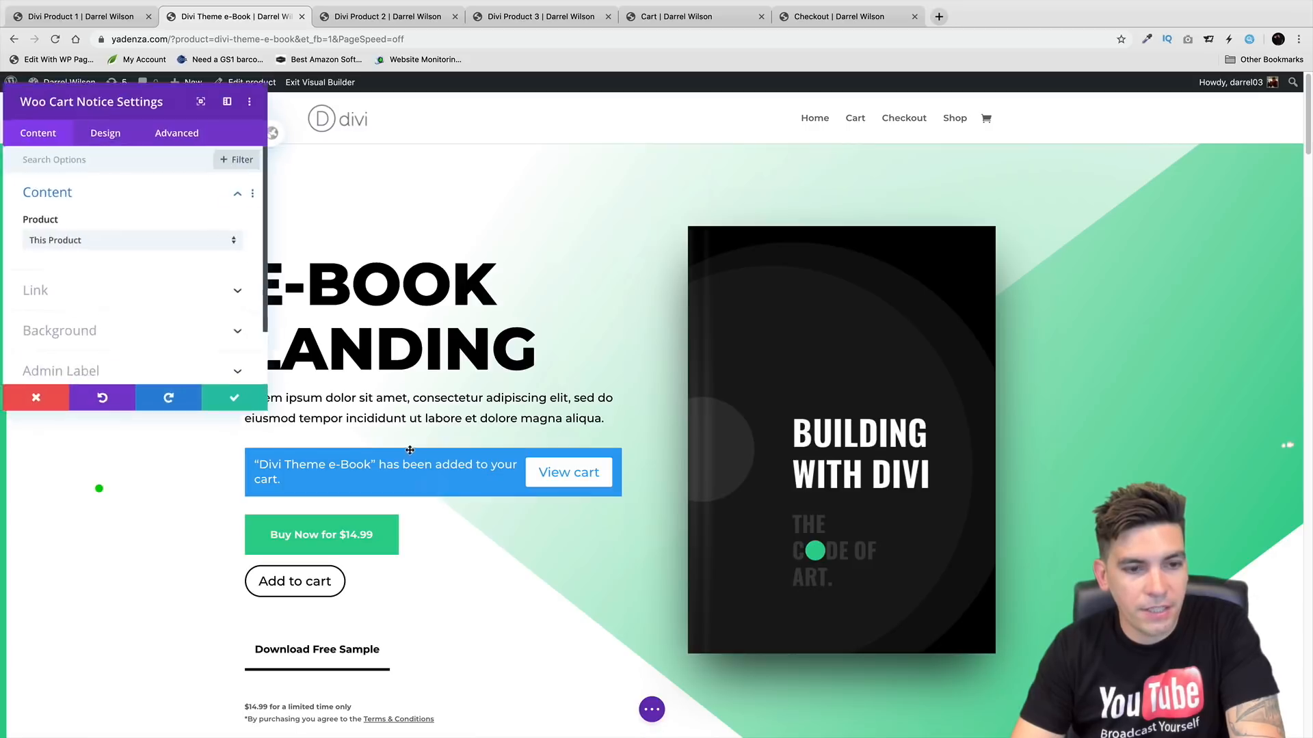
left_click(106, 136)
scroll(114, 312, "down", 1)
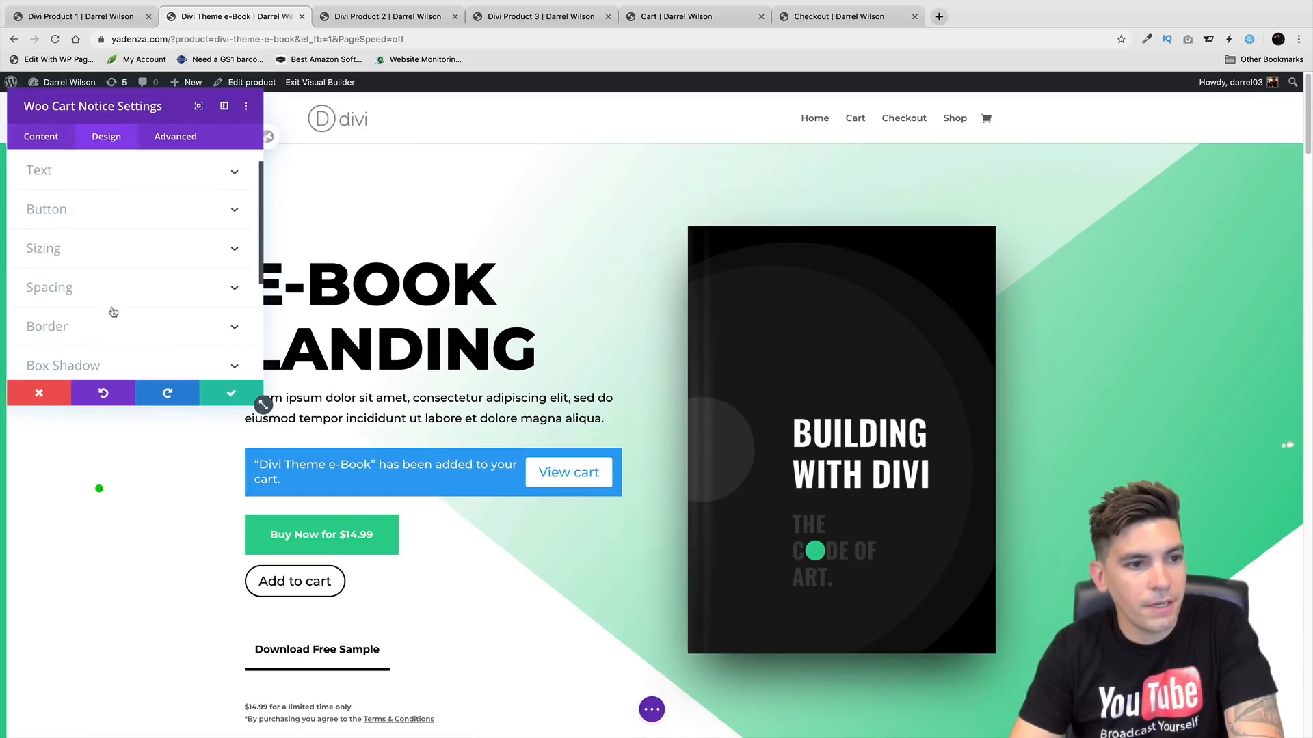
left_click(133, 214)
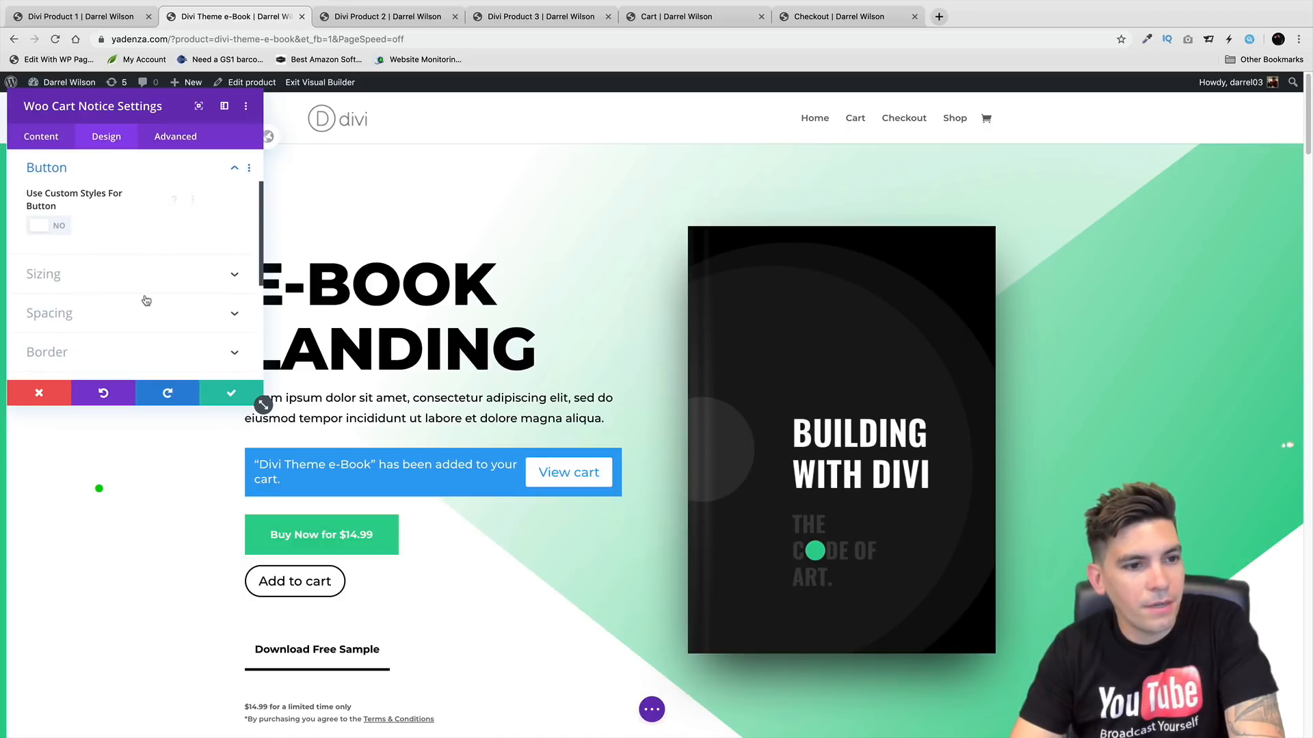
scroll(146, 301, "down", 1)
left_click(49, 139)
left_click(91, 267)
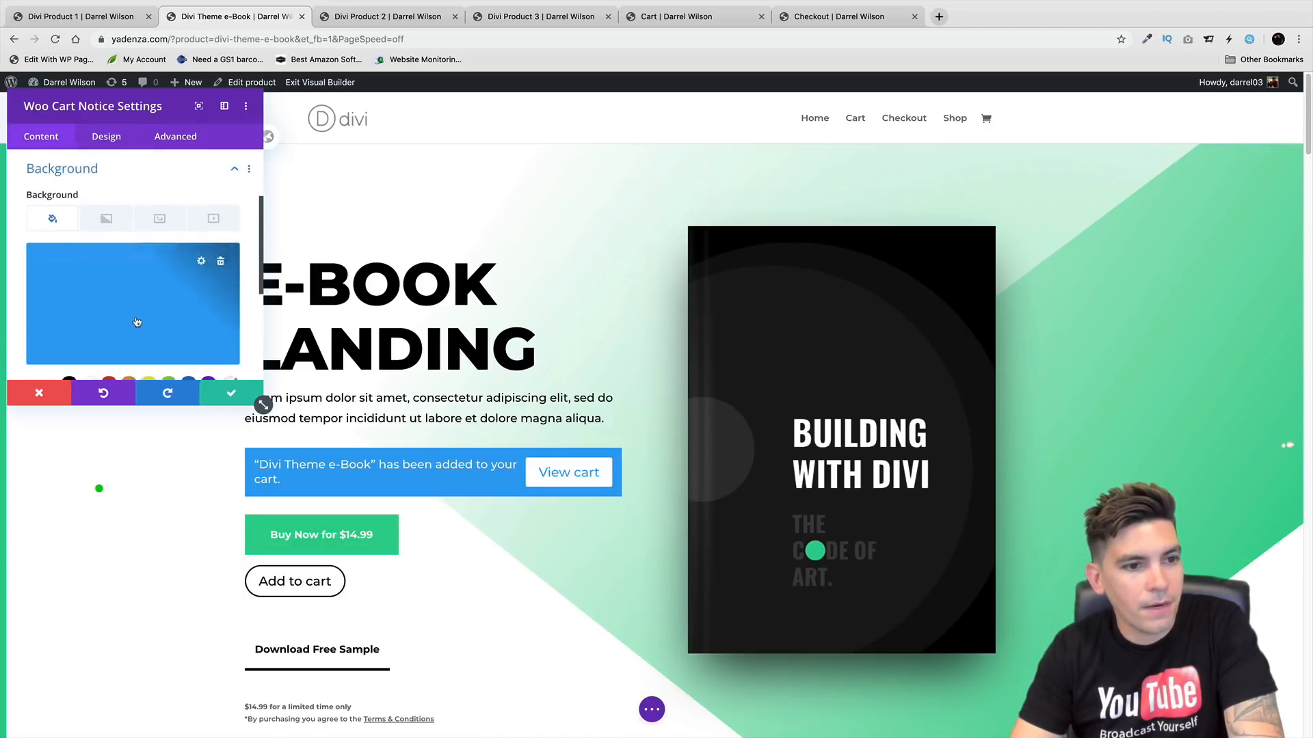
scroll(76, 273, "down", 4)
left_click(68, 281)
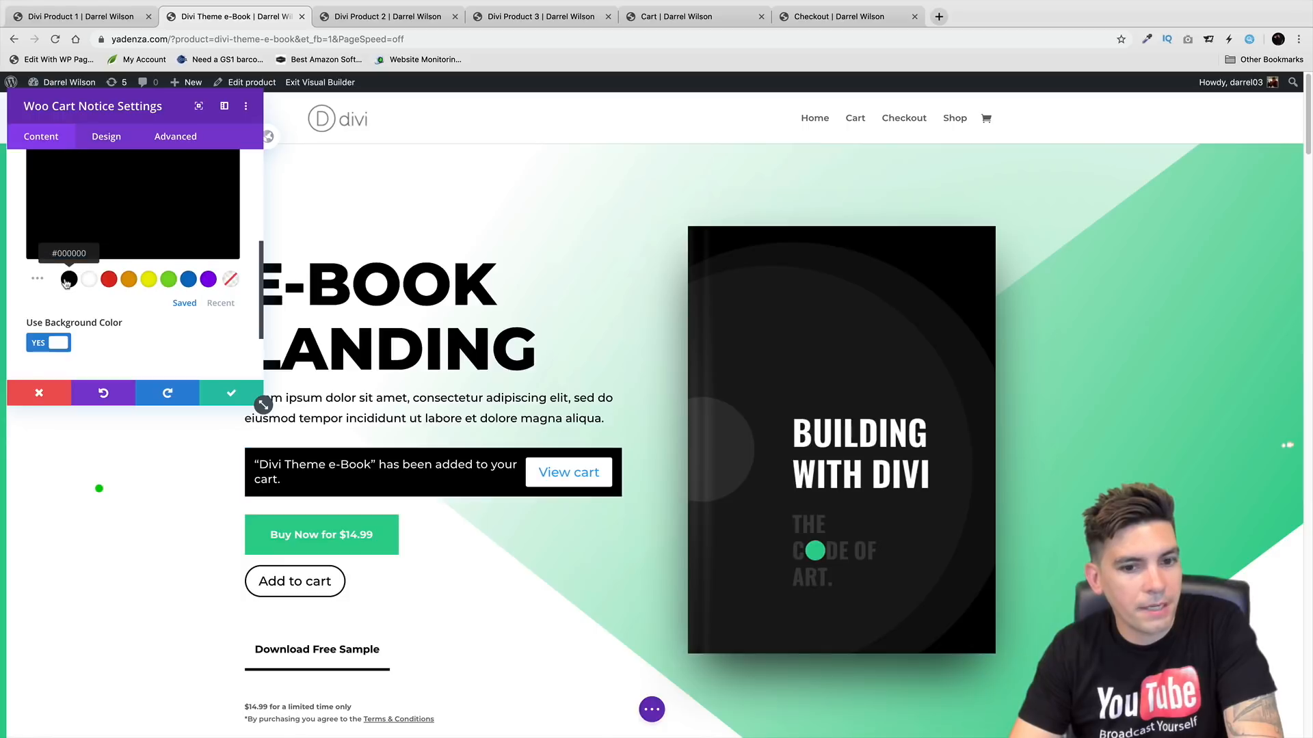
Set the Woo Cart Notice module's text color to white (#ffffff)
left_click(110, 138)
left_click(106, 205)
scroll(99, 301, "down", 3)
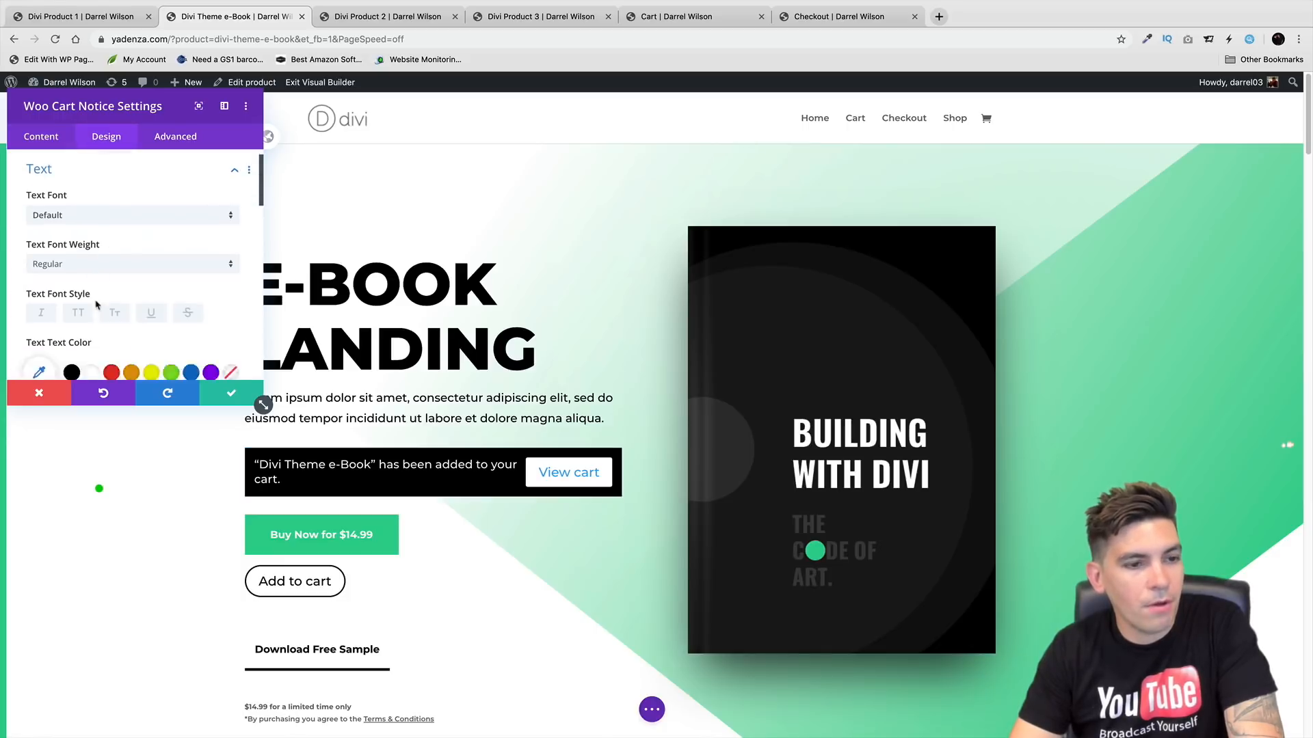
left_click(72, 298)
left_click(91, 298)
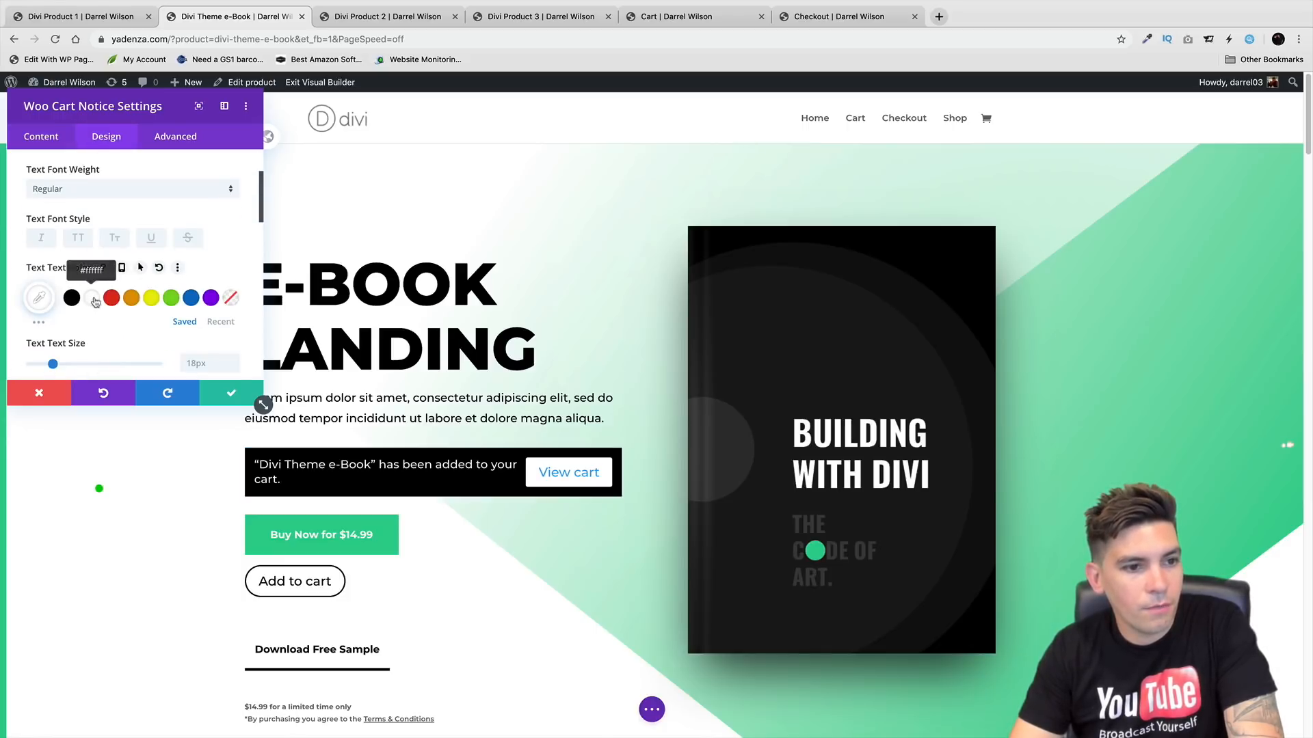
scroll(123, 273, "down", 3)
scroll(232, 232, "up", 5)
left_click(234, 196)
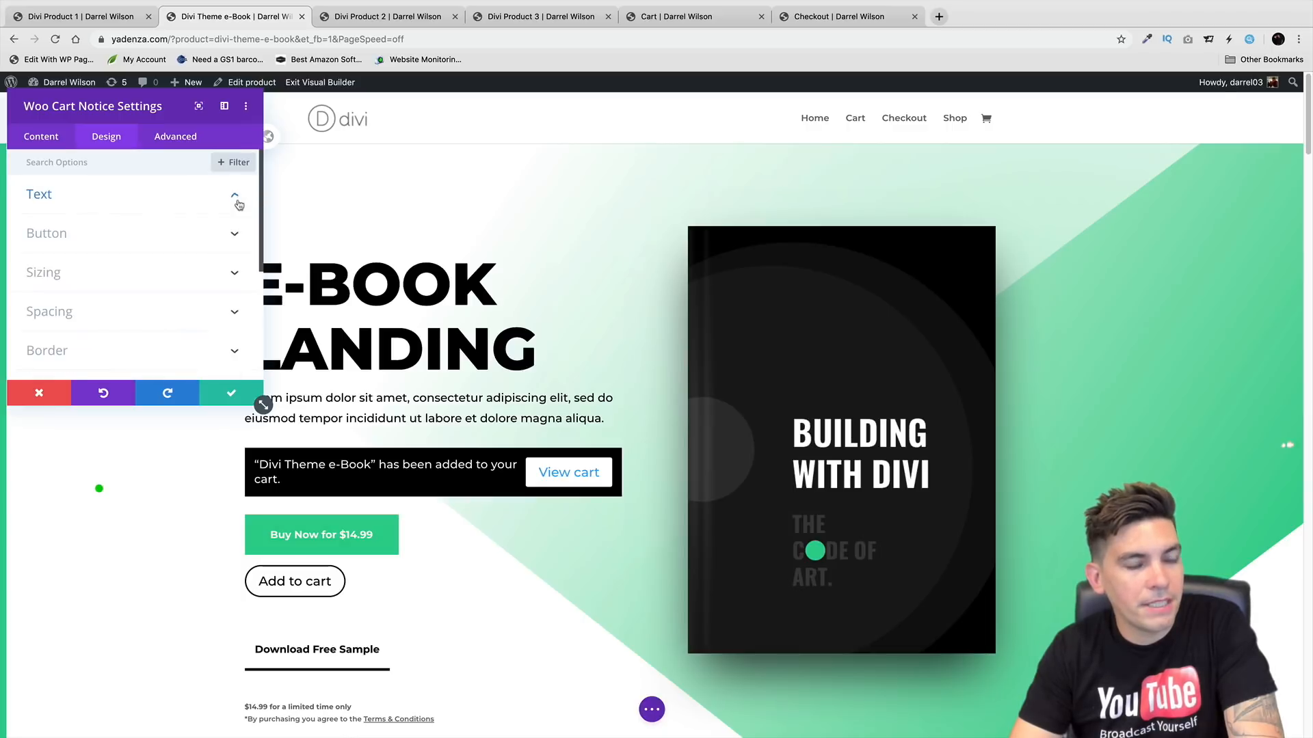
Enable custom styles for the cart notice's button with black text and save the module settings
scroll(103, 345, "down", 1)
left_click(86, 208)
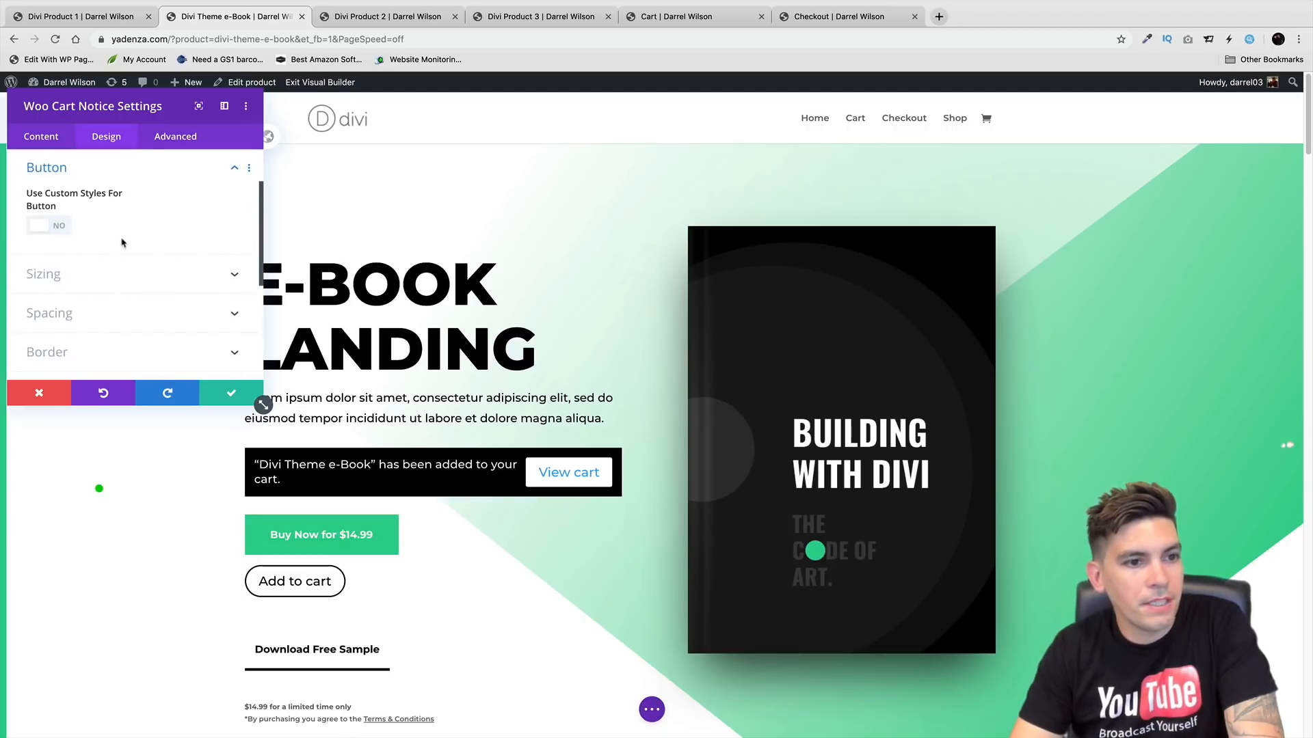
left_click(65, 226)
left_click(72, 336)
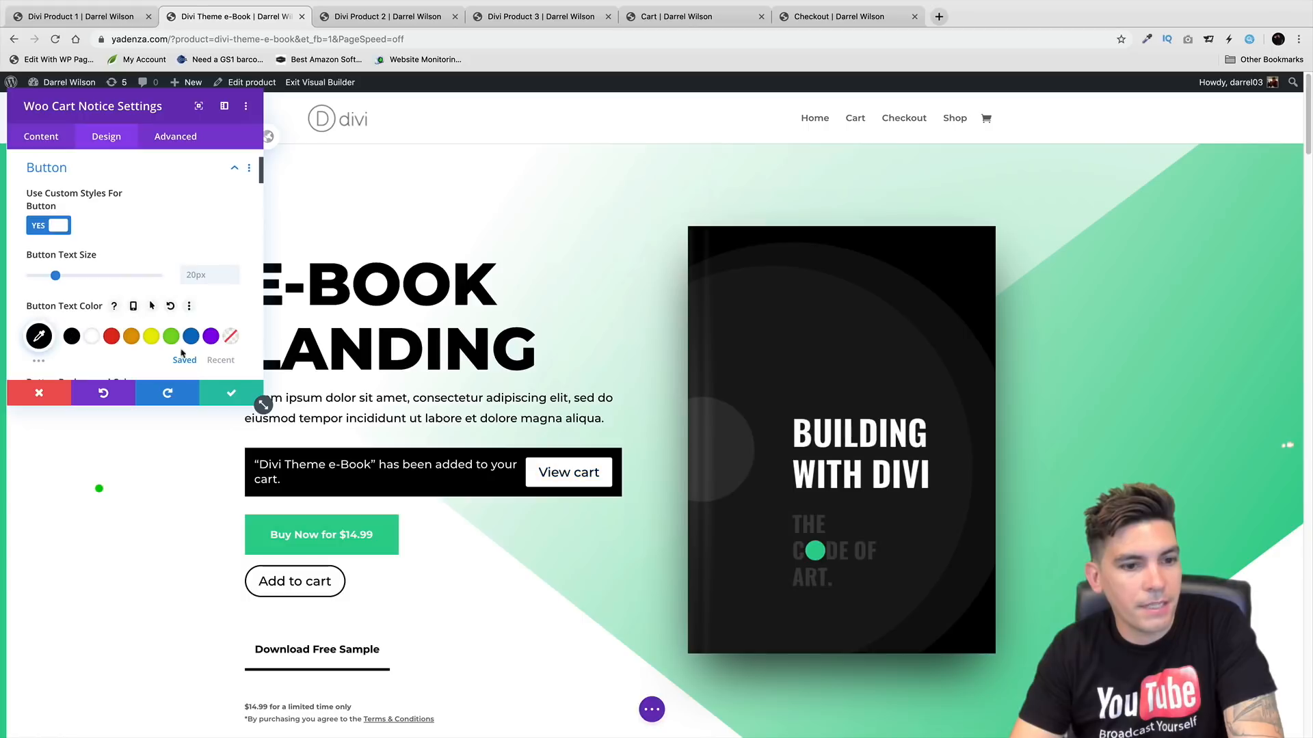
left_click(219, 392)
Save the page and exit the Visual Builder, and test the cart notice by adding the e-book and viewing the cart
left_click(652, 709)
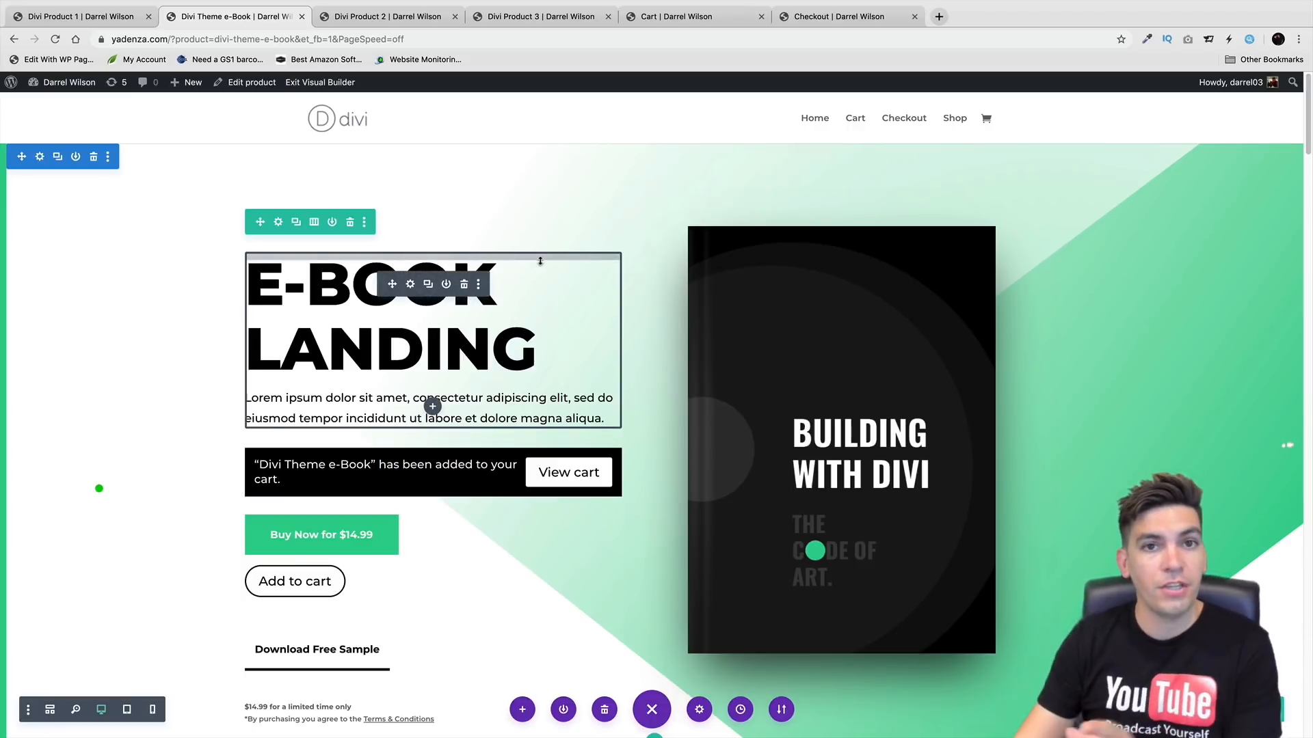
left_click(341, 87)
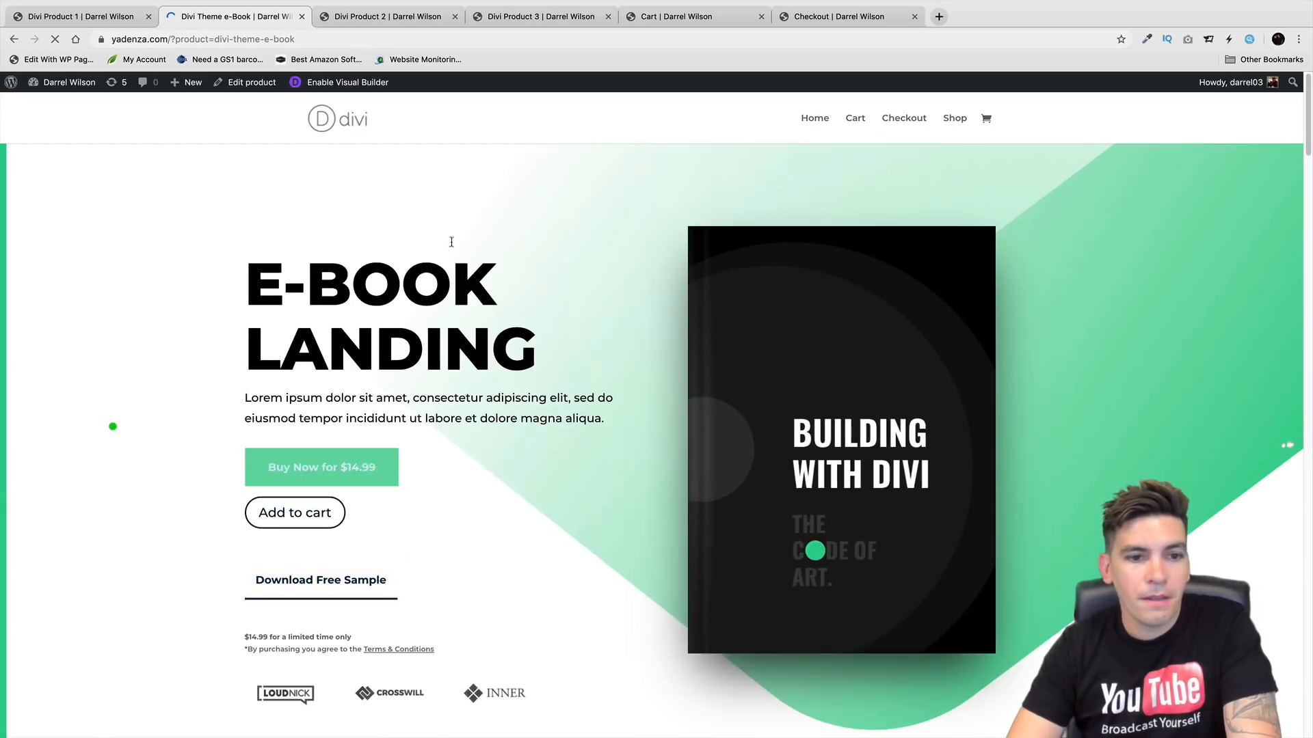
left_click(309, 514)
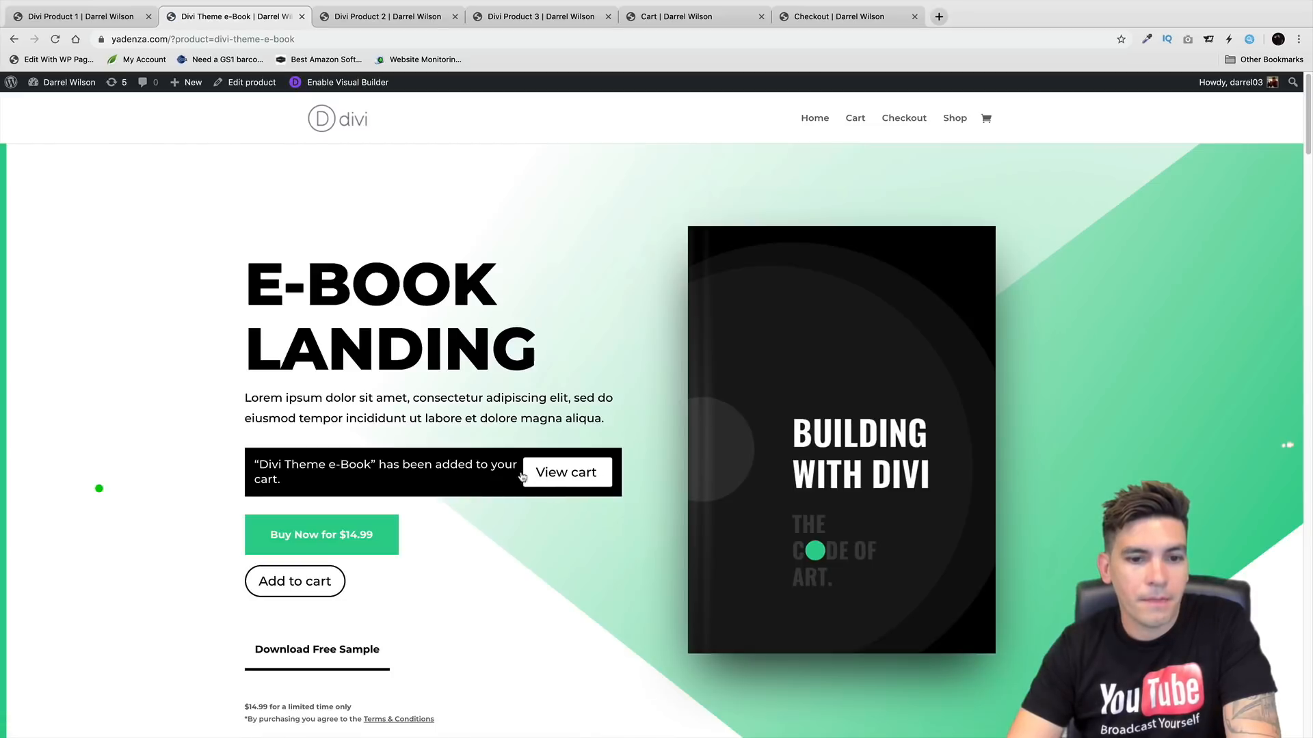
left_click(567, 477)
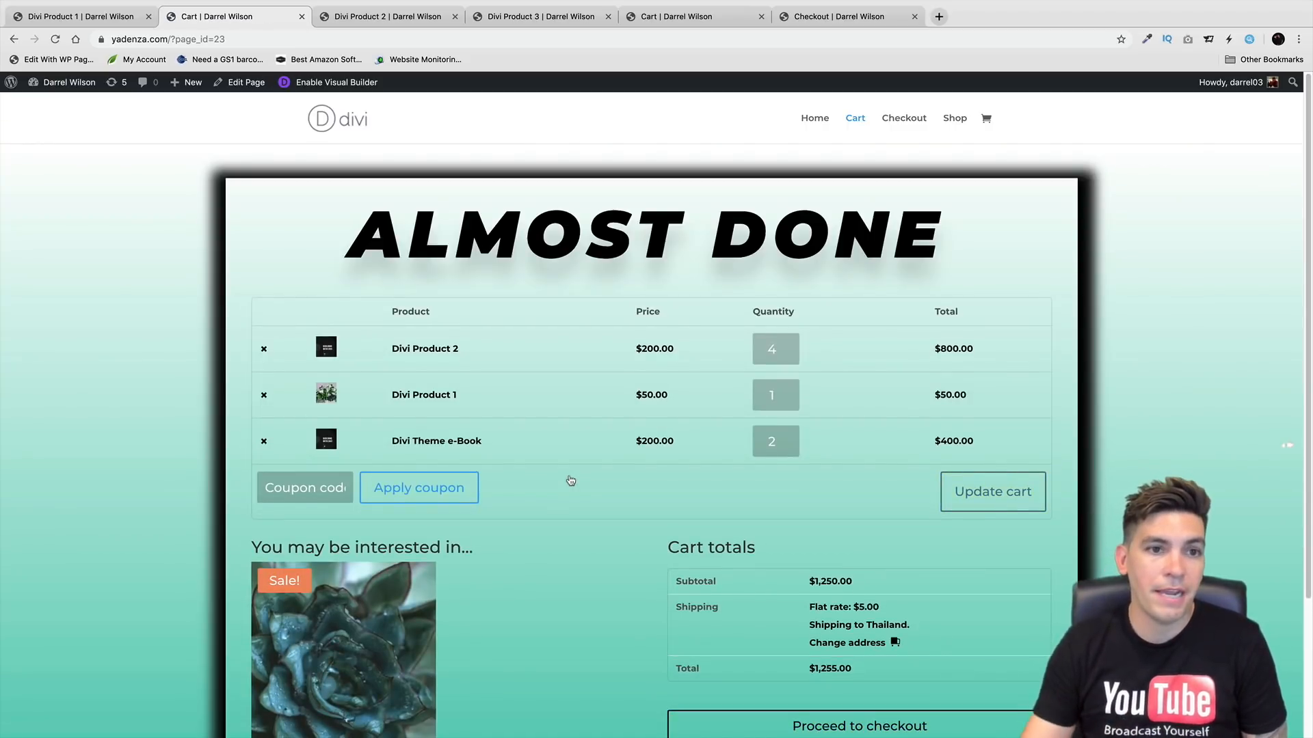
Open the Cart page in the Visual Builder and look over its product table and cart totals
left_click(349, 89)
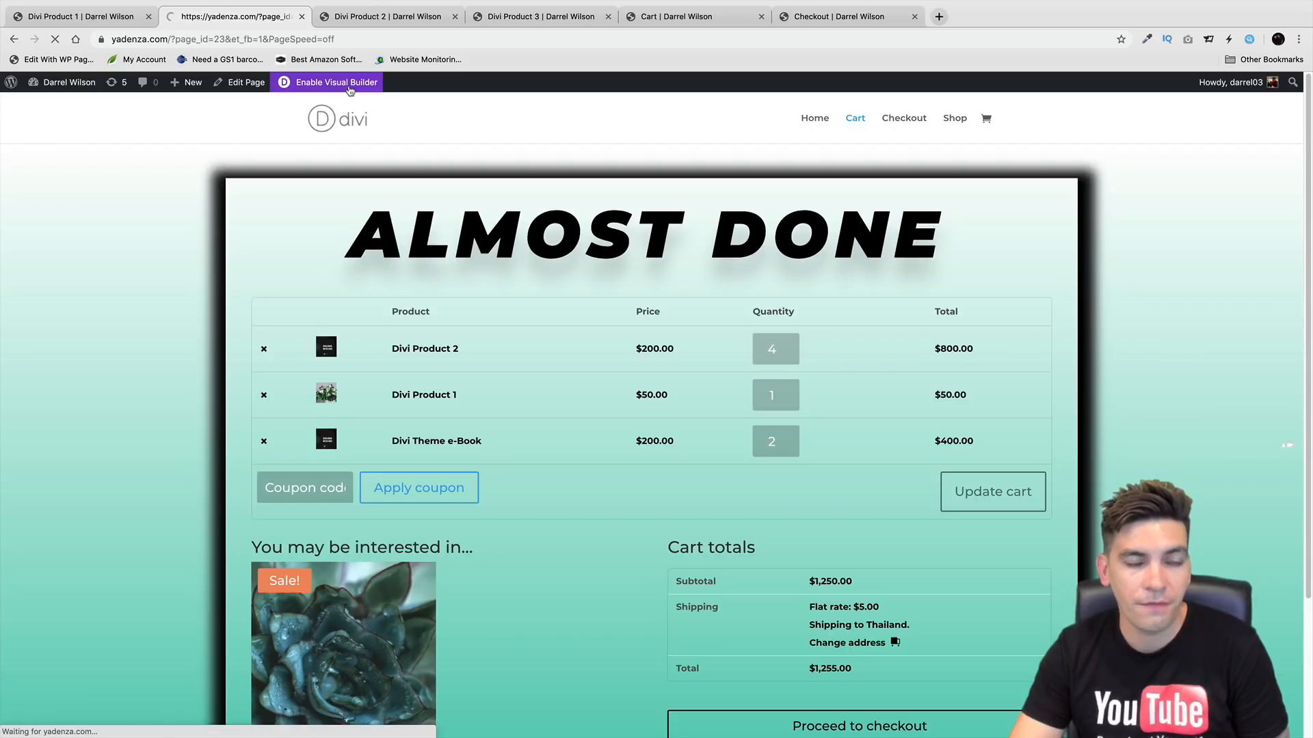
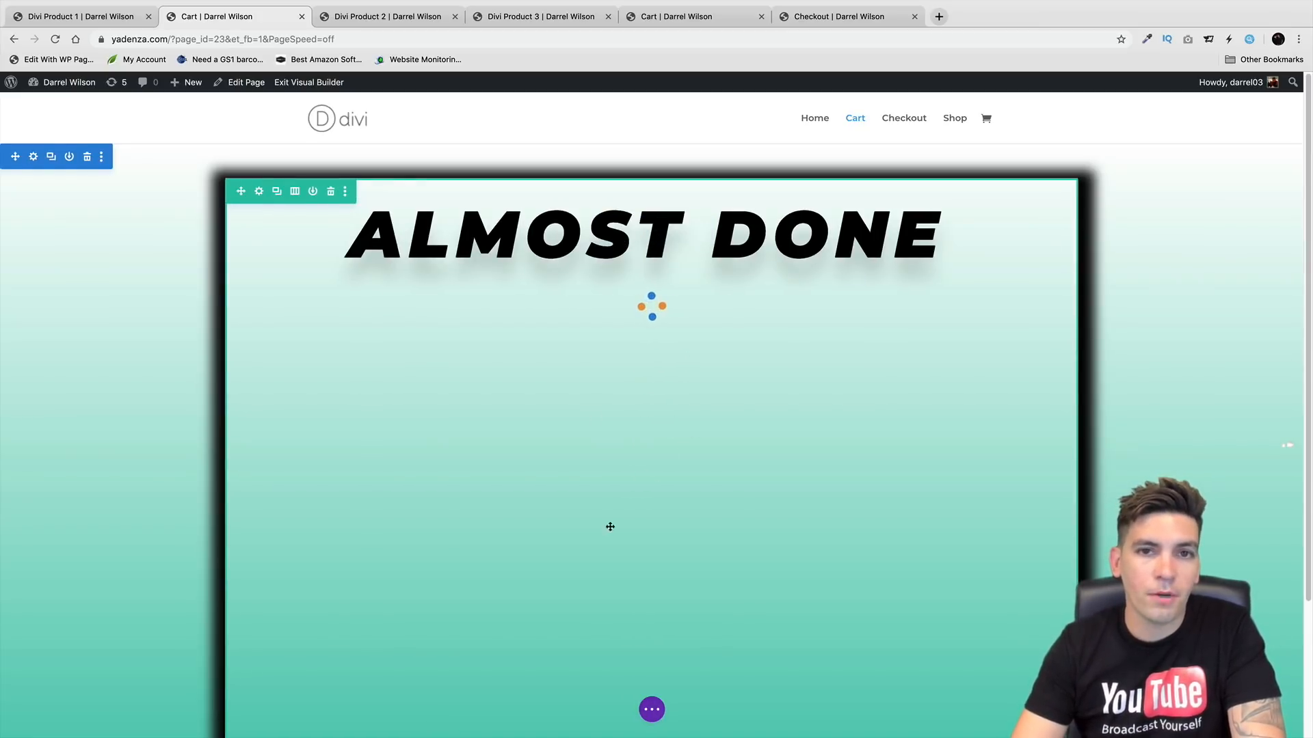
scroll(656, 527, "down", 2)
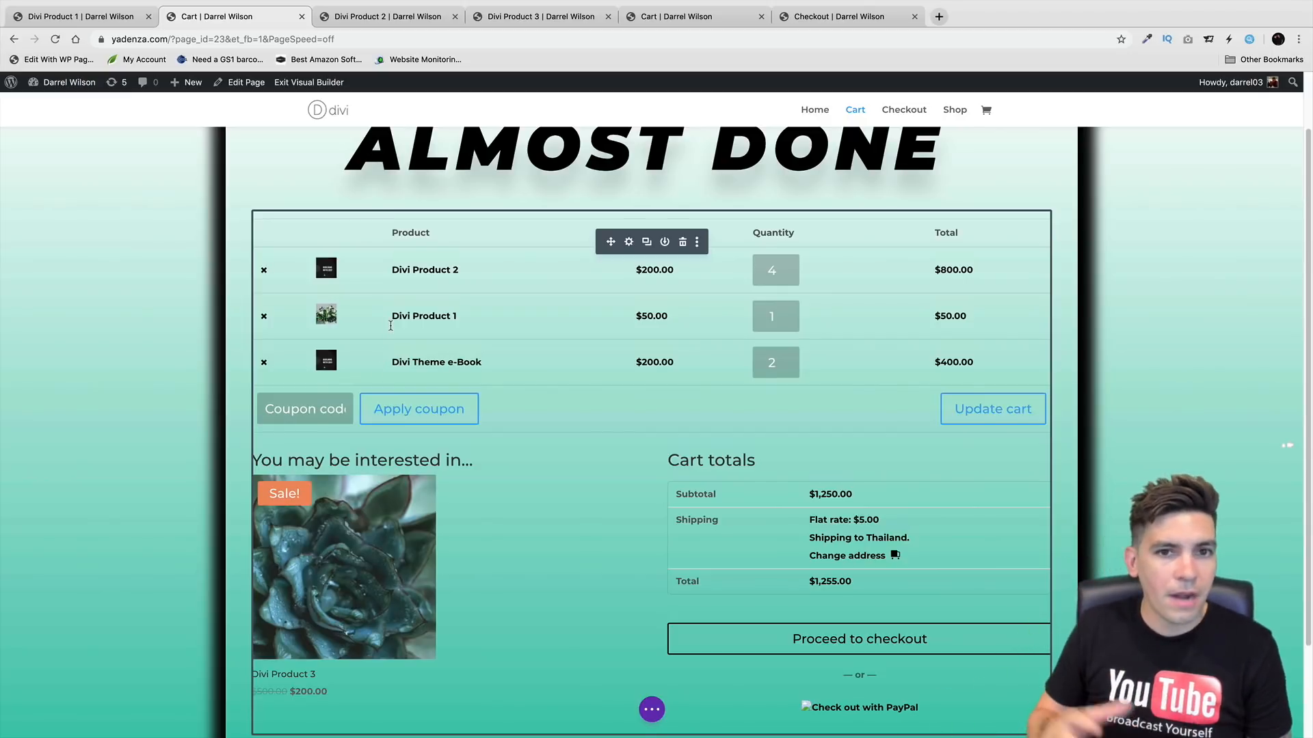
scroll(862, 515, "down", 1)
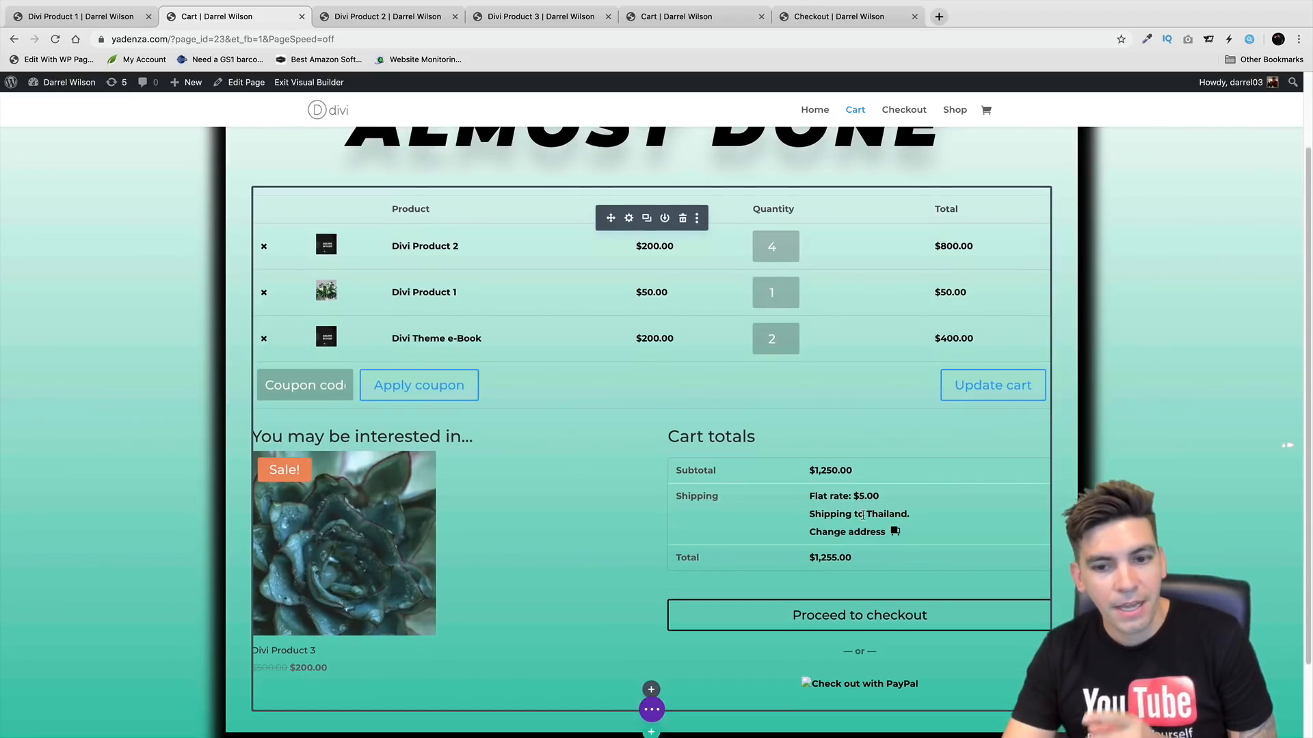
scroll(862, 496, "up", 3)
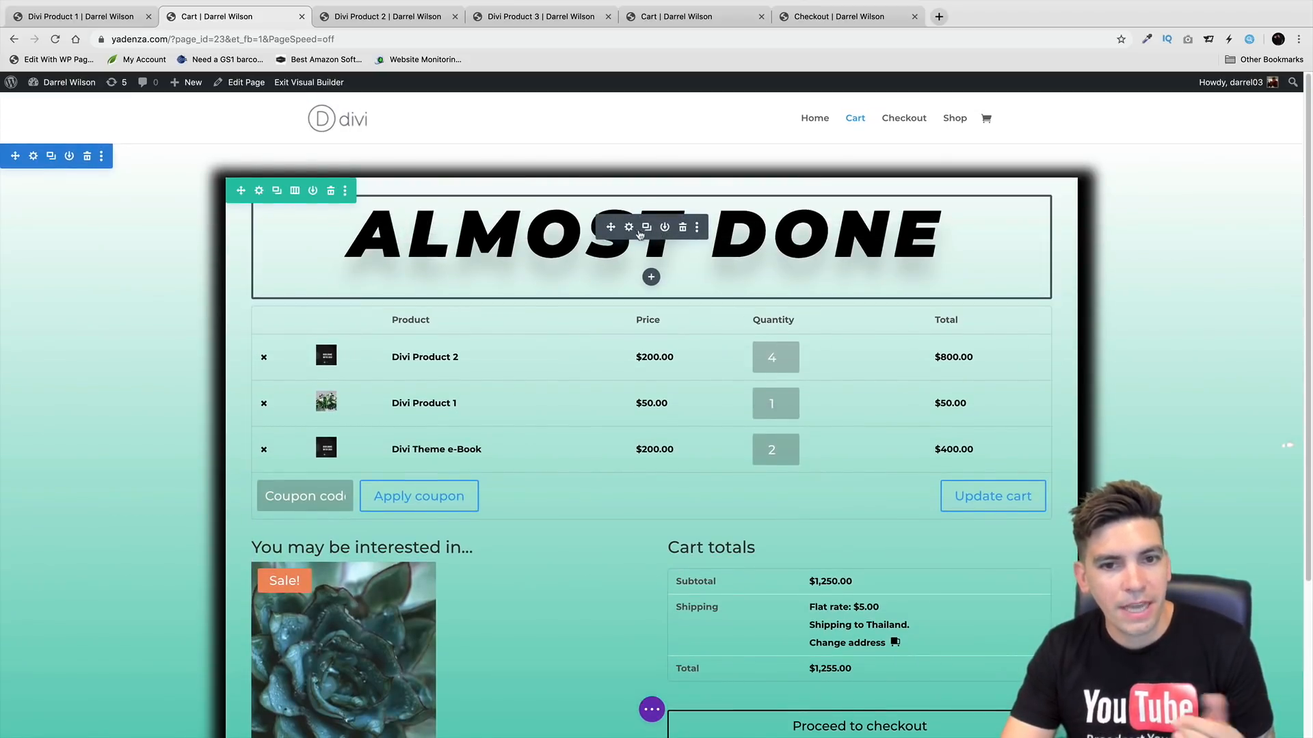
Replace the Cart page's ALMOST DONE heading with CHECKOUT
left_click(541, 239)
triple_click(541, 239)
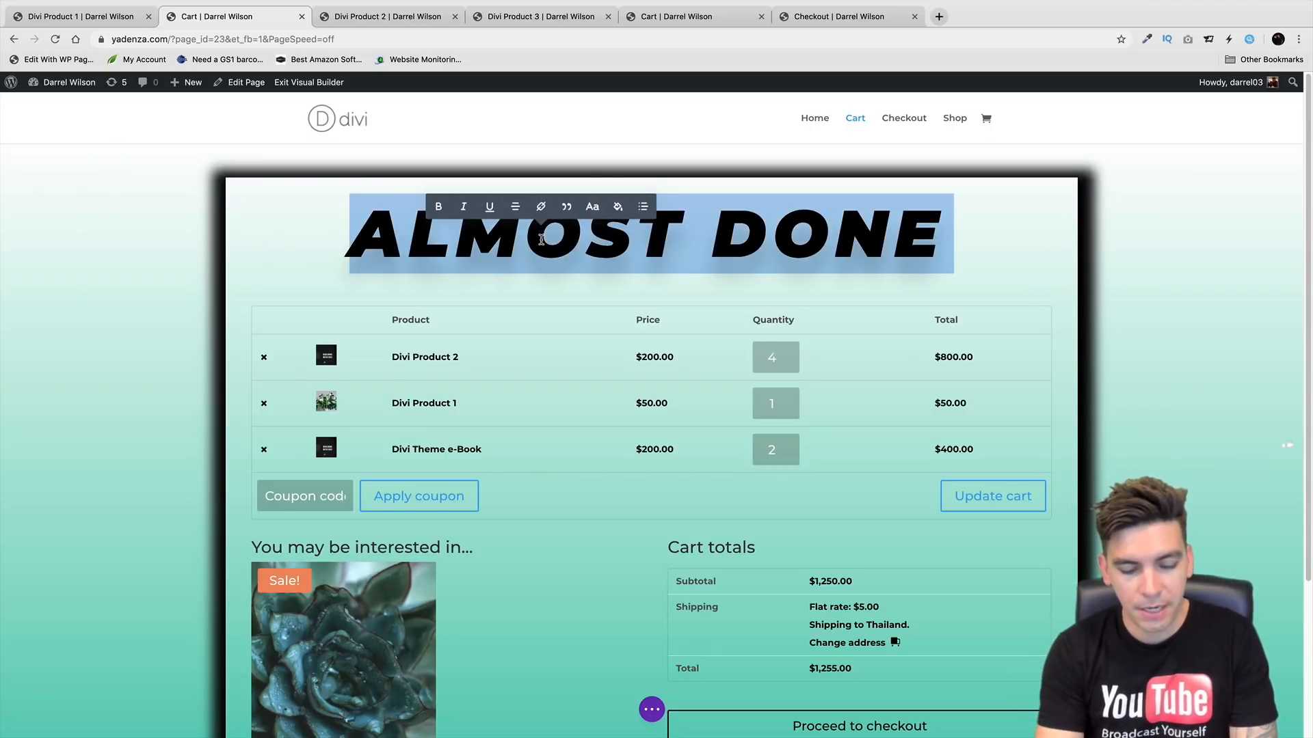
type("CHECKOUT")
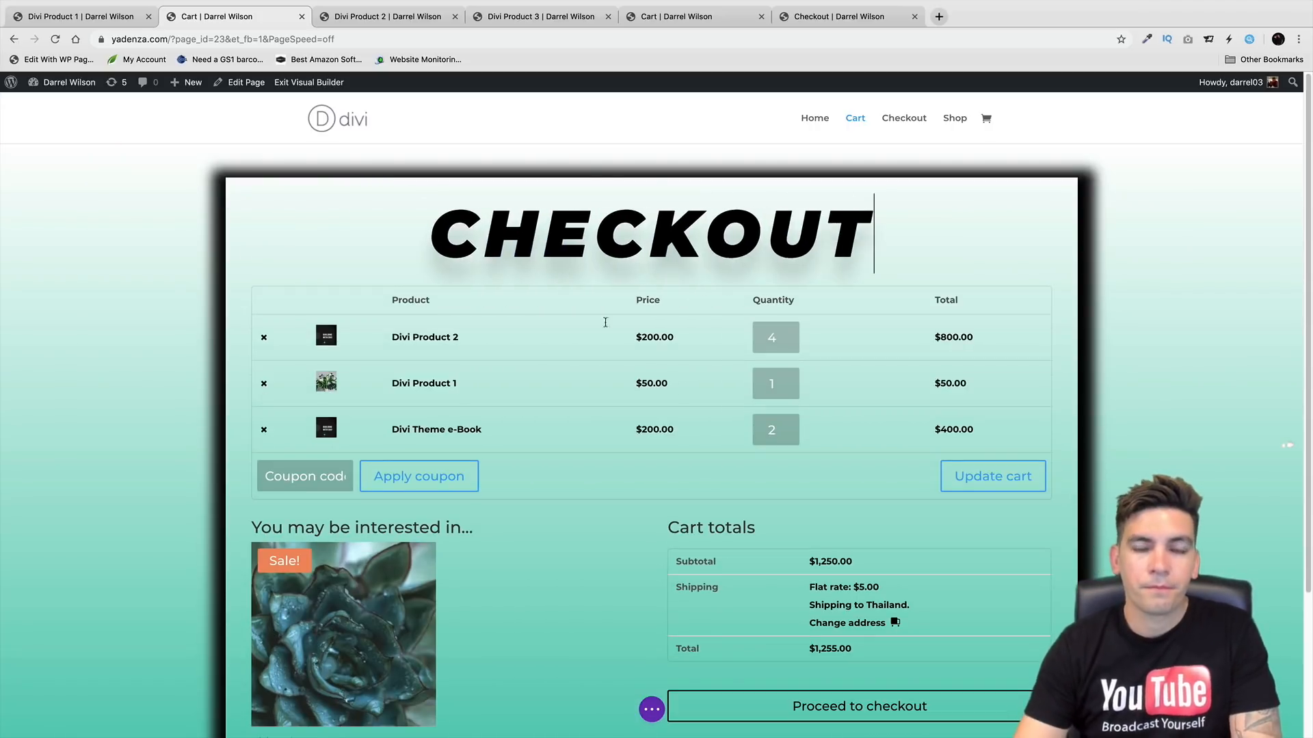
Change the Cart page's heading text to READY?
triple_click(682, 270)
type("R")
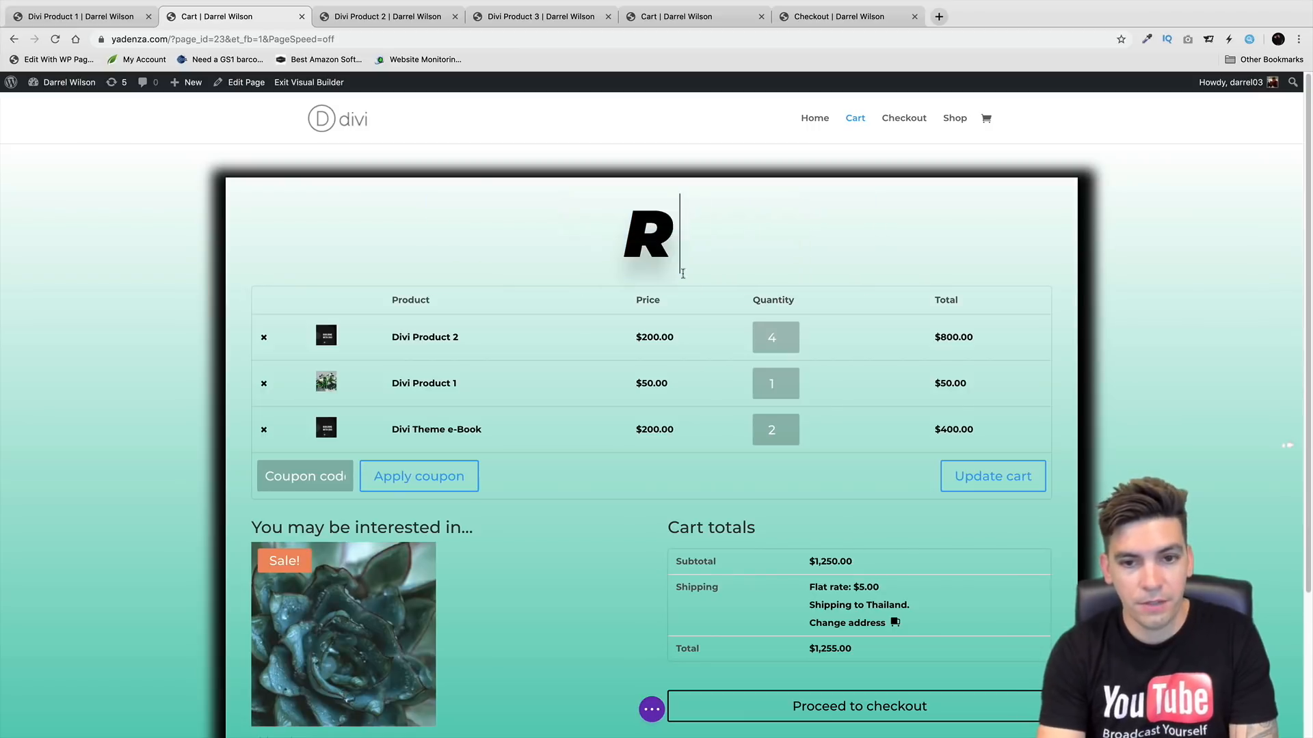
type("EADY?")
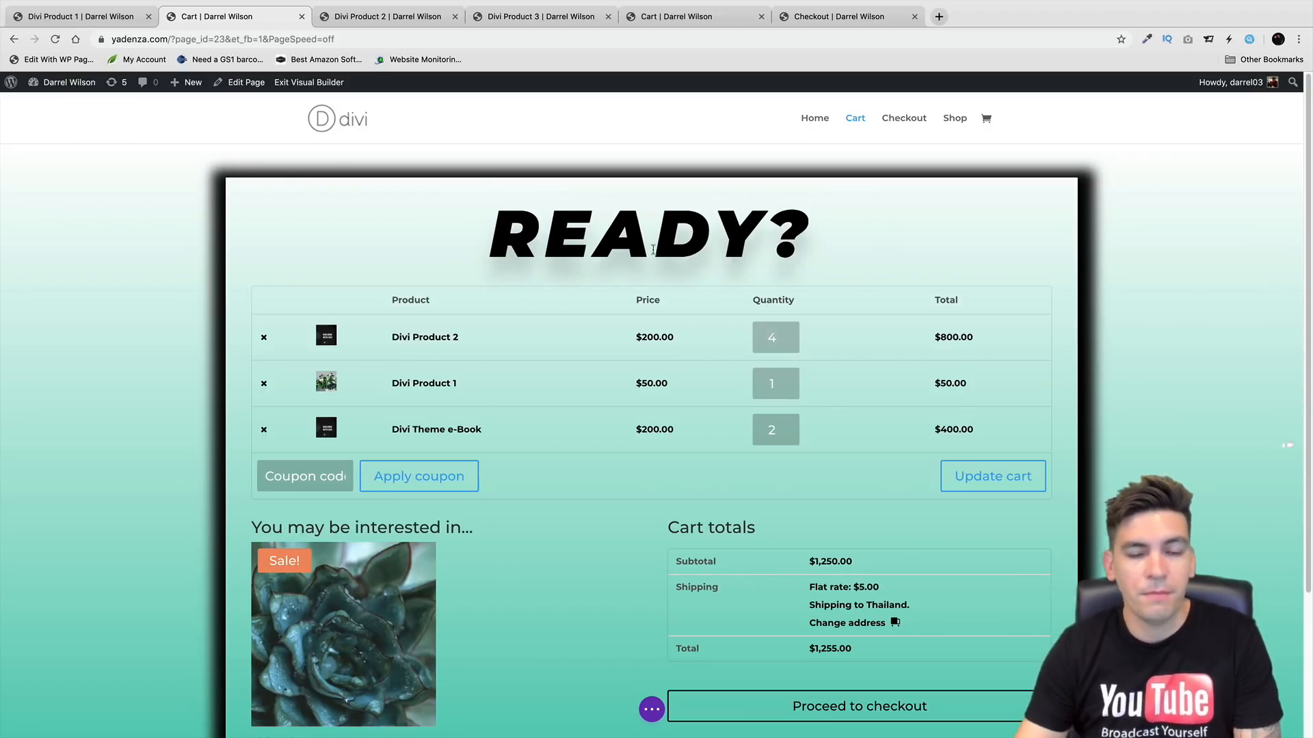
Set the link font of the text module containing the WooCommerce cart to Actor
scroll(689, 419, "down", 1)
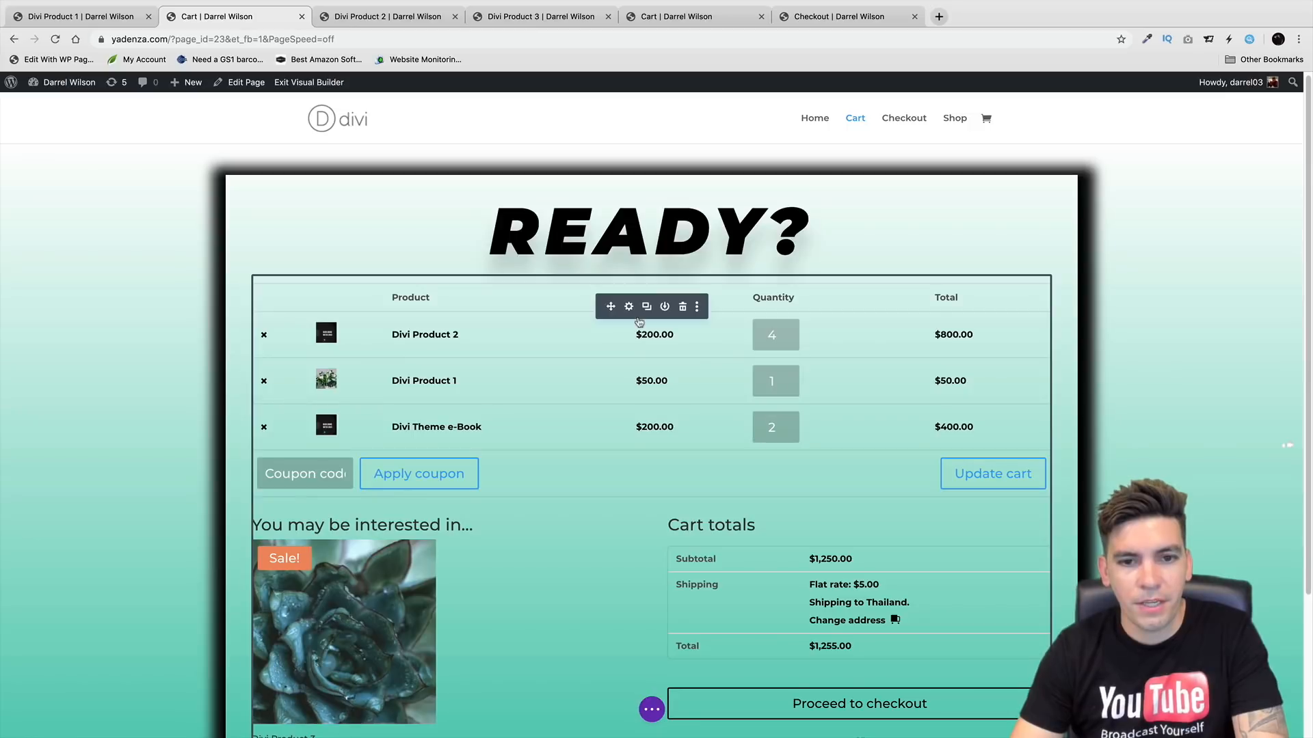
left_click(628, 307)
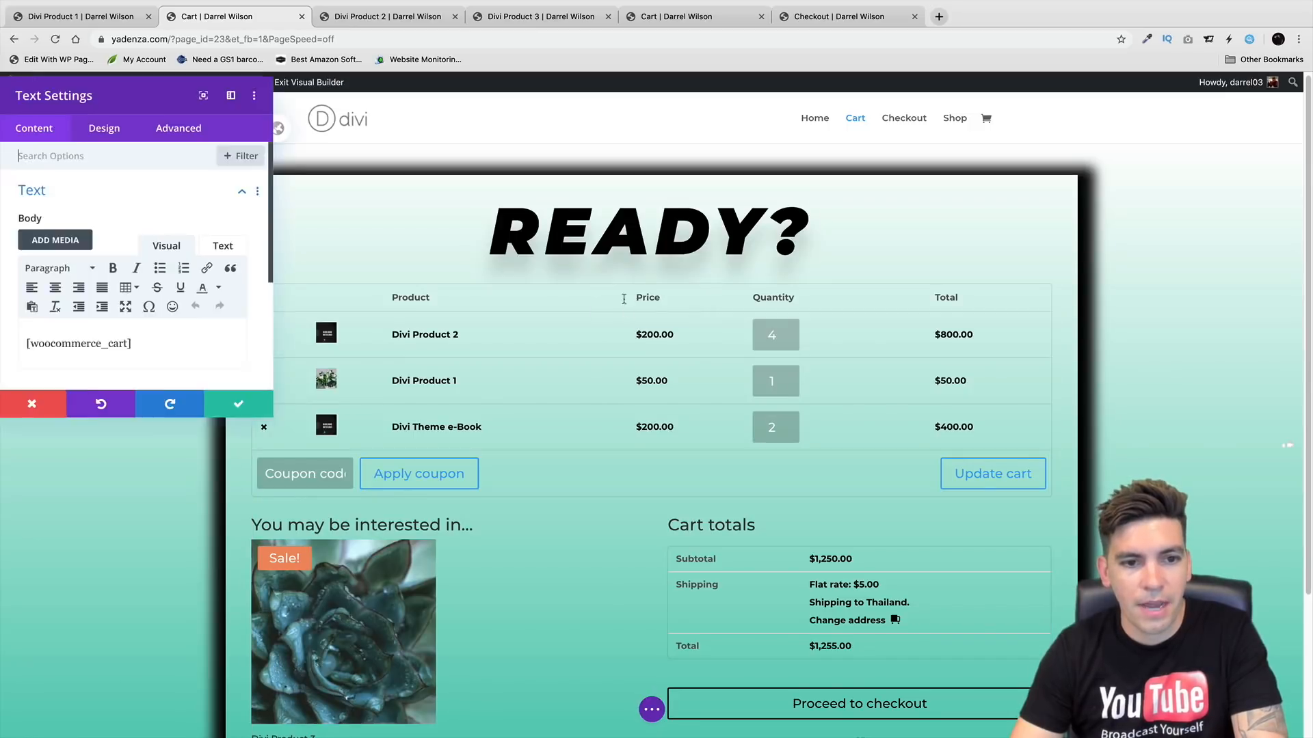
left_click(108, 139)
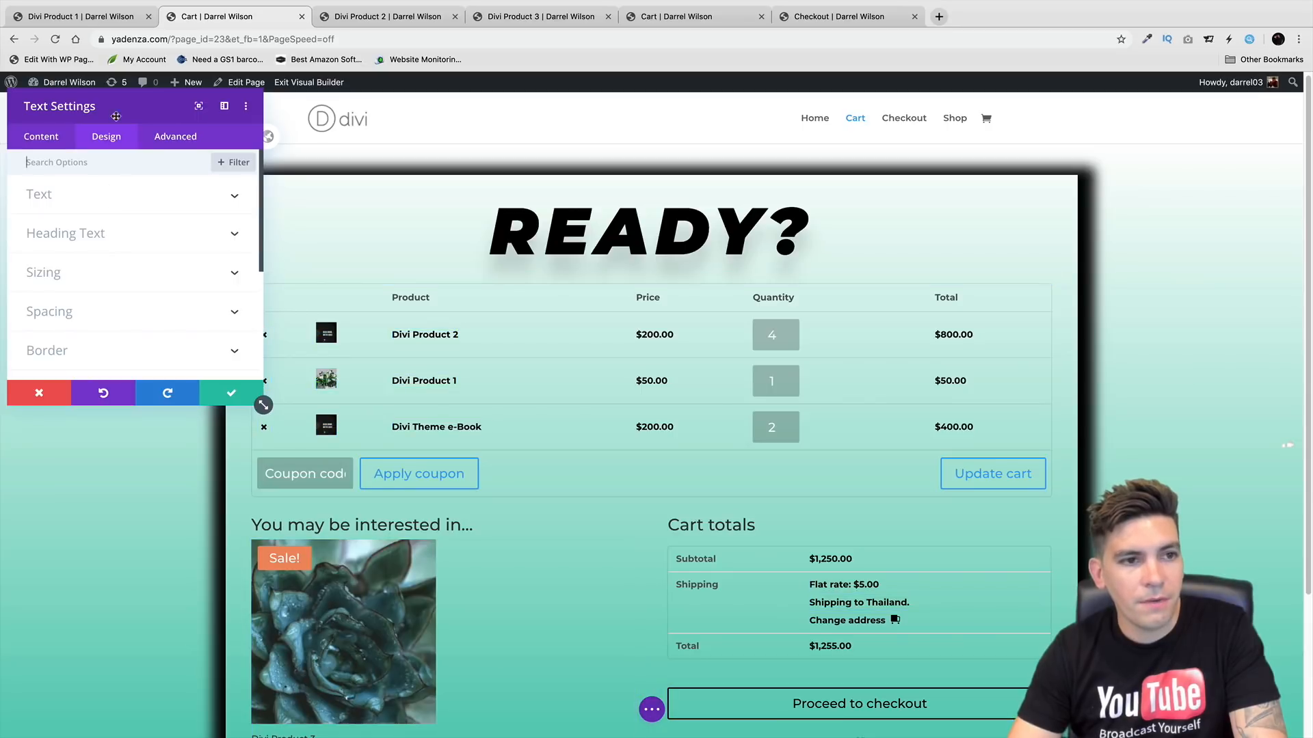
left_click_drag(114, 114, 52, 127)
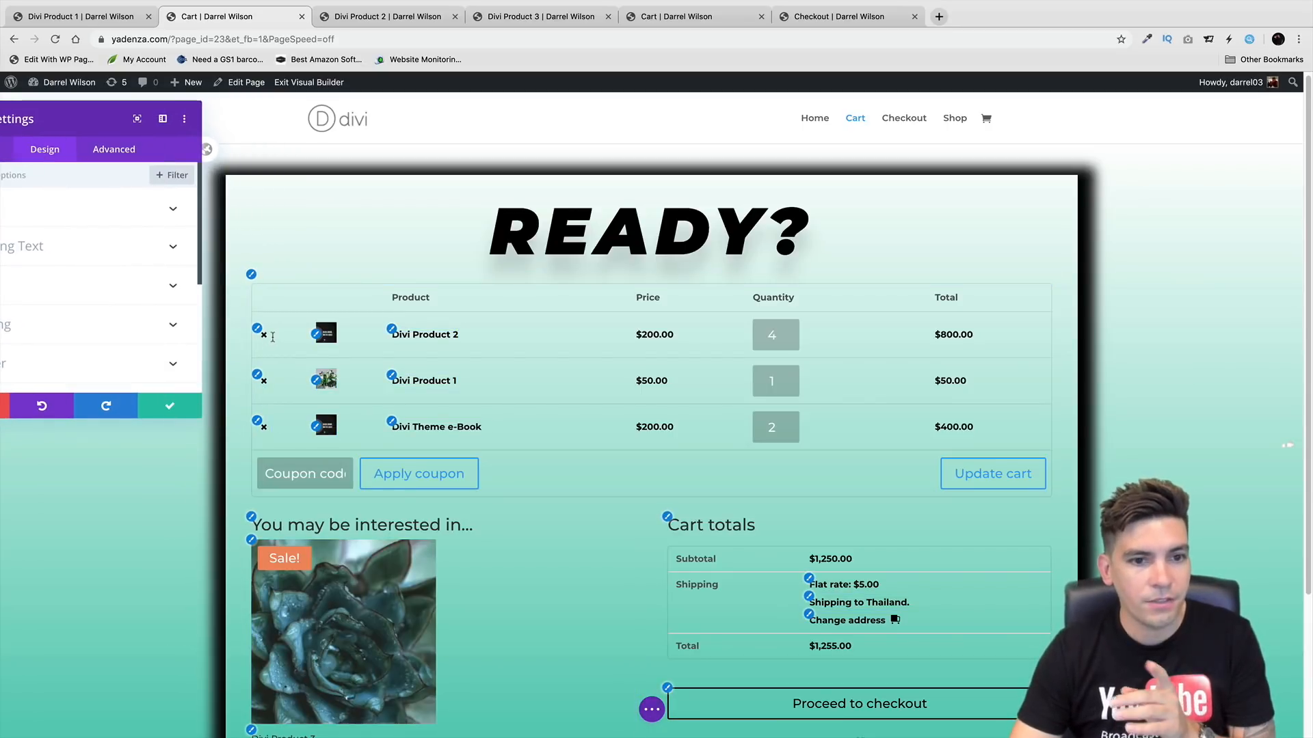
left_click(390, 332)
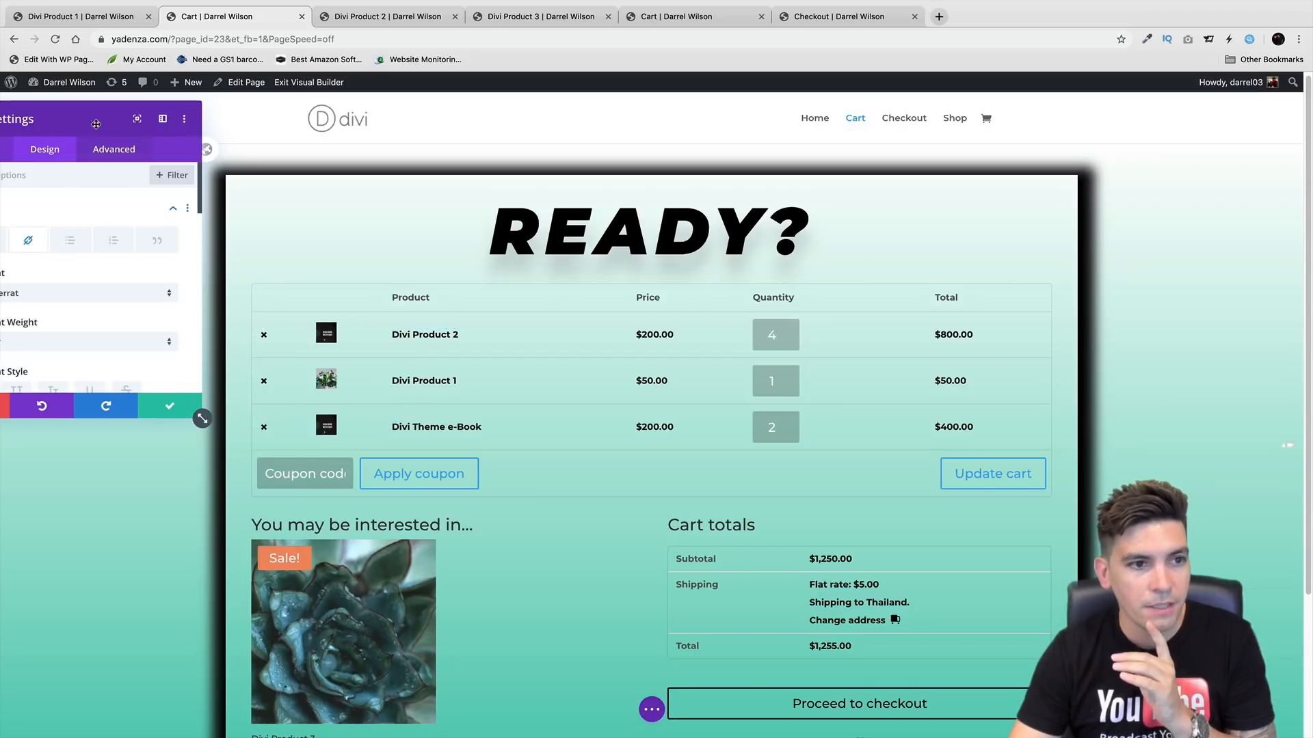
left_click_drag(96, 121, 948, 125)
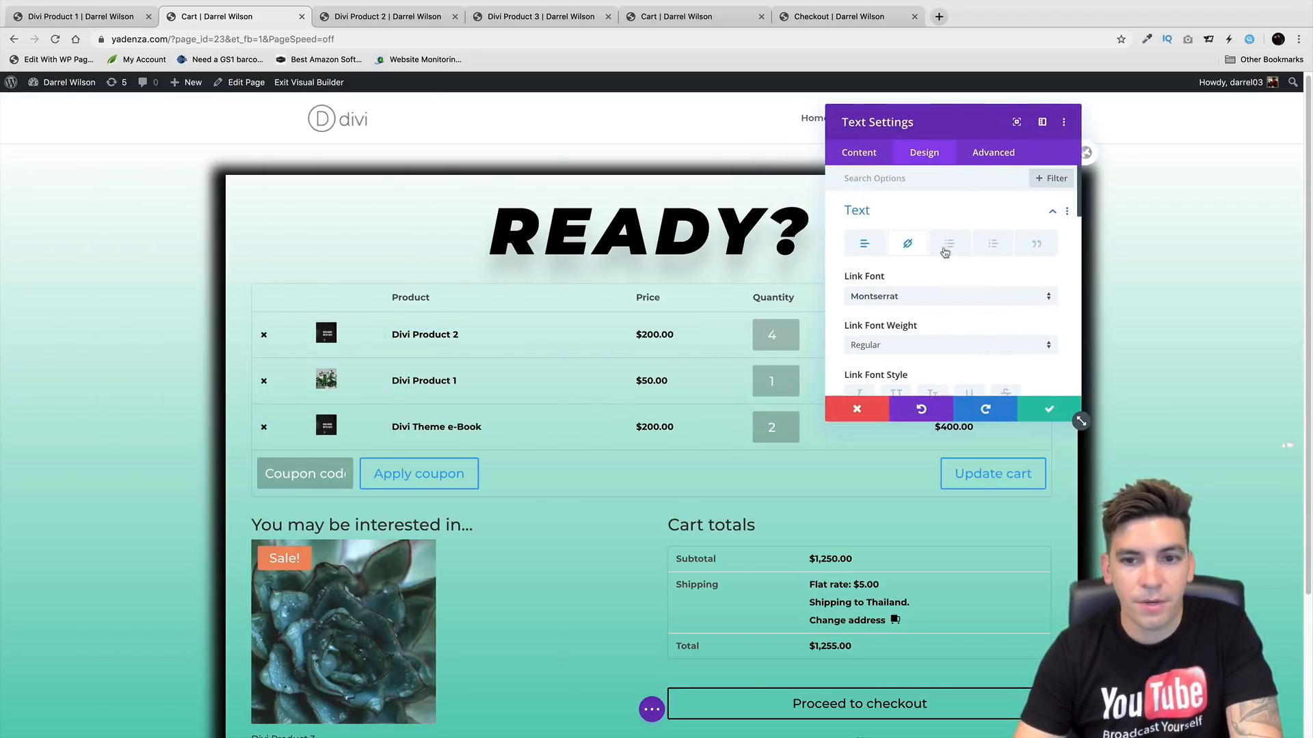
left_click(928, 304)
scroll(916, 437, "down", 2)
left_click(918, 459)
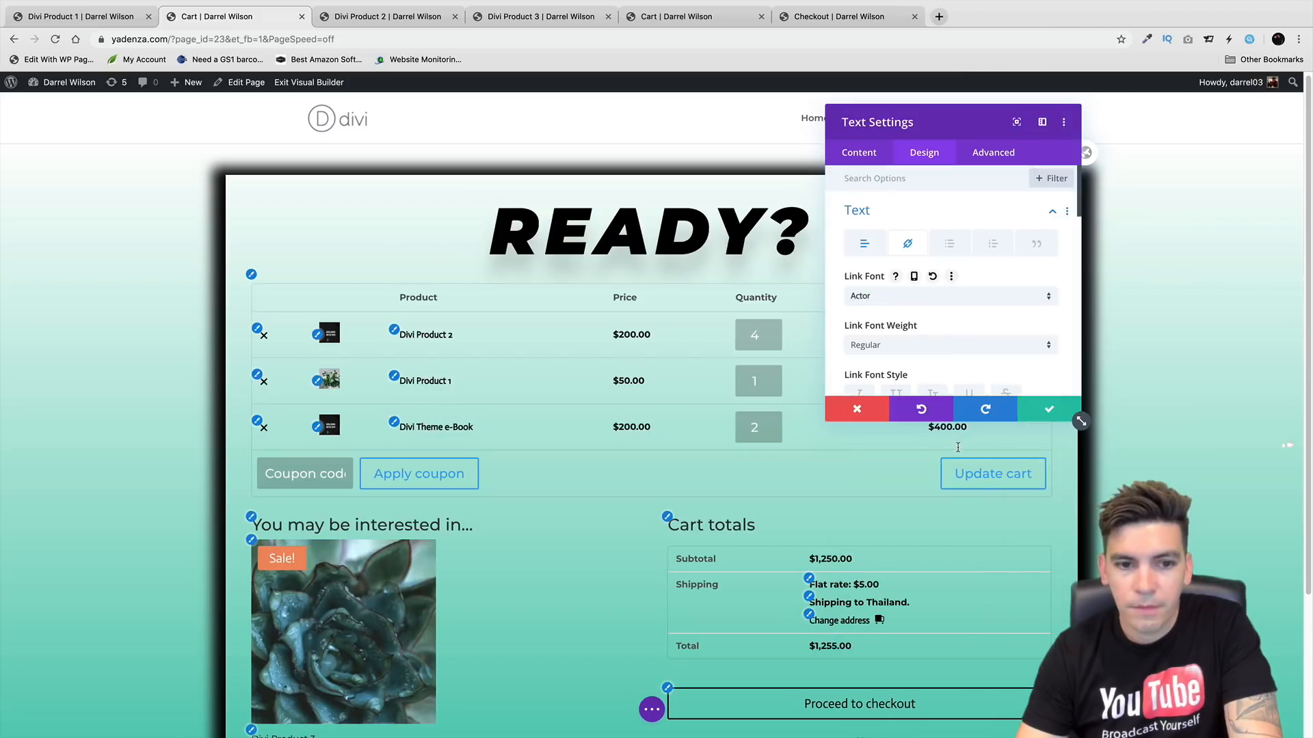
scroll(950, 355, "down", 3)
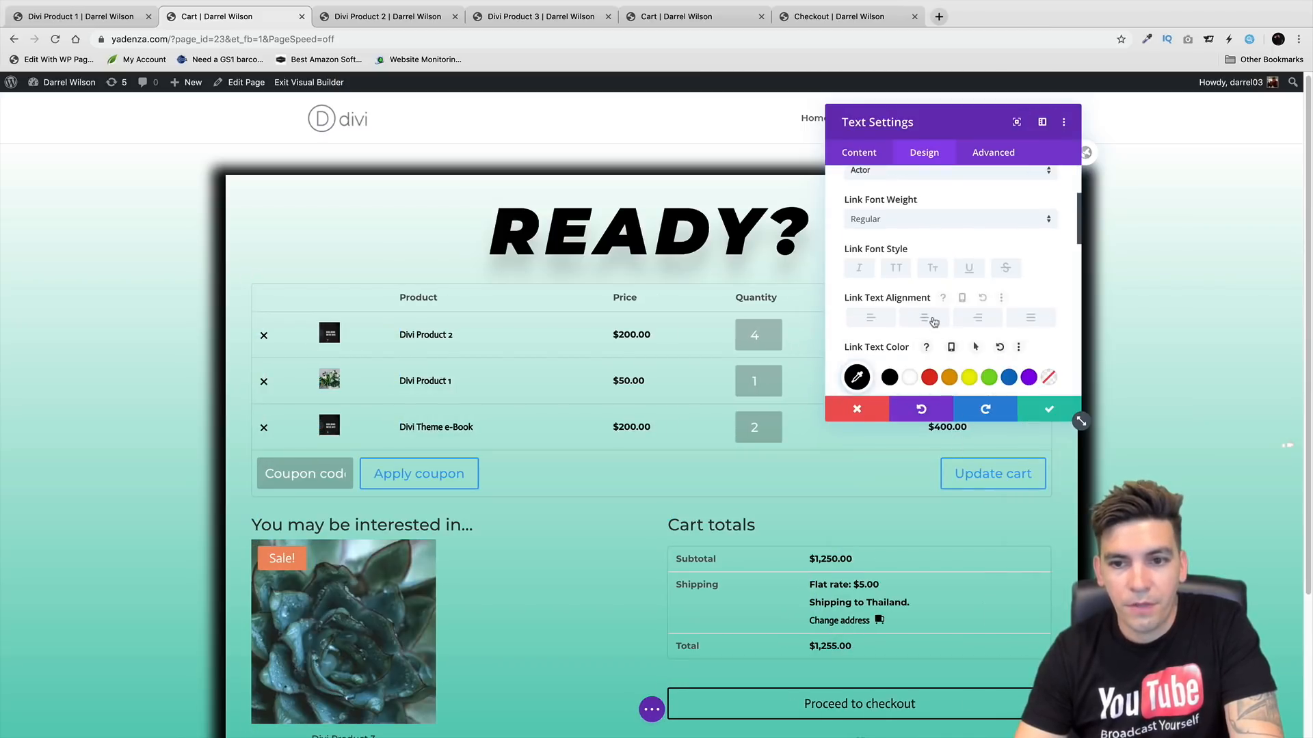
scroll(896, 335, "up", 3)
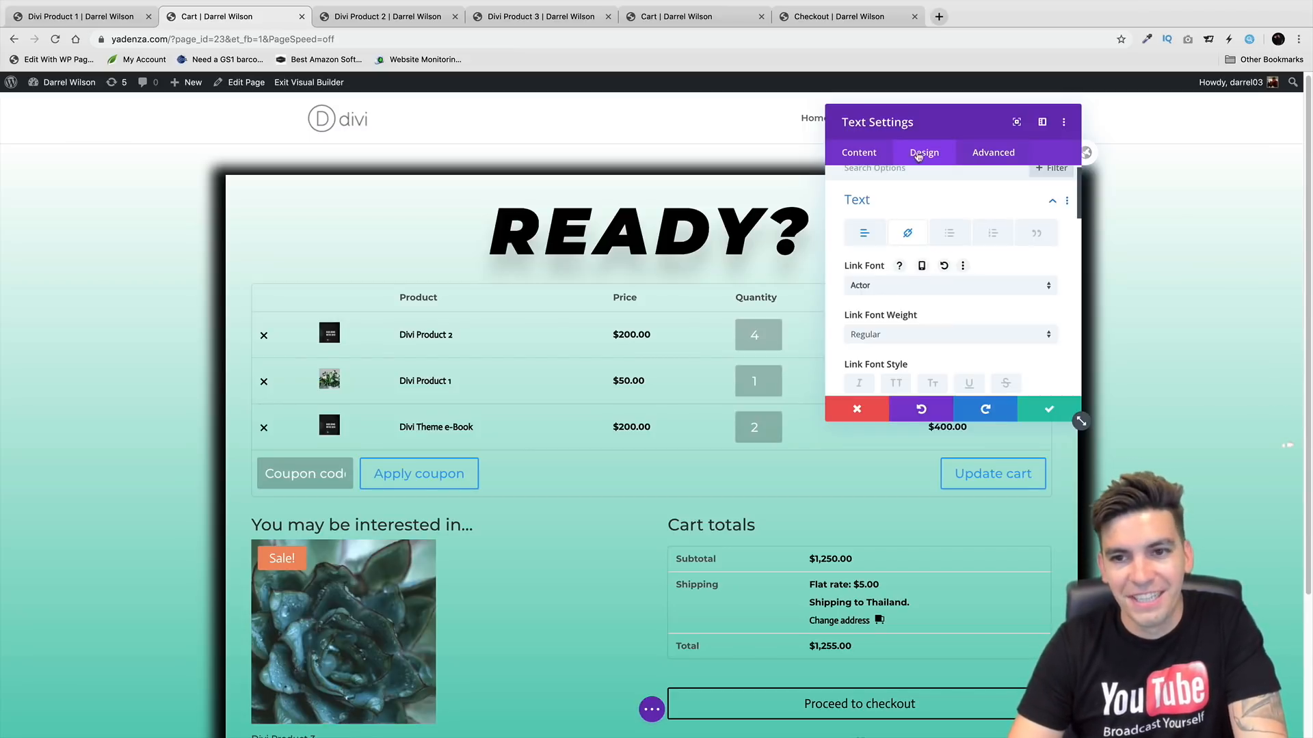
scroll(913, 293, "up", 1)
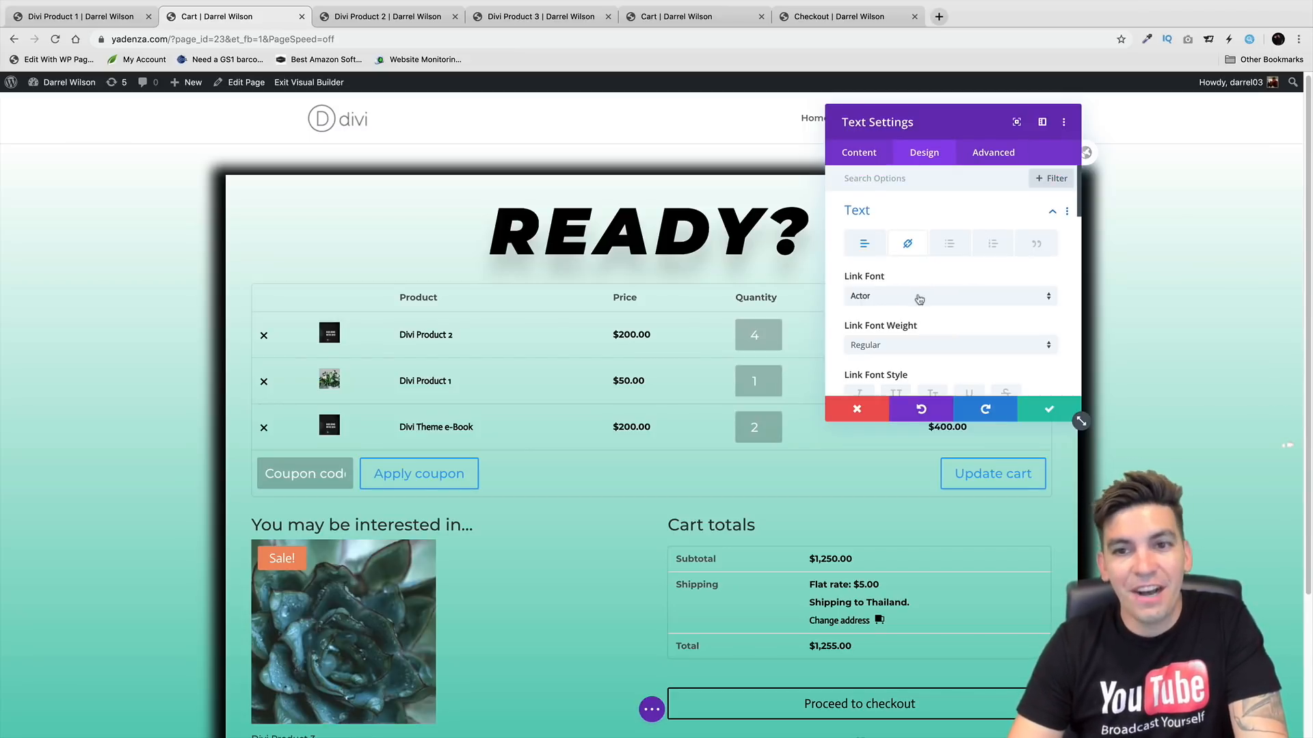
Try positive and negative left margins, down to -69px, on the cart text module and clear the margin value
left_click(1037, 215)
left_click(974, 328)
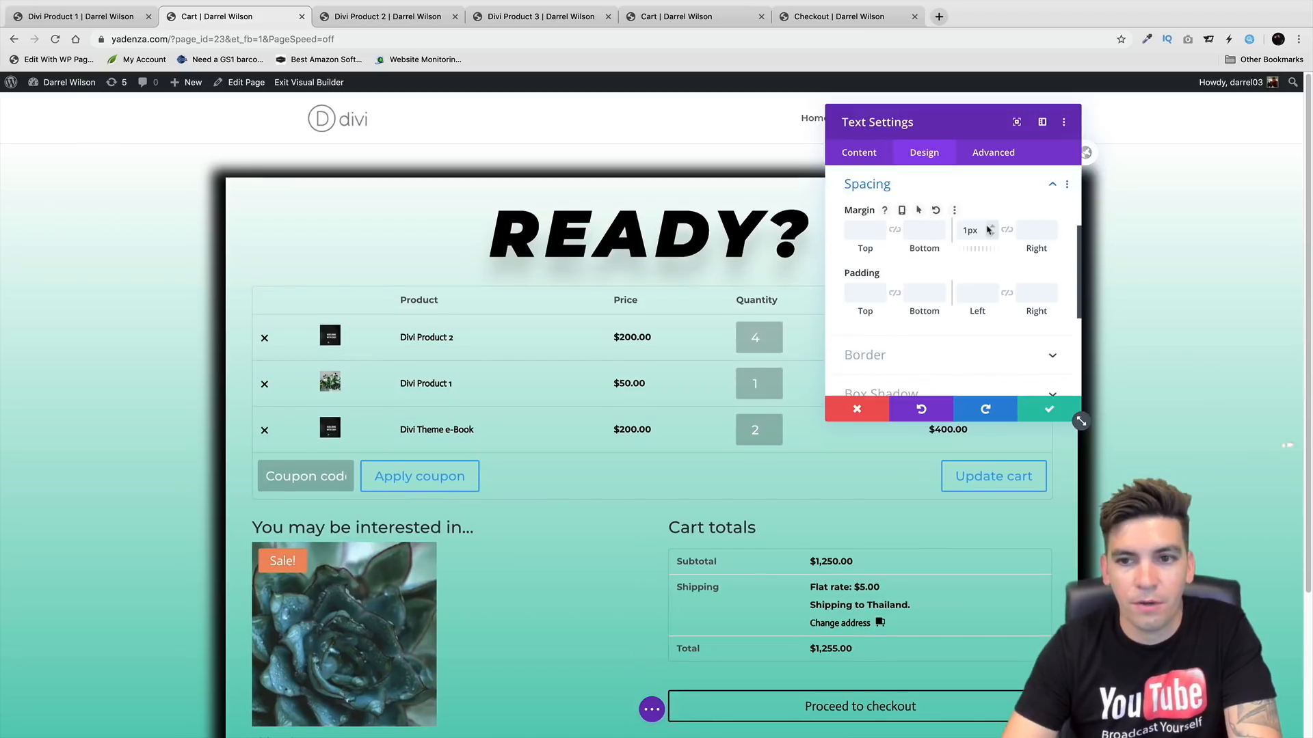
left_click(990, 228)
left_click(991, 228)
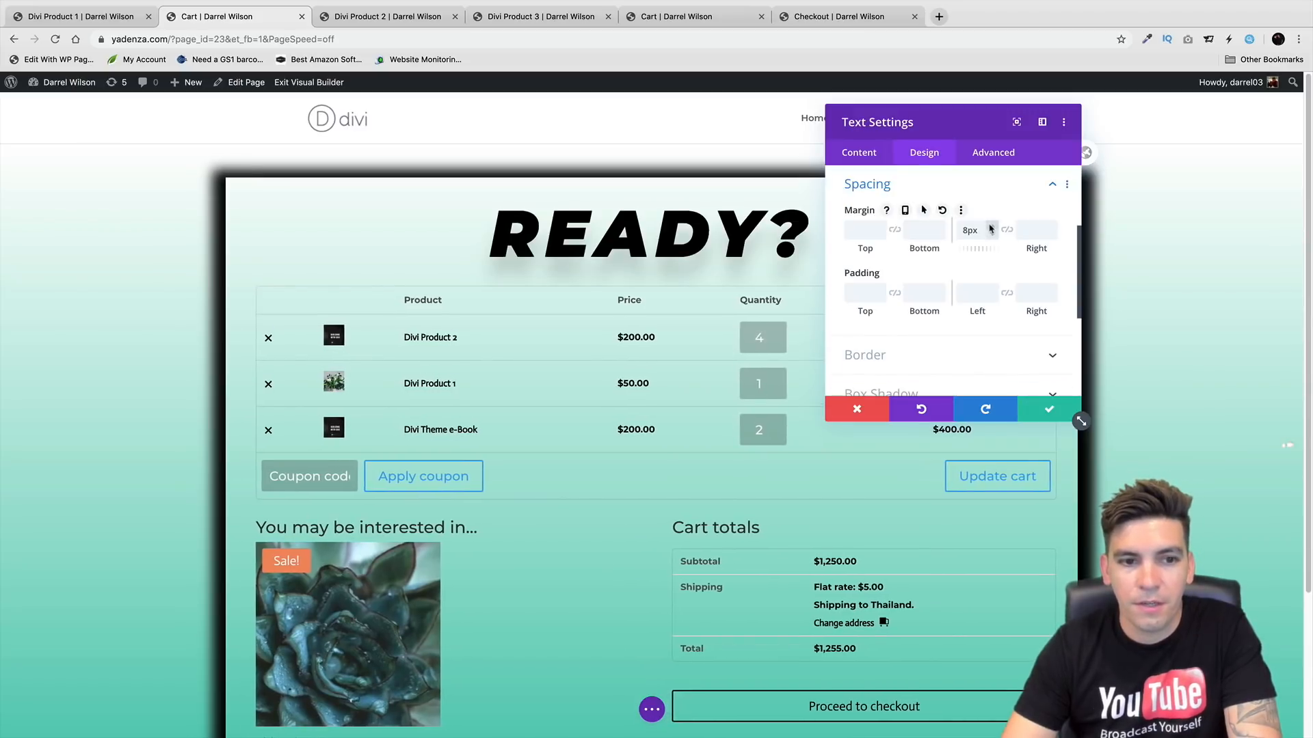
left_click(991, 234)
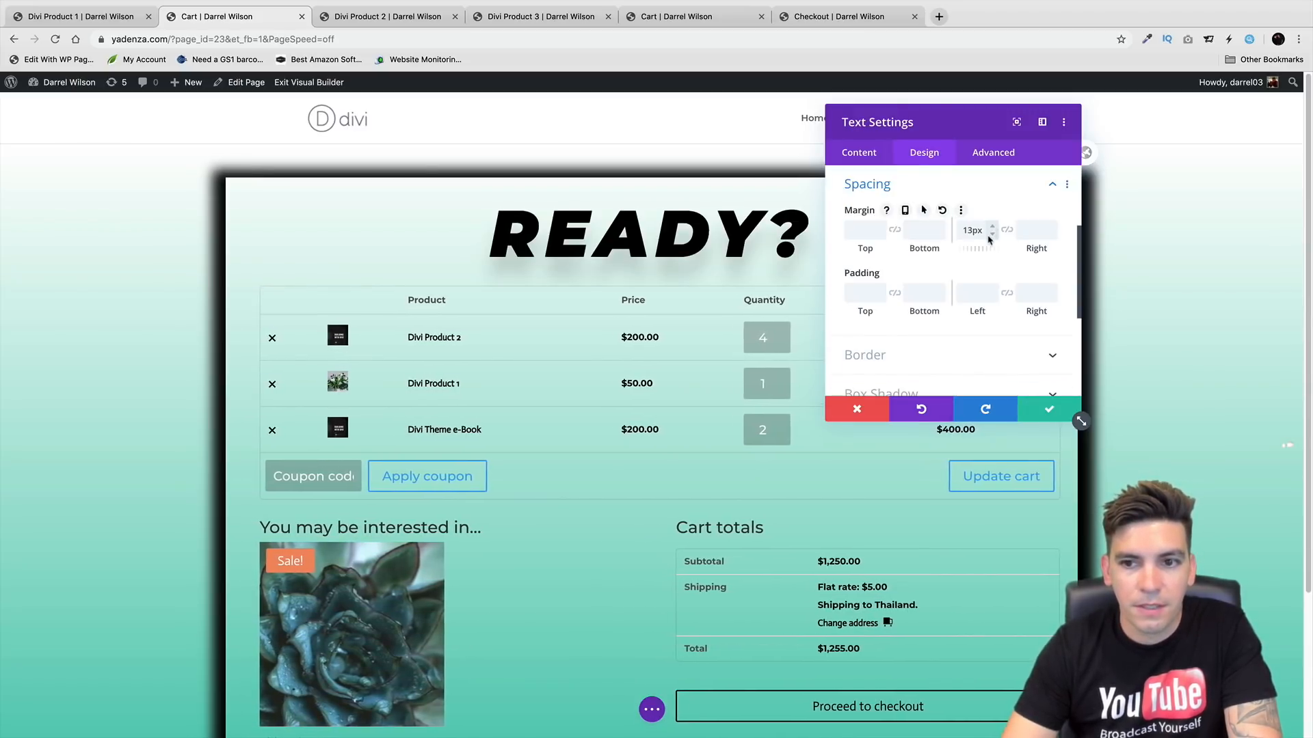
left_click(990, 236)
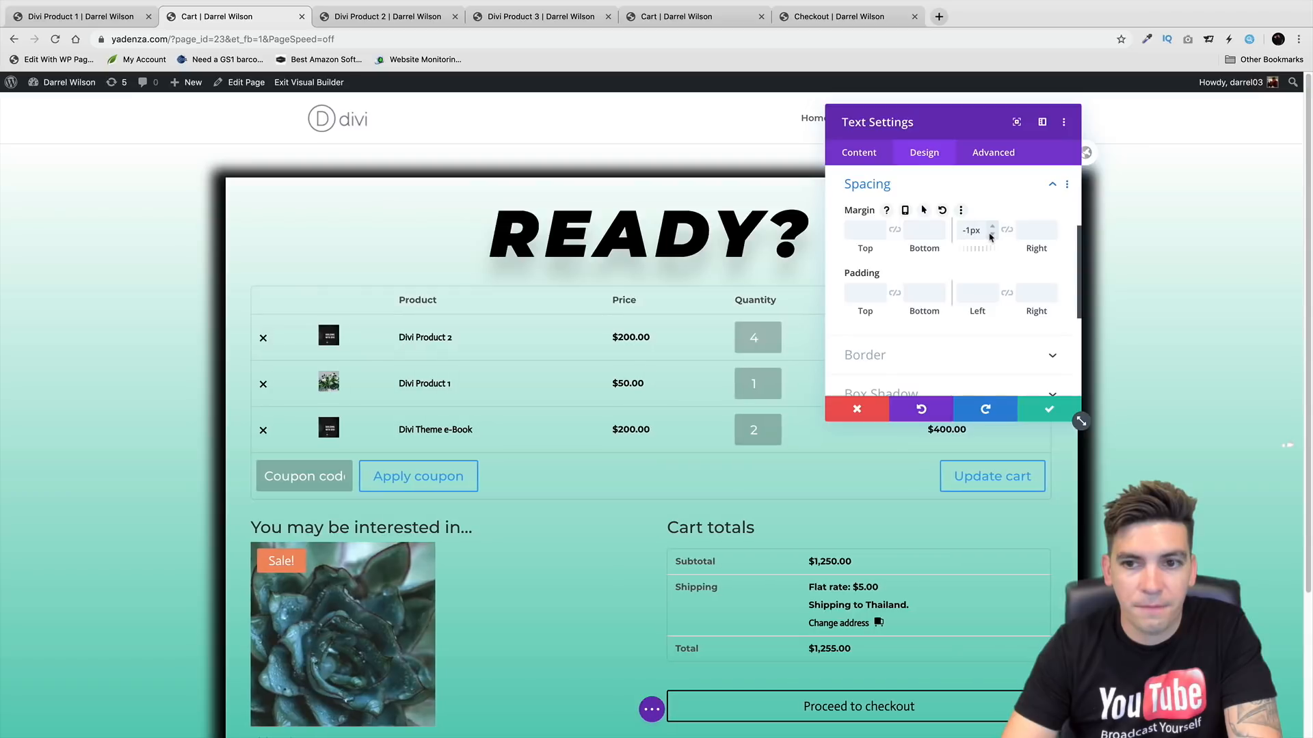
left_click(990, 236)
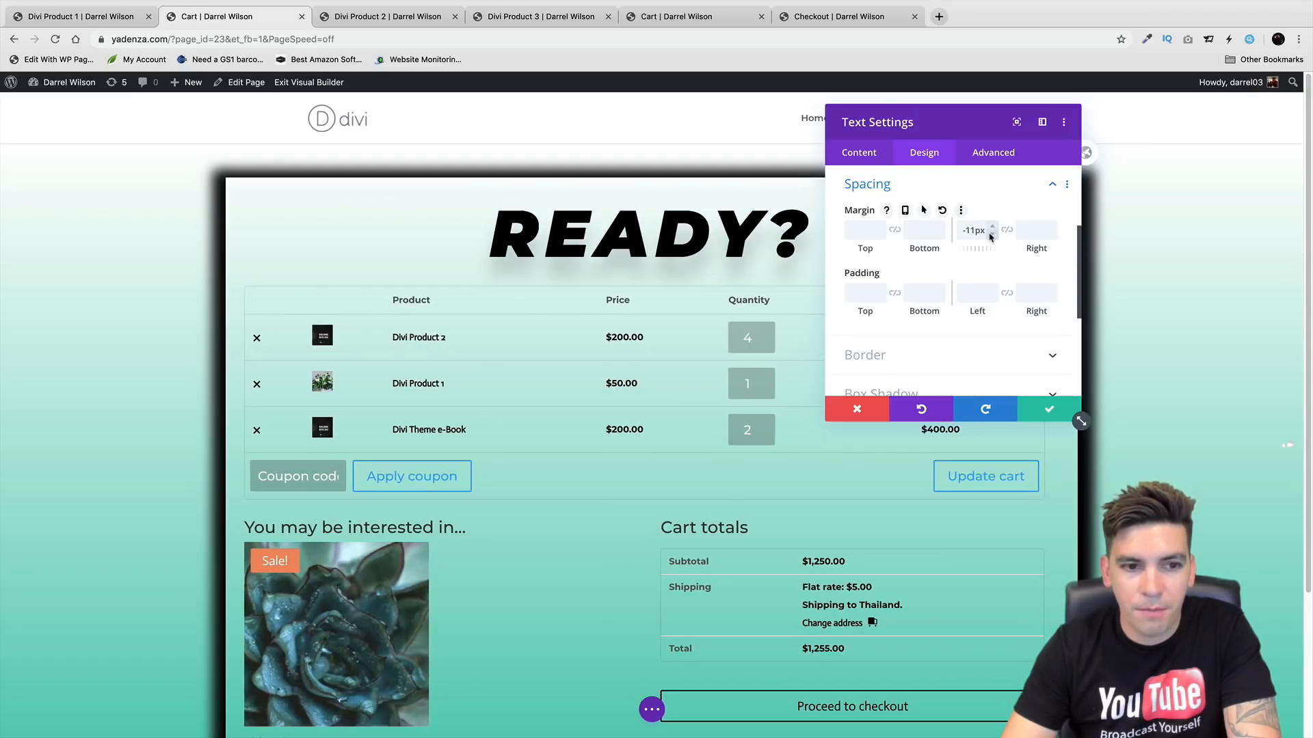
left_click(990, 236)
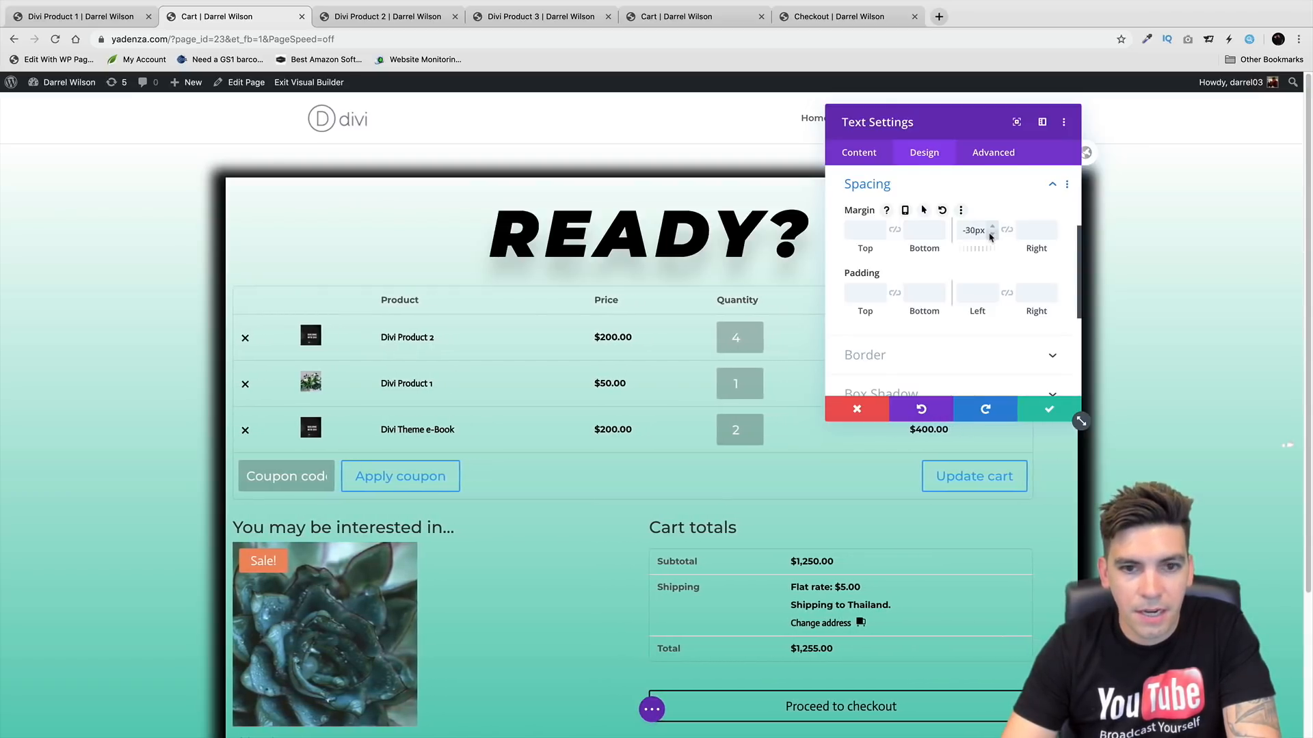
left_click(990, 235)
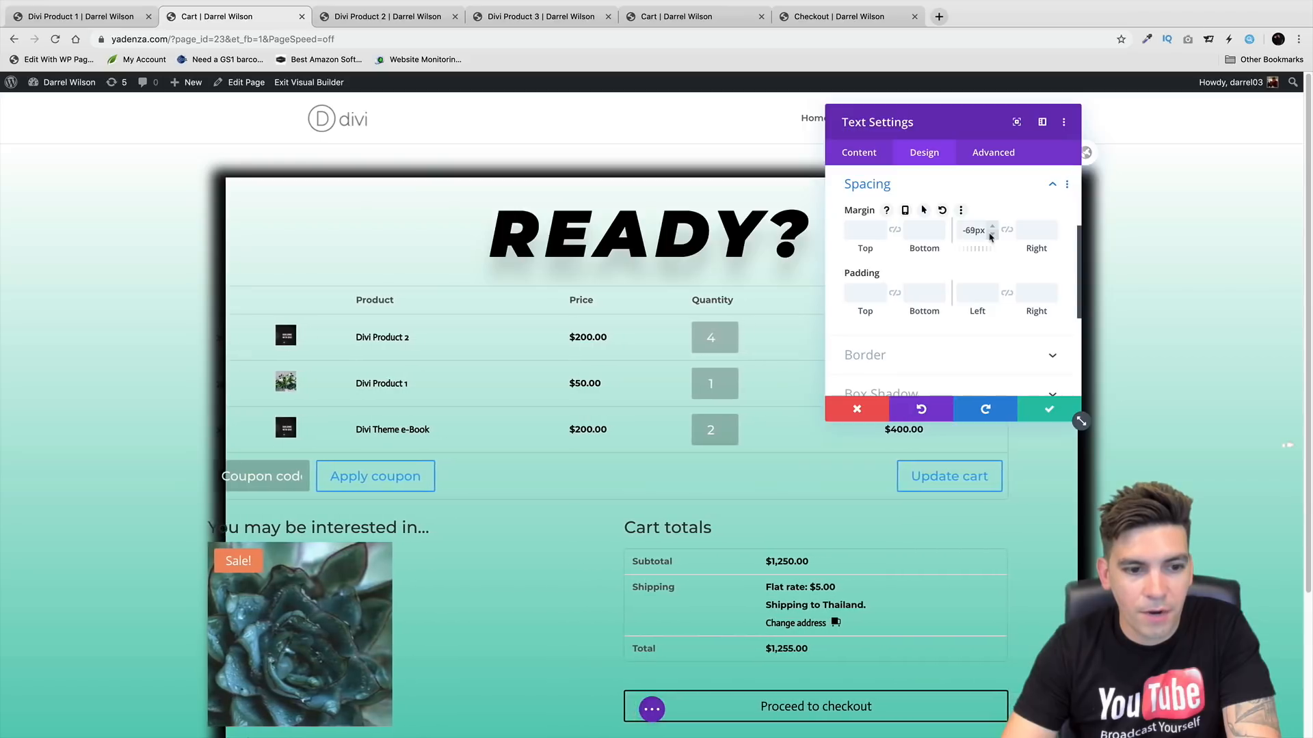
left_click(990, 236)
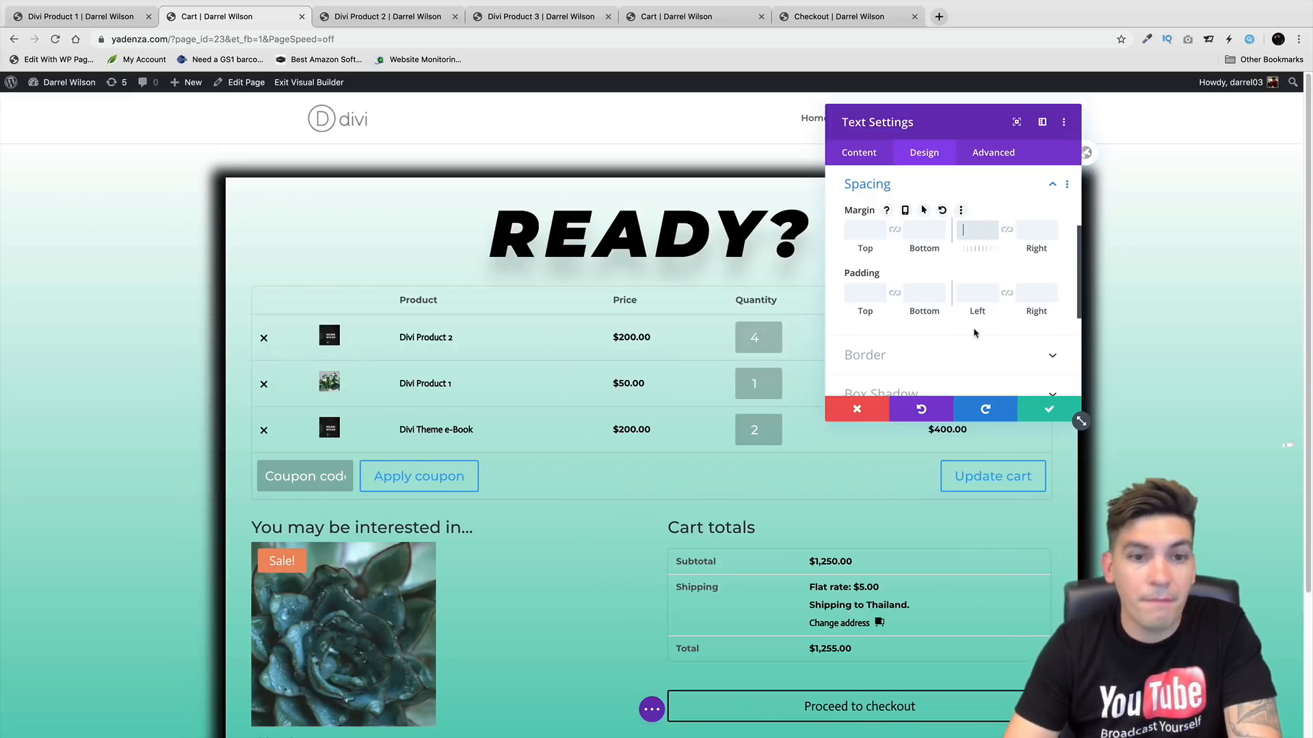
Save the cart text module's settings and review the Cart section's gradient background and the page layout
left_click(1033, 413)
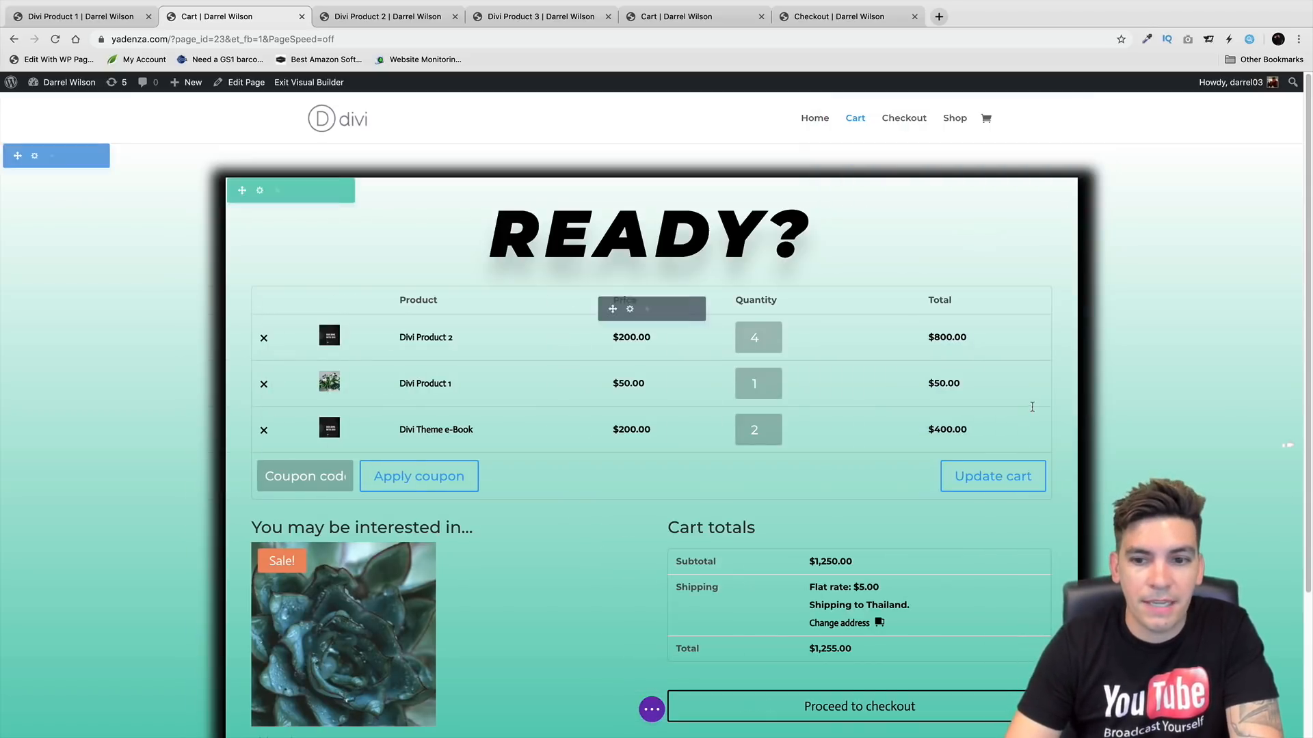
left_click(33, 157)
left_click(875, 259)
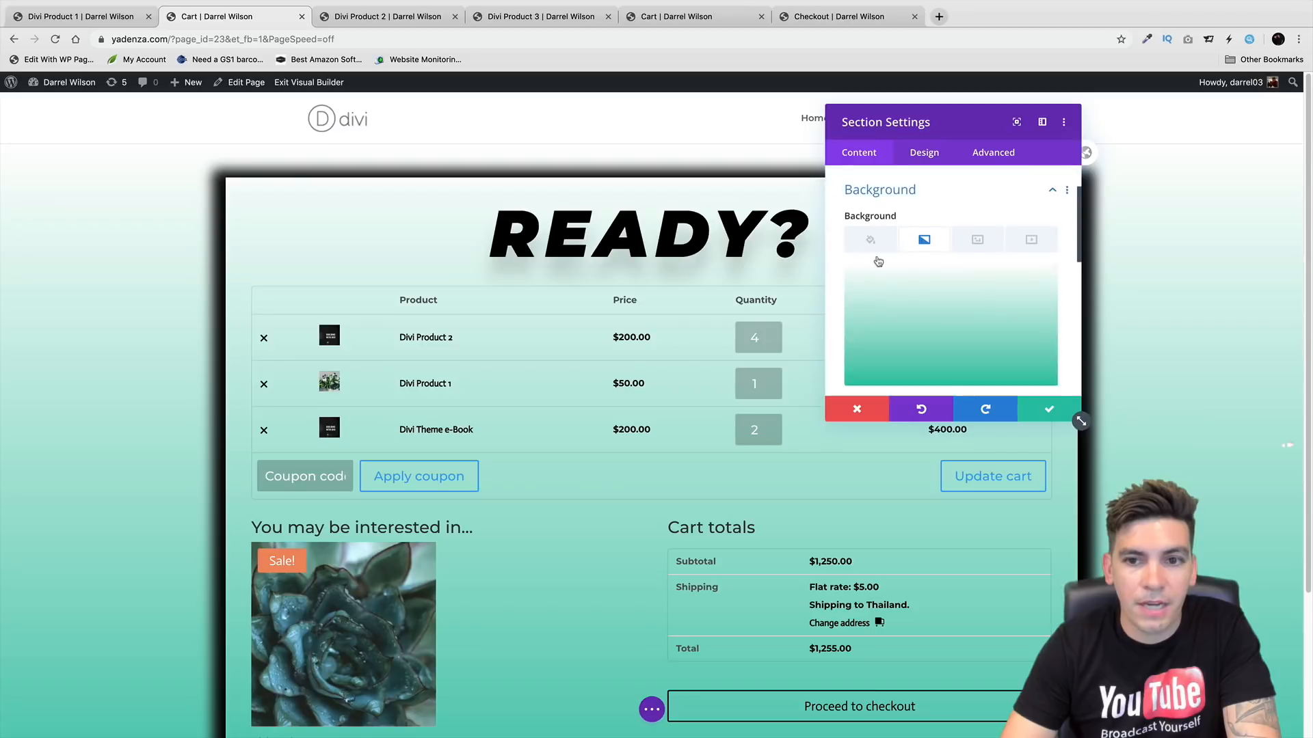
left_click(1050, 408)
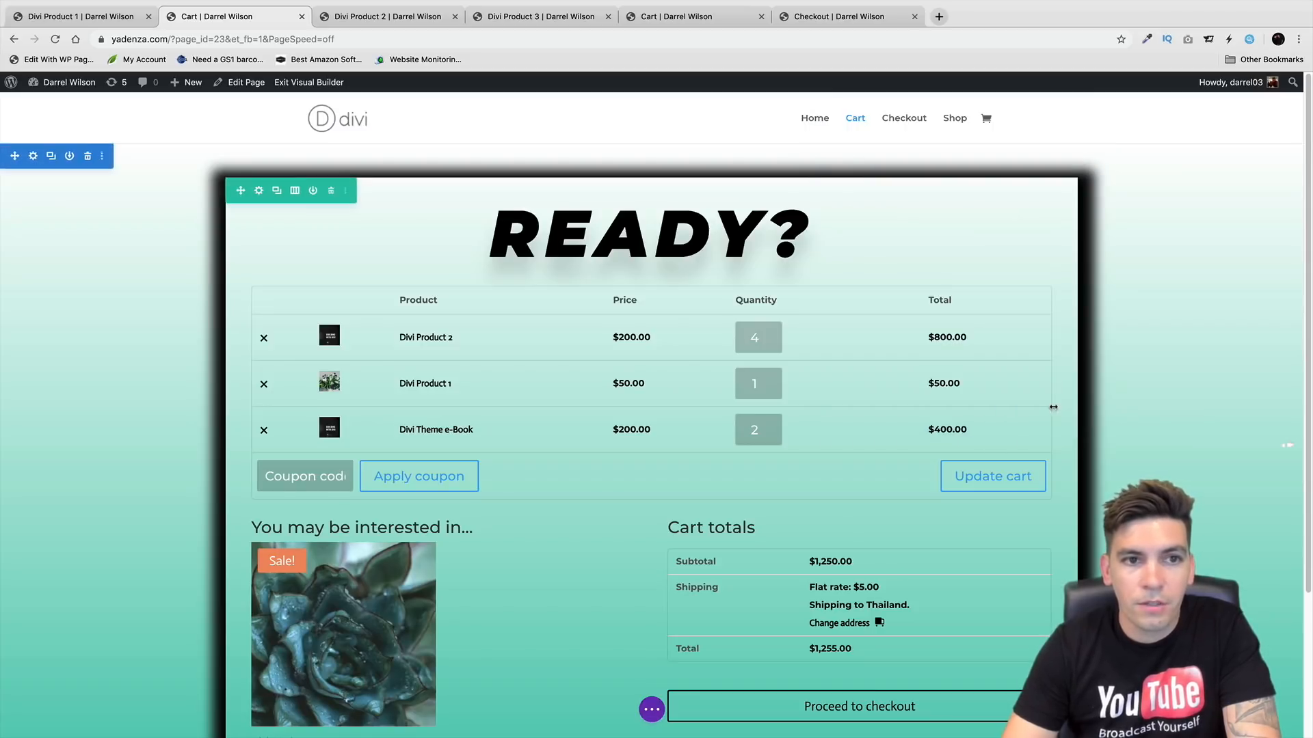
scroll(837, 453, "down", 3)
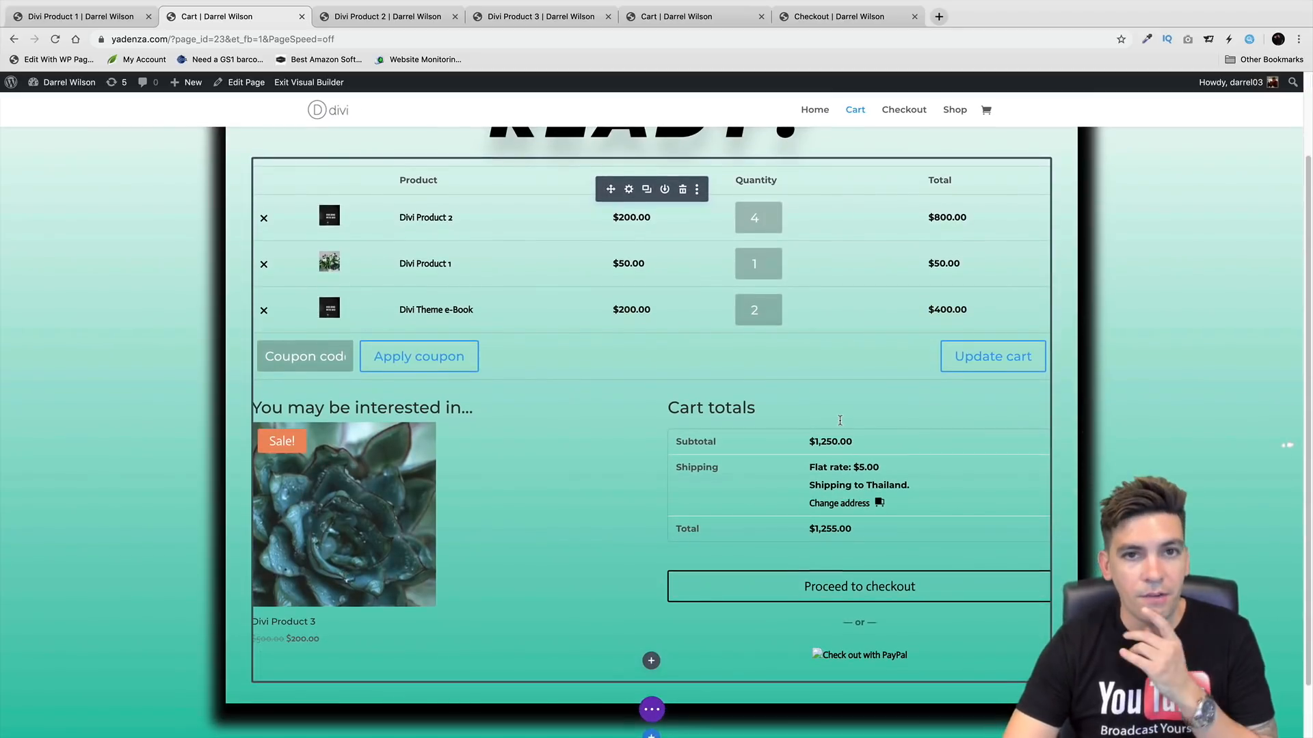
scroll(807, 489, "down", 1)
scroll(806, 451, "up", 4)
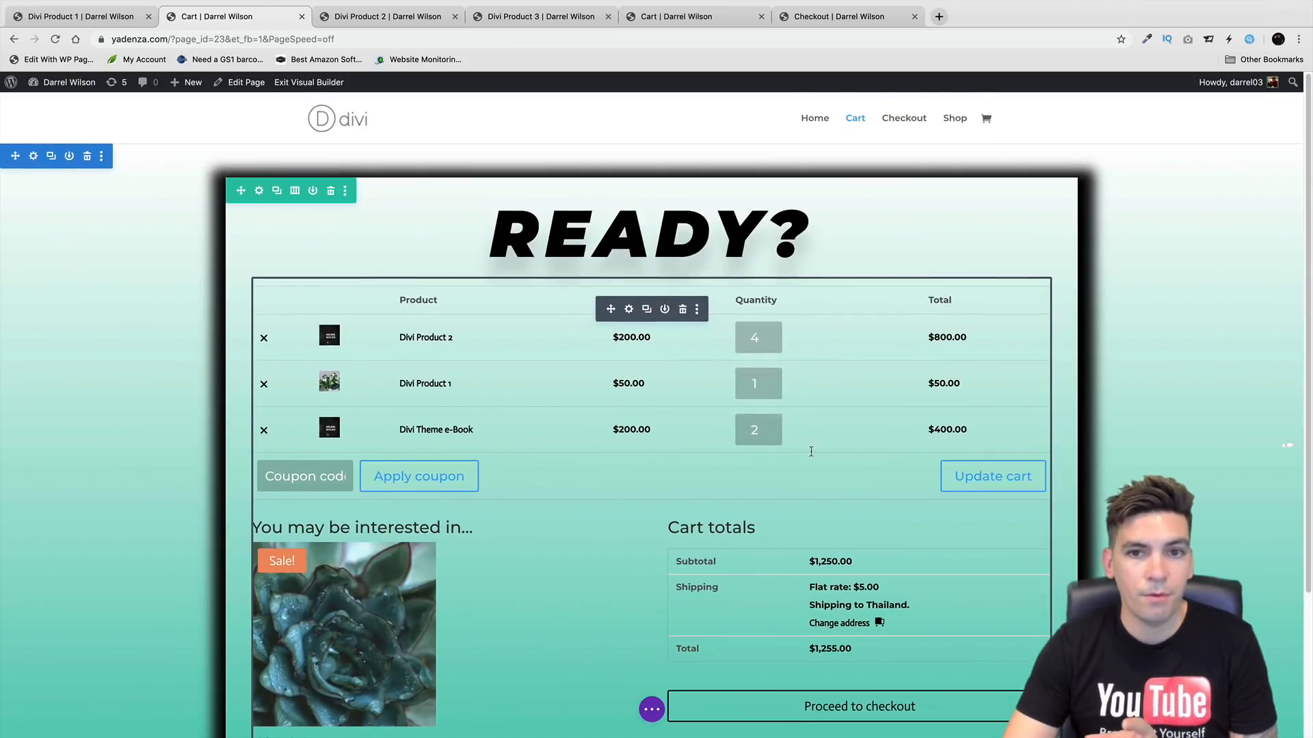
Open the Checkout page in the Visual Builder and examine its section's gradient background and the form layout
left_click(677, 17)
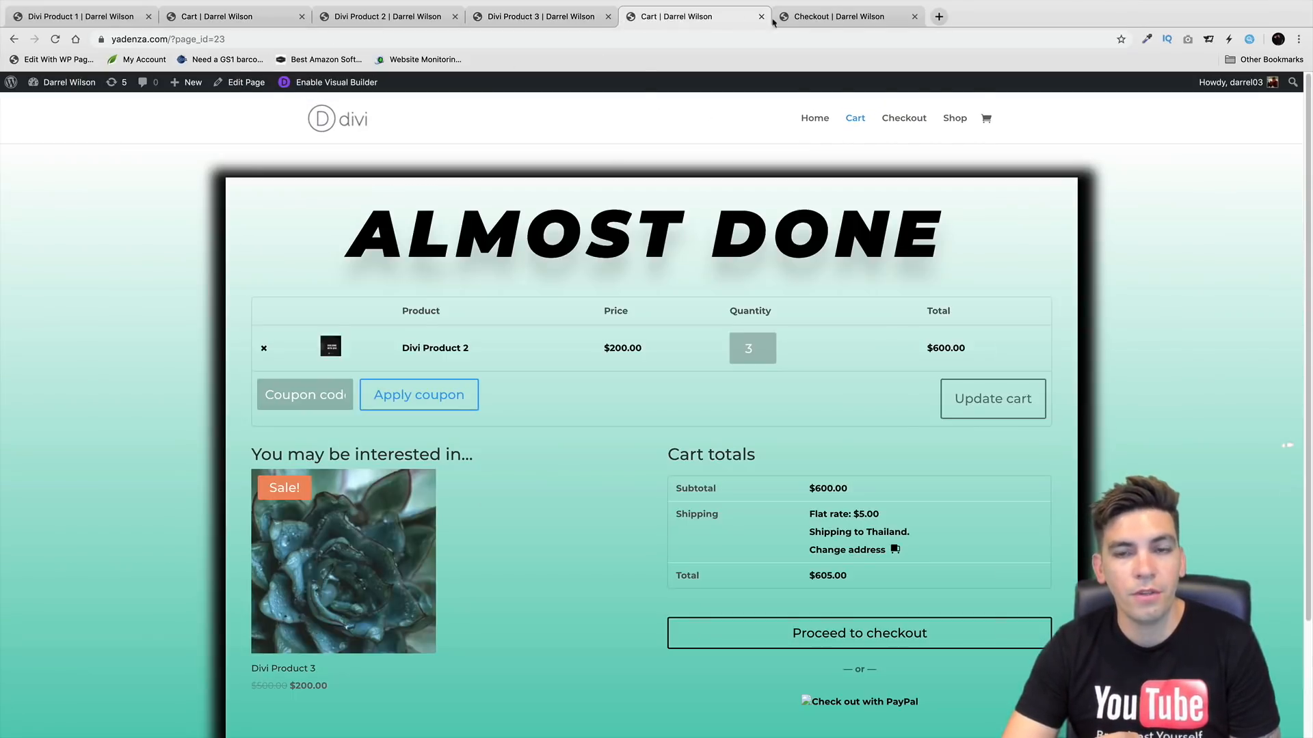
left_click(819, 16)
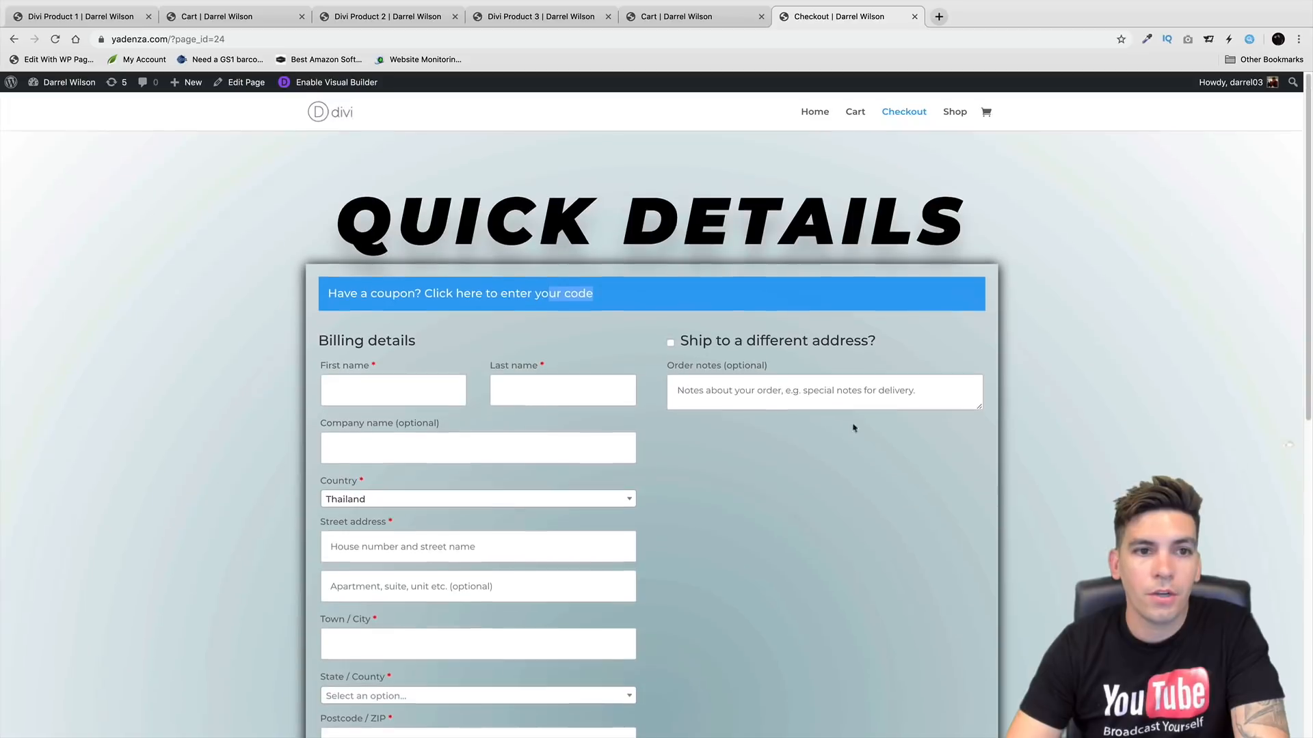
left_click(337, 82)
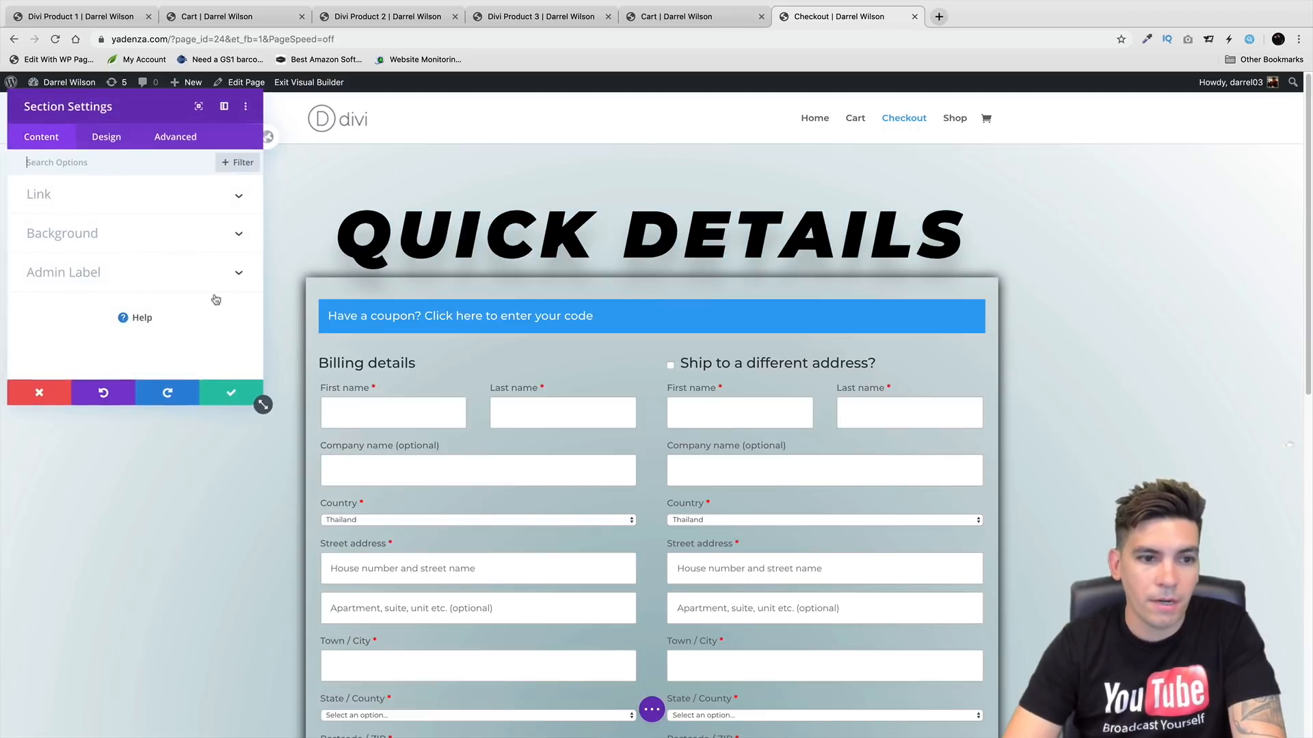
left_click(93, 237)
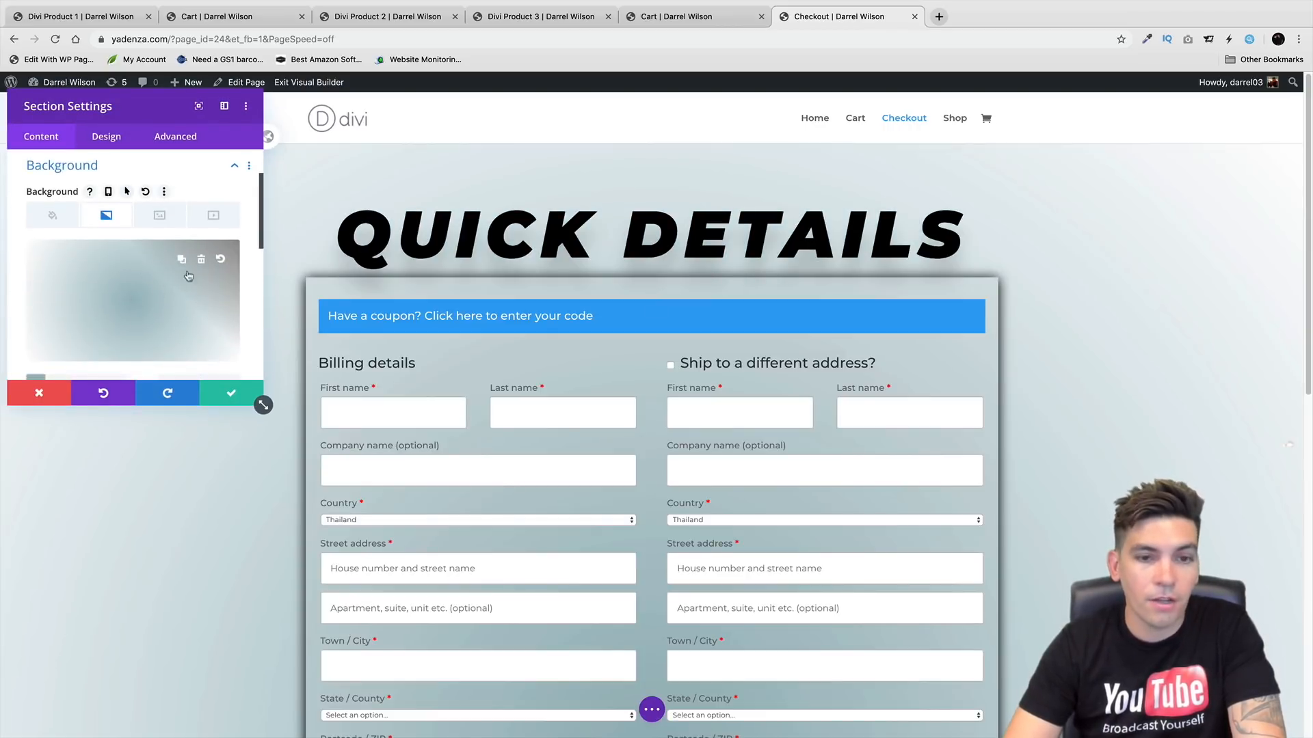
left_click(231, 393)
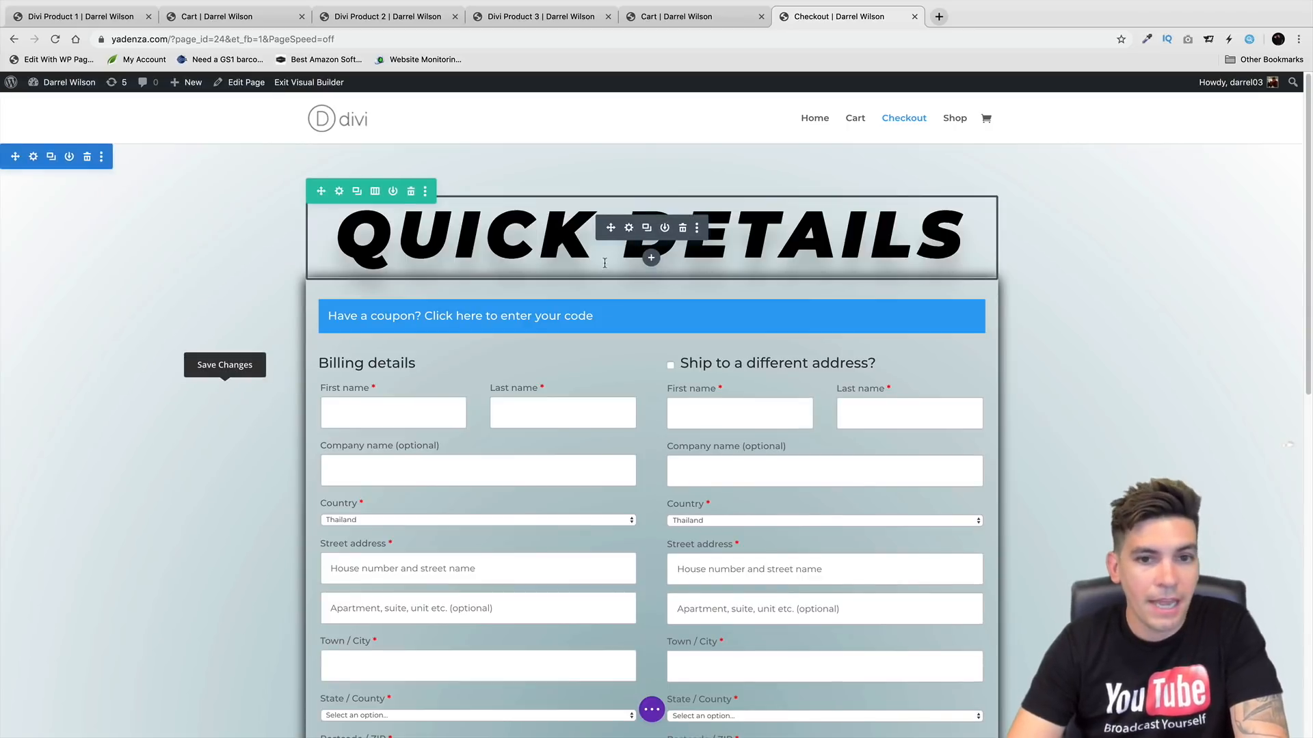
scroll(605, 263, "down", 7)
scroll(592, 187, "up", 7)
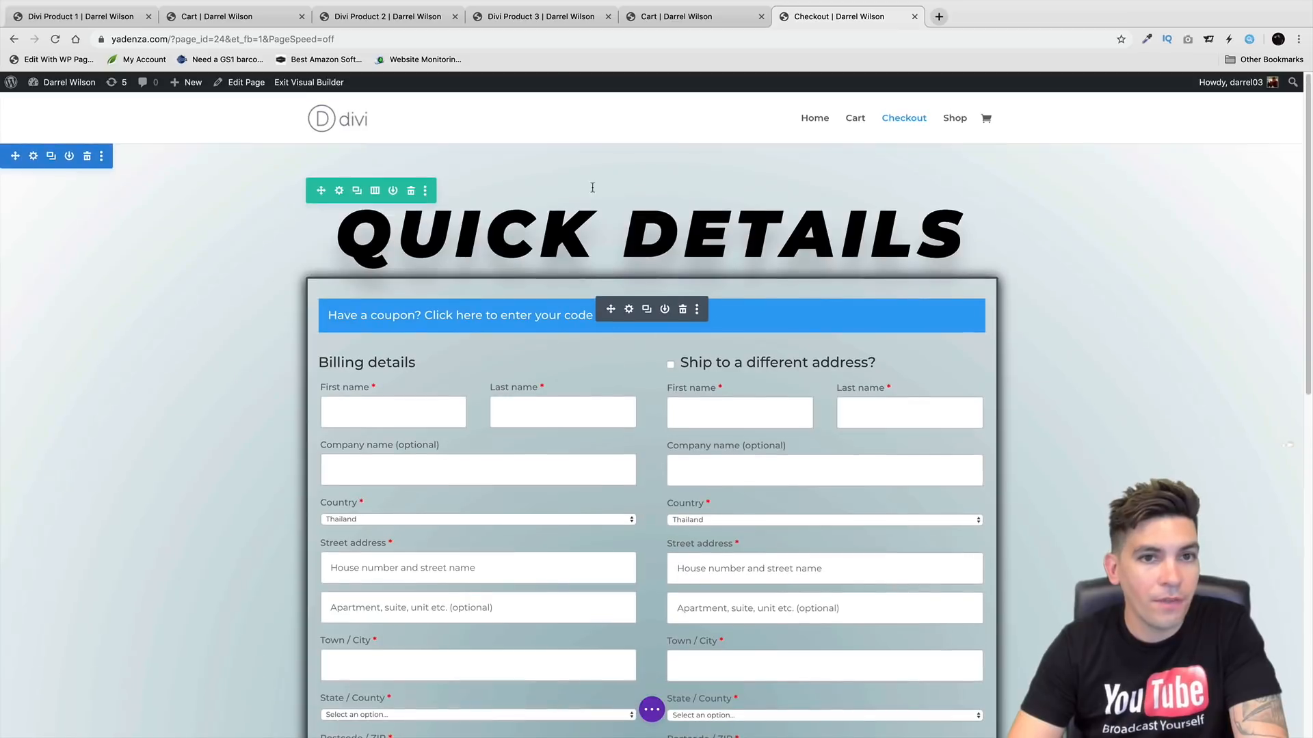
Look over the open Divi Product 3, Divi Product 2, Cart and Divi Product 1 pages
left_click(540, 16)
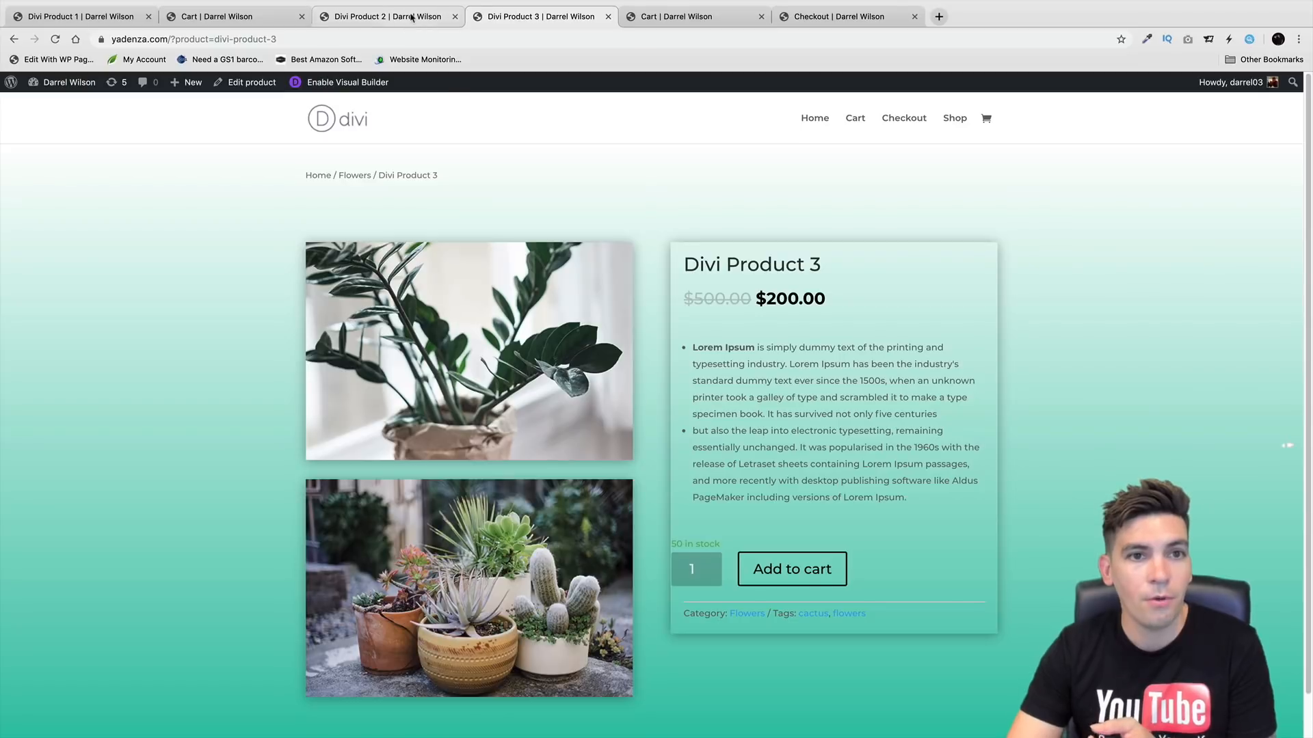
left_click(412, 17)
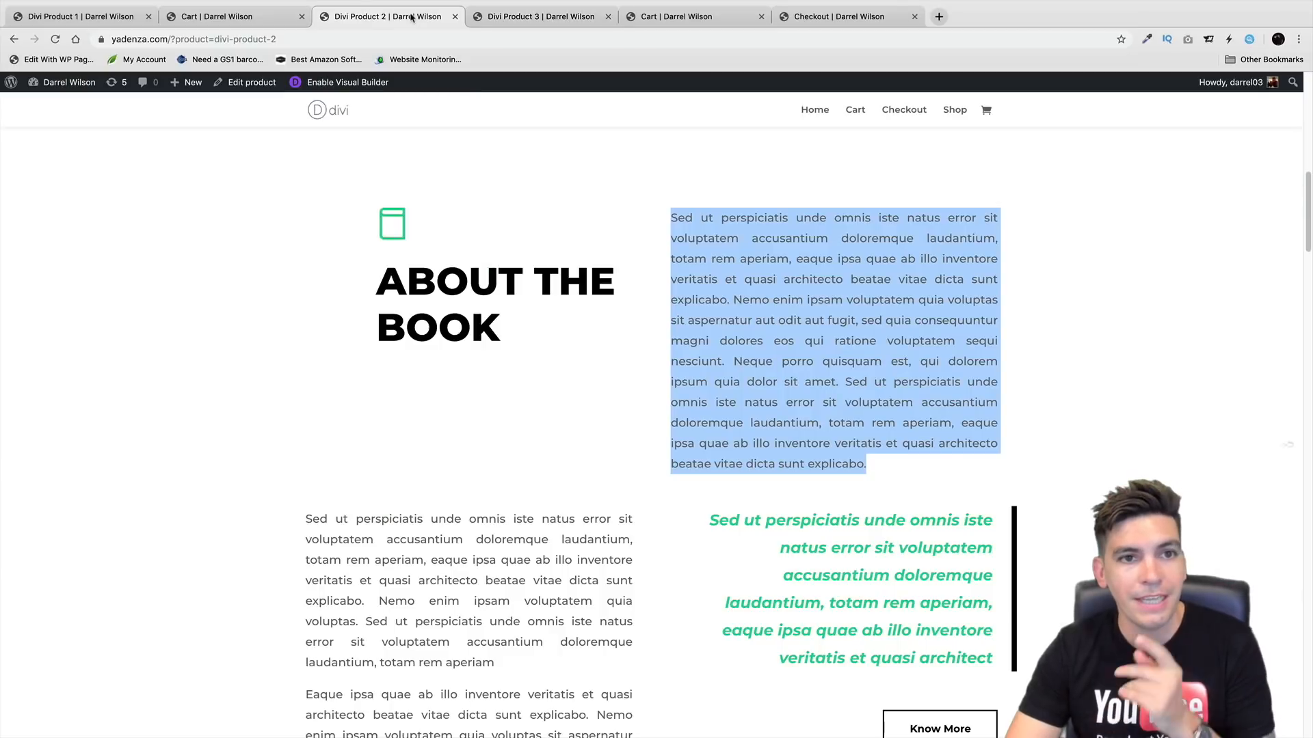
left_click(250, 19)
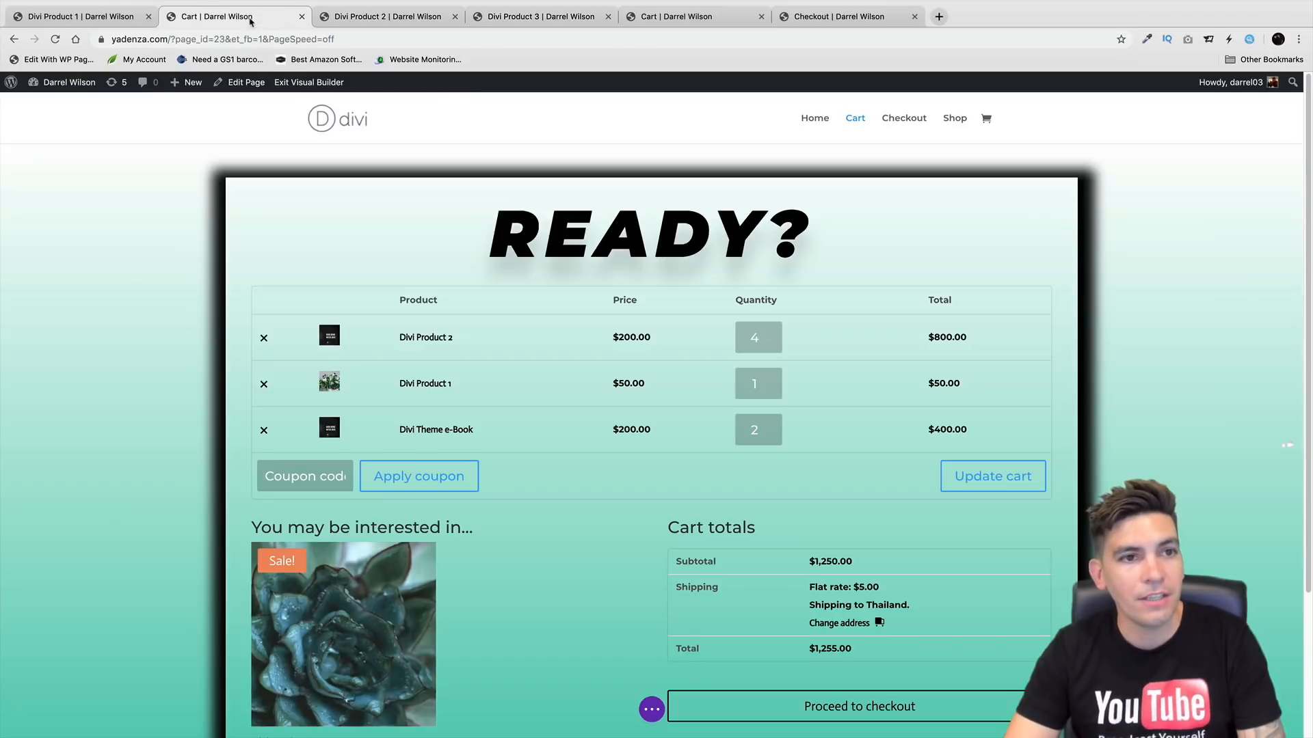
left_click(130, 18)
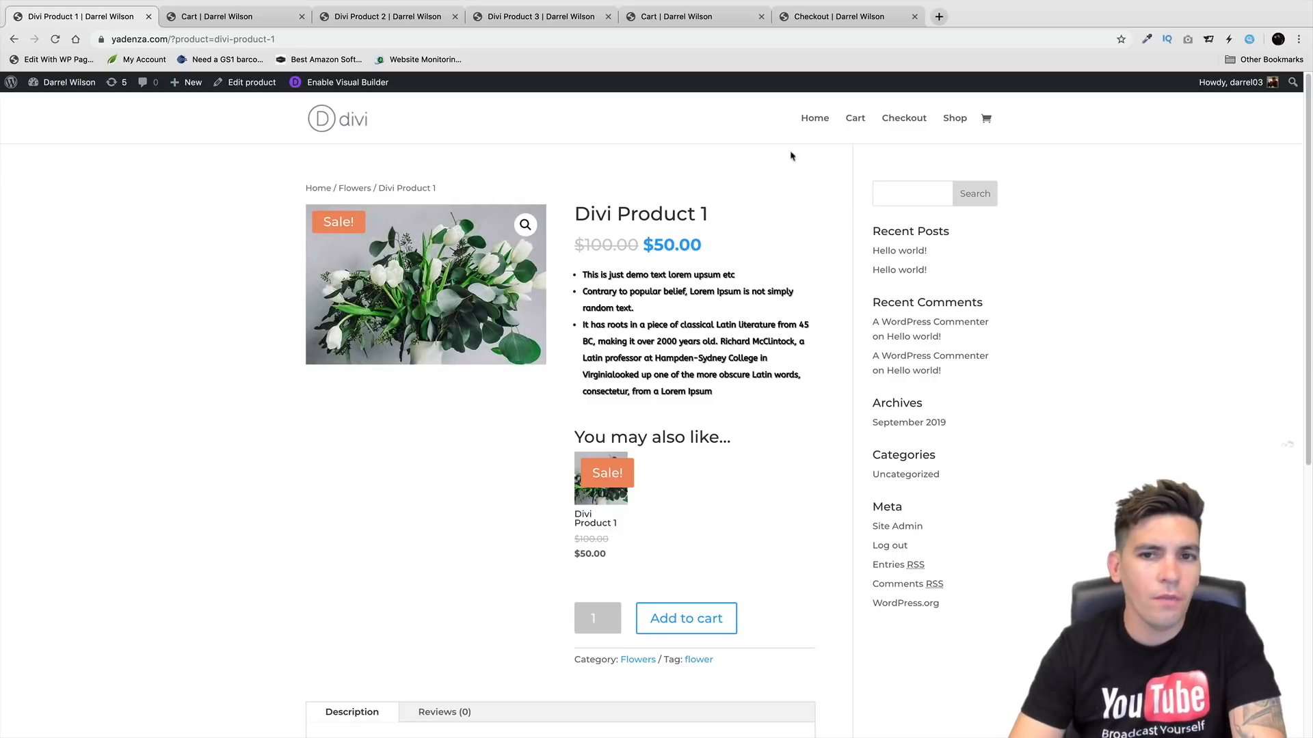
Go from the home page through Purchase Supplies to the shop and add Divi Product 3 to the cart
left_click(815, 126)
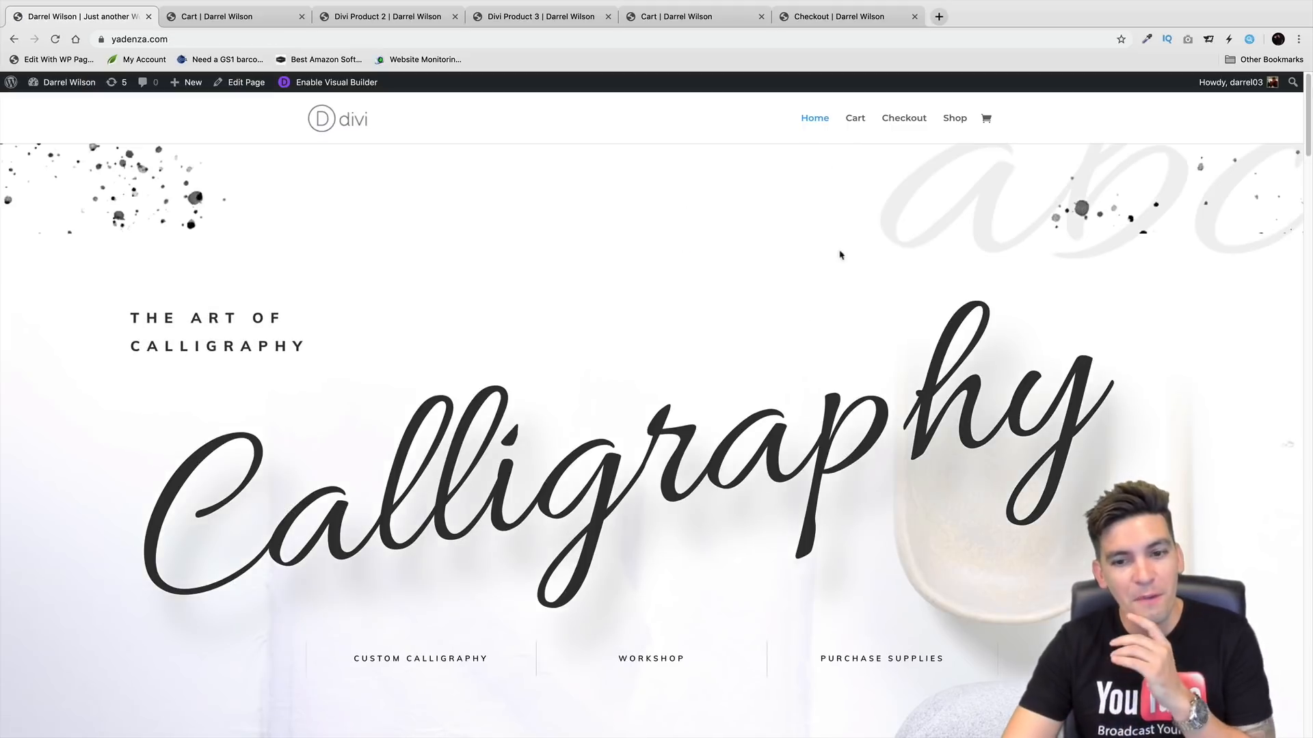
left_click(898, 661)
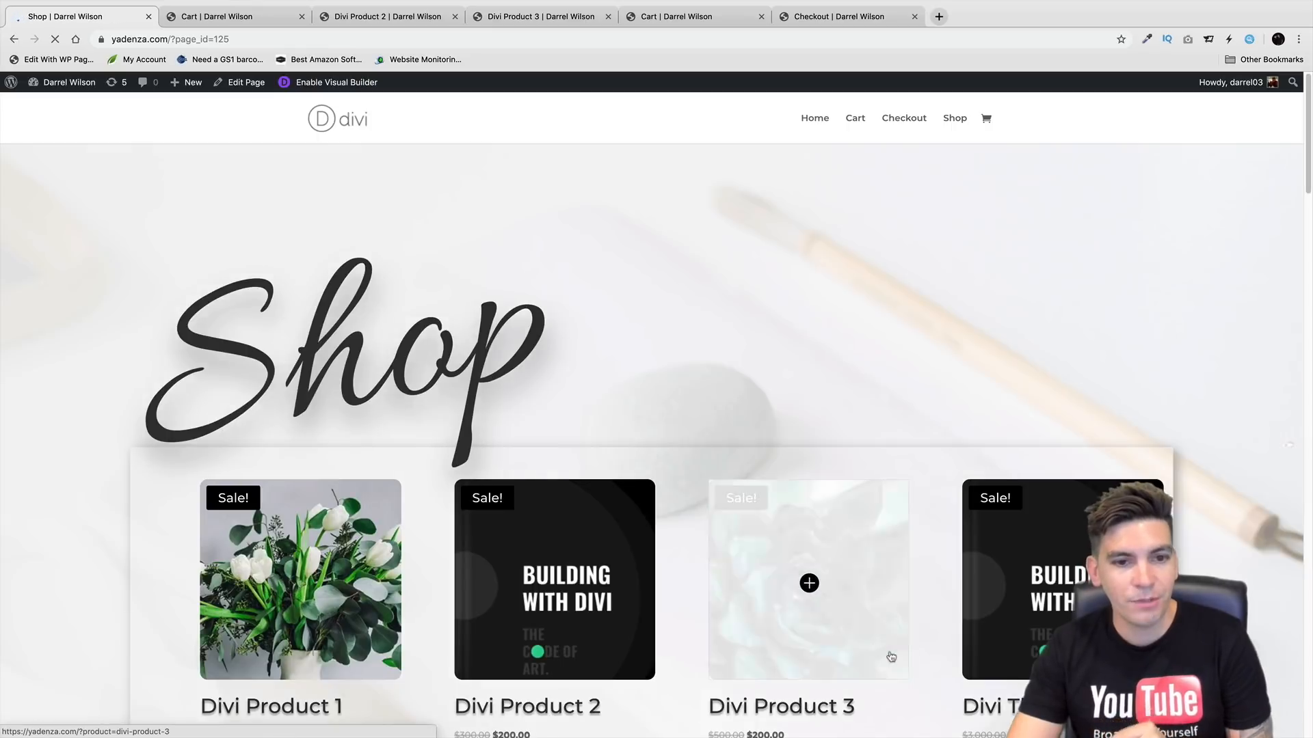
scroll(875, 650, "down", 2)
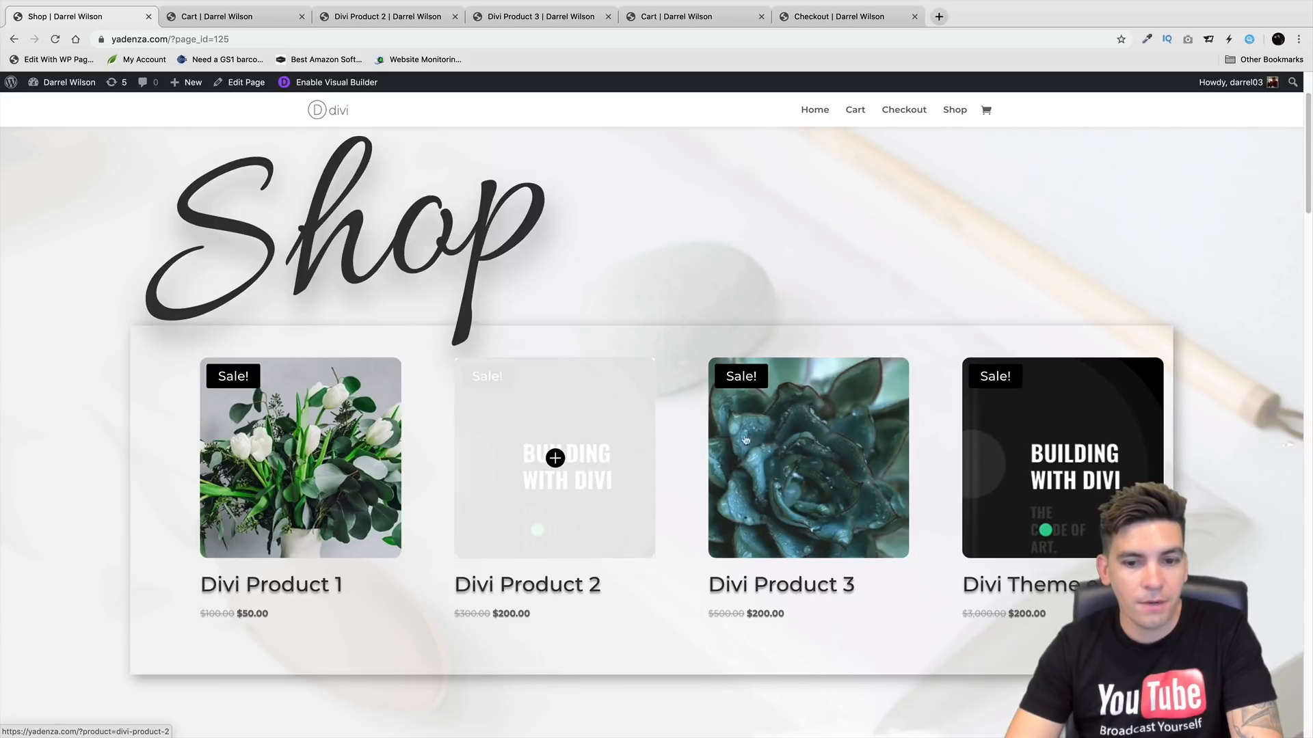
left_click(807, 462)
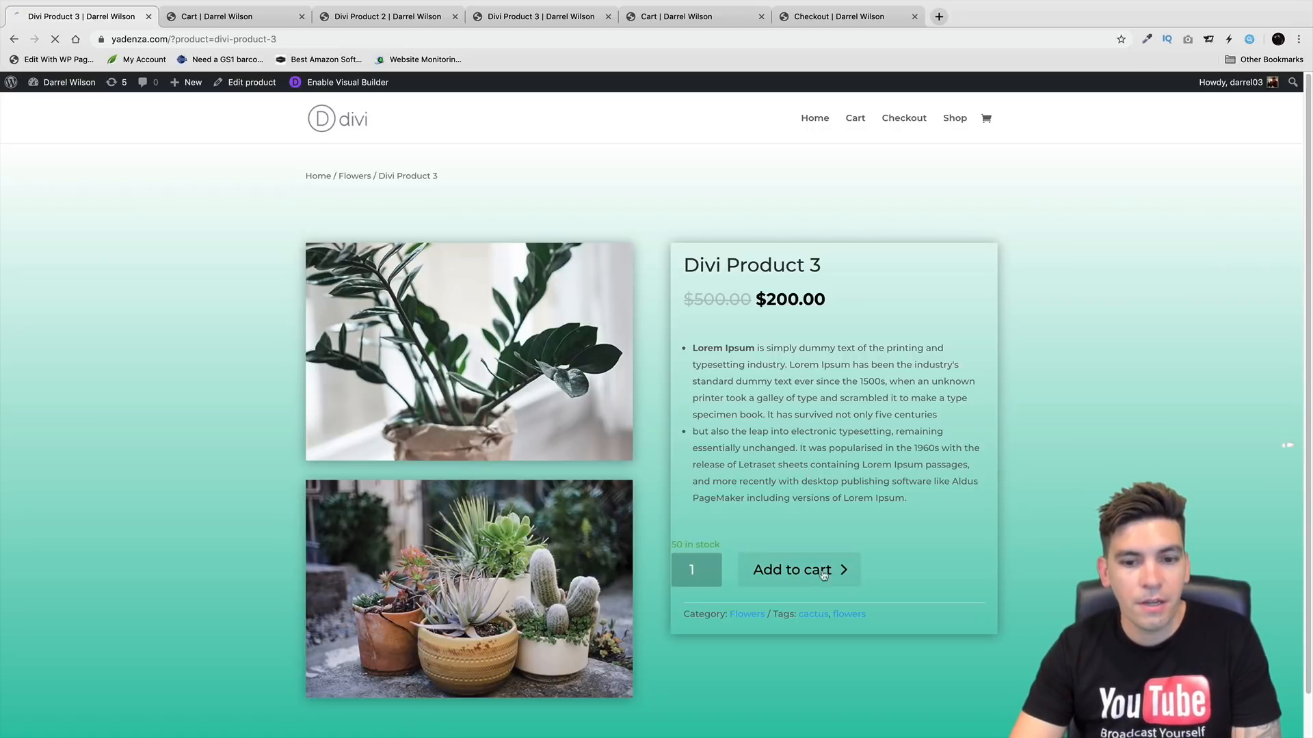
left_click(824, 573)
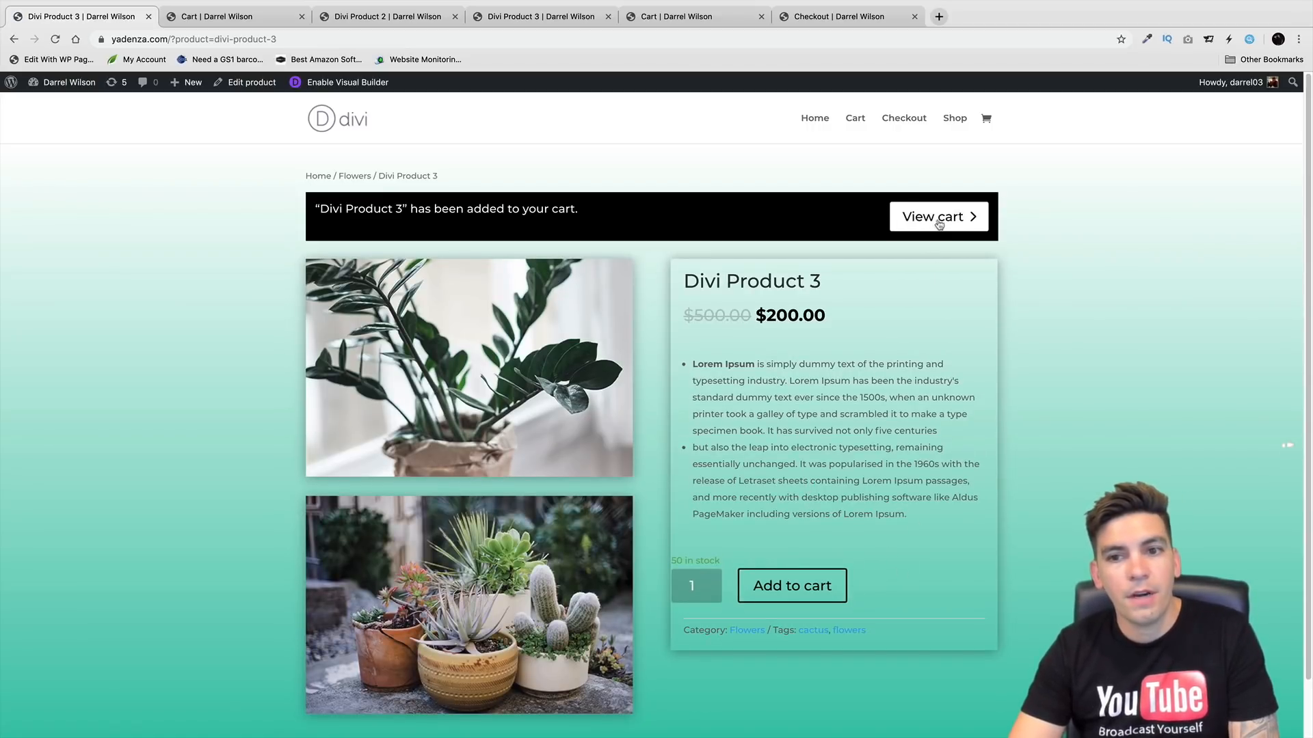
View the live cart's contents and totals and proceed to checkout
left_click(940, 224)
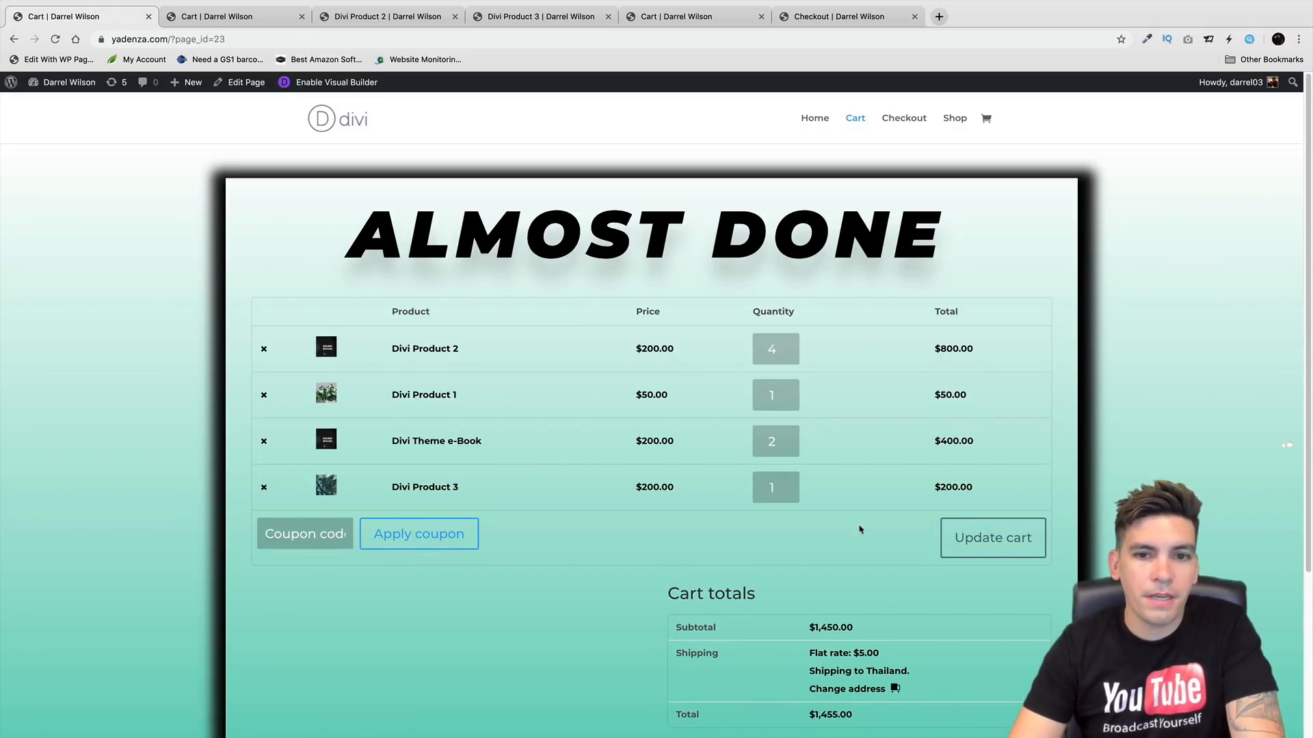
scroll(640, 492, "down", 3)
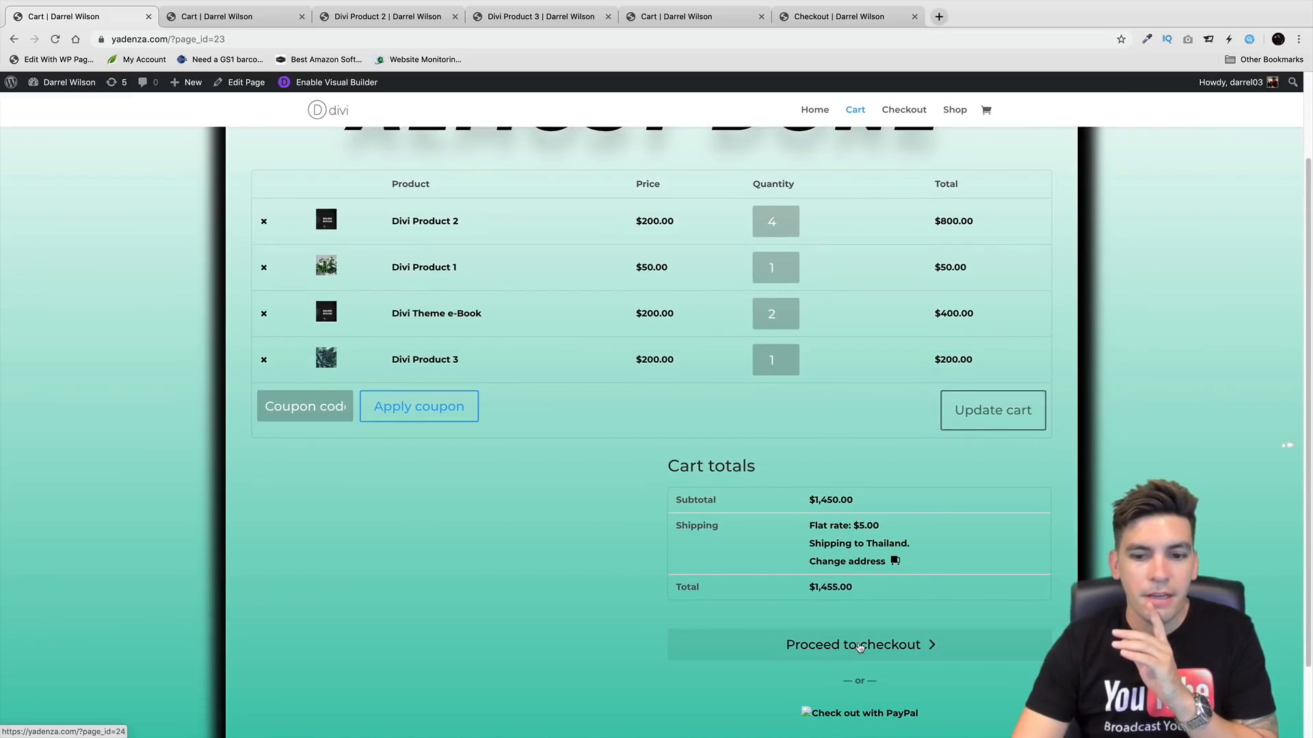
left_click(862, 645)
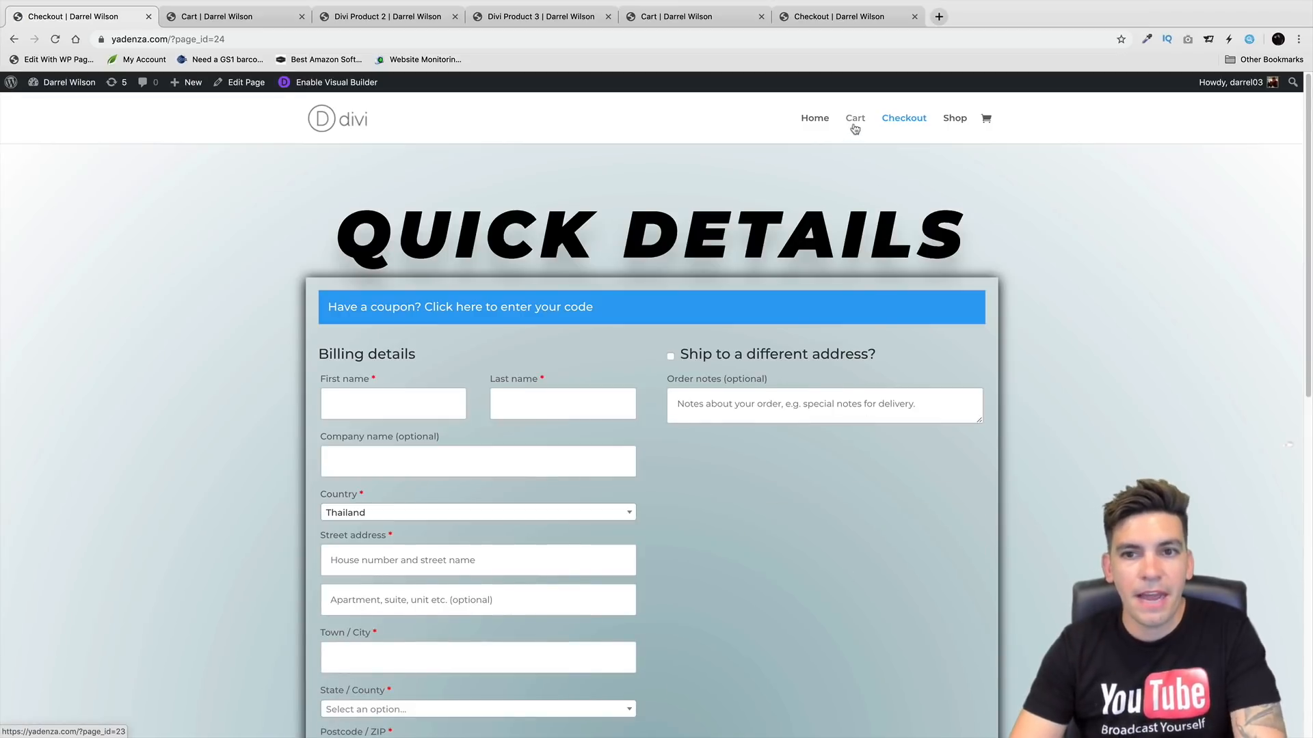
Browse the default Shop page to Divi Product 3 and its cactus tag archive, and return to the home page
left_click(956, 120)
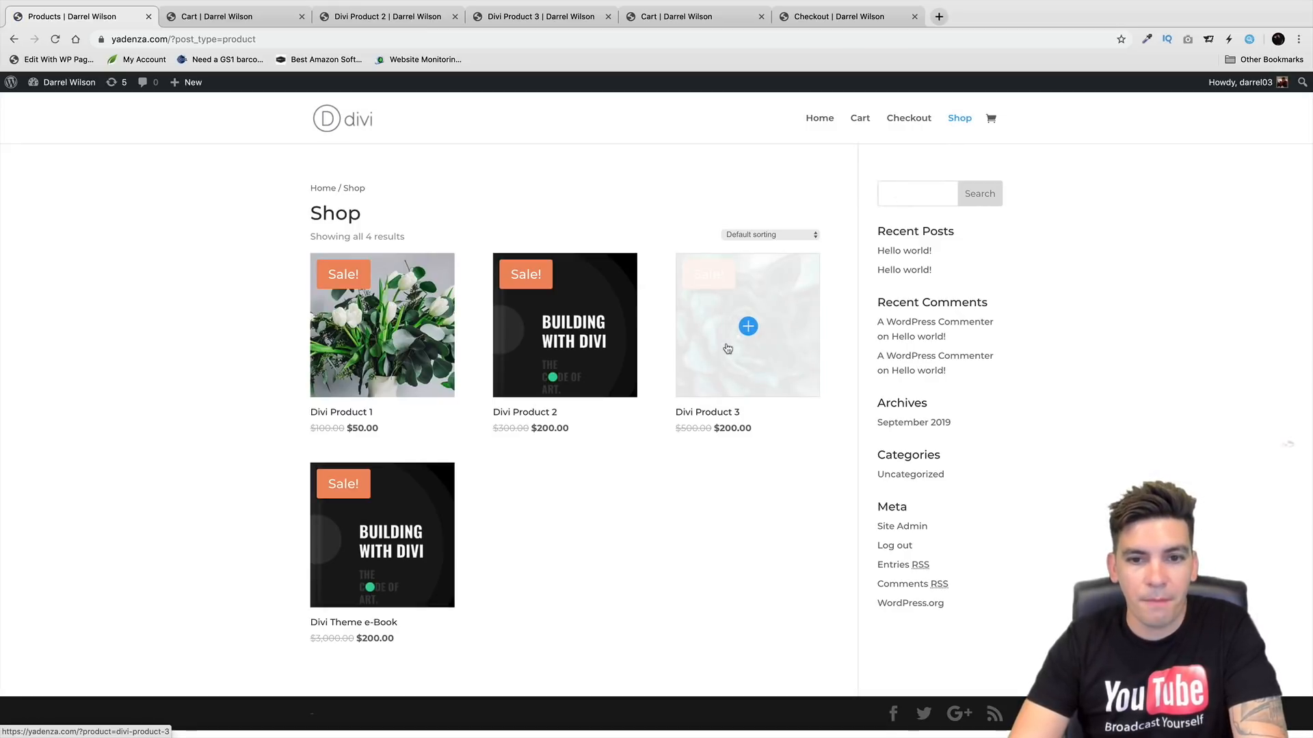
left_click(556, 337)
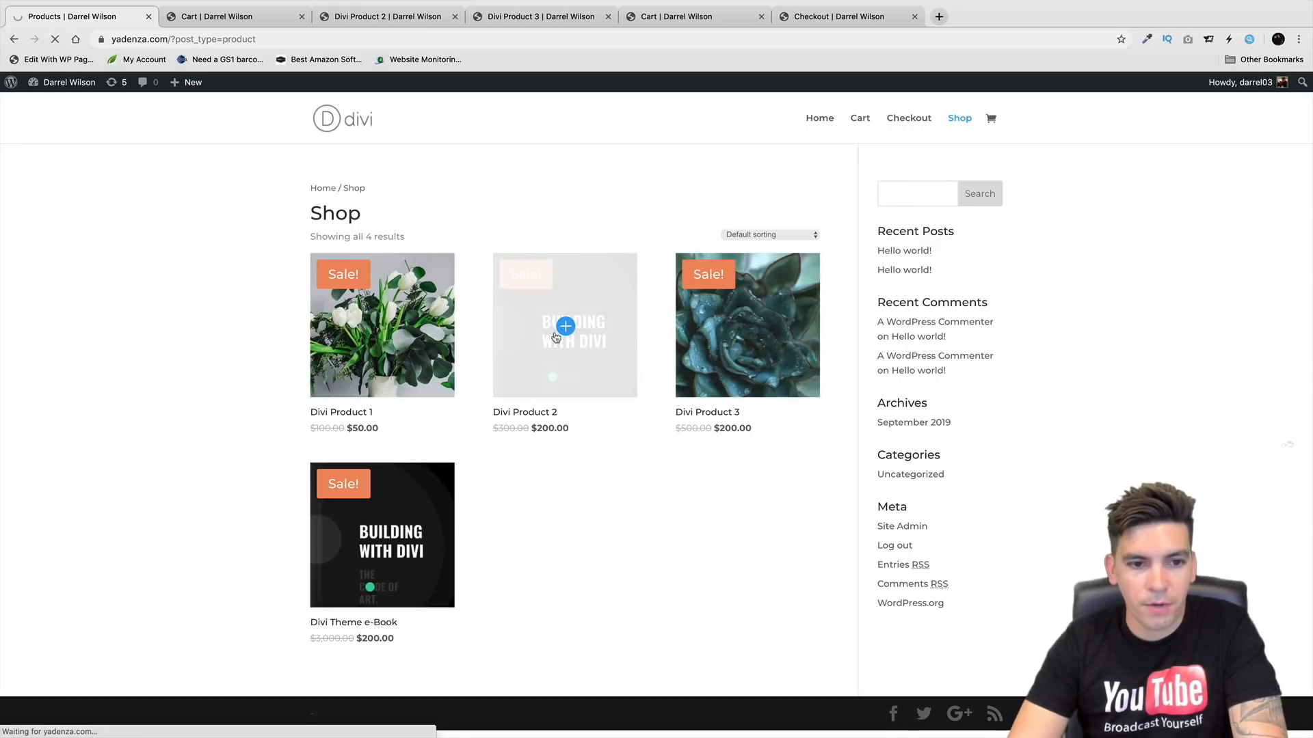
left_click(13, 39)
left_click(746, 298)
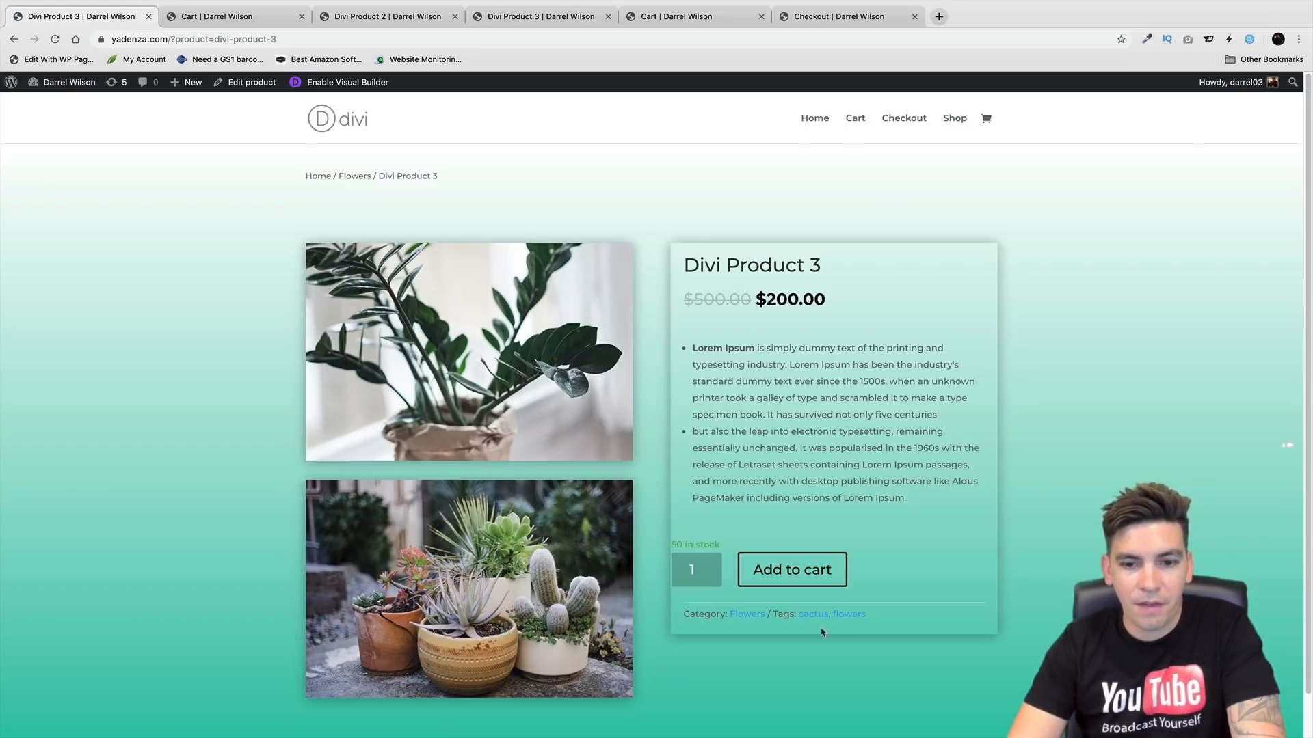
left_click(814, 616)
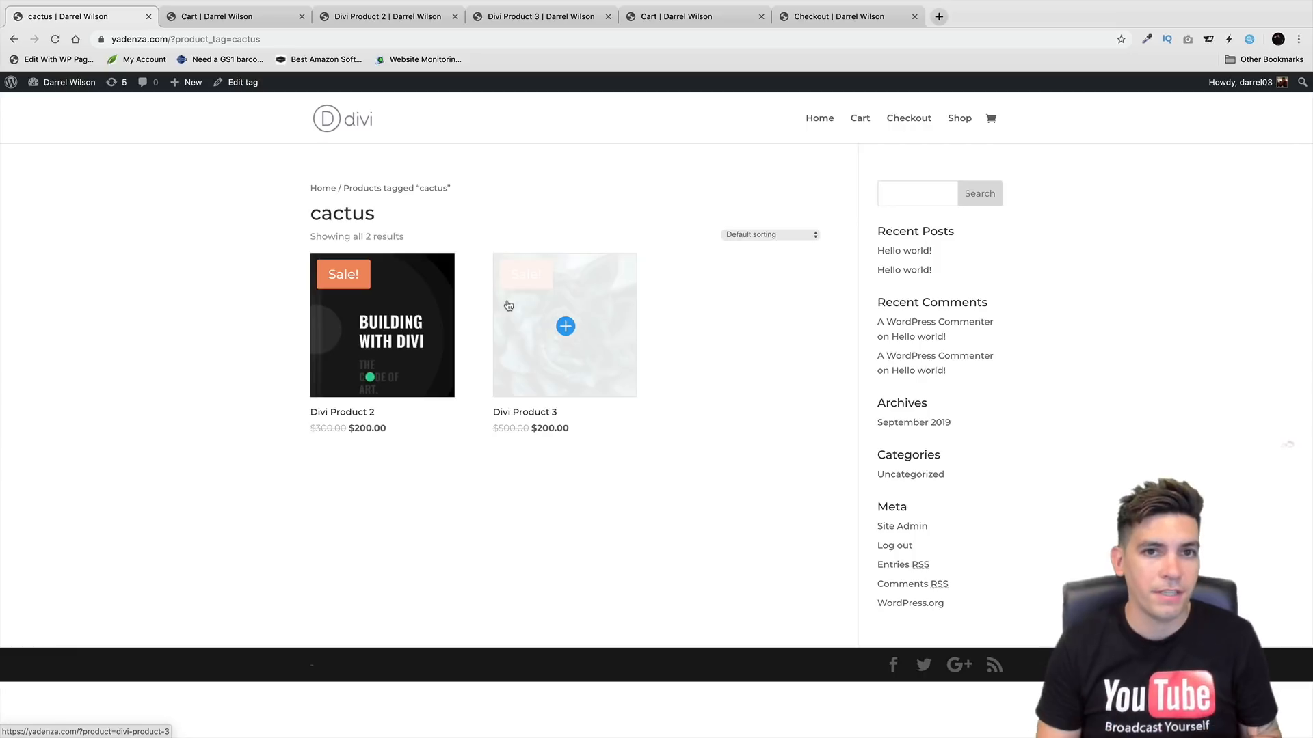
left_click(350, 119)
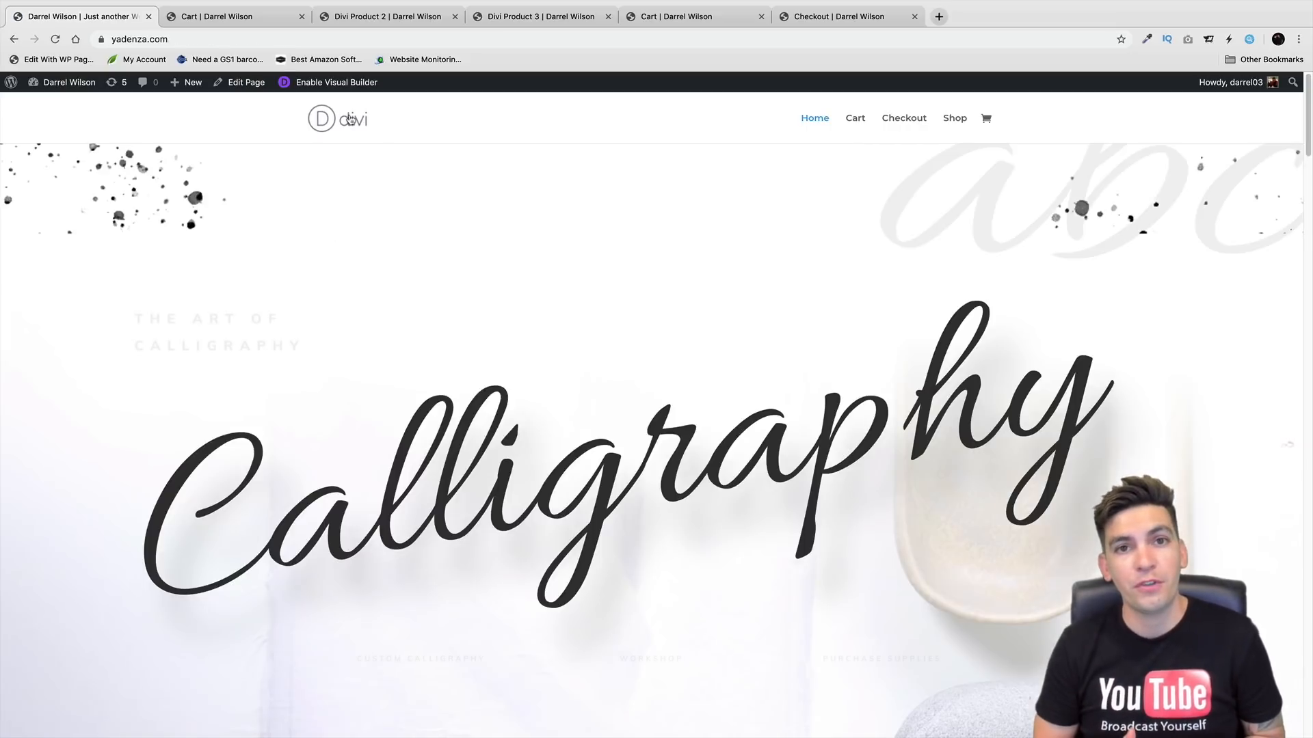